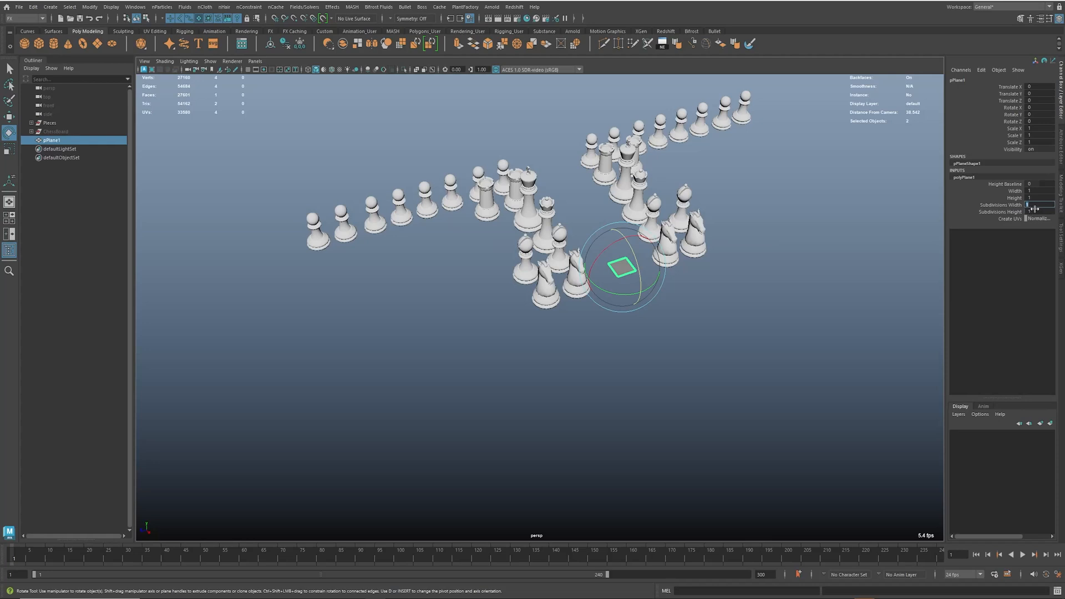
Step: Set the new plane's width and height subdivisions to 8
left_click(1033, 211)
type("8")
key("Return")
Step: Scale the plane up uniformly so that it extends well beneath the chess pieces
left_click_drag(597, 309, 657, 300, "alt")
key("r")
right_click_drag(657, 300, 637, 303, "alt")
left_click_drag(620, 273, 931, 260)
right_click_drag(797, 285, 773, 289, "alt")
left_click_drag(773, 290, 637, 327, "alt")
middle_click_drag(636, 327, 539, 248, "alt")
left_click_drag(527, 260, 733, 286, "alt")
Step: Duplicate a king, move the copy onto an empty area of the plane, and display wireframe over the shading
left_click_drag(525, 275, 702, 319)
key("w")
left_click(386, 315)
key("ctrl+d")
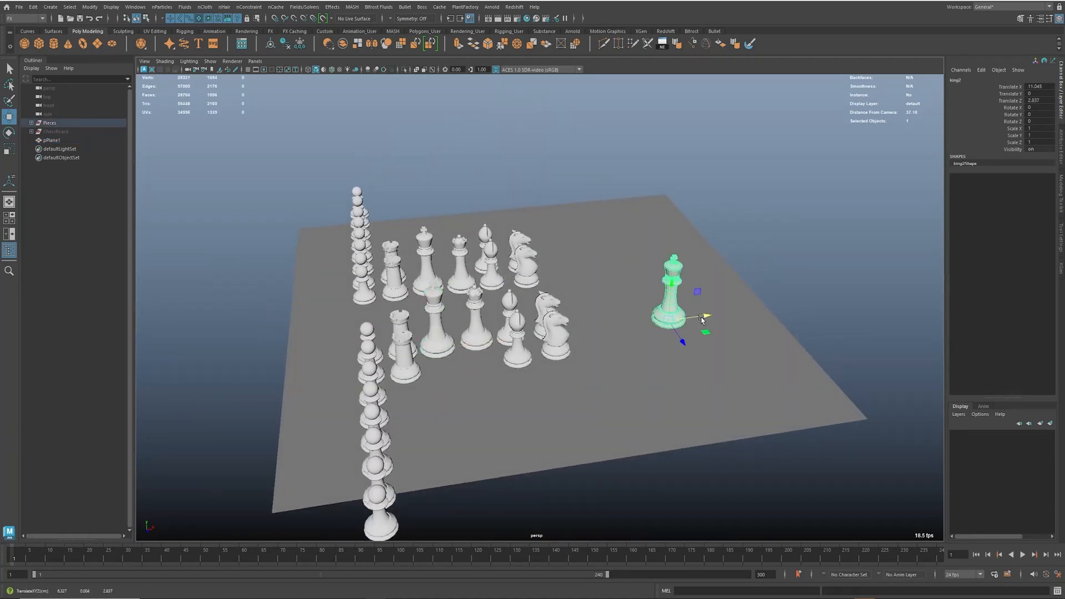
key("alt+5")
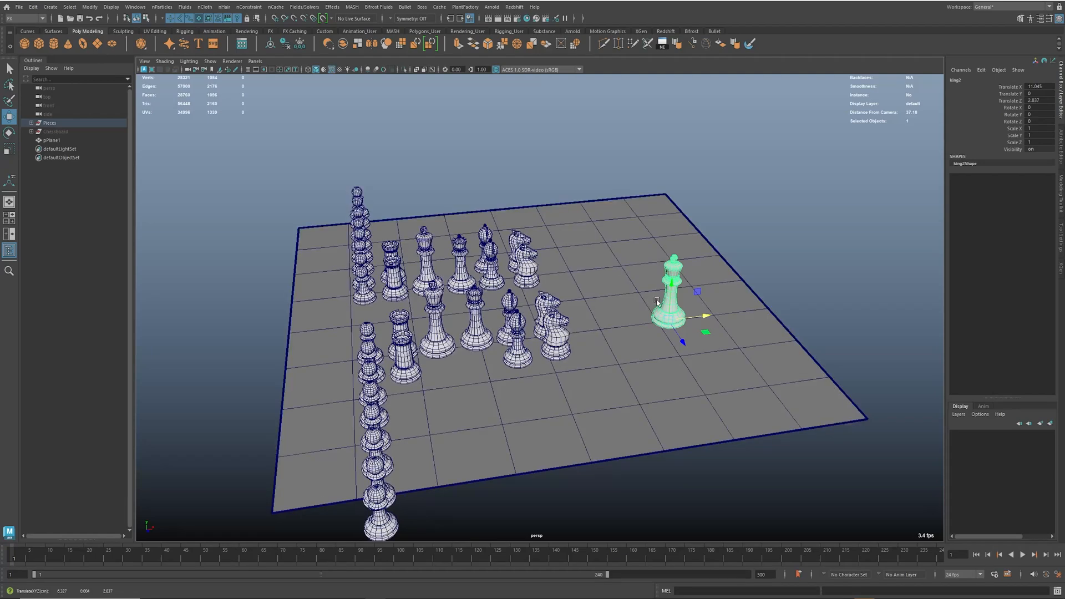
Step: Lower the king copy onto the plane and place it in a square at about X 11.76, Y 0.019, Z 1.733
middle_click_drag(683, 300, 538, 300, "alt")
right_click_drag(538, 300, 570, 322, "alt")
left_click_drag(571, 321, 546, 383, "alt")
middle_click_drag(494, 390, 472, 348, "alt")
right_click_drag(472, 349, 505, 367, "alt")
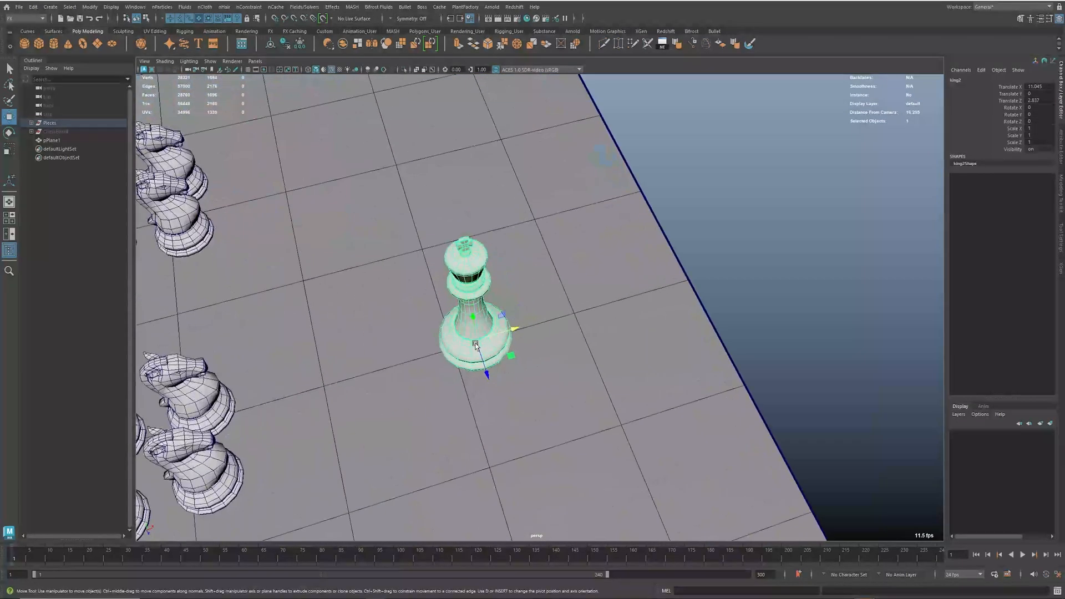
left_click_drag(475, 344, 496, 300)
right_click_drag(495, 301, 430, 302, "alt")
left_click_drag(557, 296, 543, 254, "alt")
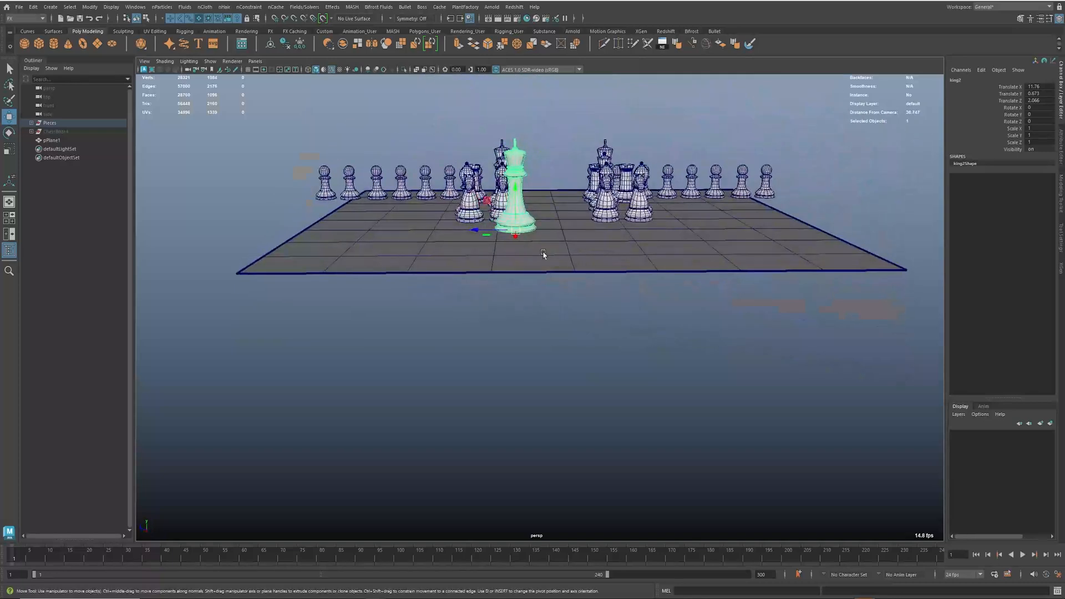
left_click_drag(516, 193, 496, 242)
mouse_move(495, 242)
left_mouse_down("alt")
mouse_move(516, 247)
mouse_move(503, 256)
left_mouse_up("alt")
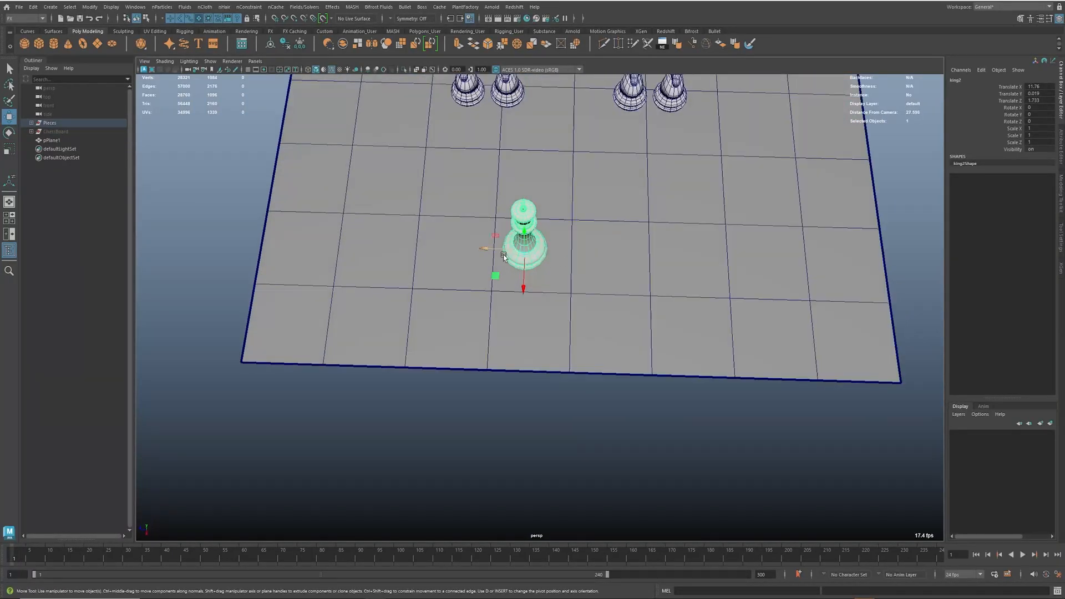
Step: Scale the plane down uniformly to about 20.971 and move the king copy back towards the middle of its square
left_click(616, 276)
key("r")
right_click_drag(534, 175, 502, 170, "alt")
left_click_drag(569, 124, 548, 122)
key("w")
left_click(530, 270)
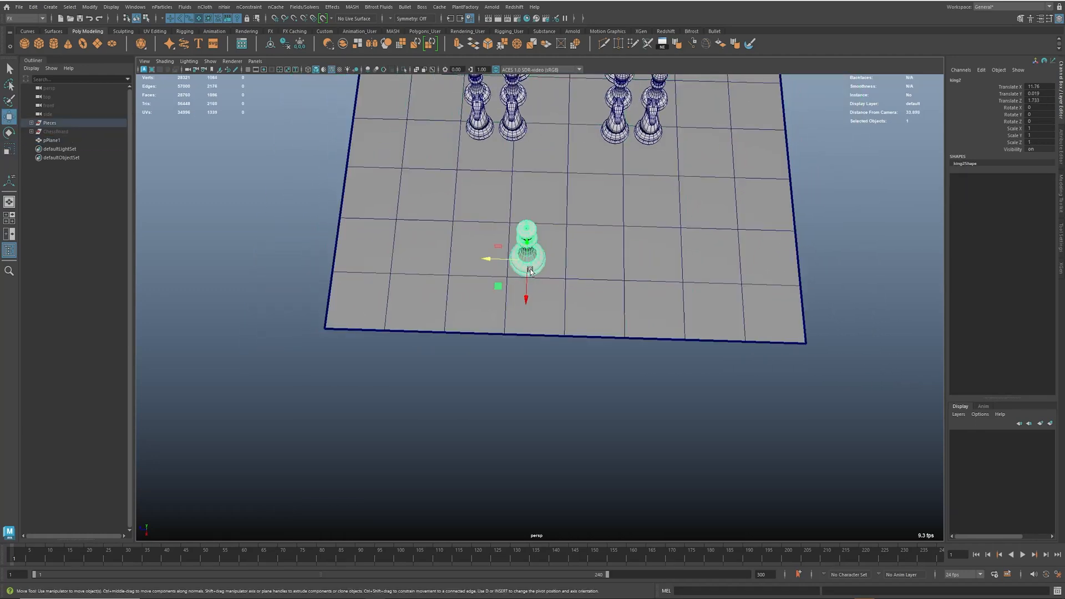
left_click_drag(495, 287, 507, 275)
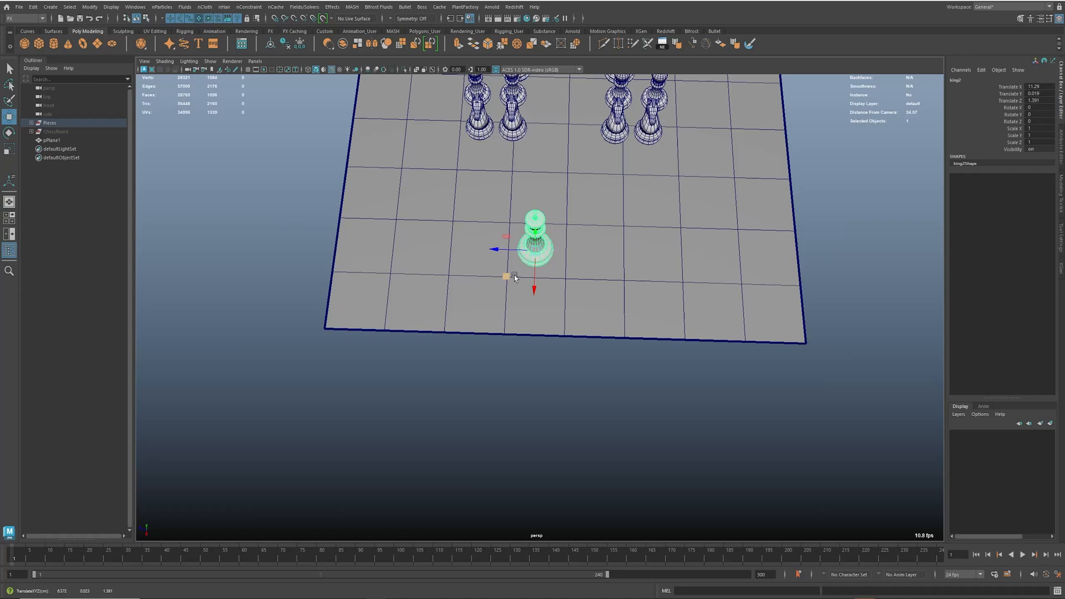
right_click_drag(507, 275, 581, 272, "alt")
Step: Scale the plane down uniformly to 19.304 and recentre the king copy in its square
left_click(565, 259)
key("r")
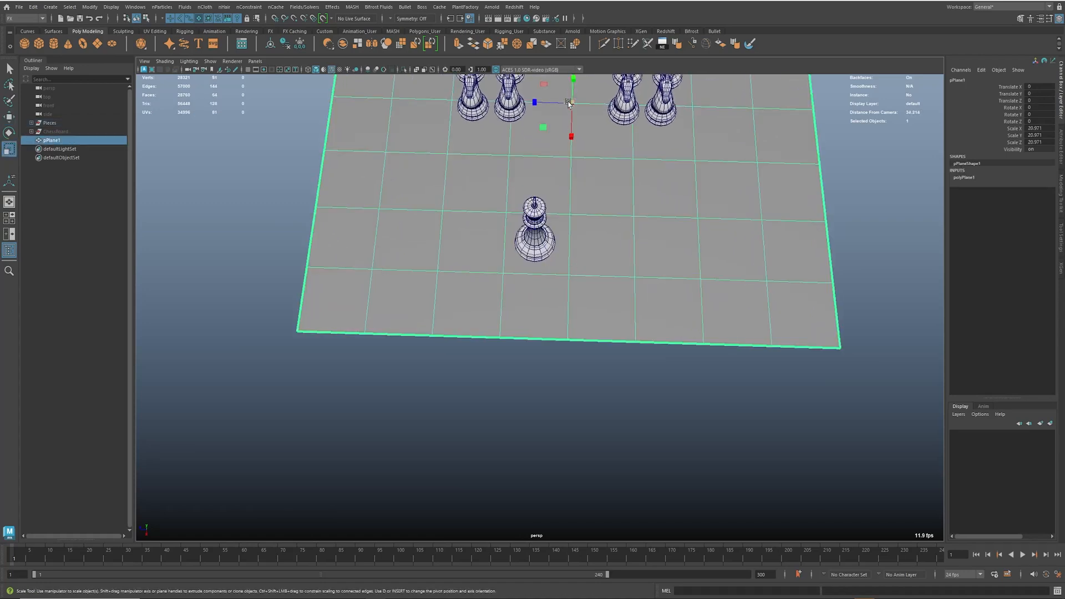
left_click_drag(572, 104, 550, 100)
key("w")
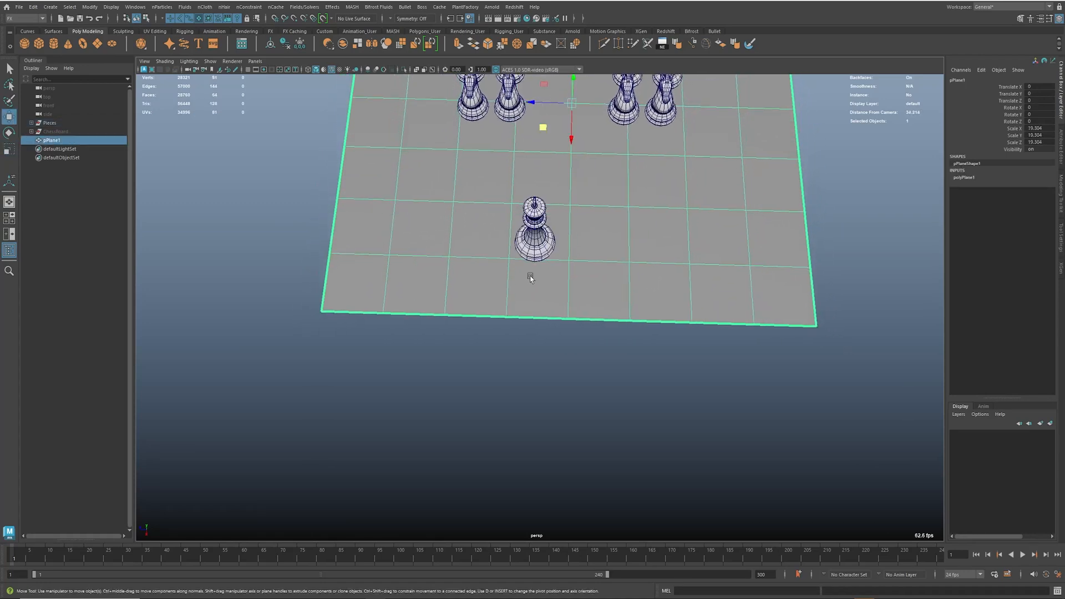
left_click(536, 251)
left_click_drag(510, 271, 509, 258)
Step: Examine the size of the chess pieces against the board squares from several angles
scroll(668, 278, "up", 3)
left_click_drag(668, 278, 545, 414, "alt")
middle_click_drag(546, 414, 498, 522, "alt")
scroll(713, 310, "up", 5)
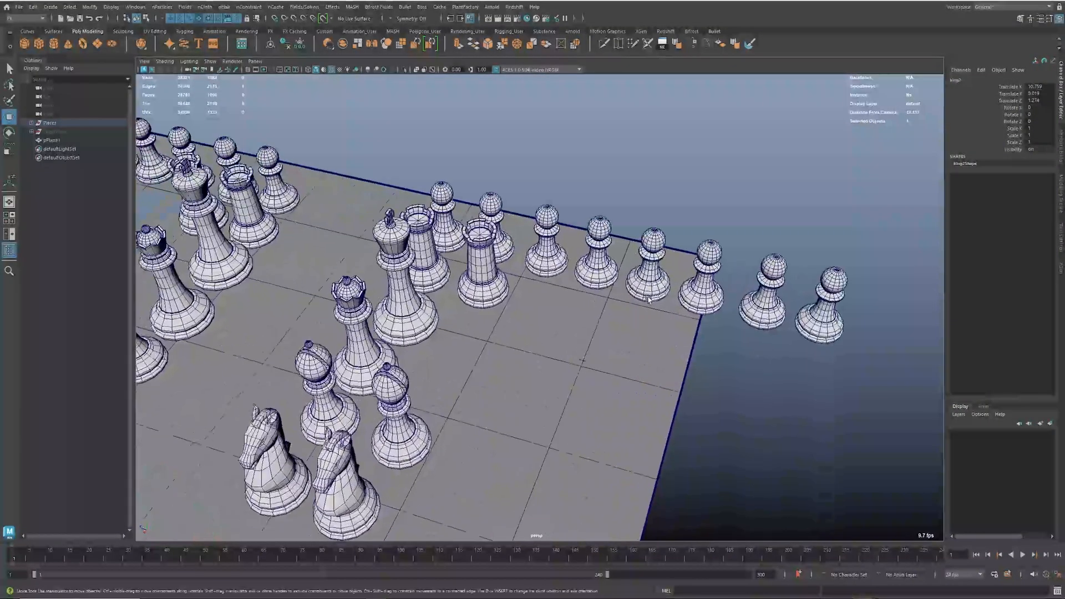
left_click_drag(658, 294, 646, 355, "alt")
middle_click_drag(534, 258, 491, 451, "alt")
scroll(497, 269, "down", 4)
middle_click_drag(444, 340, 589, 253, "alt")
scroll(589, 253, "up", 3)
middle_click_drag(355, 452, 580, 266, "alt")
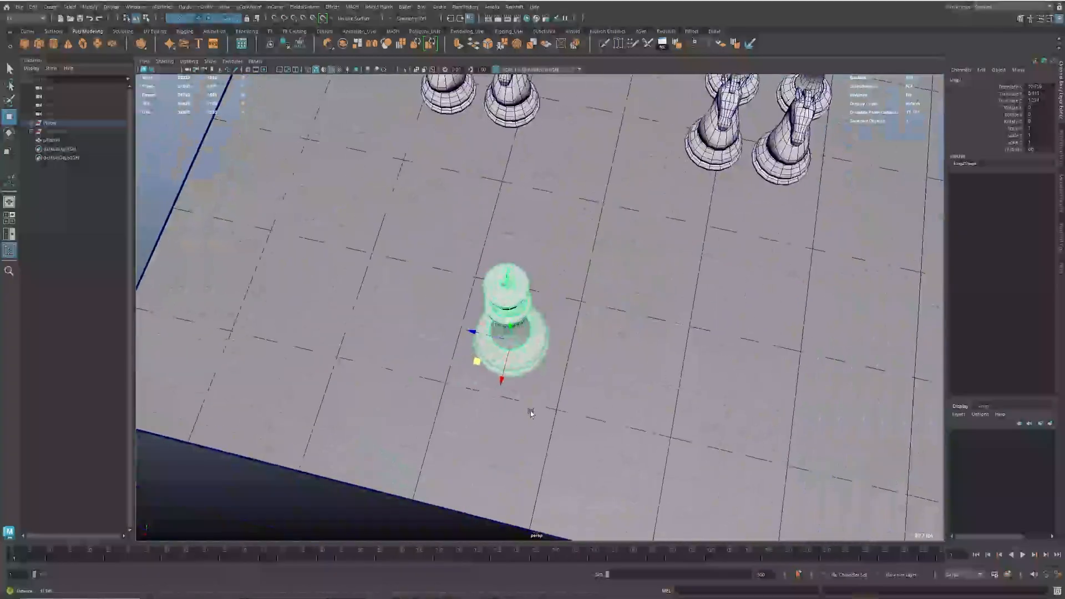
scroll(588, 333, "up", 1)
Step: Scale the plane down further and move the king copy into the centre of a smaller square
left_click(594, 395)
left_click_drag(617, 391, 558, 392, "alt")
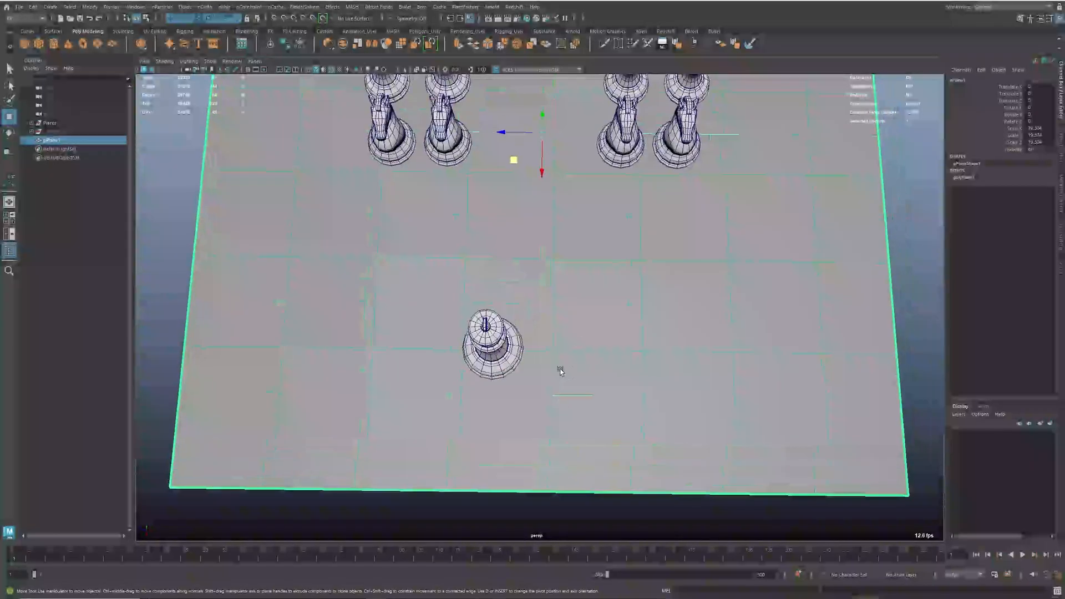
key("r")
left_click_drag(543, 133, 448, 253)
left_click(497, 356)
key("w")
left_click_drag(465, 375, 478, 326)
left_click_drag(534, 353, 565, 375, "alt")
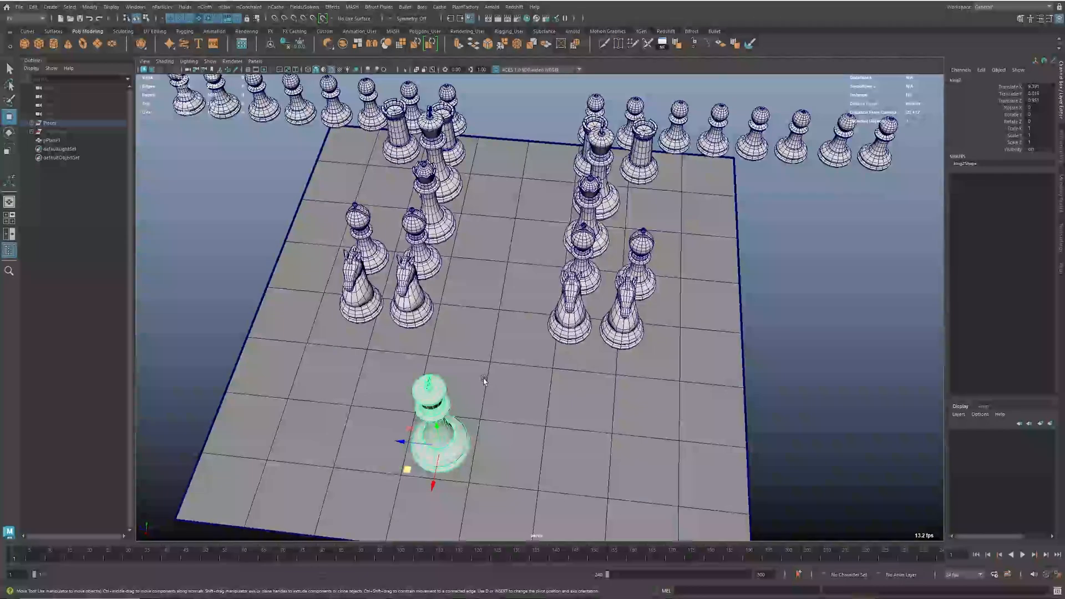
Step: Scale the plane uniformly to 15.599 to fit its squares to the king's base
left_click(565, 375)
key("r")
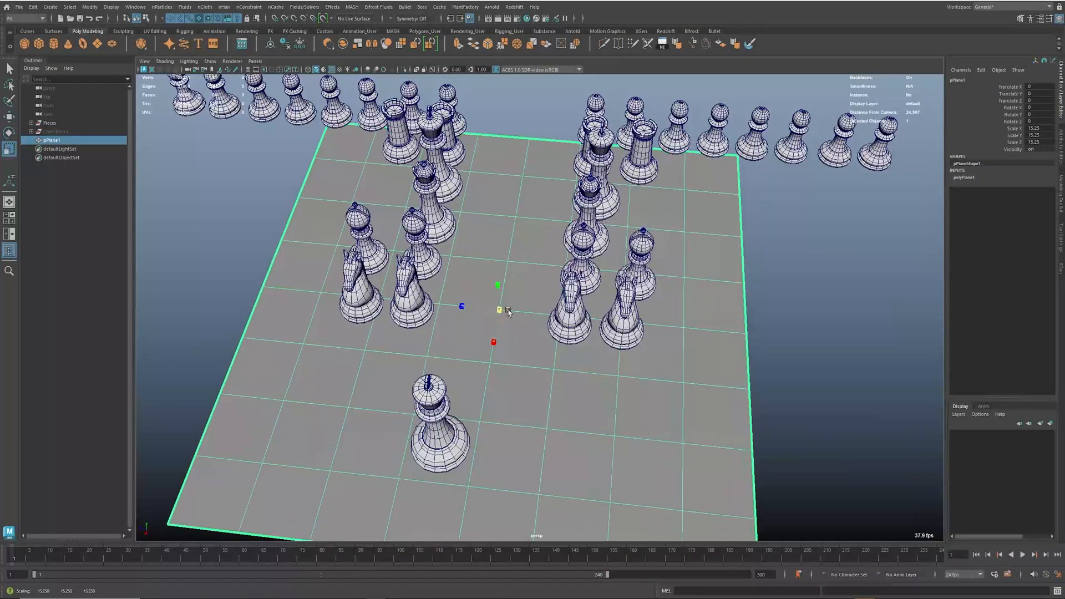
key("w")
Step: Delete the king copy used as a size reference
left_click(442, 468)
left_click_drag(442, 467, 487, 450)
key("Delete")
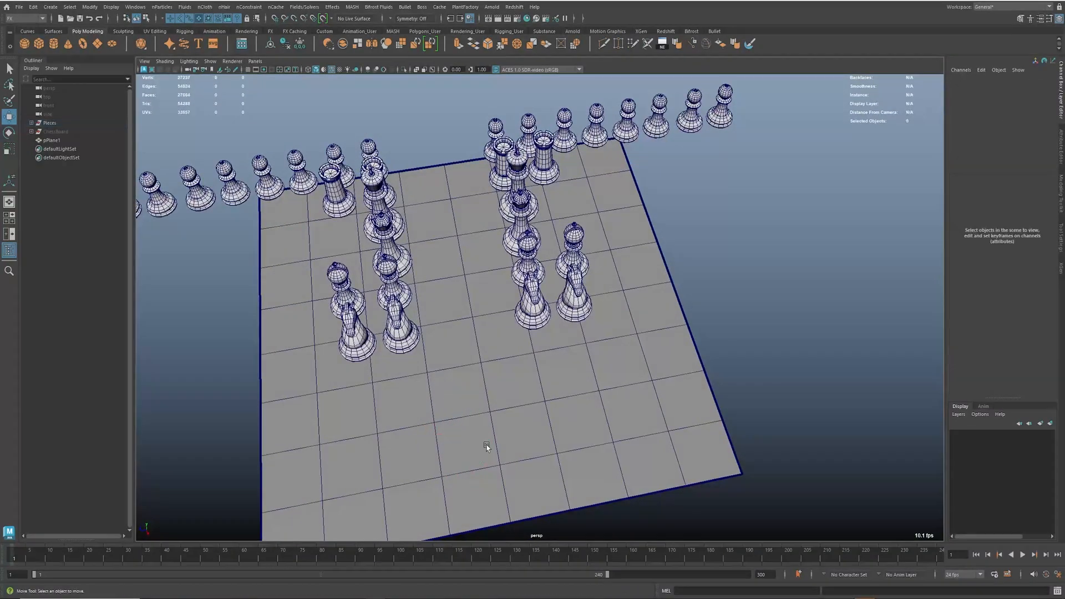
Step: Isolate the plane in the viewport so that the chess pieces are hidden
left_click(608, 426)
left_click_drag(671, 383, 528, 411, "alt")
key("ctrl+1")
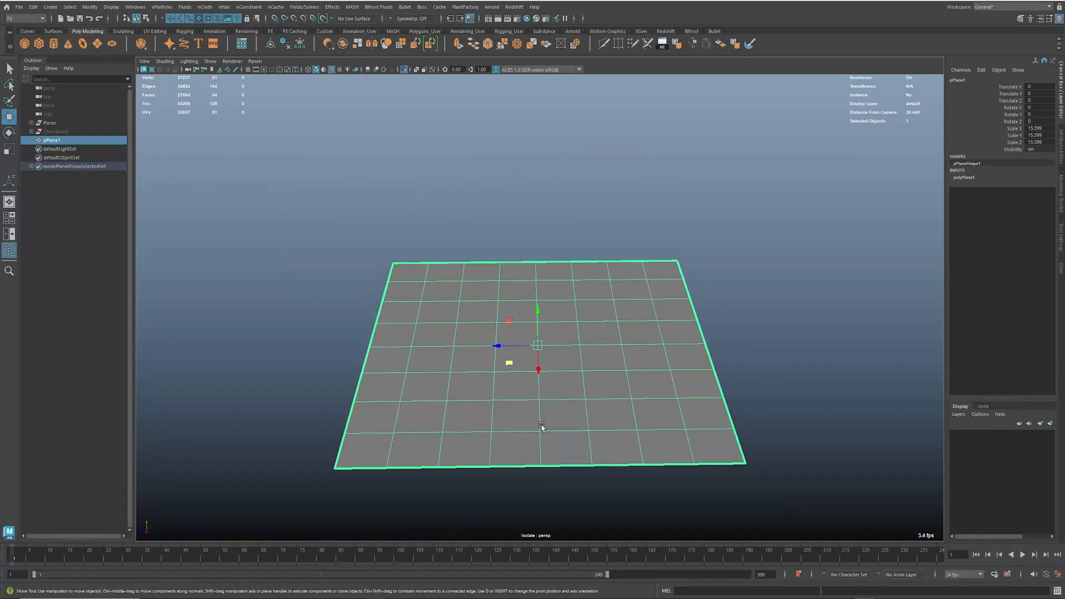
Step: Extrude all of the plane's border edges and scale them outward into a narrow rim around the board
middle_click_drag(528, 429, 545, 357, "alt")
right_click_drag(430, 368, 425, 332)
double_click(426, 385)
left_click_drag(428, 371, 433, 382, "alt")
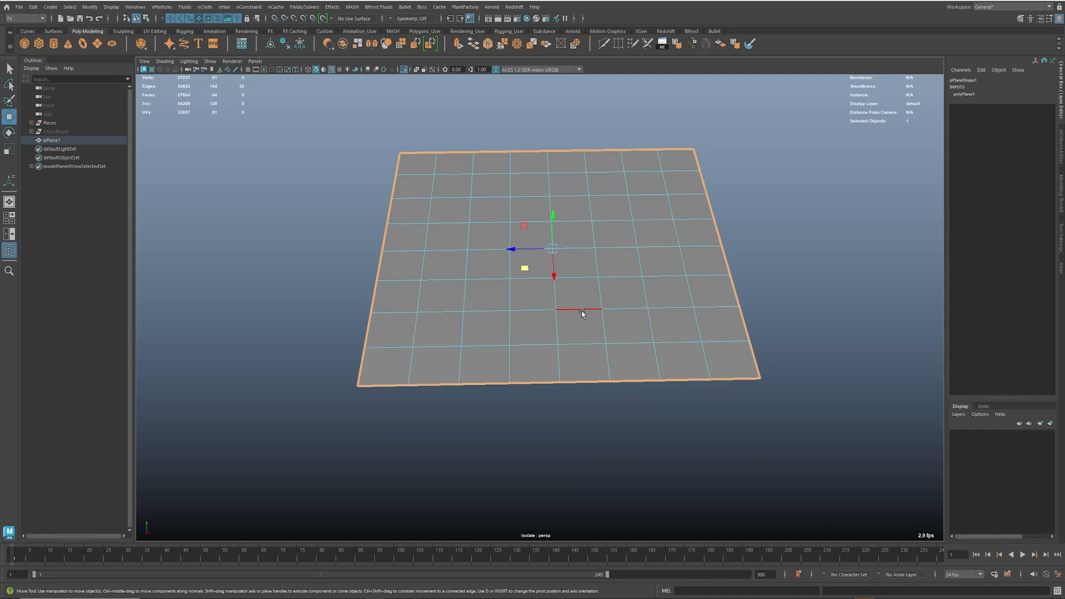
middle_click_drag(562, 323, 518, 327, "alt")
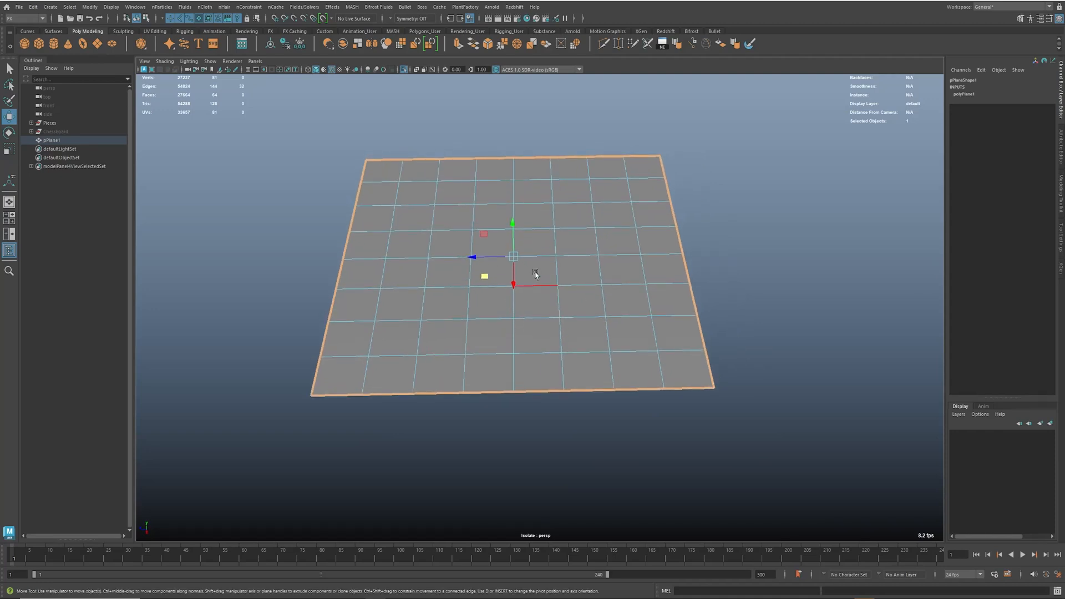
key("r")
left_click_drag(512, 257, 483, 329, "shift")
right_click_drag(484, 330, 640, 370, "alt")
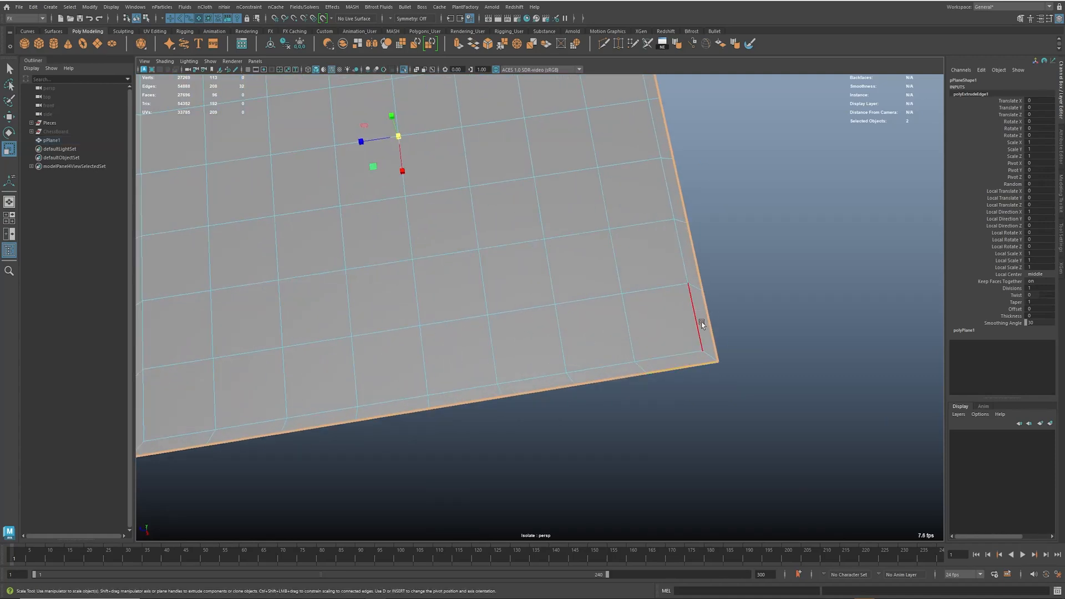
Step: Snap the near edge's second outer vertex from the corner along Z to line up with its inner grid vertex
key("F11")
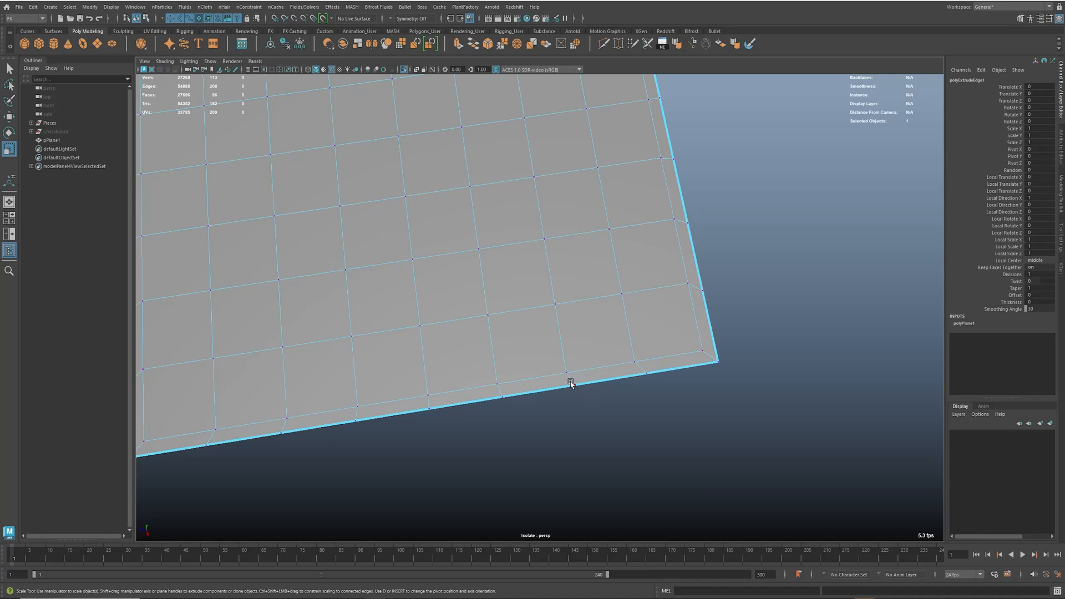
left_click(571, 383)
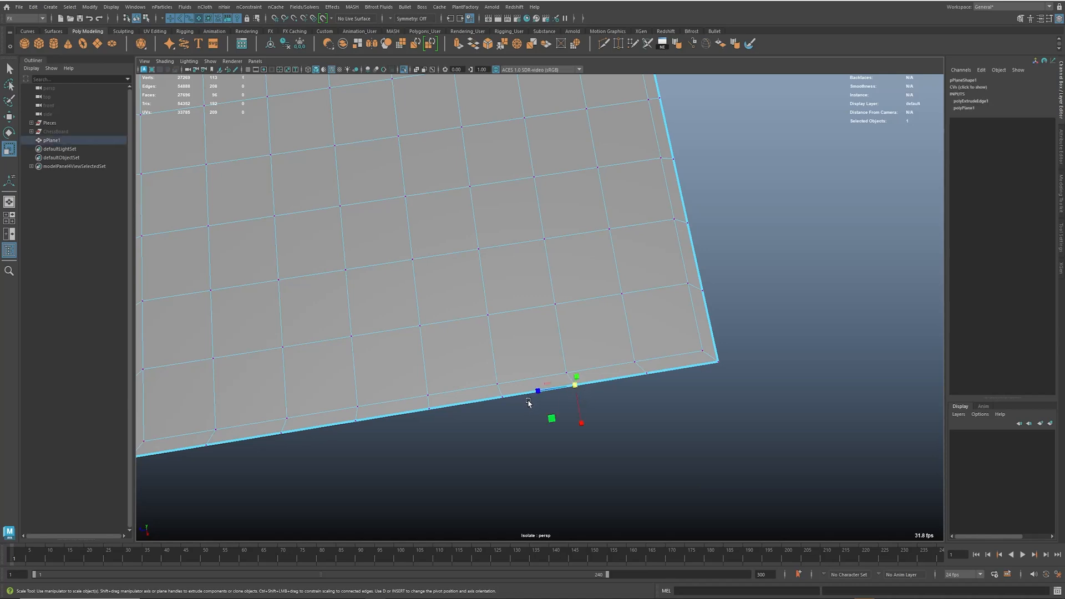
right_click_drag(555, 375, 638, 380, "alt")
middle_click_drag(579, 380, 587, 312, "alt")
right_click_drag(587, 312, 461, 326, "alt")
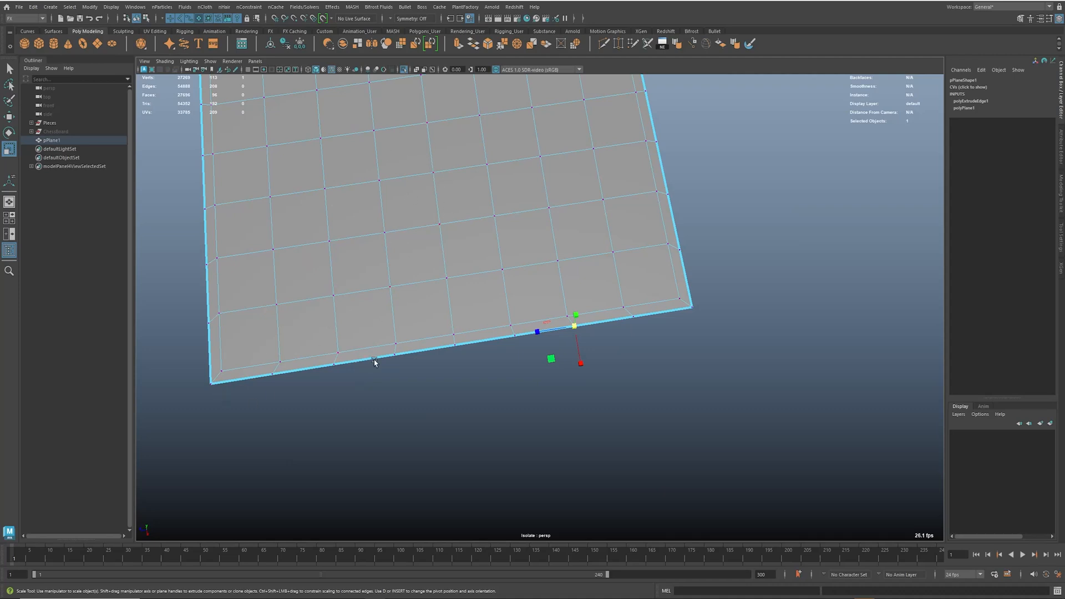
middle_click_drag(686, 375, 617, 388, "alt")
right_click_drag(521, 365, 573, 371, "alt")
middle_click_drag(571, 364, 584, 380, "alt")
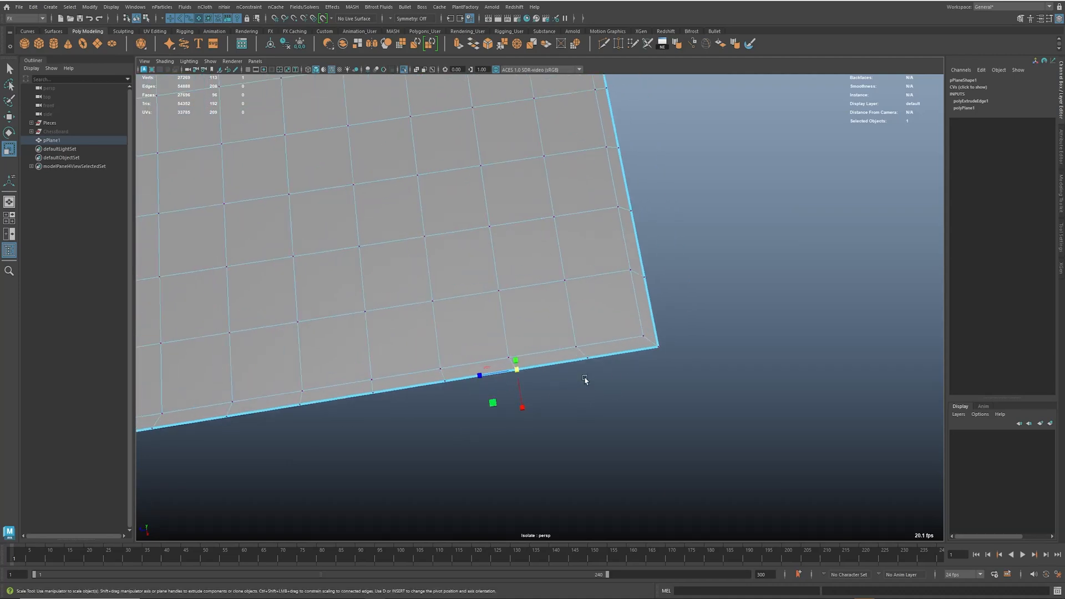
key("w")
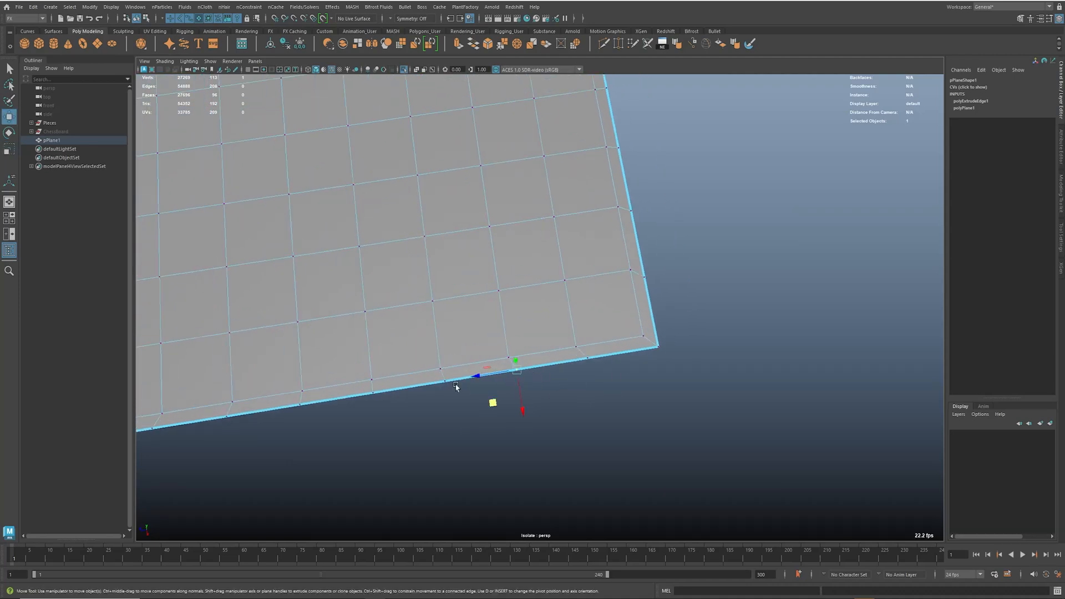
left_click_drag(480, 378, 506, 361)
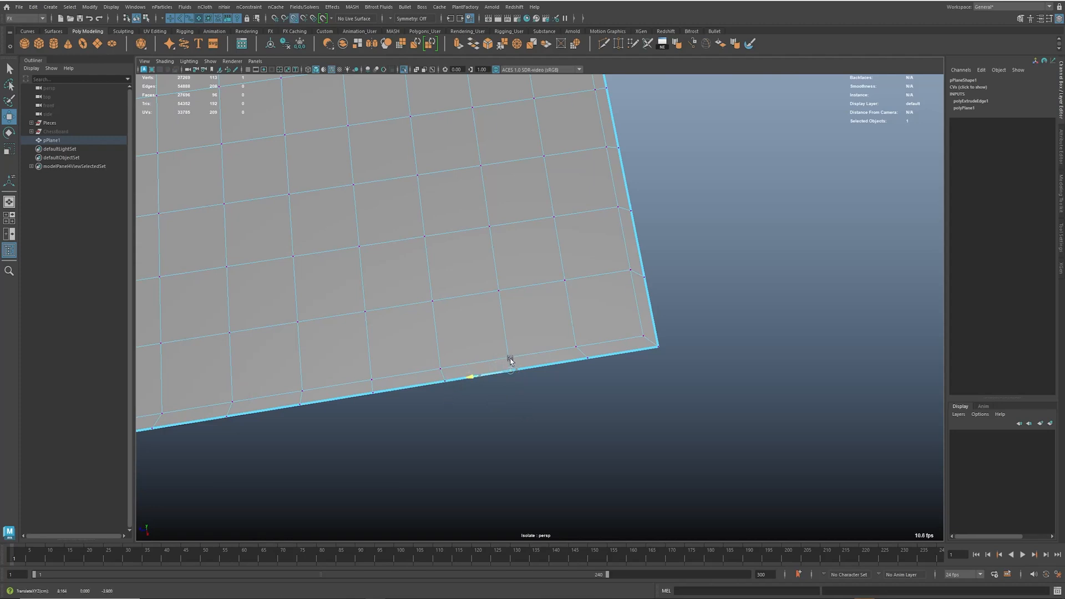
Step: Snap the following outer vertices along the near edge in Z to match the inner grid columns
left_click_drag(476, 384, 581, 364)
middle_click_drag(677, 348, 671, 366, "alt")
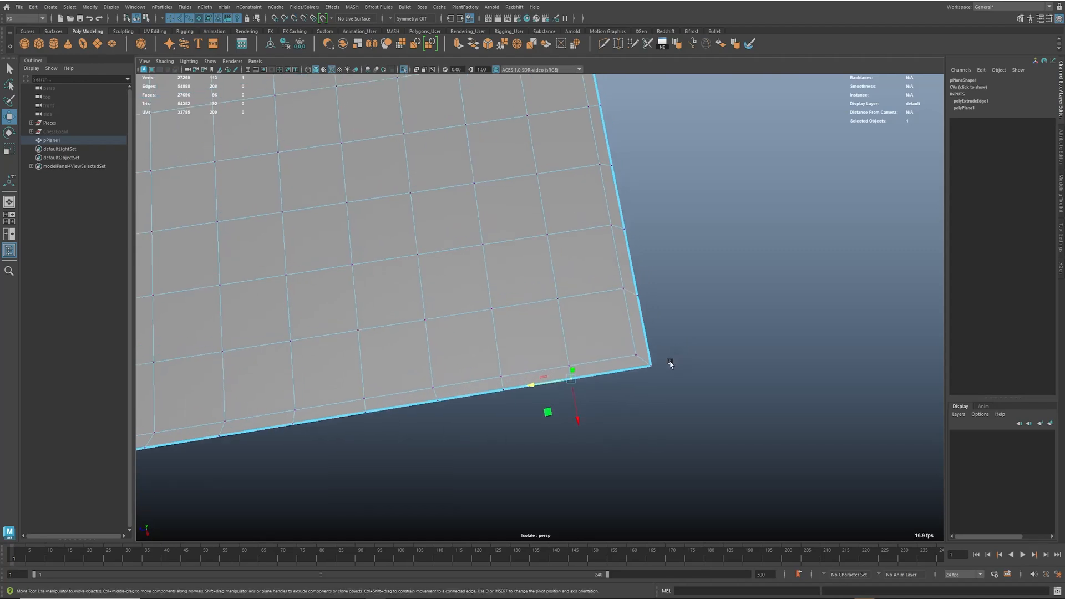
middle_click_drag(519, 377, 684, 348, "alt")
left_click(604, 372)
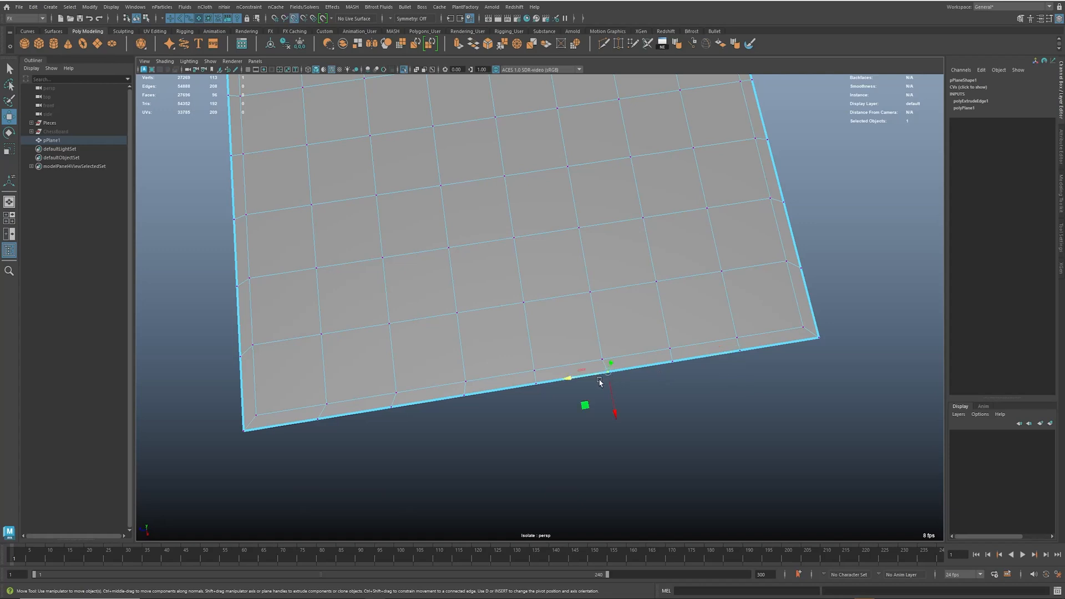
left_click(465, 396)
left_click(395, 407)
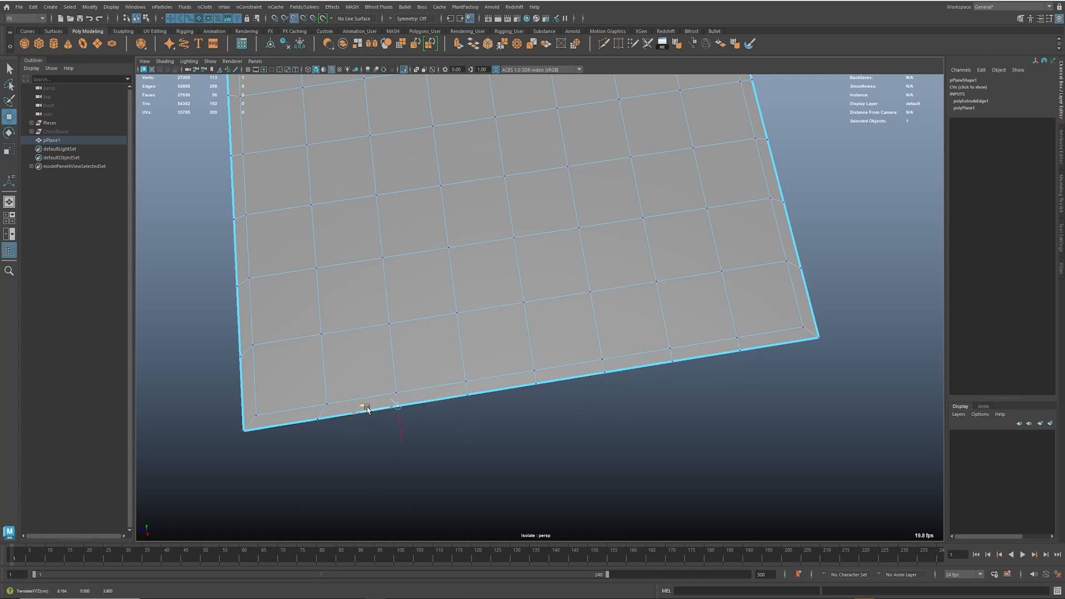
Step: Undo the misplaced move of the last near-edge vertex and snap it along Z to its inner grid vertex
left_click(322, 432)
left_click_drag(324, 428, 261, 421)
scroll(389, 415, "down", 2)
key("ctrl+z")
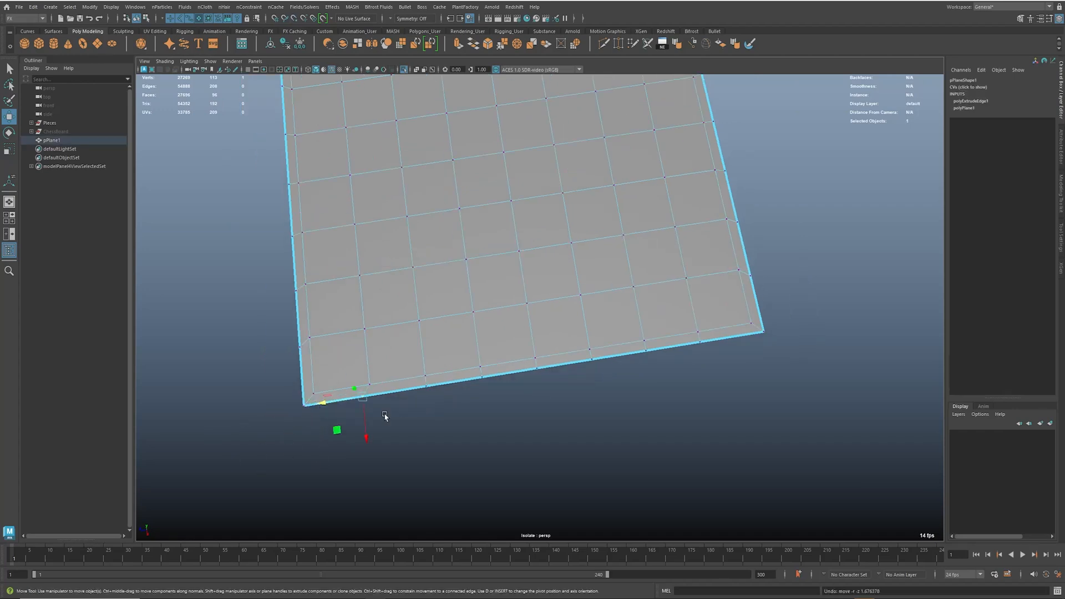
key("v")
left_click_drag(335, 403, 361, 397)
Step: Snap the two nearest pairs of outer vertices on the side borders along X to their inner grid rows
left_click_drag(274, 327, 288, 354)
left_click(751, 275, "shift")
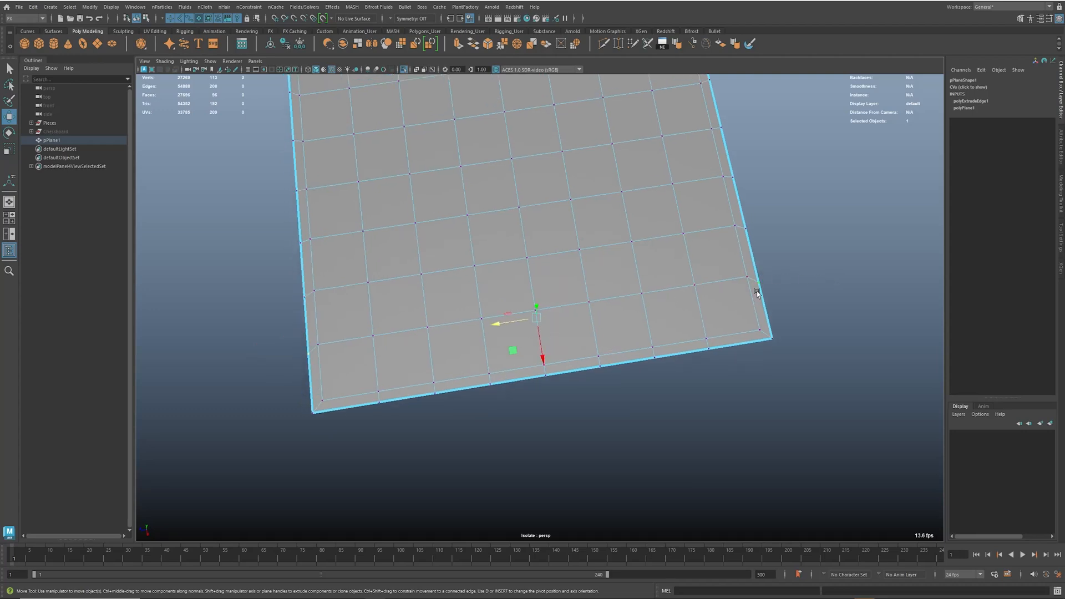
left_click_drag(542, 359, 539, 338)
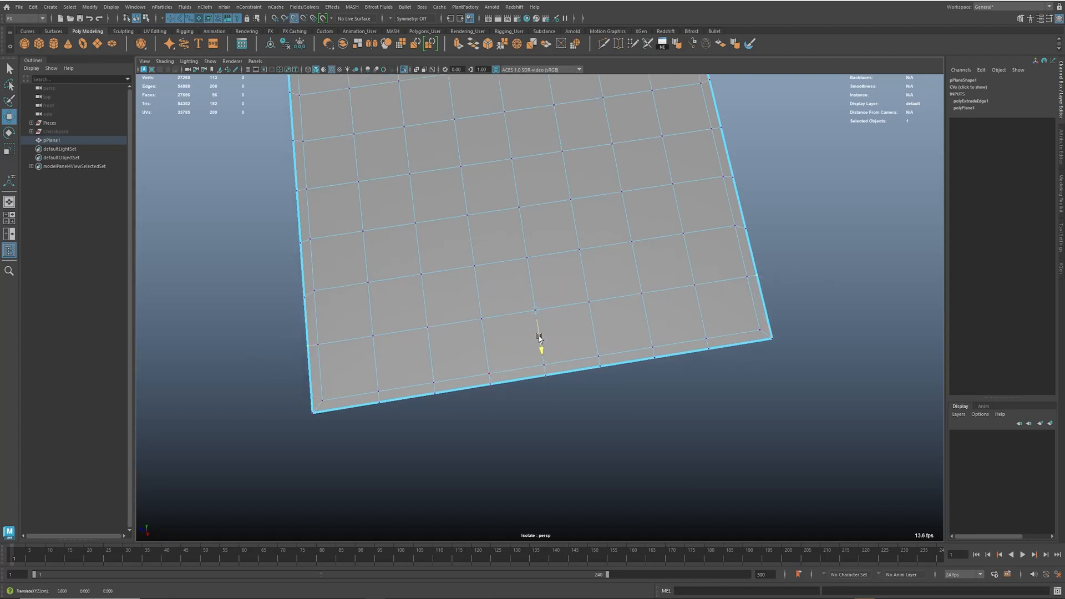
left_click(306, 300)
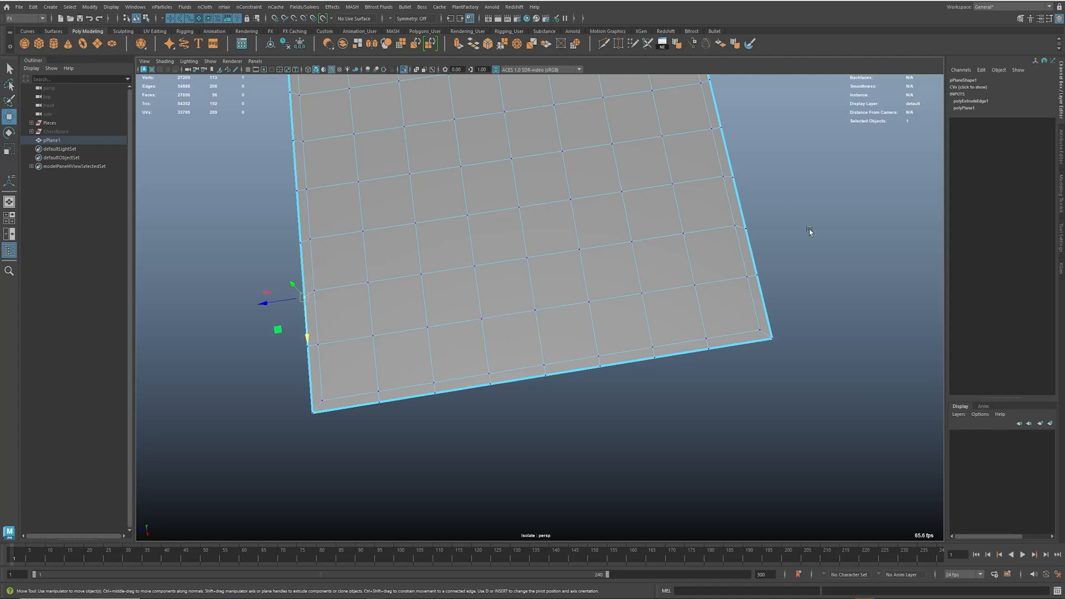
left_click(746, 222, "shift")
left_click_drag(534, 297, 576, 244)
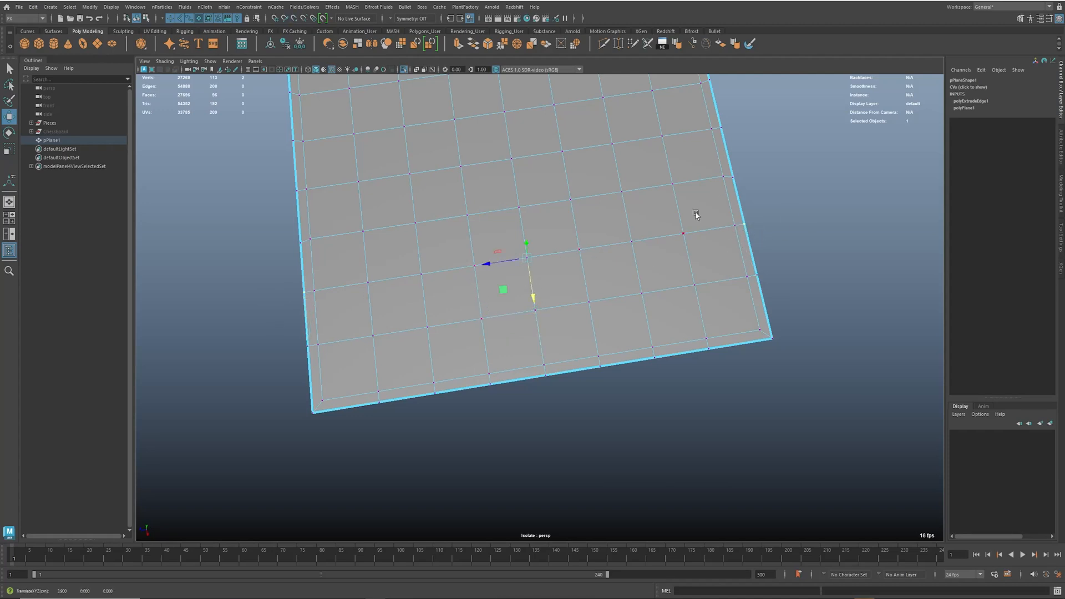
Step: Snap the third pair of side-border vertices along X to line up with its inner grid row
middle_click_drag(346, 188, 317, 229, "alt")
left_click(273, 281)
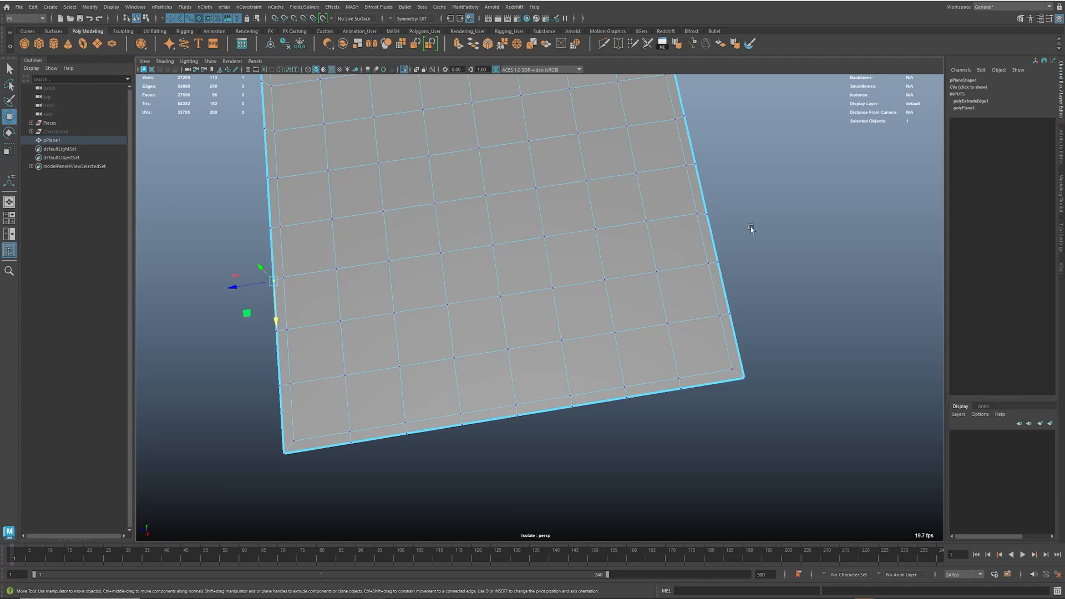
left_click(706, 207, "shift")
key("v")
left_click_drag(515, 235, 637, 347, "alt")
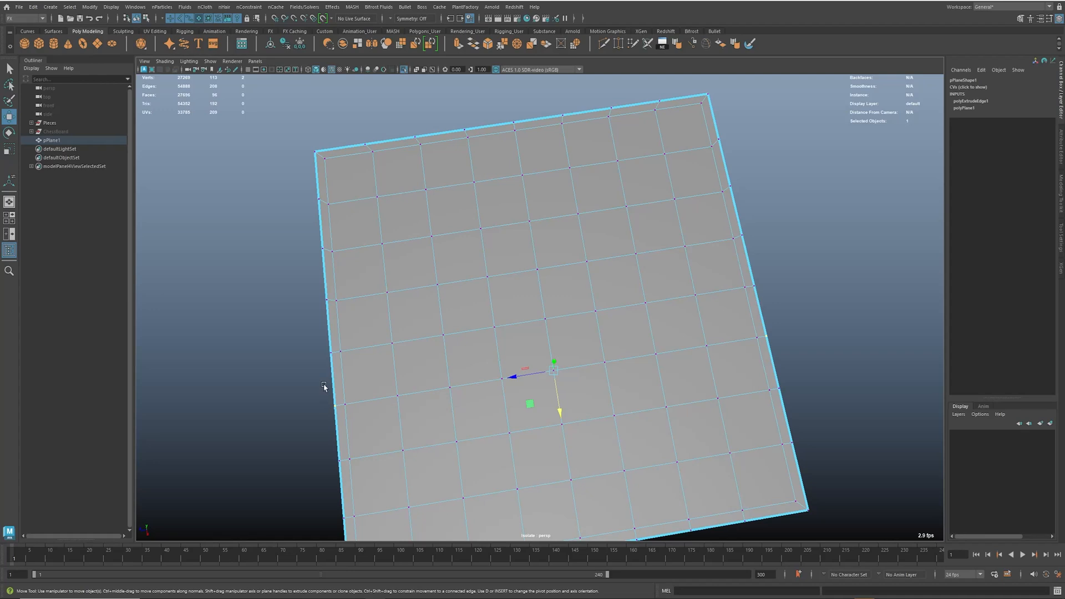
Step: Align the next two pairs of side-border vertices beyond the middle row with their inner grid rows along X
left_click(320, 294)
left_click(736, 235, "shift")
left_click(324, 249)
left_click_drag(727, 179, 739, 190, "shift")
Step: Snap the farthest pair of side-border vertices along X to line up with their inner grid row
left_click(324, 203)
left_click(716, 136, "shift")
middle_click_drag(722, 171, 720, 191, "alt")
right_click_drag(469, 189, 555, 214, "alt")
middle_click_drag(555, 214, 575, 273, "alt")
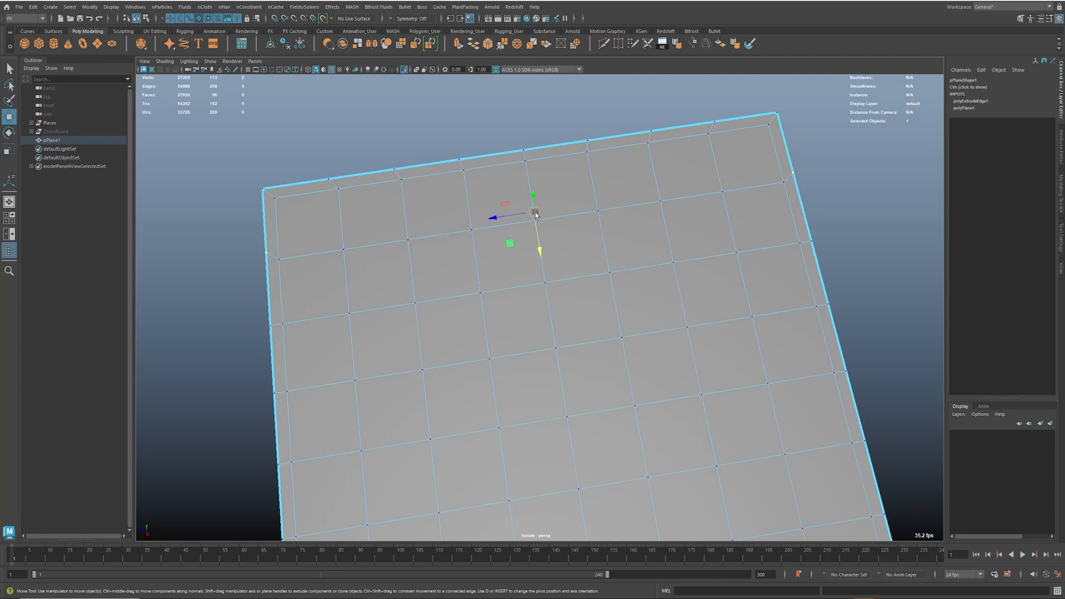
left_click_drag(538, 225, 544, 284, "alt")
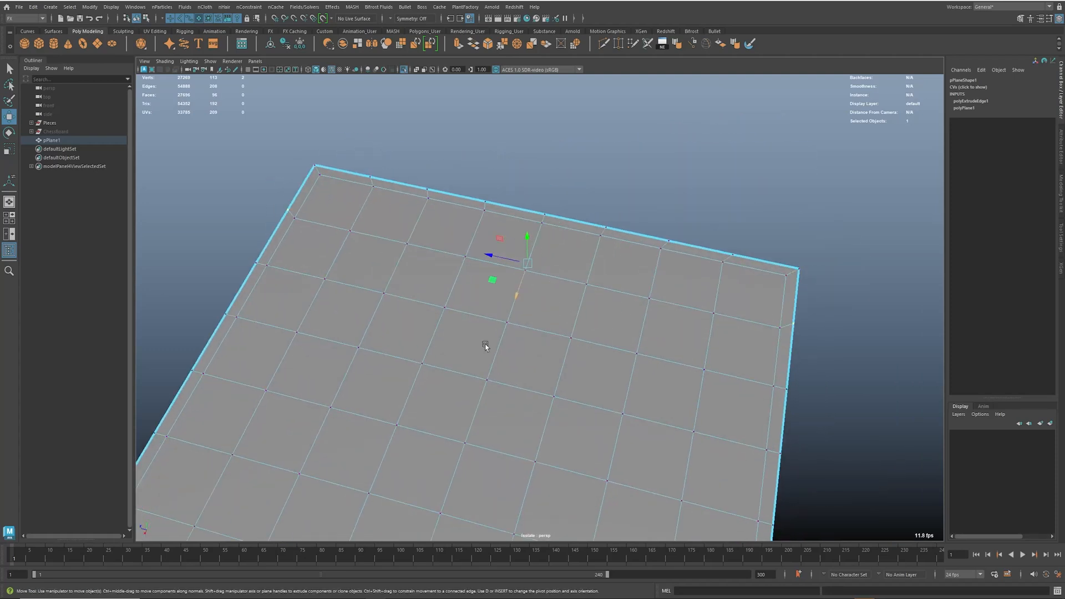
middle_click_drag(554, 259, 514, 305)
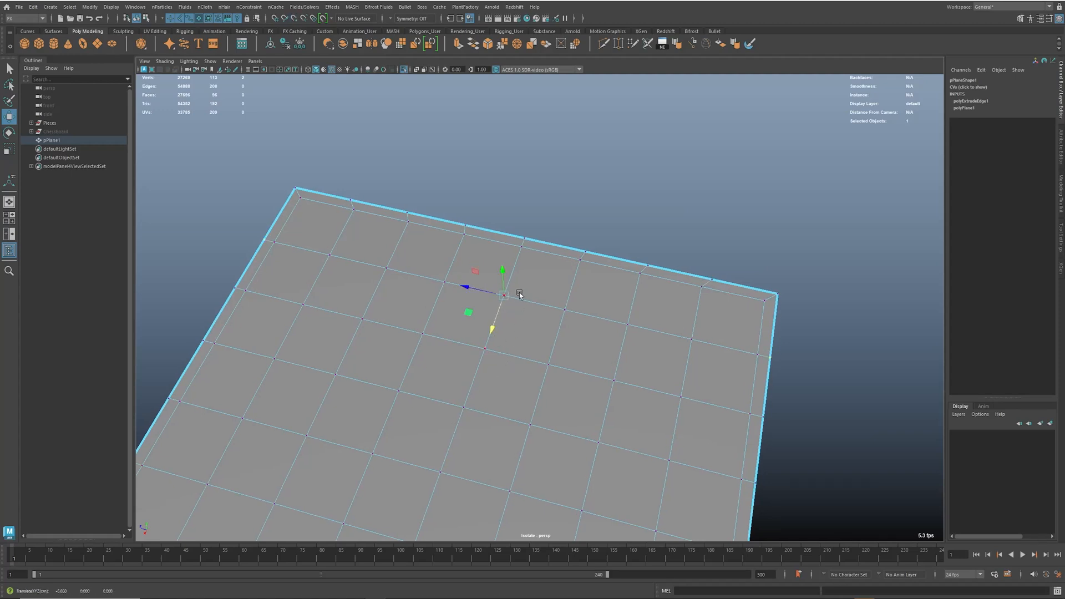
left_click_drag(618, 272, 459, 296, "alt")
Step: Snap the far-edge border vertices one by one along Z to their inner grid columns
left_click_drag(373, 201, 493, 244)
key("v")
key("v")
left_click(489, 239)
key("v")
left_click(602, 252)
mouse_move(579, 245)
left_mouse_down()
mouse_move(610, 256)
mouse_move(576, 249)
mouse_move(589, 252)
left_mouse_up()
left_click_drag(664, 247, 686, 267)
key("v")
key("v")
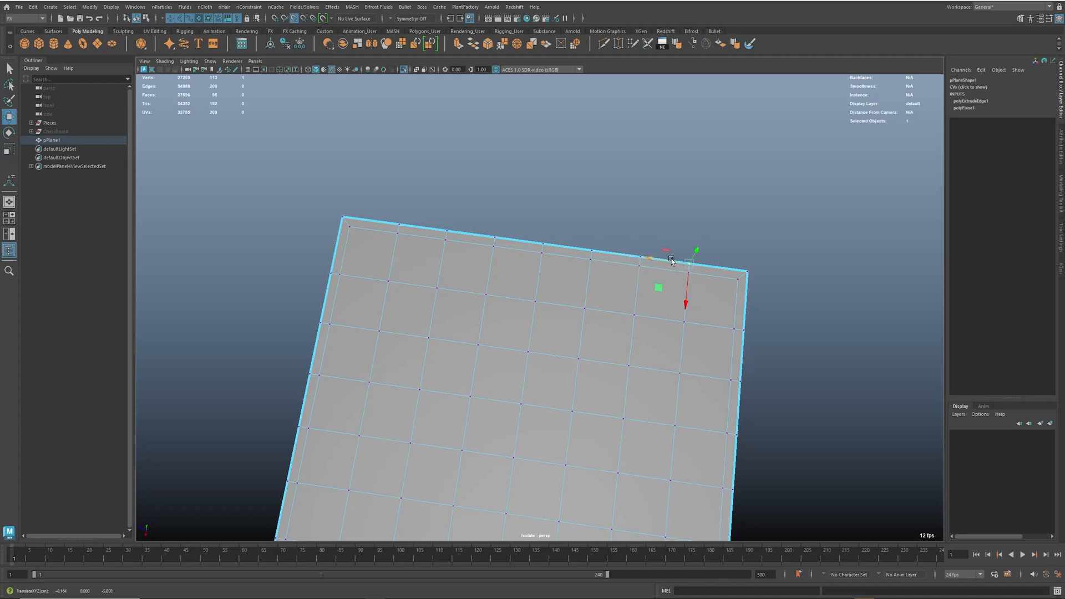
Step: Select the board's whole outer border edge loop and extrude it outward by scaling to form a wider rim
scroll(670, 263, "down", 4)
left_click_drag(710, 441, 713, 398, "alt")
middle_click_drag(713, 398, 710, 309, "alt")
scroll(647, 294, "down", 2)
left_click_drag(646, 294, 483, 335, "alt")
key("F10")
double_click(489, 376)
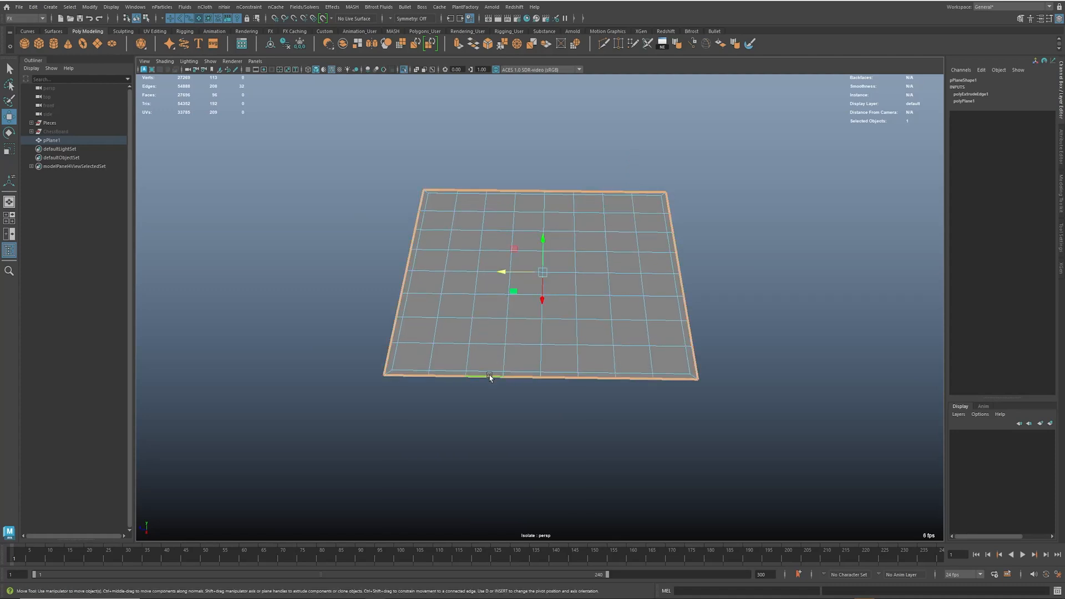
key("r")
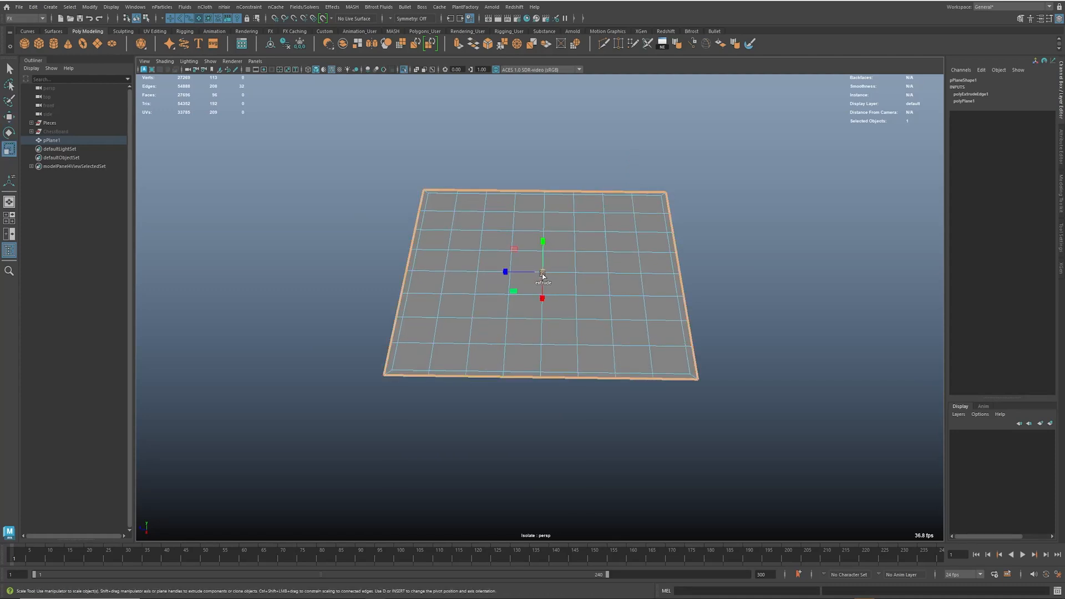
left_click_drag(542, 273, 575, 255, "shift")
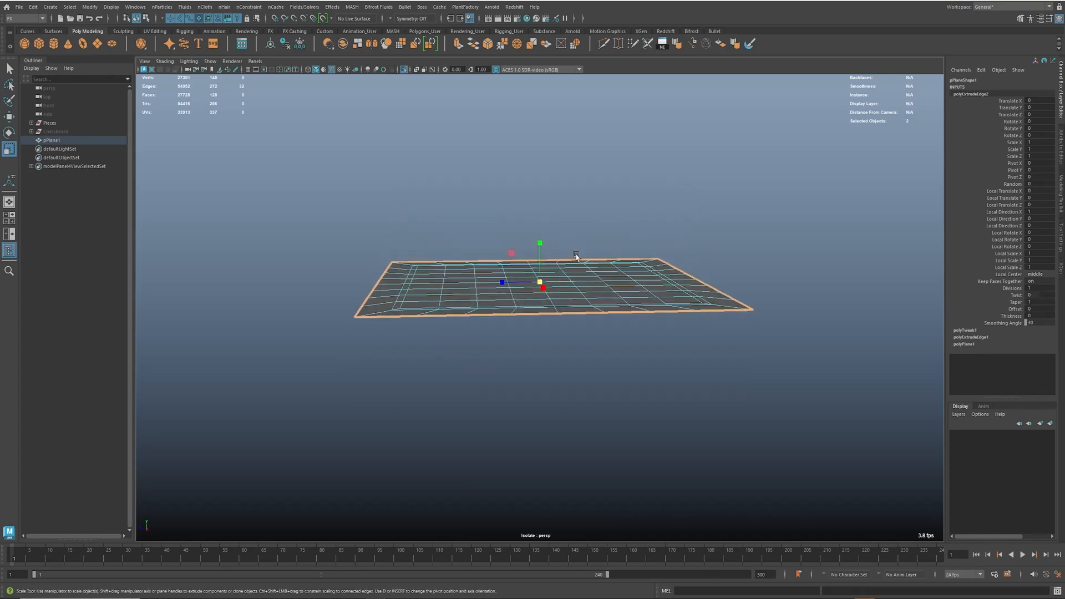
Step: Extrude the outer border edges straight down into side walls, then flare the bottom border outward by scaling
key("w")
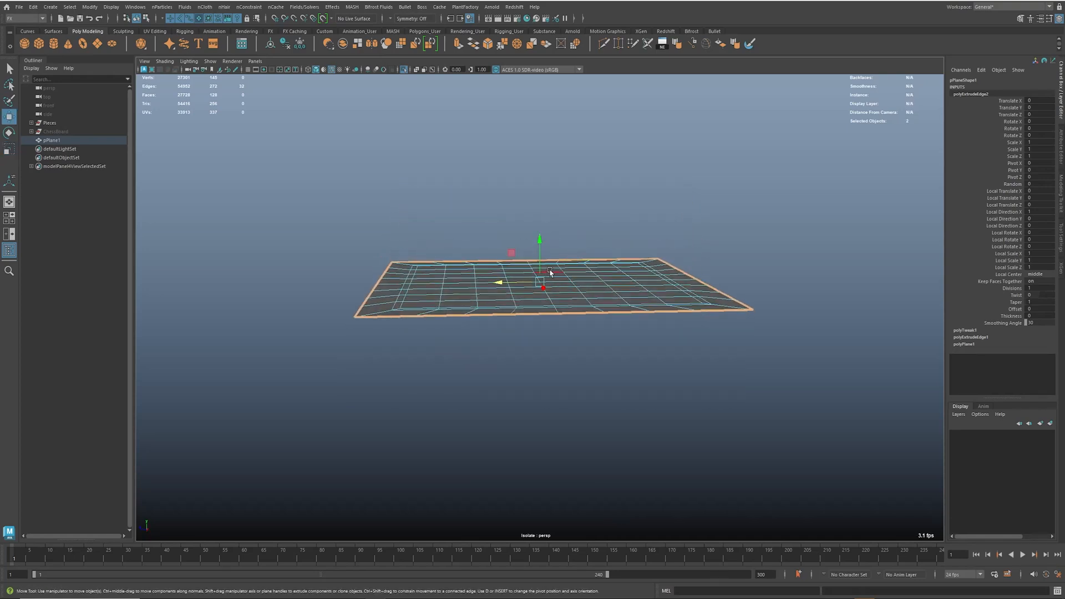
left_click_drag(541, 244, 547, 277, "shift")
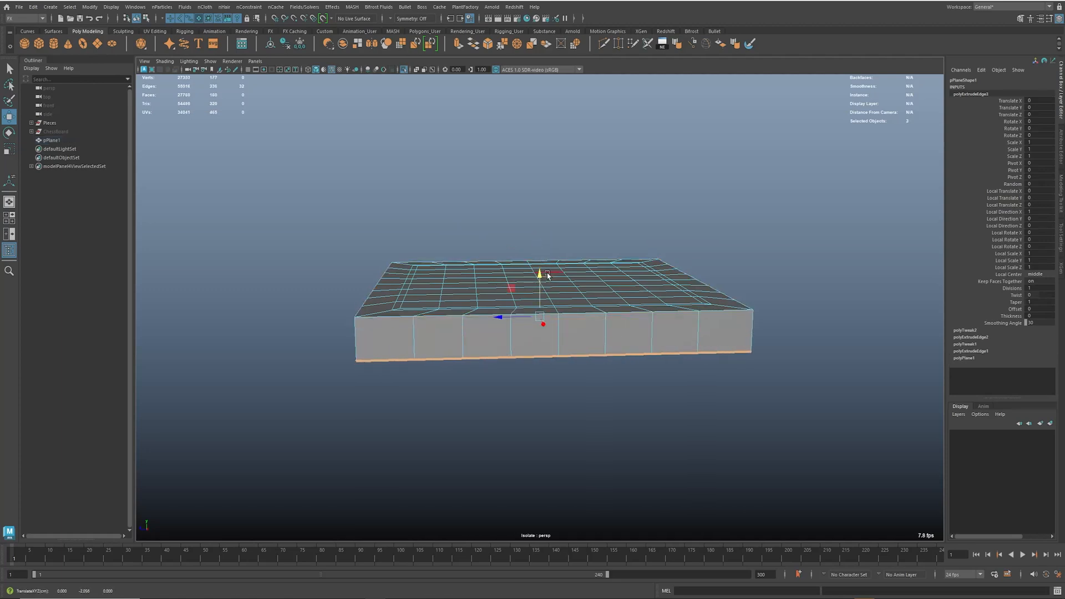
left_click_drag(533, 289, 353, 320, "alt")
key("r")
left_click_drag(541, 316, 511, 327)
Step: Extrude the flared bottom border edges slightly downward to form a thin vertical lip around the base
key("w")
left_click_drag(532, 285, 532, 283)
right_click_drag(524, 315, 544, 320, "alt")
left_click_drag(532, 278, 555, 315, "shift")
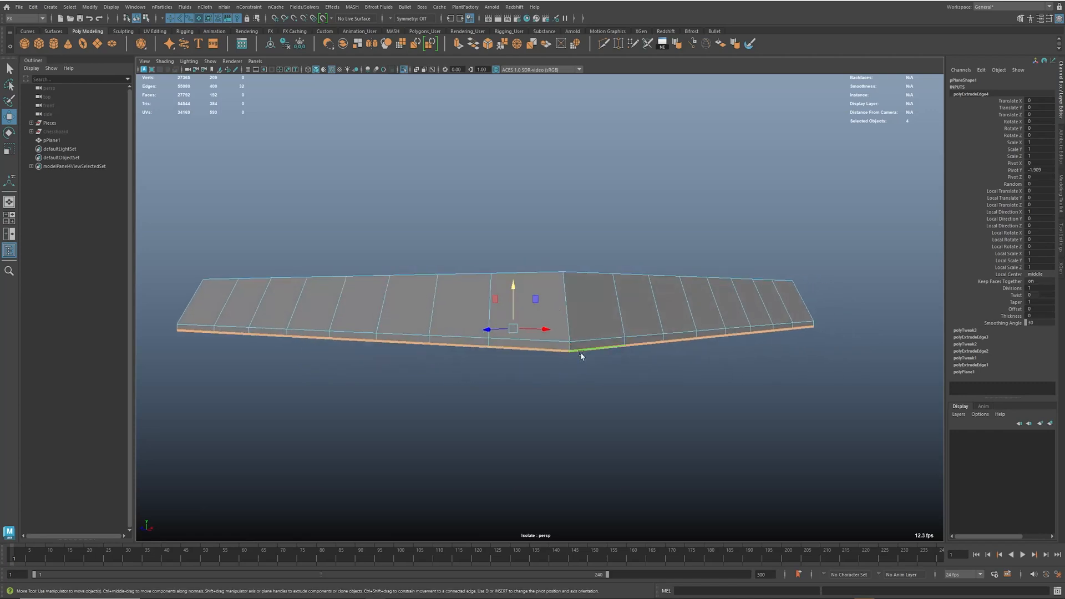
left_click_drag(581, 354, 597, 352, "alt")
left_click_drag(509, 288, 577, 368, "alt")
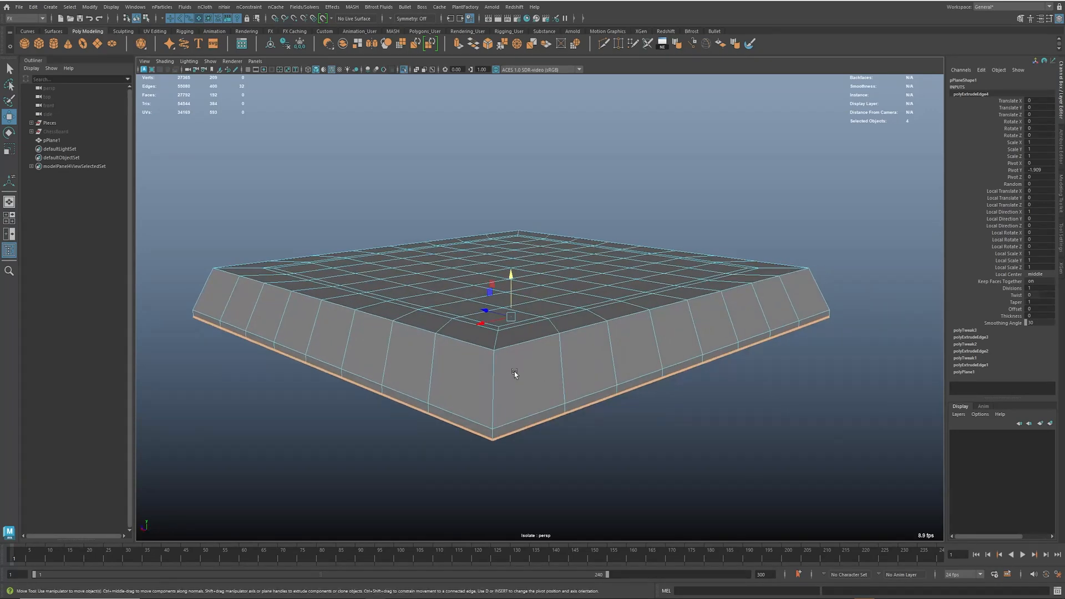
Step: Insert an edge loop low on the sloped side walls and scale it inward so the upper wall stands upright
key("ctrl+shift+x")
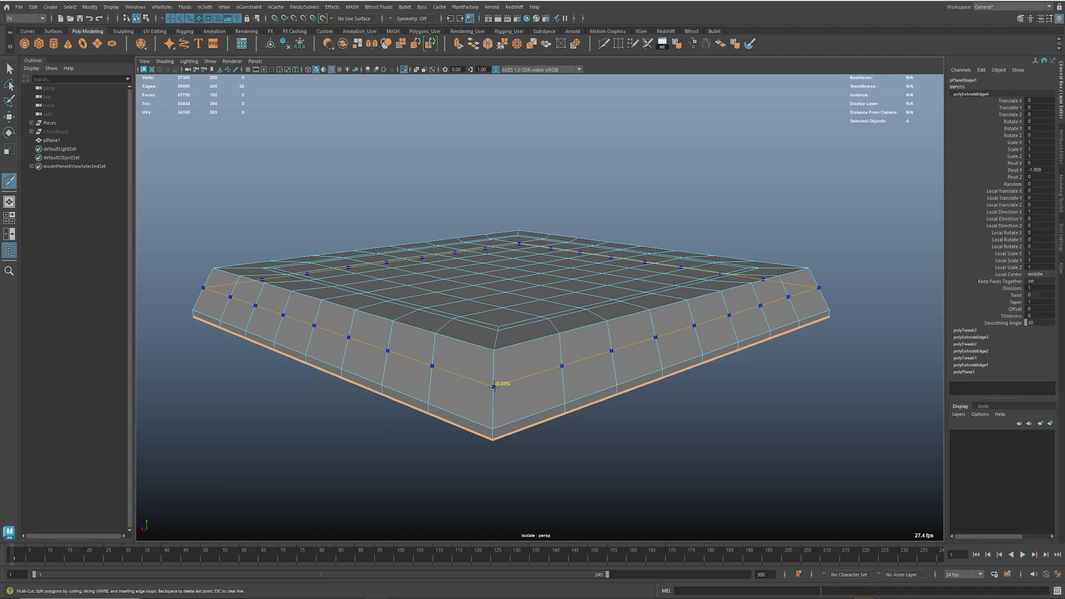
middle_click(493, 387, "ctrl")
key("ctrl+z")
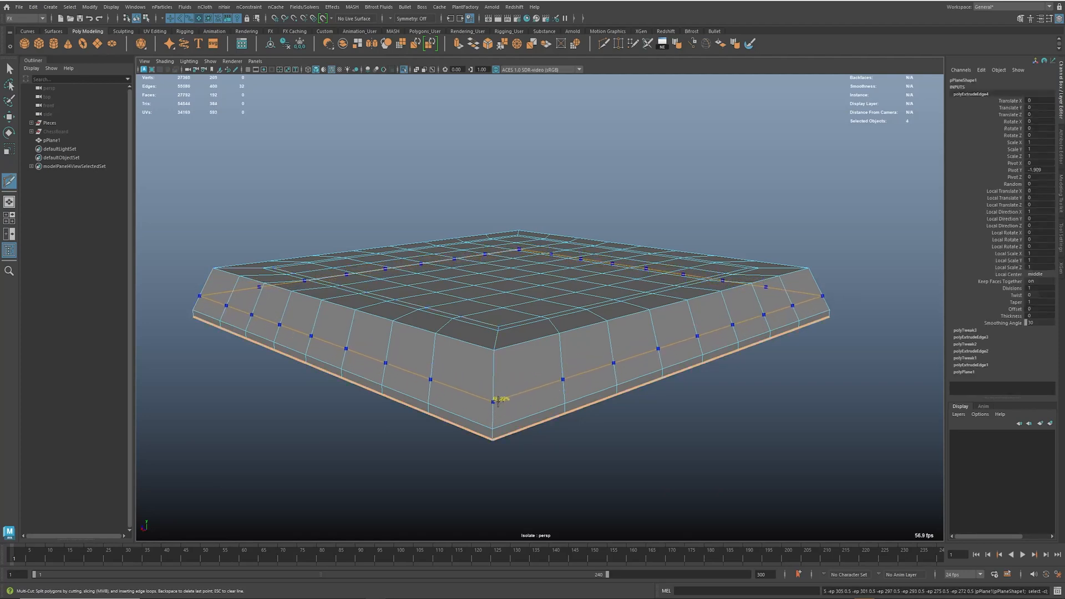
left_click(494, 408, "ctrl")
left_click_drag(536, 409, 561, 366, "alt")
key("w")
left_click(575, 391)
key("r")
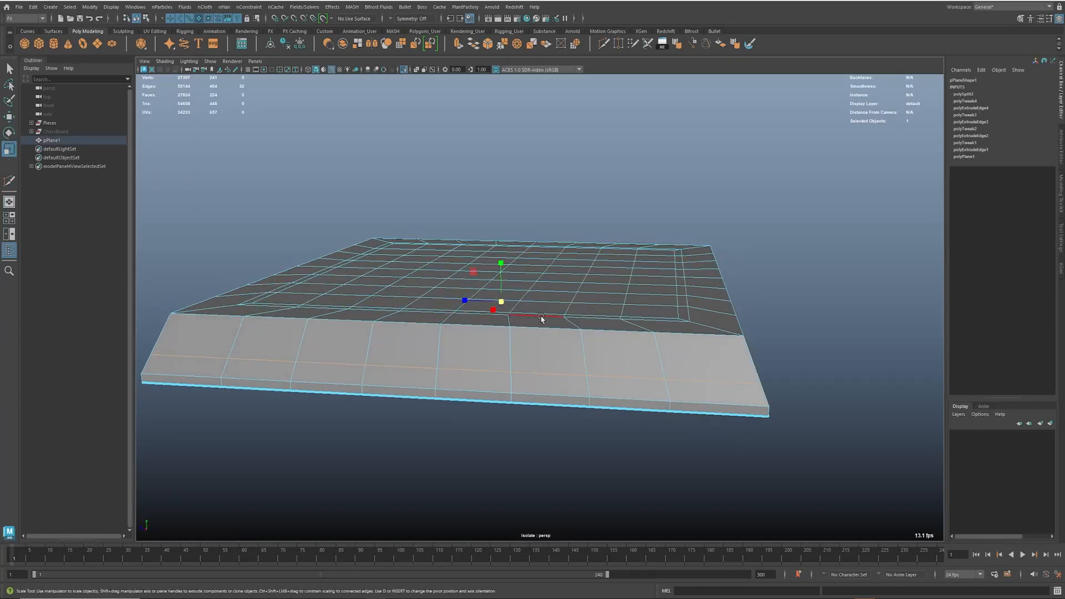
left_click_drag(501, 302, 470, 303, "alt")
Step: Insert an edge loop in the upper part of the side walls and scale it slightly outward into a bulge
key("y")
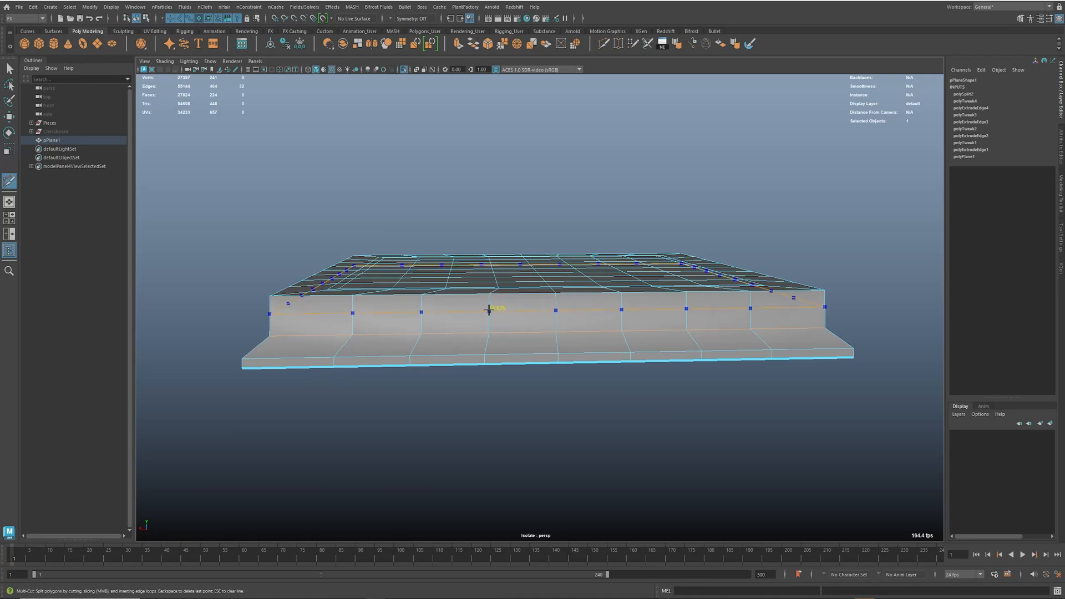
left_click(489, 310, "ctrl")
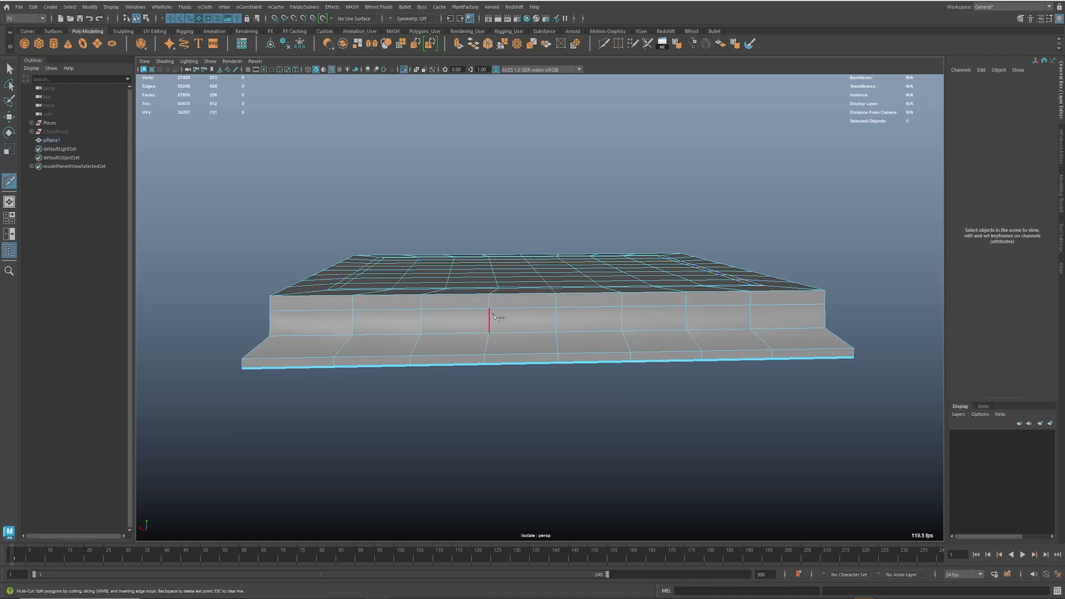
key("r")
double_click(520, 308)
left_click_drag(533, 295, 539, 276, "alt")
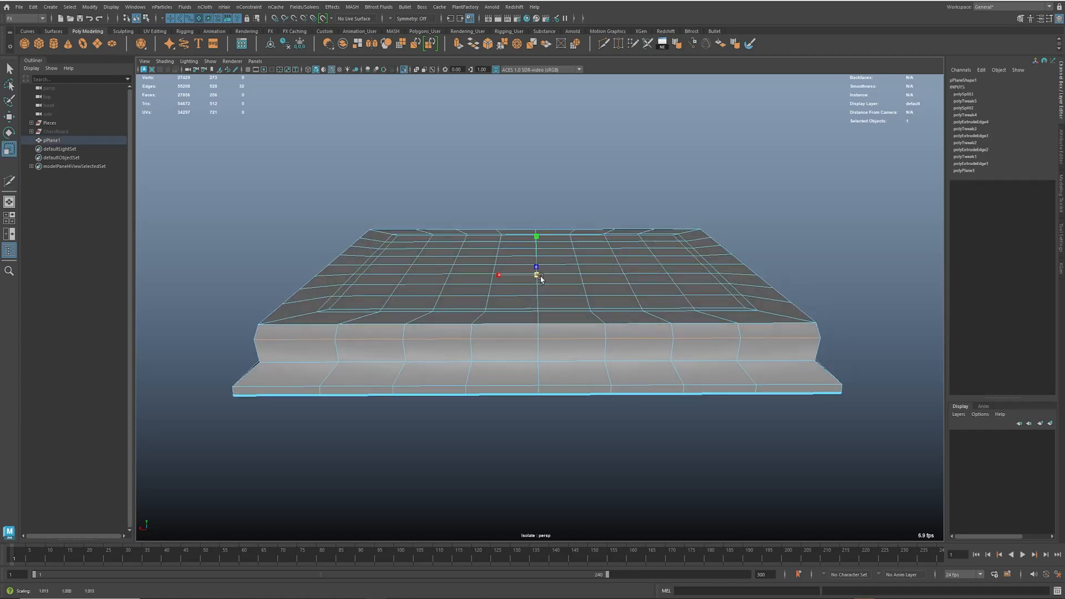
left_click_drag(482, 340, 671, 330, "alt")
middle_click_drag(671, 331, 587, 318, "alt")
left_click_drag(655, 331, 648, 299, "alt")
left_click_drag(727, 369, 603, 325, "alt")
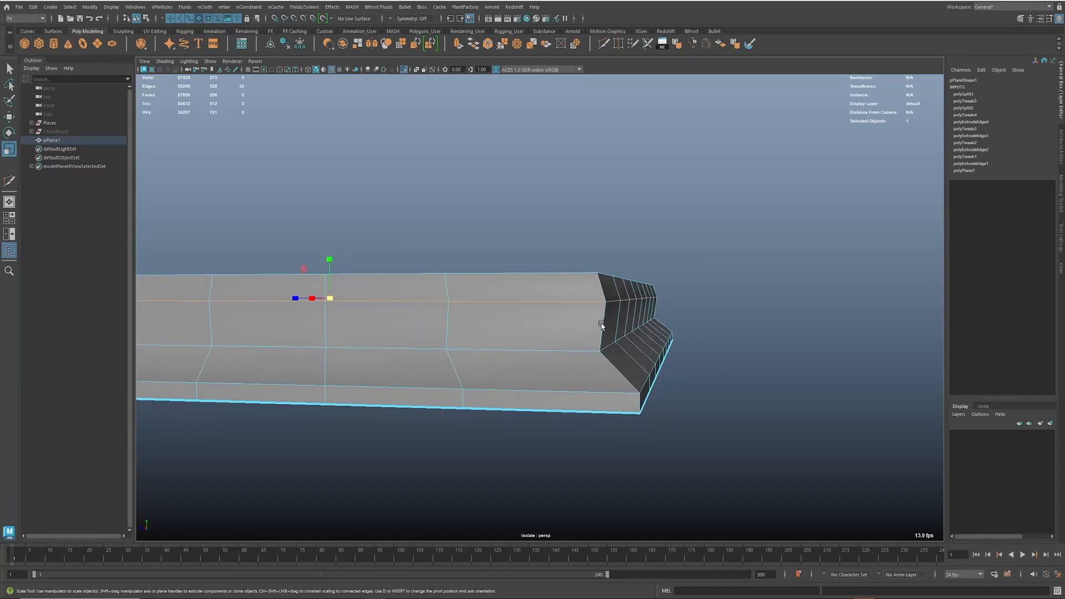
Step: Insert an edge loop below the upper bulge and scale it inward to form a groove around the board
key("y")
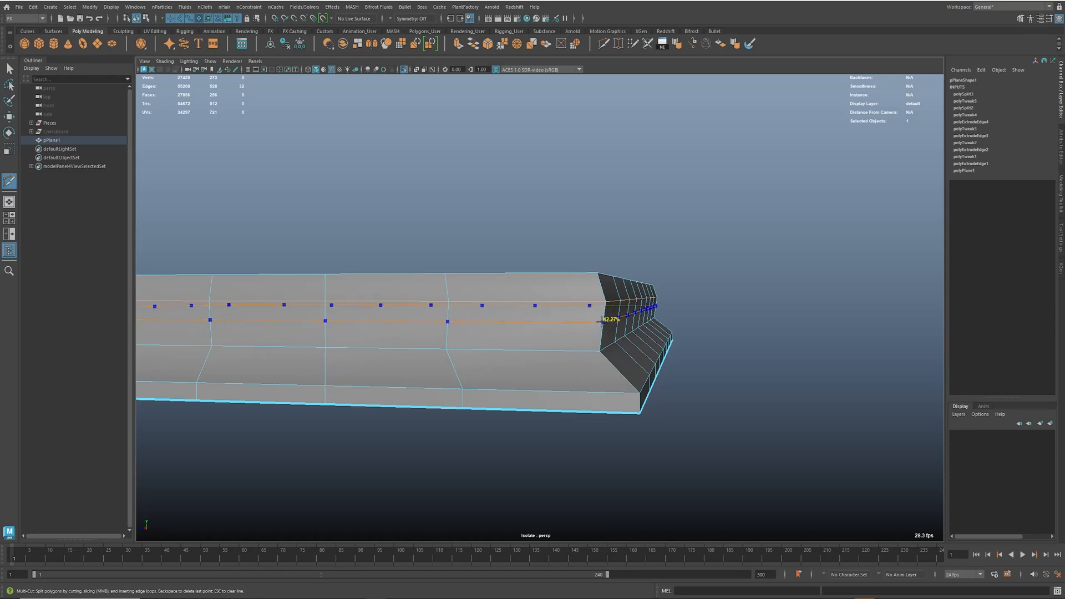
left_click(601, 321, "ctrl")
key("w")
left_click(380, 326)
key("r")
left_click_drag(331, 311, 322, 313)
Step: Insert an edge loop between the groove and the lower slope and scale it outward into a second ridge
left_click_drag(626, 357, 604, 361, "alt")
key("y")
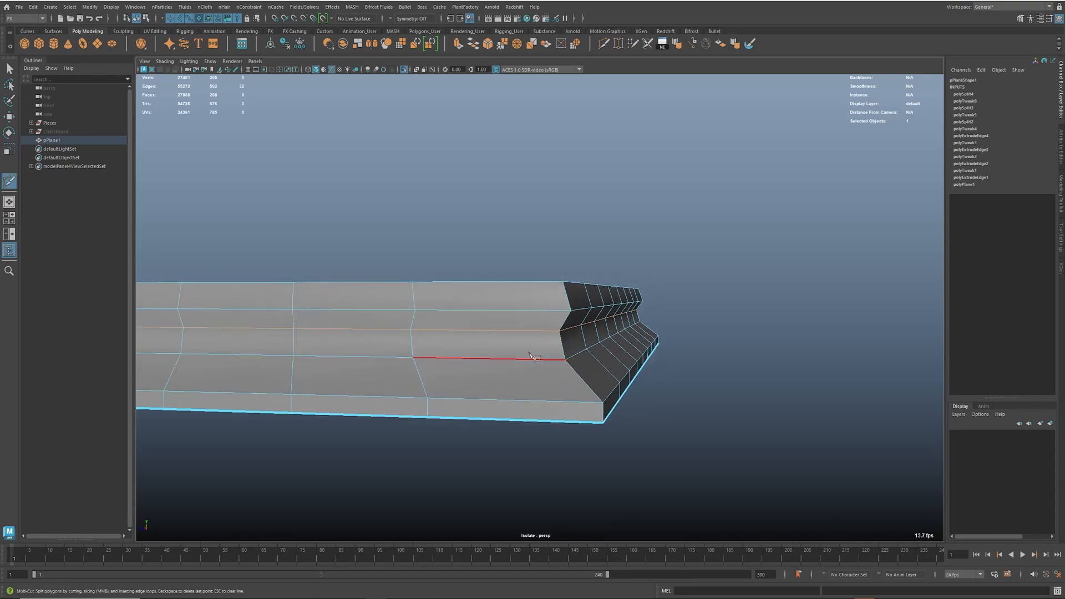
left_click(562, 344, "ctrl")
key("w")
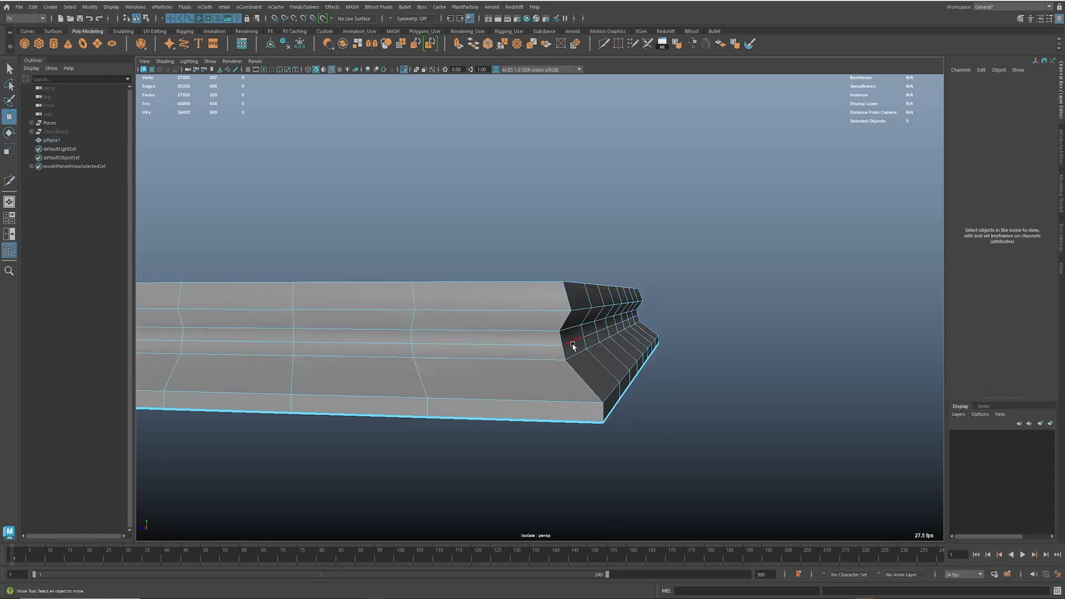
key("r")
left_click_drag(311, 324, 318, 324)
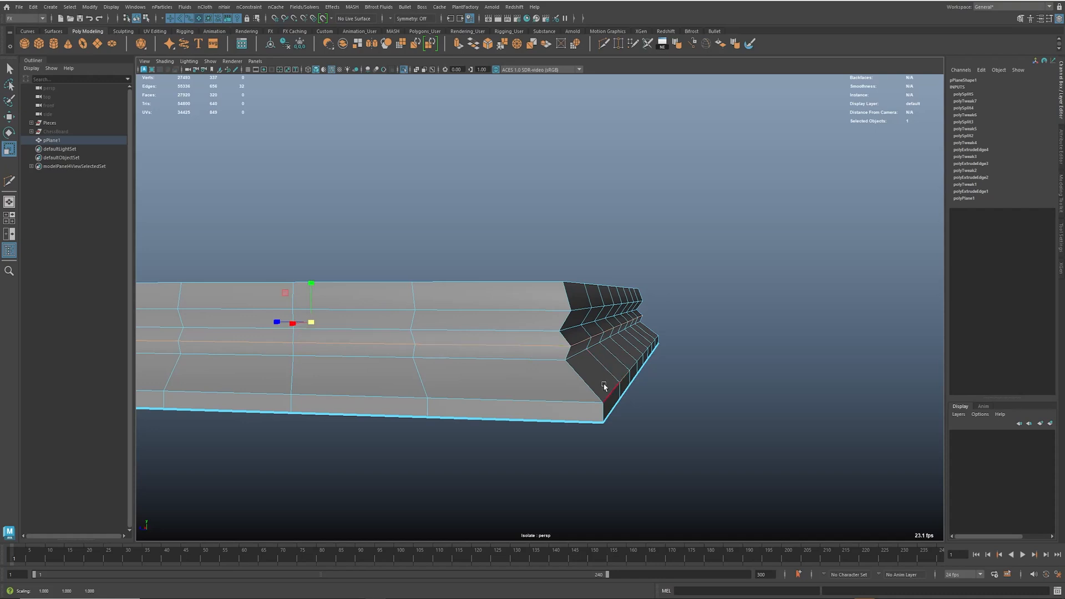
Step: Insert an edge loop midway down the lower slope and scale it inward to make the slope concave
key("ctrl+shift+x")
left_click(580, 380, "ctrl")
key("w")
double_click(574, 380)
left_click_drag(574, 379, 568, 378, "alt")
key("r")
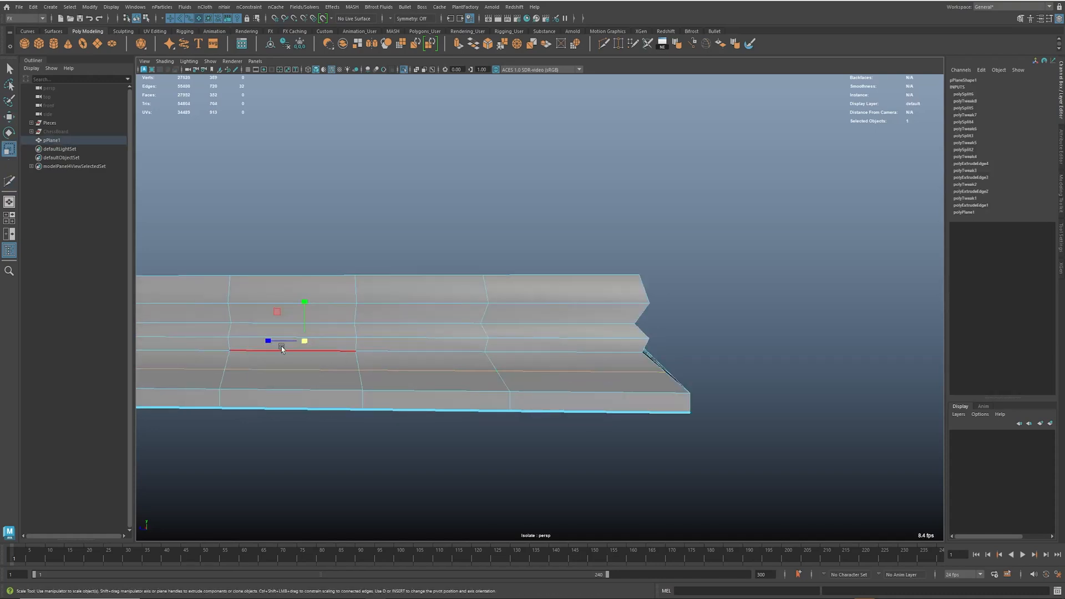
left_click_drag(307, 342, 298, 342)
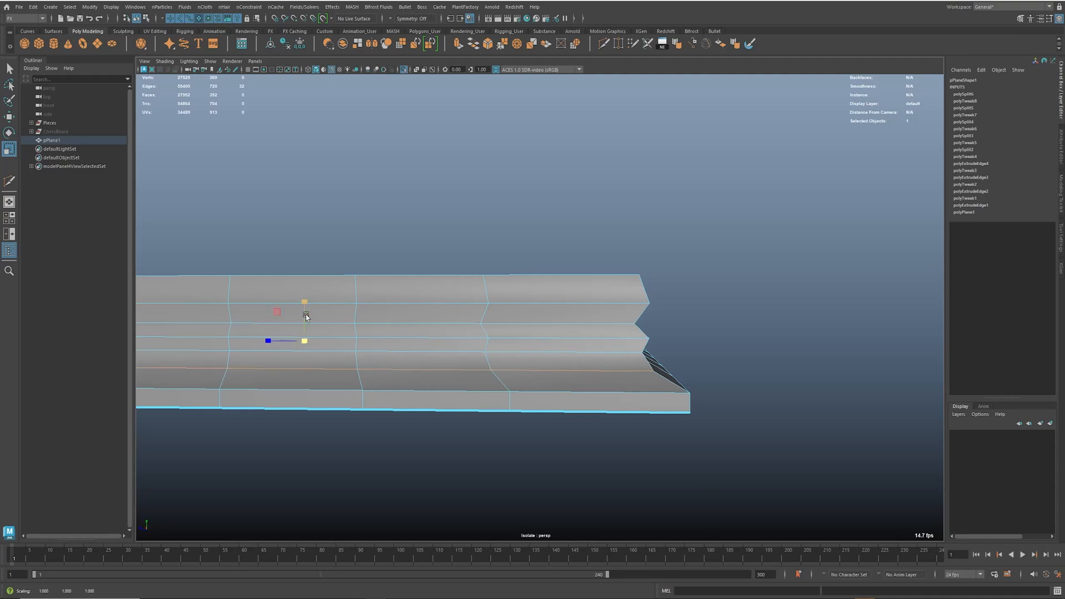
Step: Lower the new edge loop on the lower slope slightly and scale it further inward to deepen the curve
key("w")
left_click_drag(304, 302, 305, 303)
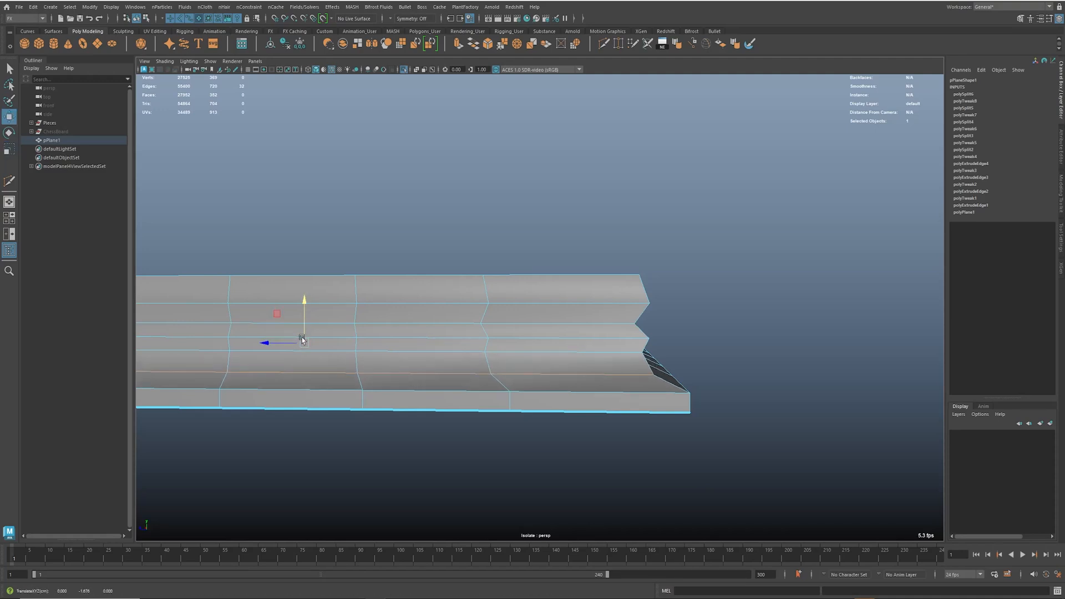
key("r")
middle_click_drag(419, 368, 418, 364)
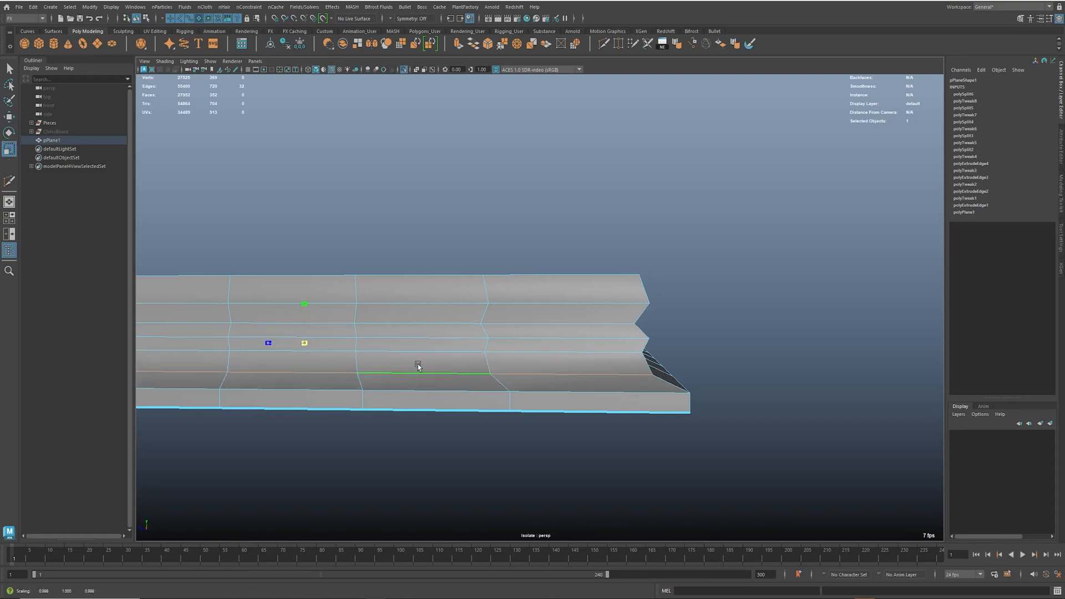
left_click_drag(427, 366, 418, 373, "alt")
key("ctrl+b")
left_click_drag(553, 381, 486, 369, "alt")
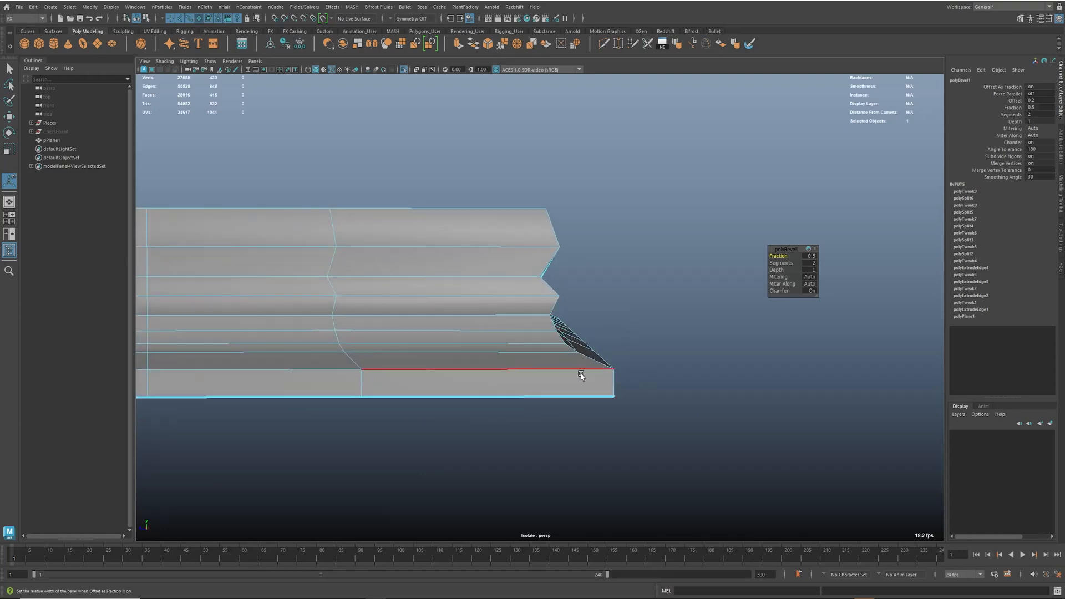
key("ctrl+z")
key("f")
key("w")
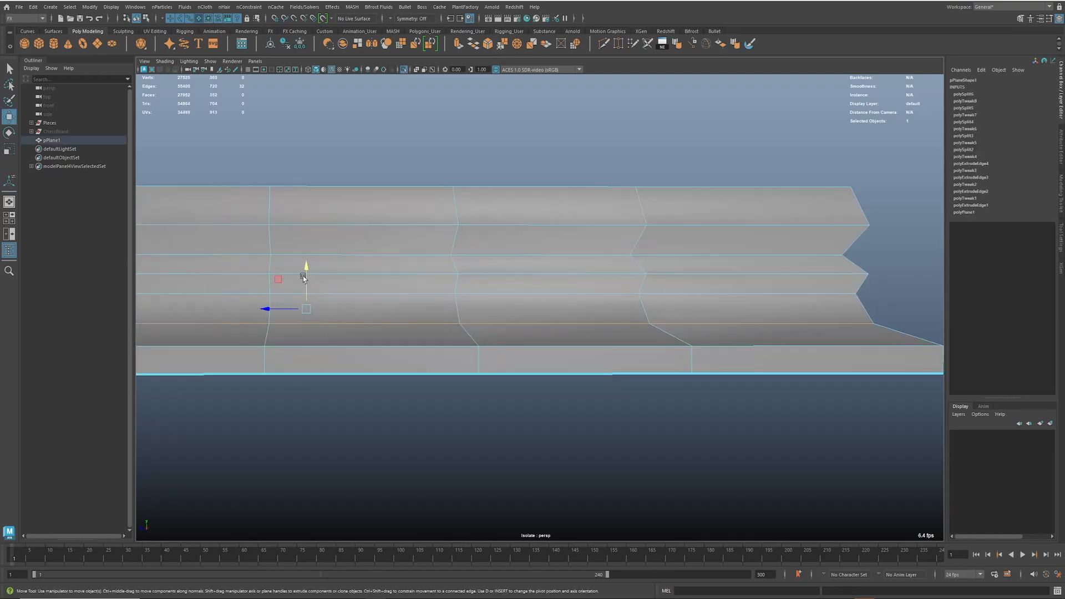
Step: Bevel the concave edge loop on the lower slope with 4 segments, adjusting the fraction to form a smooth cove
key("ctrl+b")
key("f")
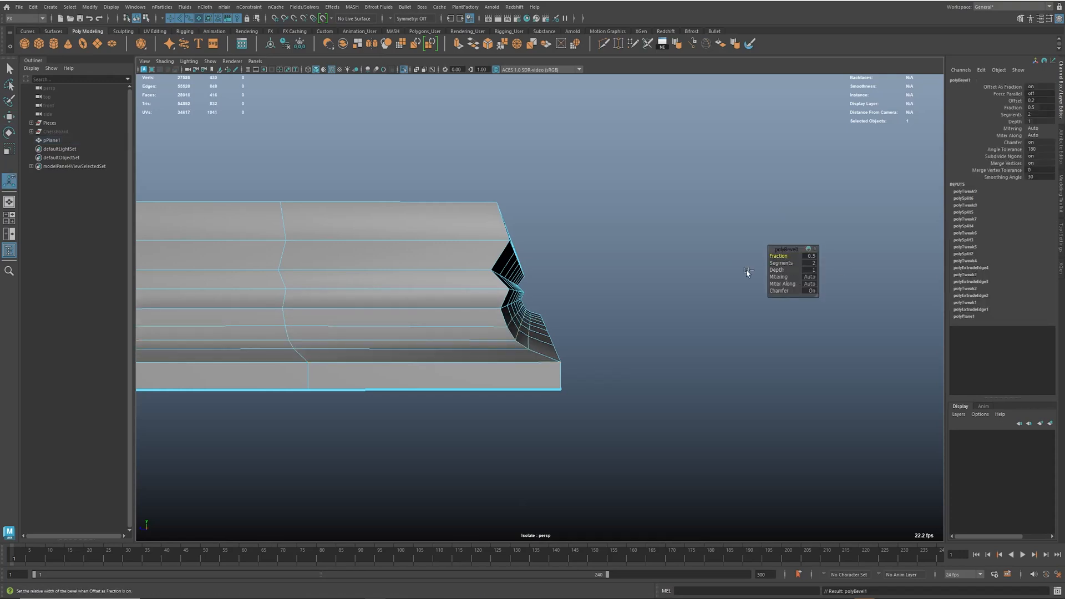
left_click_drag(779, 256, 640, 305)
left_click(780, 264)
middle_click_drag(697, 309, 704, 309)
left_click_drag(703, 310, 706, 310)
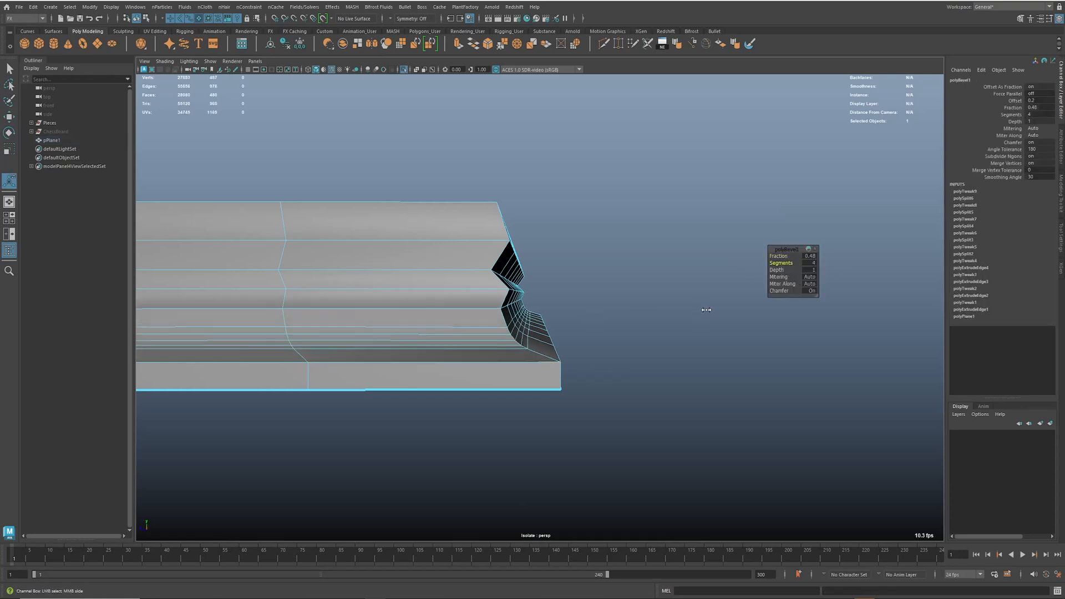
left_click_drag(780, 256, 663, 302)
mouse_move(664, 302)
middle_mouse_down()
mouse_move(684, 303)
mouse_move(670, 306)
middle_mouse_up()
left_click_drag(600, 373, 539, 378, "alt")
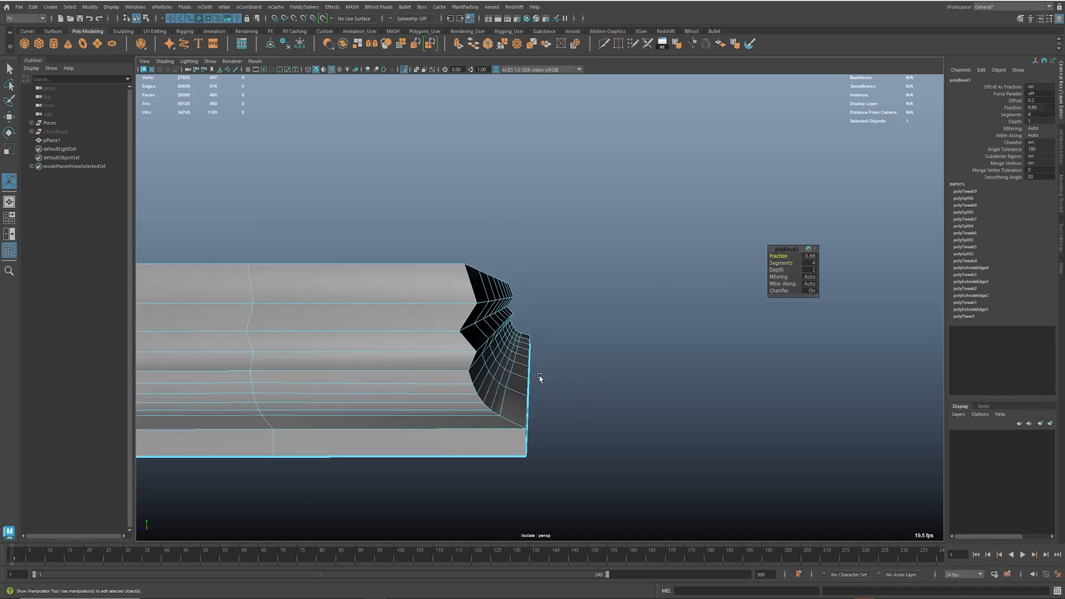
Step: Bevel the edge loop of the middle ridge with 2 segments and an increased fraction to round it
key("q")
left_click(480, 347)
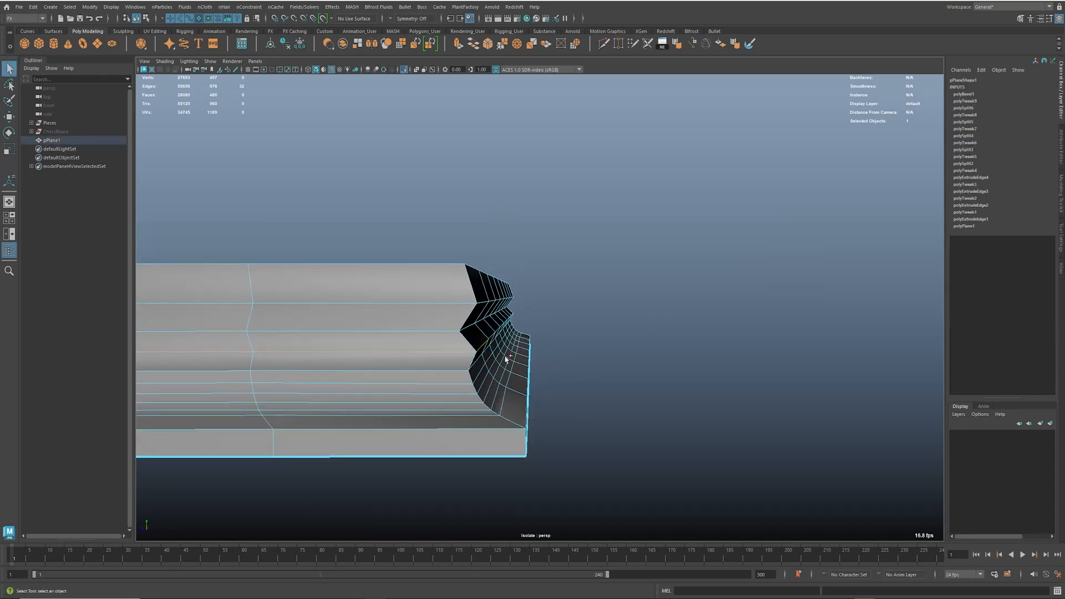
key("ctrl+b")
left_click_drag(598, 352, 545, 350)
left_click_drag(497, 305, 418, 338, "alt")
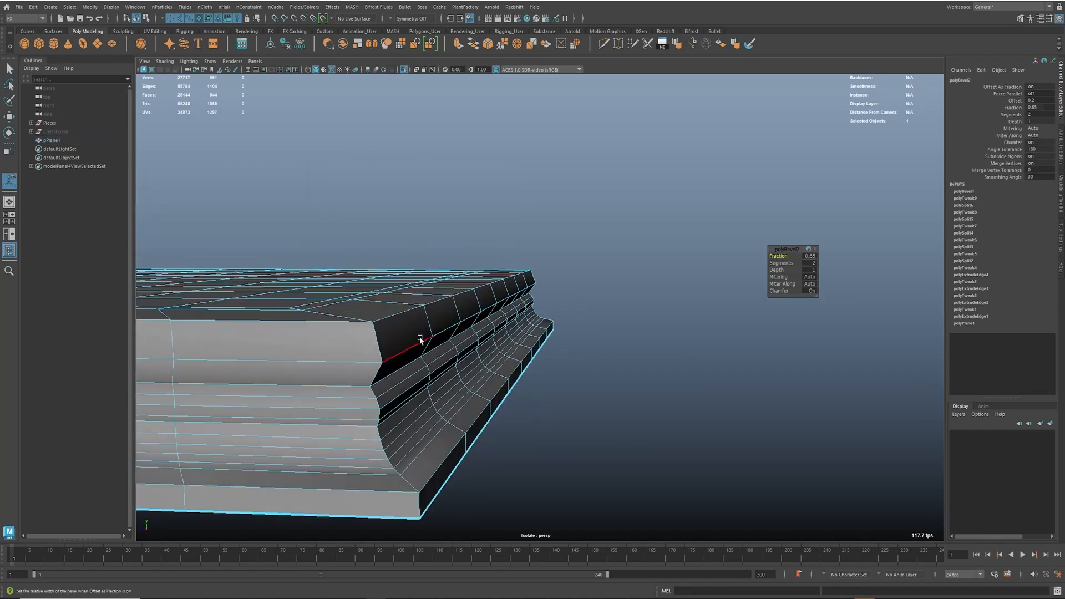
Step: Bevel the edge loop of the upper bulge with 3 segments and adjust the fraction to round the board's upper side
double_click(409, 346)
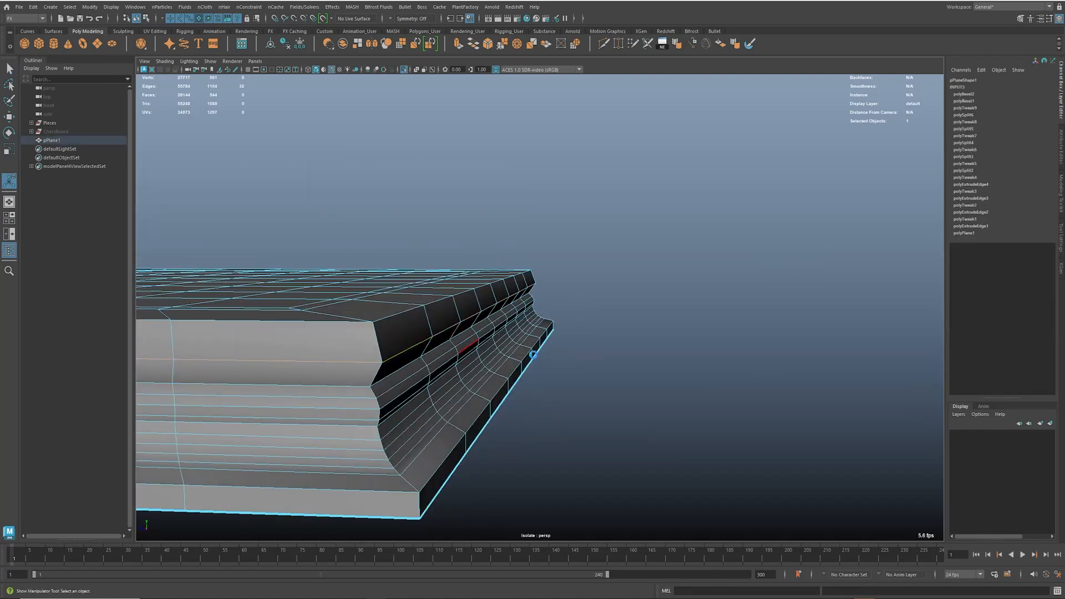
key("ctrl+b")
left_click_drag(630, 359, 641, 331, "alt")
left_click(784, 264)
middle_click_drag(785, 265, 790, 265)
mouse_move(662, 346)
middle_mouse_down()
mouse_move(685, 341)
mouse_move(667, 327)
middle_mouse_up()
left_click(778, 255)
left_click_drag(667, 330, 482, 373, "alt")
key("q")
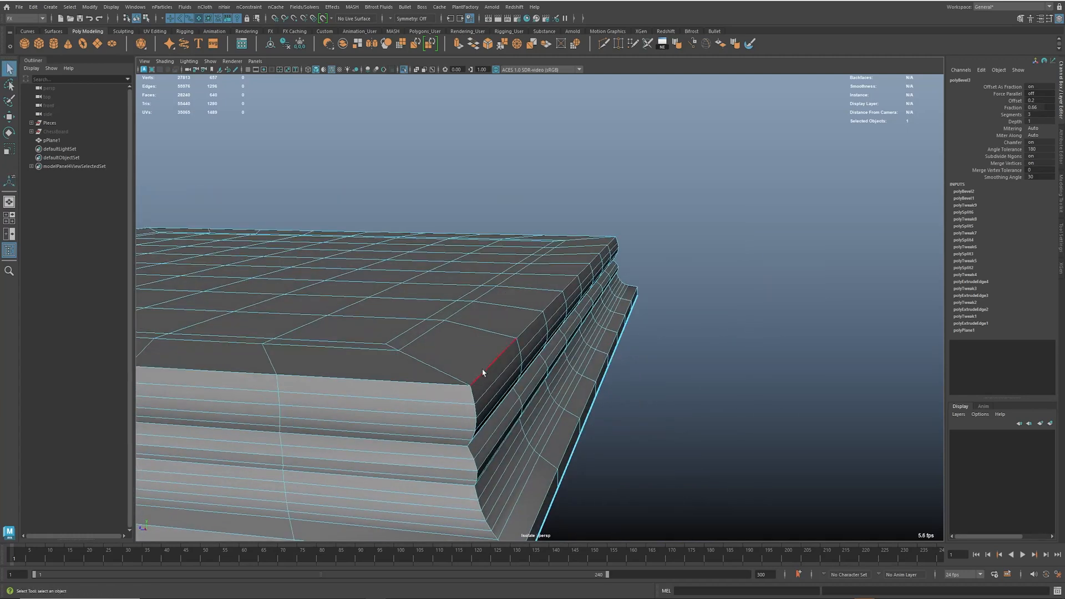
Step: Select the edge loop along the board's upper outer side and scale it slightly to refine the rounding
double_click(483, 373)
left_click_drag(554, 369, 589, 371, "alt")
key("r")
left_click_drag(333, 276, 325, 280)
left_click_drag(501, 307, 498, 303, "alt")
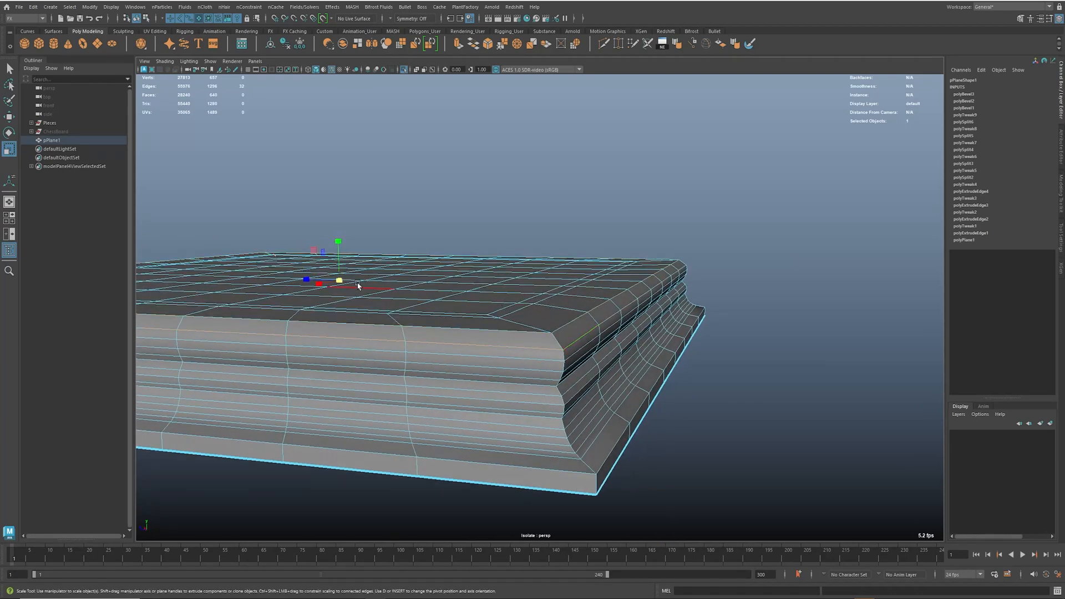
left_click_drag(341, 282, 480, 277, "alt")
left_click_drag(626, 362, 488, 305, "alt")
Step: Examine the board's molded sides with the smooth mesh preview, then return to the unsmoothed display
key("w")
middle_click_drag(733, 394, 697, 385, "alt")
right_click_drag(697, 385, 721, 371)
left_click(721, 372)
key("3")
left_click(416, 444)
left_click_drag(416, 444, 687, 416, "alt")
key("1")
left_click(670, 387)
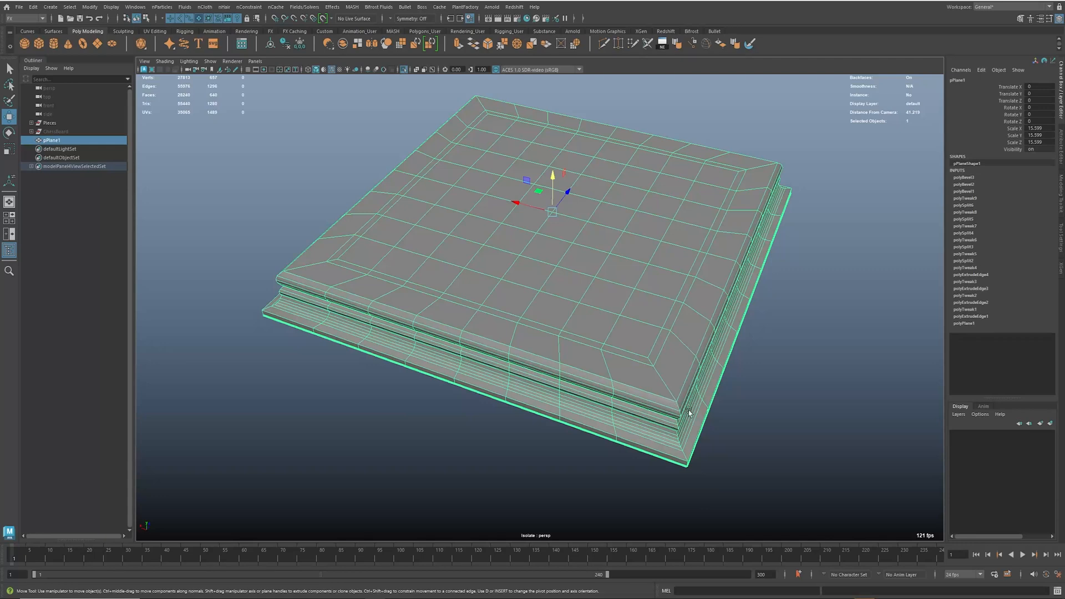
Step: Select all 64 square faces of the playing area on top of the board
scroll(614, 411, "up", 5)
left_click_drag(618, 406, 613, 372, "alt")
right_click_drag(599, 356, 565, 356)
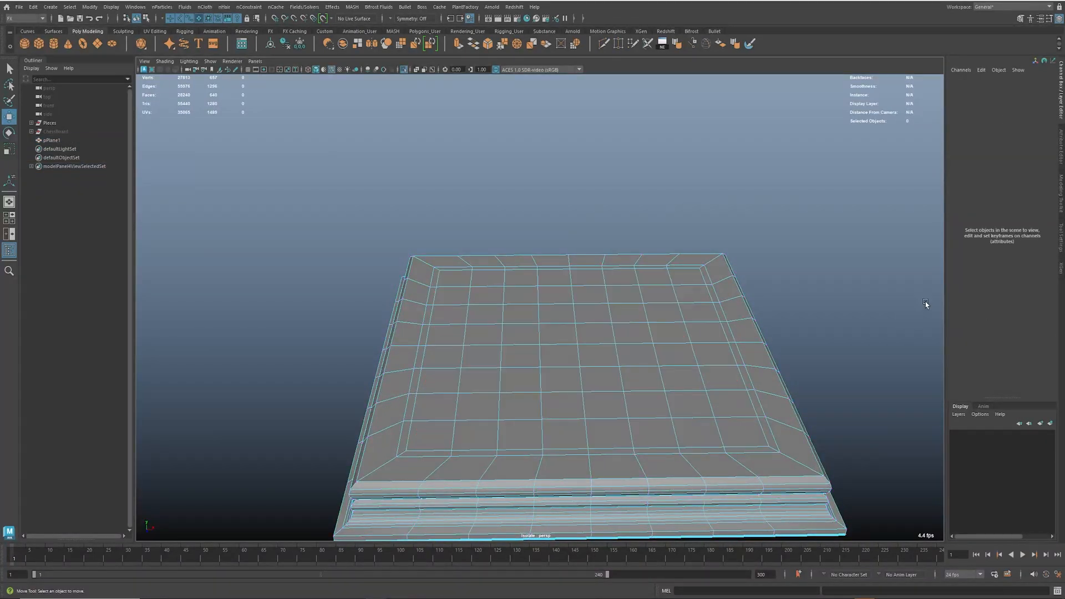
left_click_drag(487, 331, 491, 358, "alt")
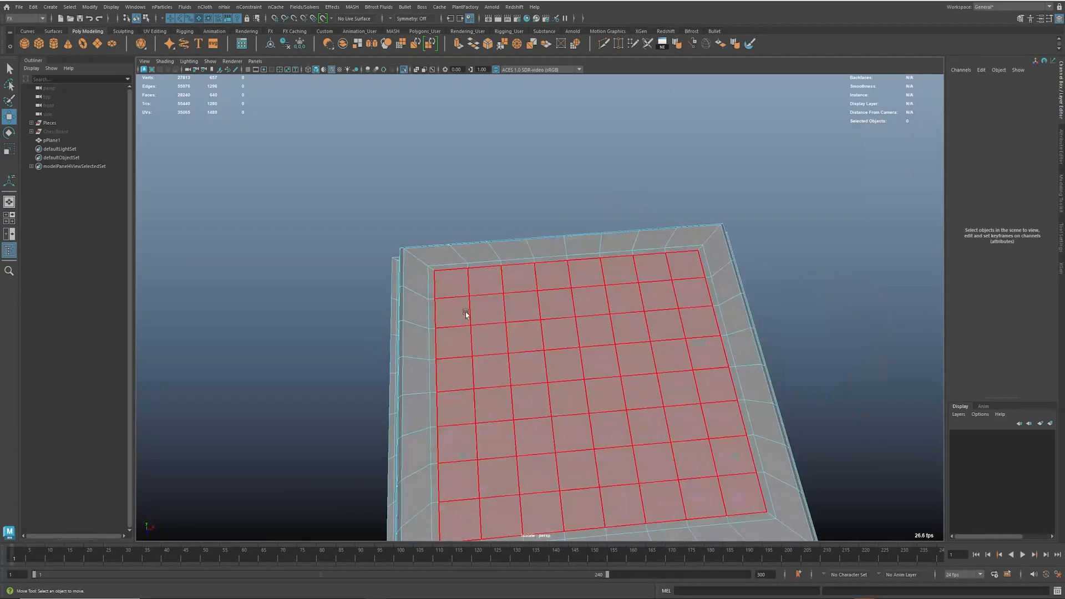
right_click_drag(518, 304, 562, 303)
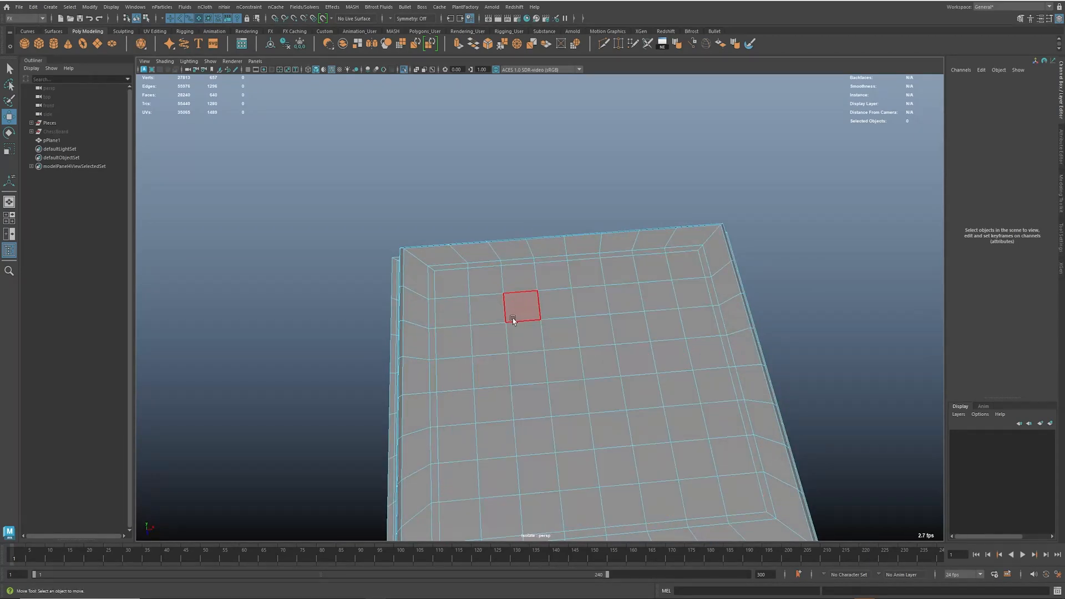
mouse_move(459, 301)
left_mouse_down()
mouse_move(528, 281)
mouse_move(690, 284)
mouse_move(719, 419)
left_mouse_up()
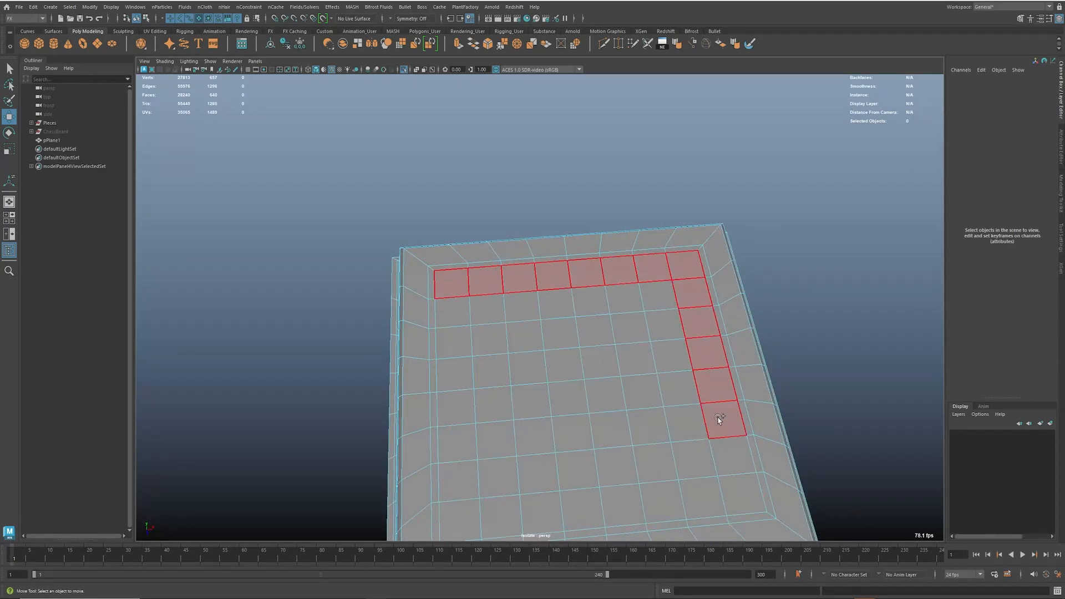
mouse_move(730, 482)
left_mouse_down()
mouse_move(466, 500)
mouse_move(478, 437)
mouse_move(466, 318)
left_mouse_up()
left_click_drag(513, 377, 530, 417)
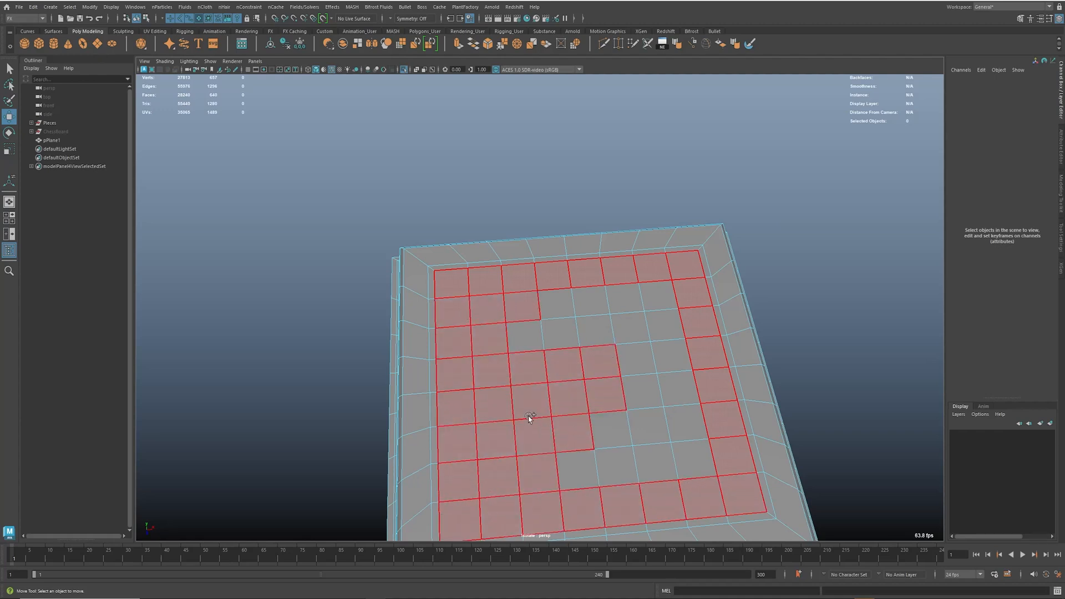
mouse_move(565, 304)
left_mouse_down()
mouse_move(675, 418)
mouse_move(596, 458)
left_mouse_up()
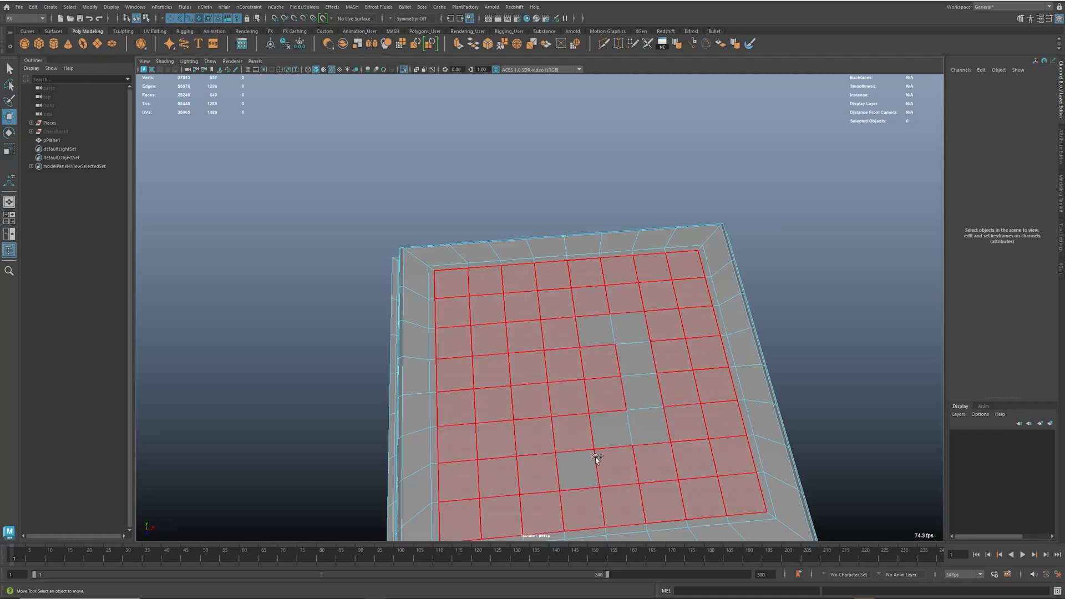
mouse_move(633, 345)
left_mouse_down()
mouse_move(592, 329)
mouse_move(609, 351)
left_mouse_up()
scroll(594, 330, "down", 3)
middle_click_drag(658, 364, 648, 333, "alt")
right_click_drag(648, 333, 680, 375, "alt")
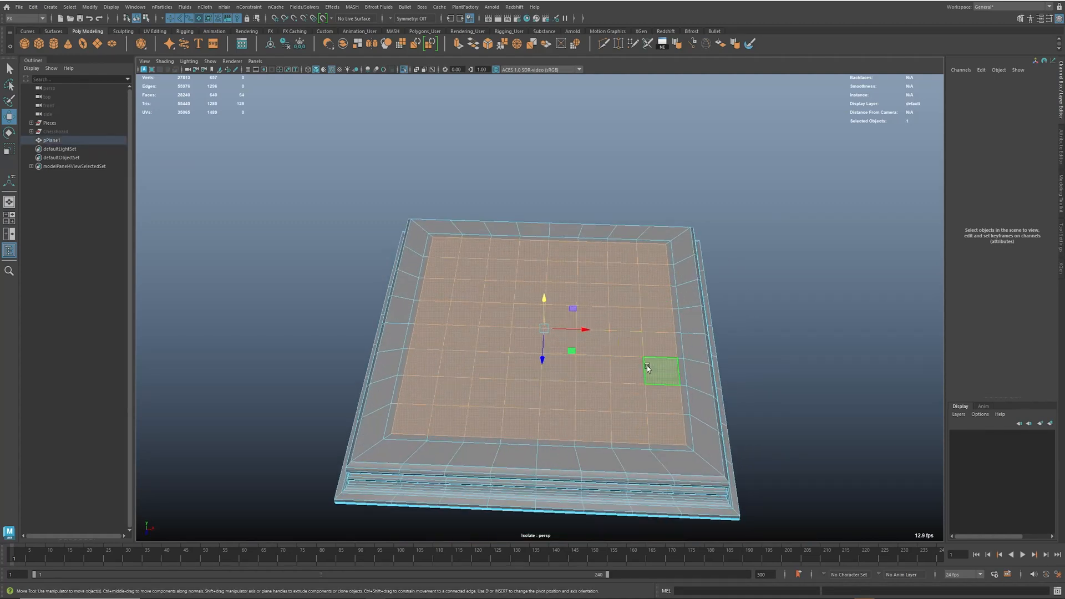
Step: Extend the face selection to the thin border around the squares and extrude it downward to recess the playing area
right_click_drag(624, 321, 645, 310, "shift")
left_click_drag(543, 310, 604, 369, "alt")
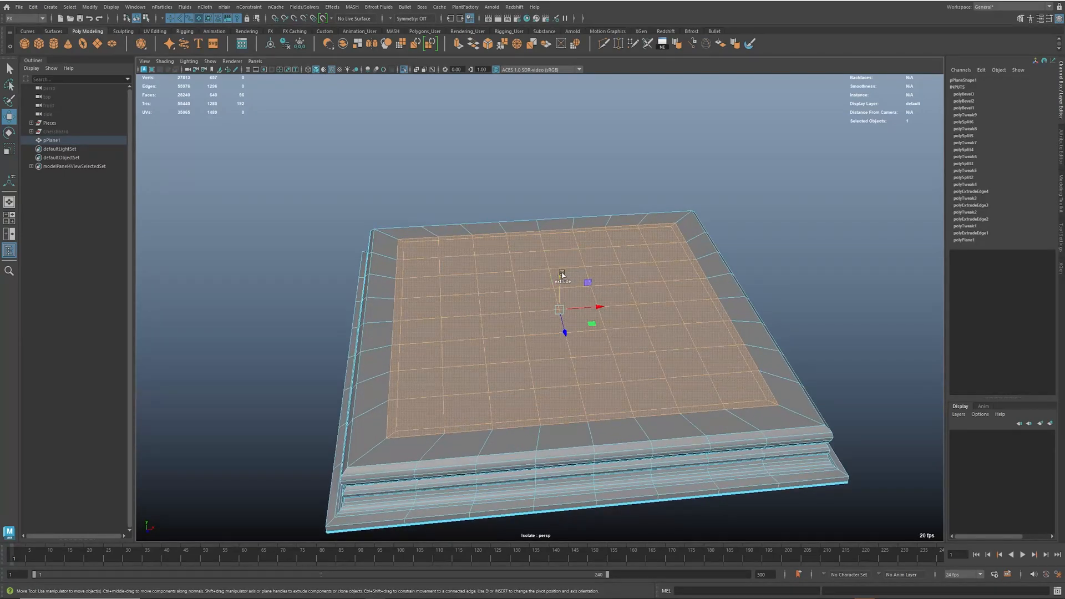
left_click_drag(559, 275, 591, 295, "shift")
middle_click_drag(595, 296, 564, 292, "alt")
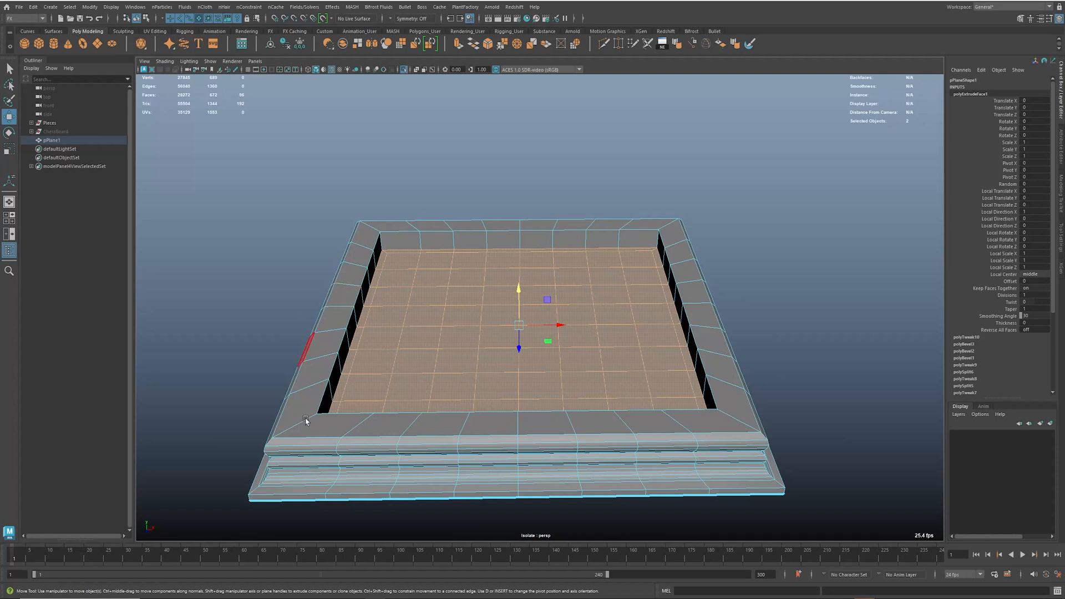
Step: Extract the recessed playing-area faces into a mesh separate from the frame
left_click_drag(710, 422, 642, 376, "alt")
left_click_drag(634, 338, 630, 334, "alt")
right_click_drag(614, 310, 621, 336, "shift")
right_click_drag(616, 472, 642, 463, "shift")
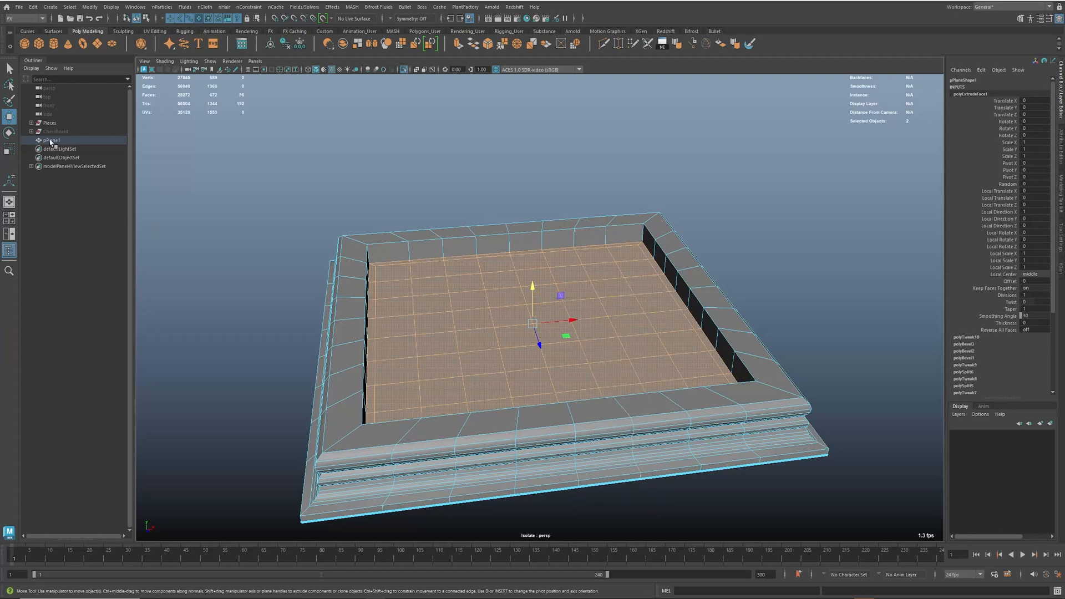
right_click_drag(541, 292, 537, 443, "shift")
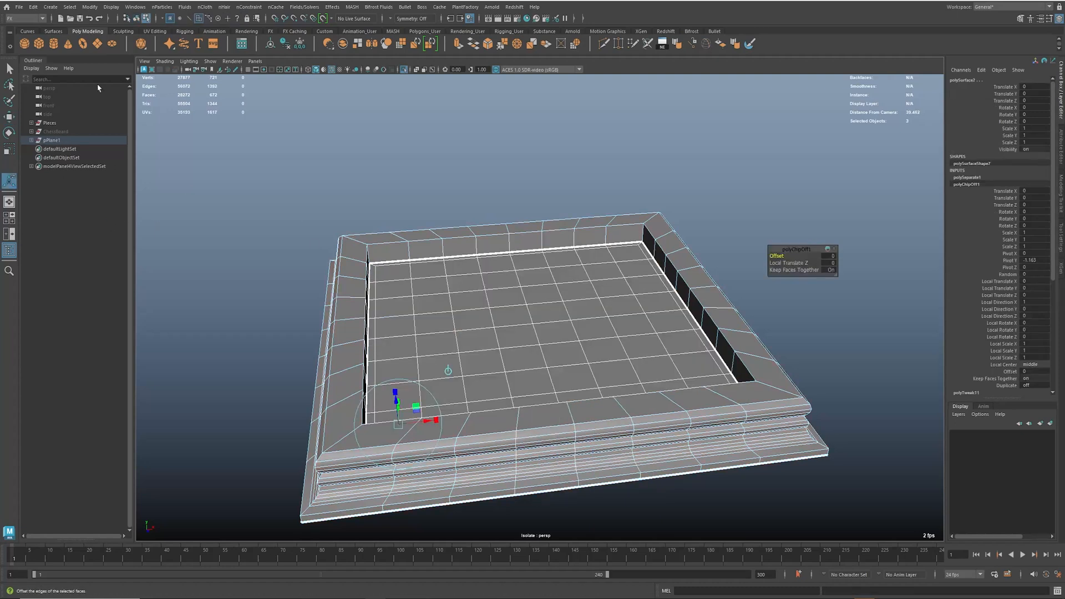
Step: Unparent the playing-surface and frame meshes from the pPlane1 group and delete their construction history
left_click(32, 140)
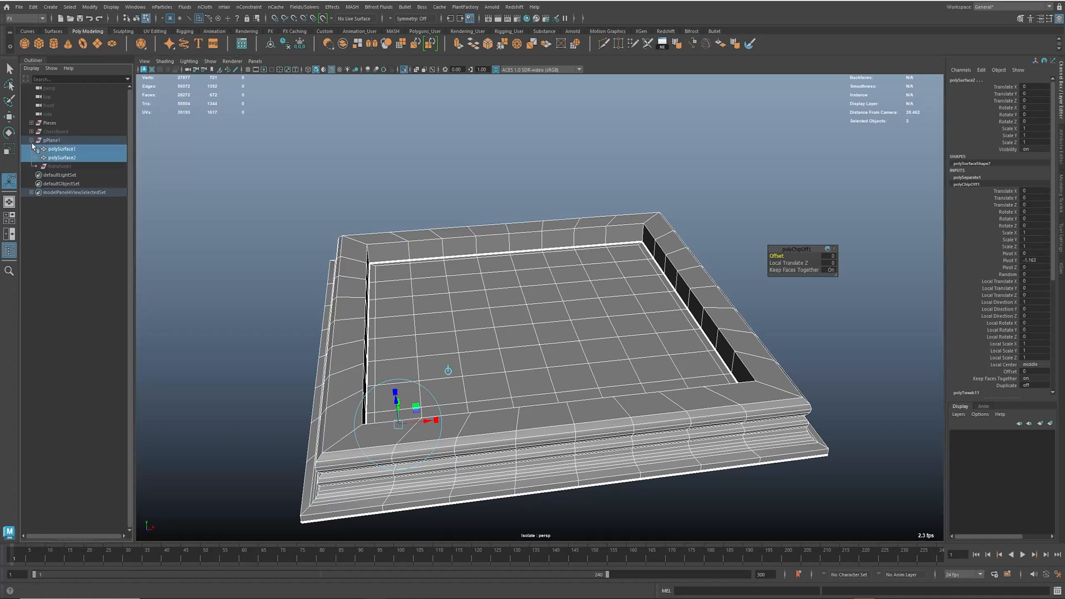
left_click(68, 150)
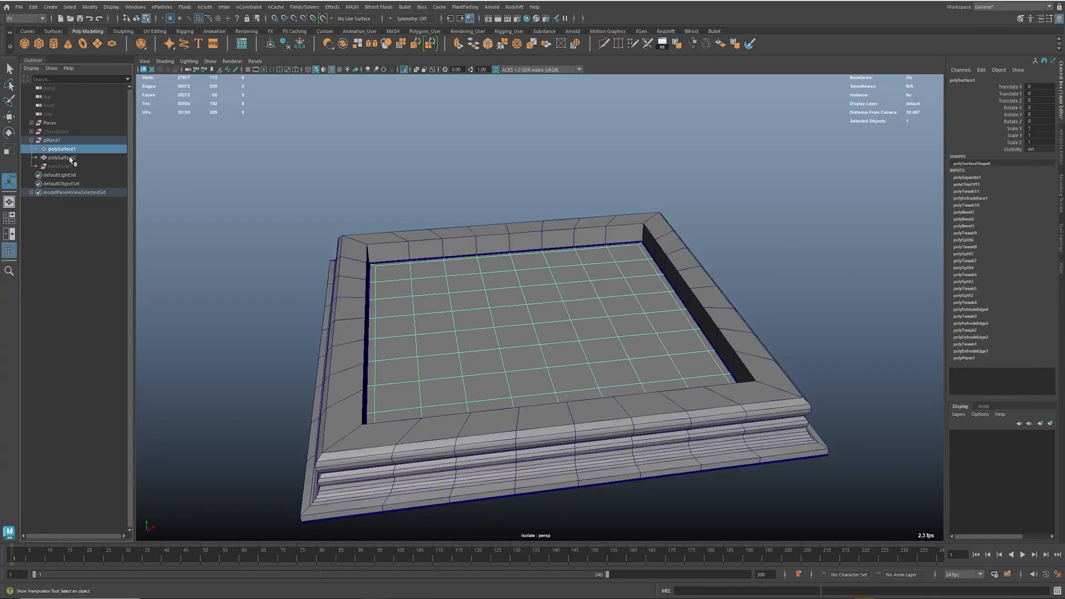
left_click(70, 158)
left_click(70, 150)
left_click(78, 158, "ctrl")
key("shift+p")
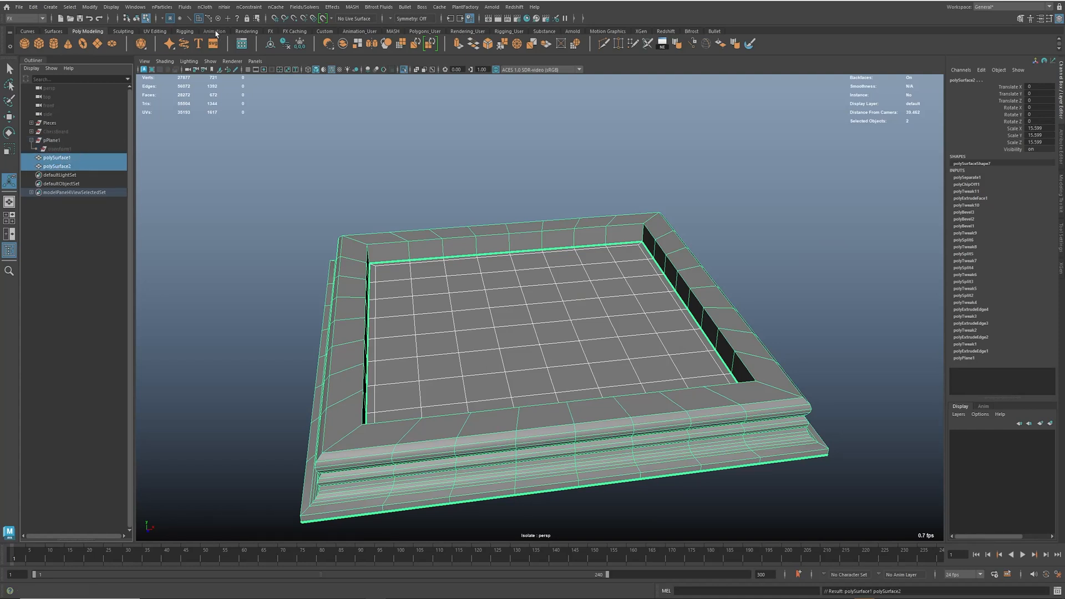
left_click(285, 44)
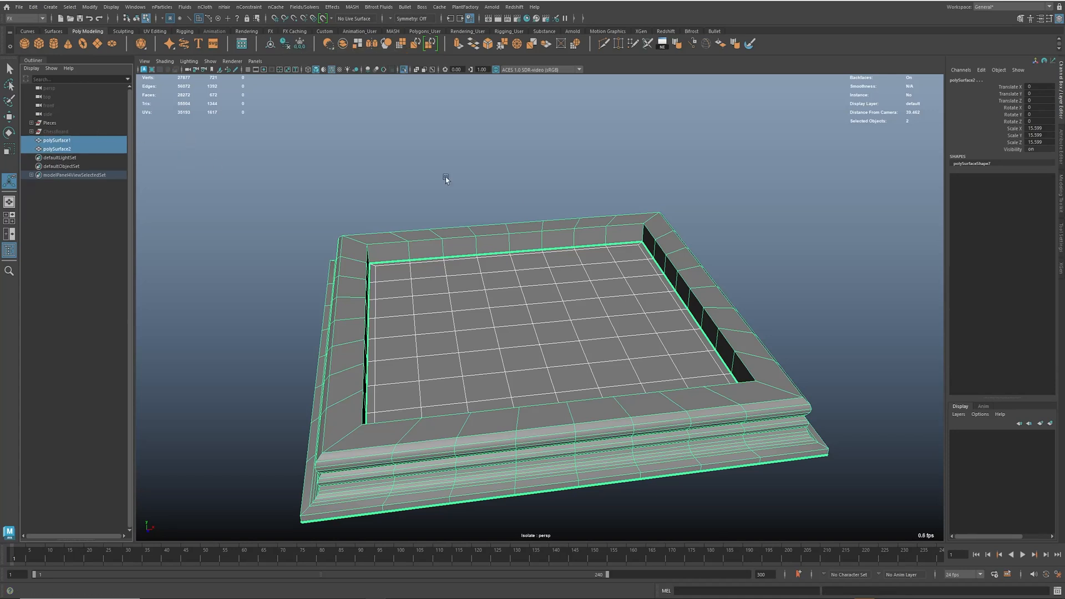
Step: Raise the playing-surface mesh inside the frame to a Y translation of about 0.805
key("w")
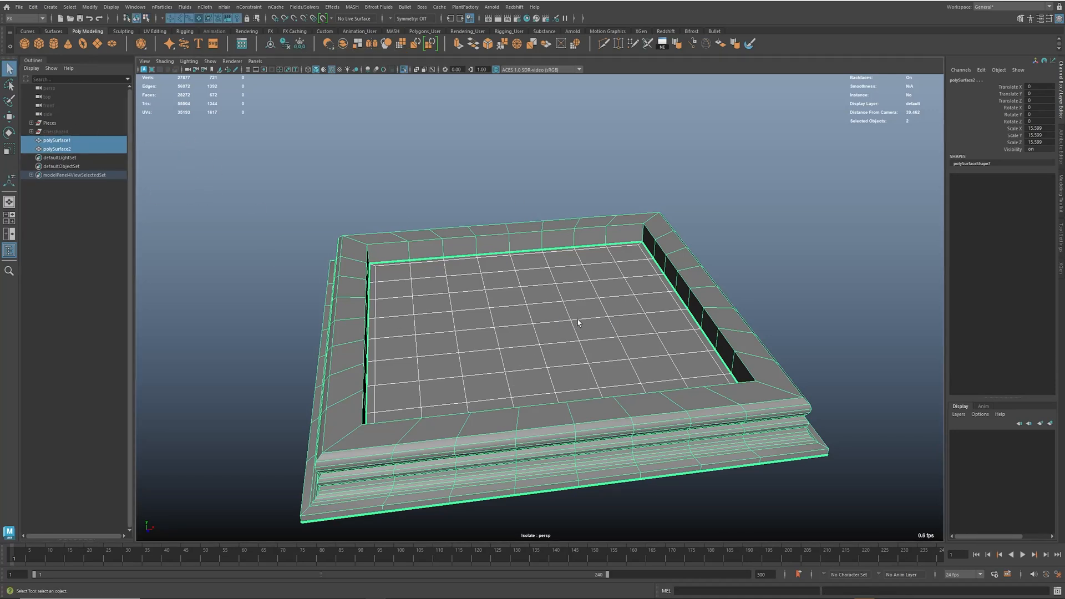
left_click(577, 320)
left_click_drag(535, 279, 535, 256)
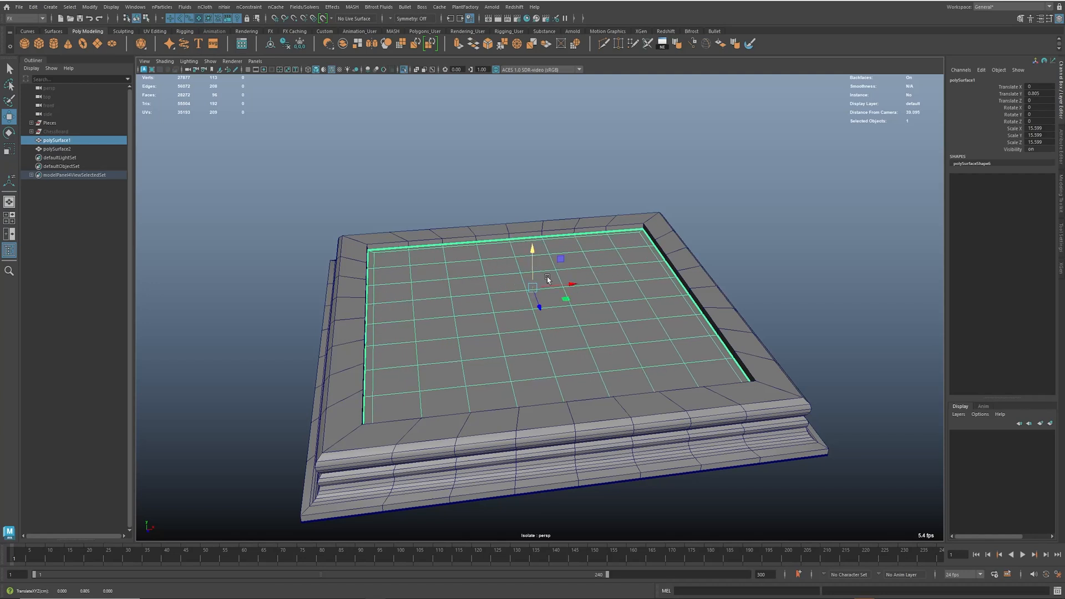
Step: Isolate the frame mesh and bring its open underside into view
left_click(595, 422)
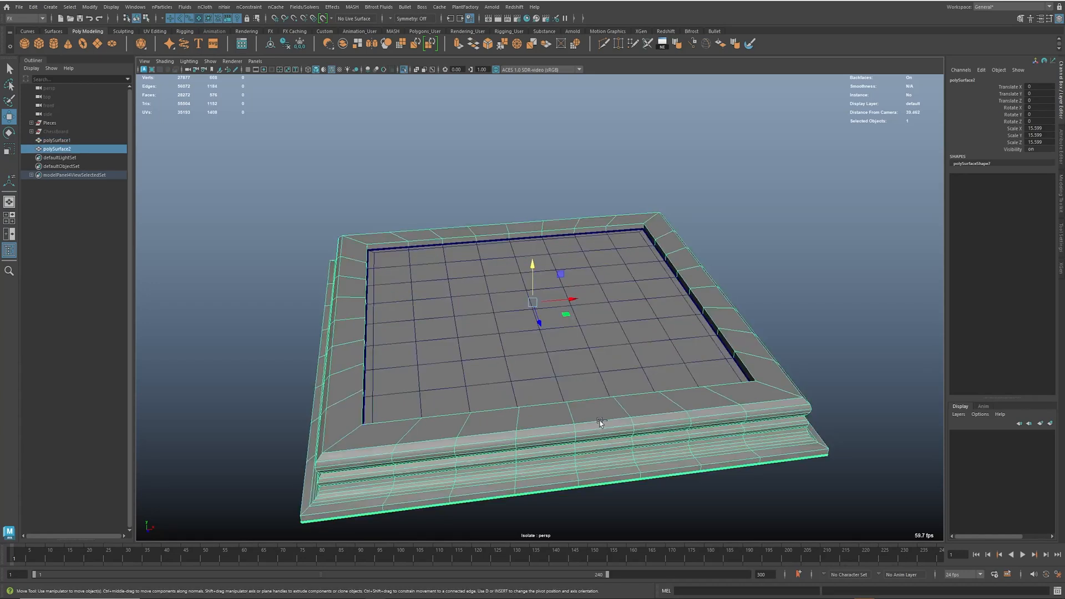
key("ctrl+1")
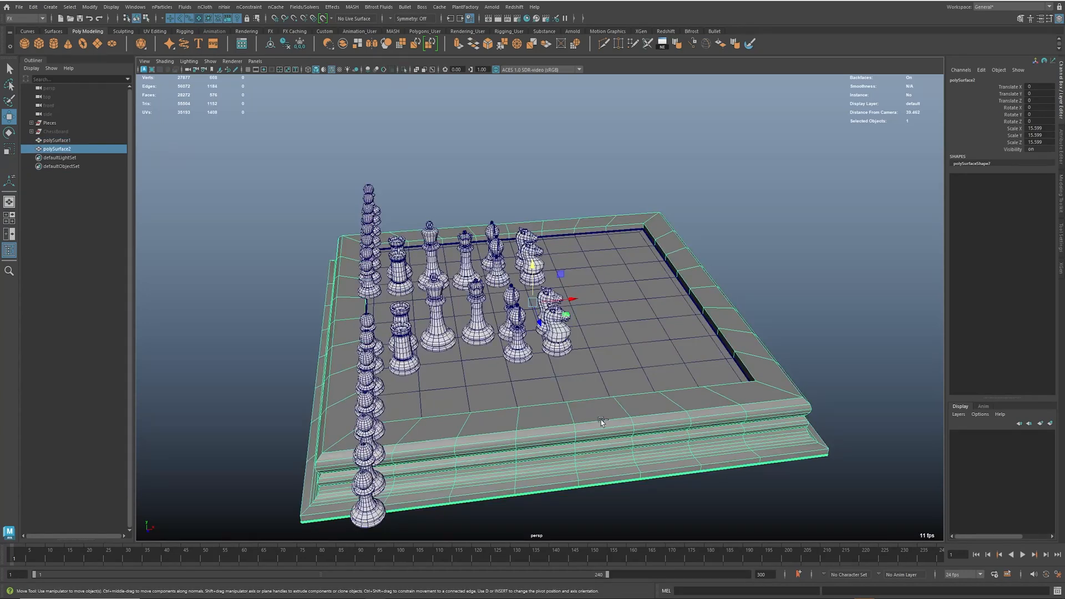
key("ctrl+1")
left_click_drag(621, 439, 573, 311, "alt")
right_click_drag(573, 311, 648, 305, "alt")
right_click_drag(604, 181, 600, 147)
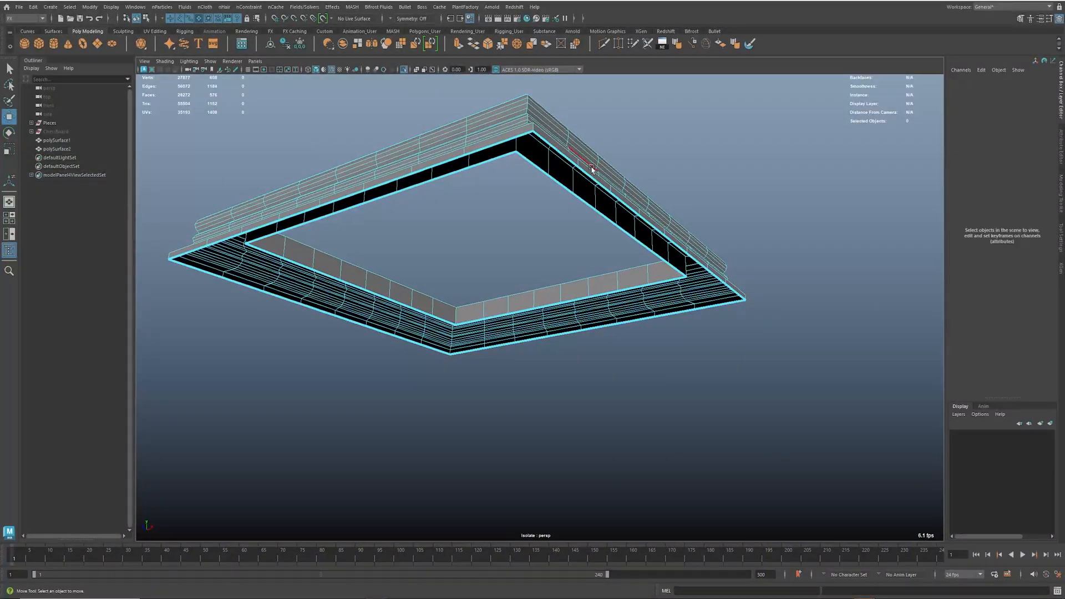
Step: Select the border edge loop around the frame's underside and fill the hole with a face
double_click(589, 174)
left_click_drag(589, 175, 617, 189, "alt")
right_click_drag(561, 238, 555, 353, "shift")
middle_click_drag(493, 301, 519, 308, "alt")
right_click_drag(479, 262, 499, 294)
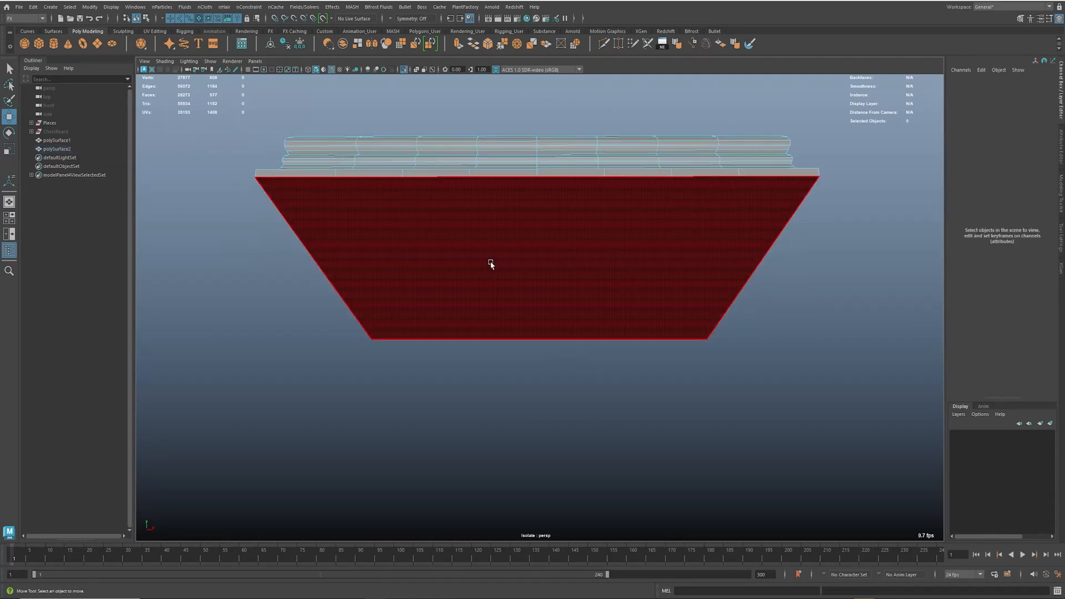
Step: Extrude the new bottom face and scale it slightly inward to form a narrow border
left_click(490, 266)
left_click_drag(491, 289, 499, 261, "alt")
middle_click_drag(507, 264, 501, 312, "alt")
left_click_drag(491, 312, 495, 320, "alt")
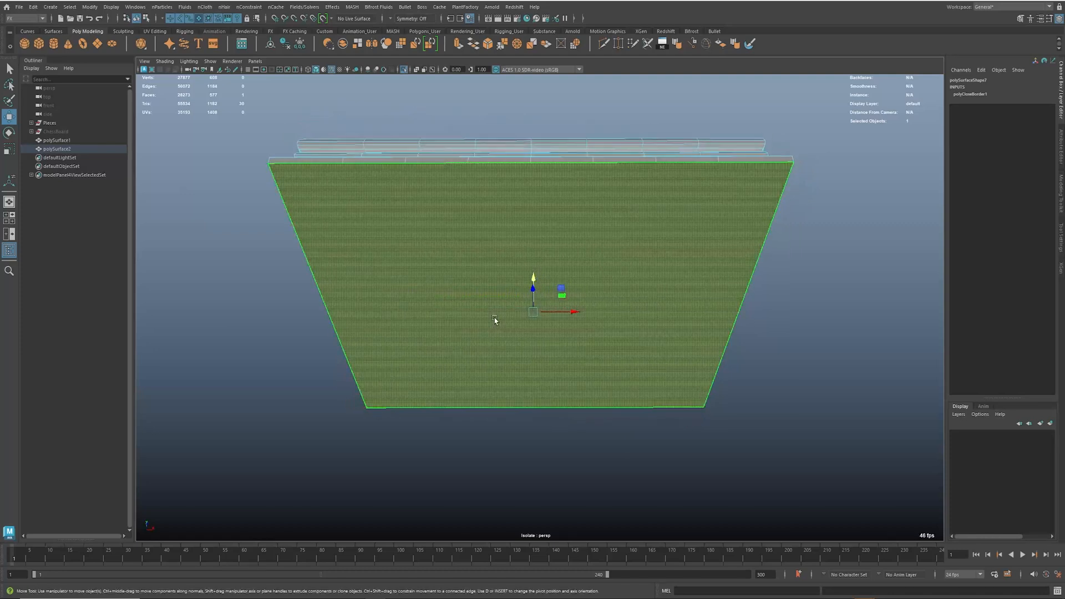
key("ctrl+e")
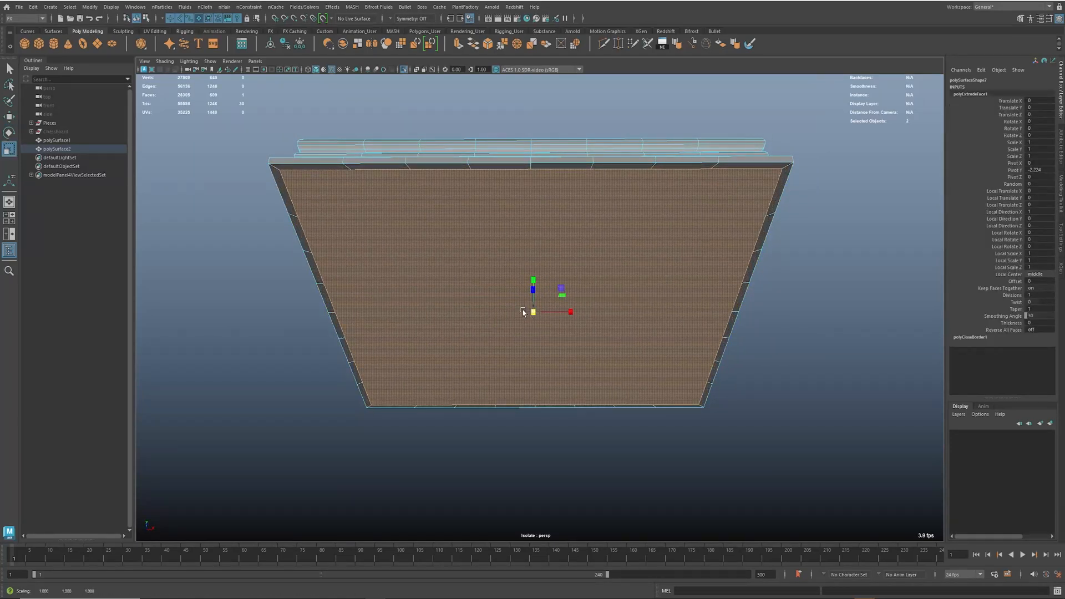
left_click_drag(523, 311, 518, 305, "alt")
Step: Connect the first pair of opposite side vertices across the inner bottom face with an edge
right_click_drag(432, 248, 367, 247)
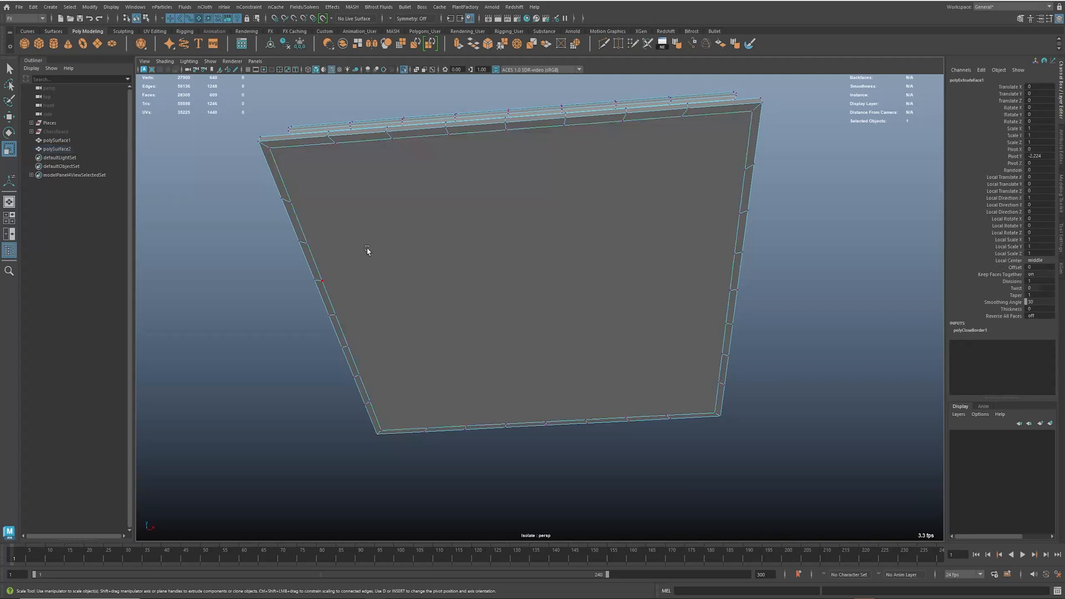
left_click_drag(482, 206, 474, 201, "alt")
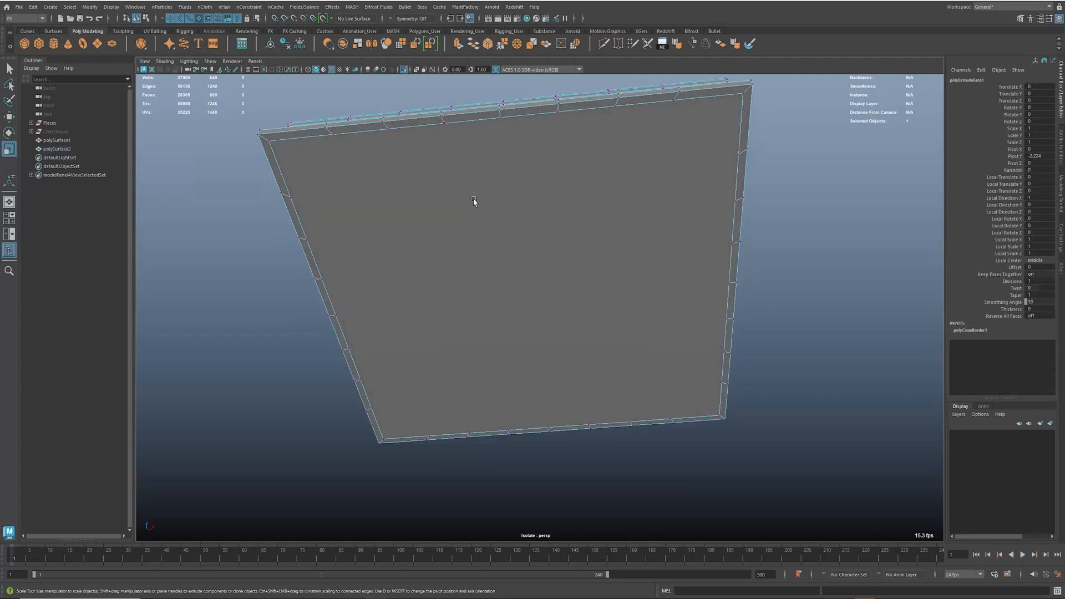
right_click_drag(488, 188, 533, 277)
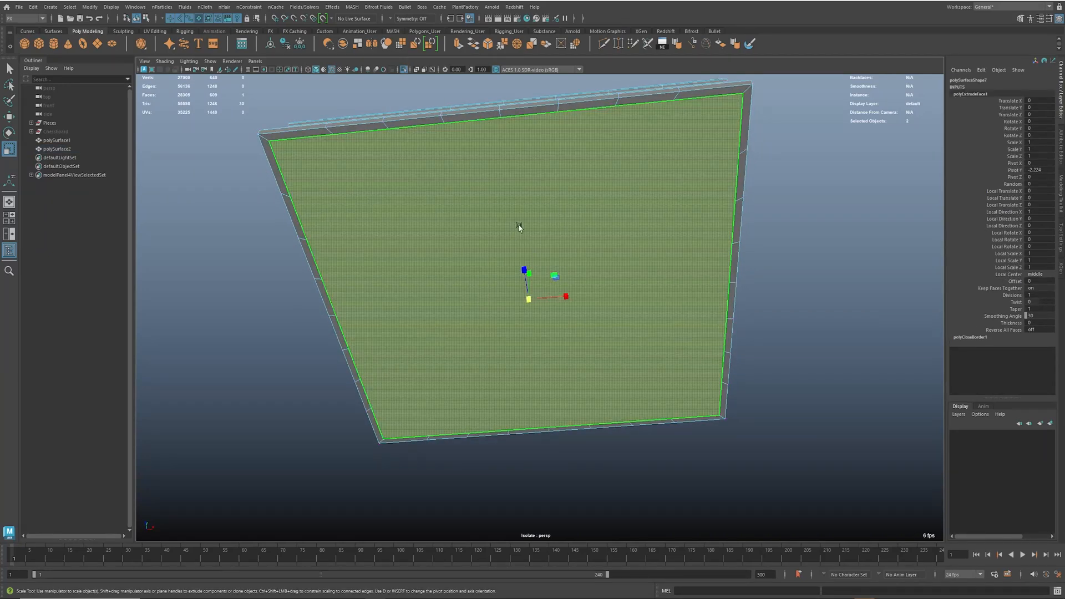
right_click_drag(362, 145, 329, 133)
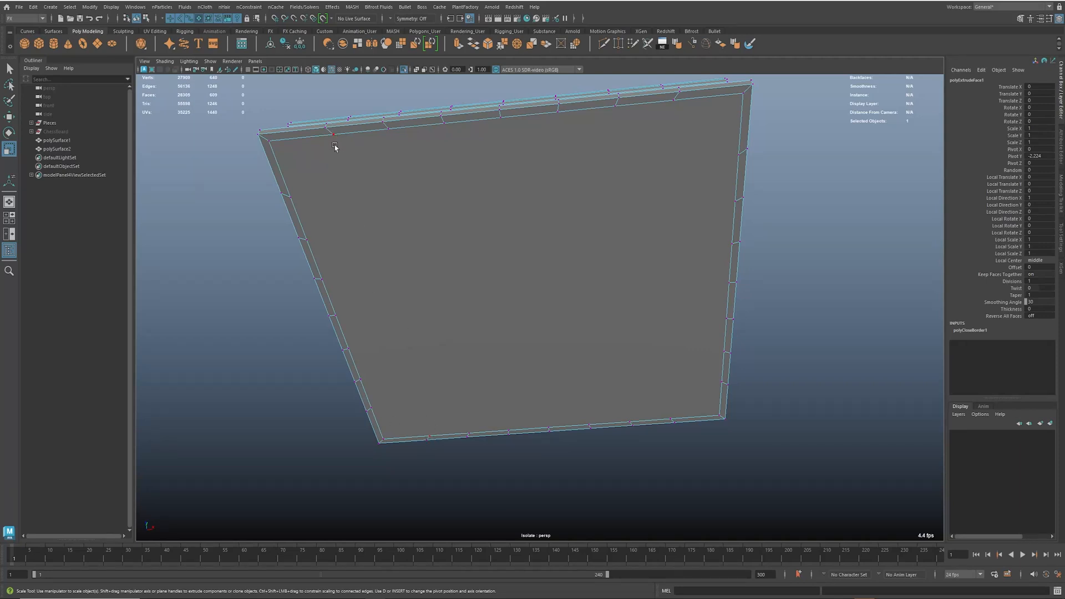
left_click(290, 197)
left_click(742, 155, "shift")
right_click_drag(594, 237, 595, 239, "shift")
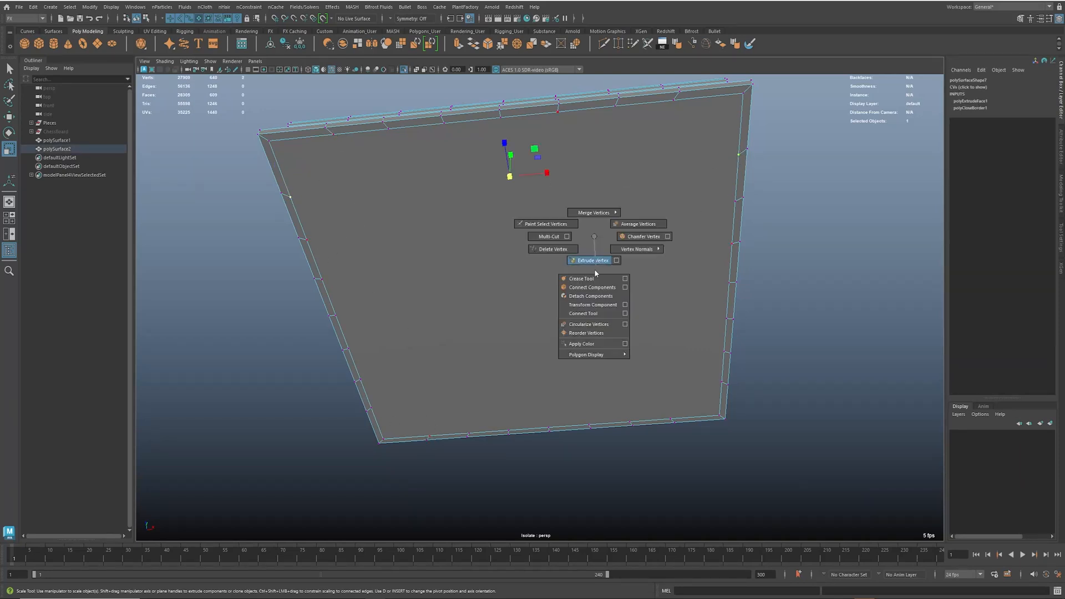
left_click(594, 288)
Step: Connect the remaining six pairs of opposite side vertices across the inner bottom face with edges
left_click(304, 240)
left_click(736, 205, "shift")
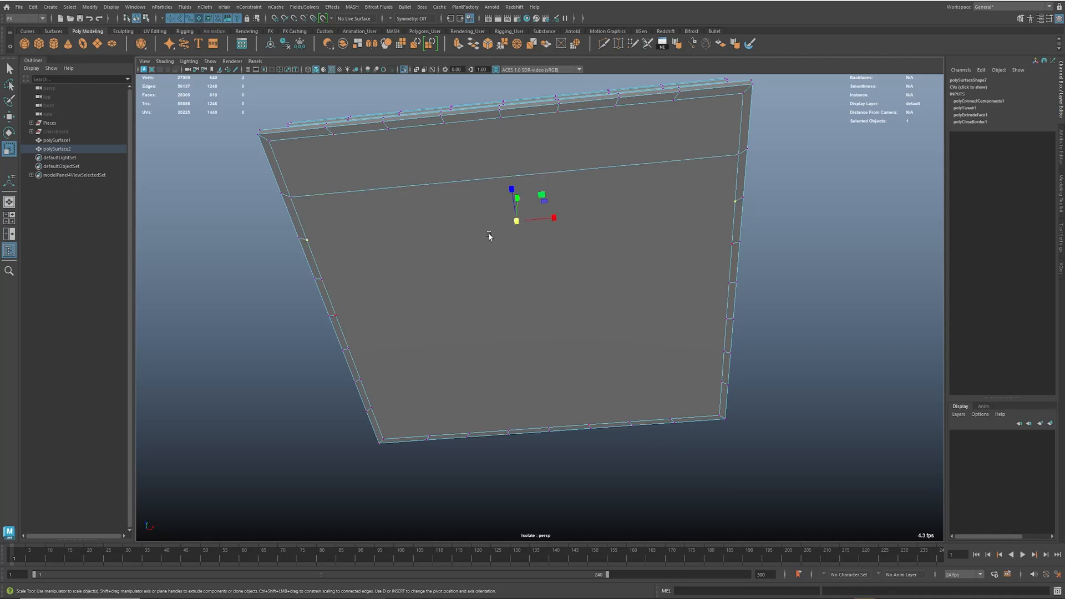
key("g")
left_click(323, 281)
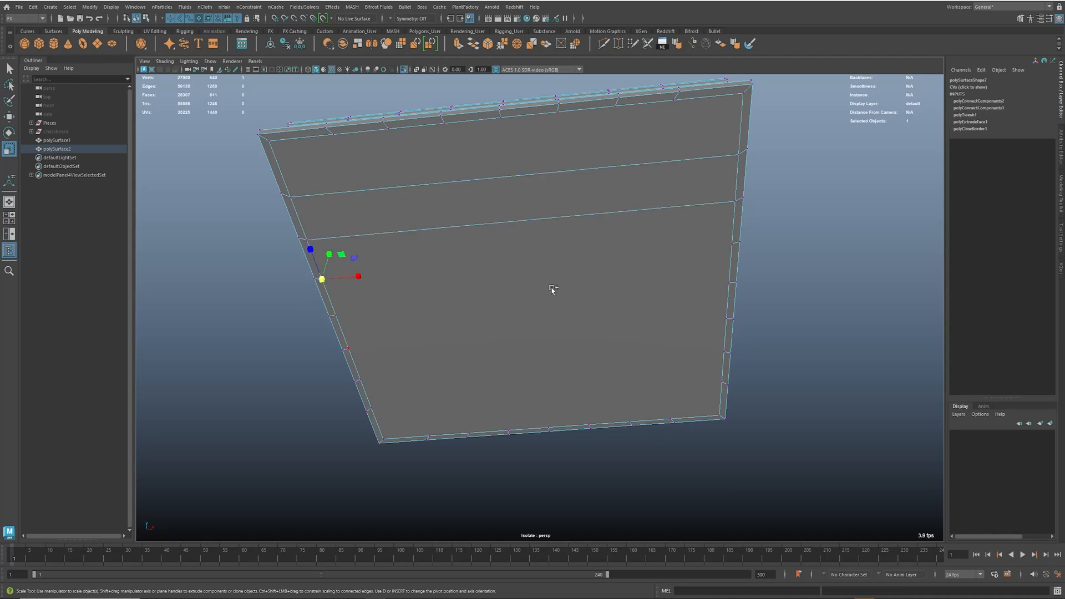
left_click(731, 244, "shift")
key("g")
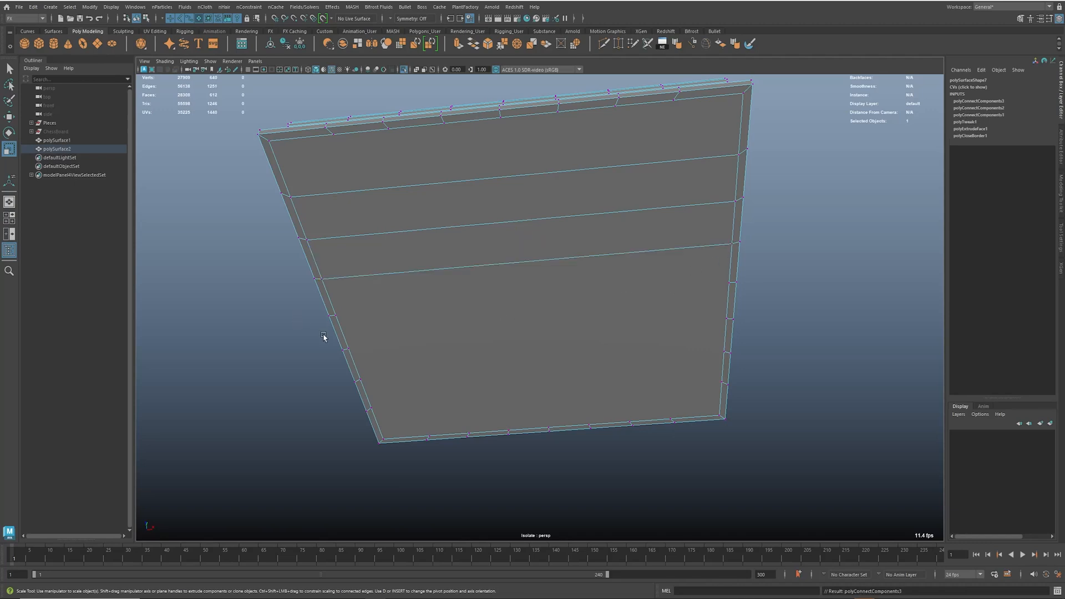
left_click(336, 315)
left_click(730, 283, "shift")
key("g")
left_click(348, 348)
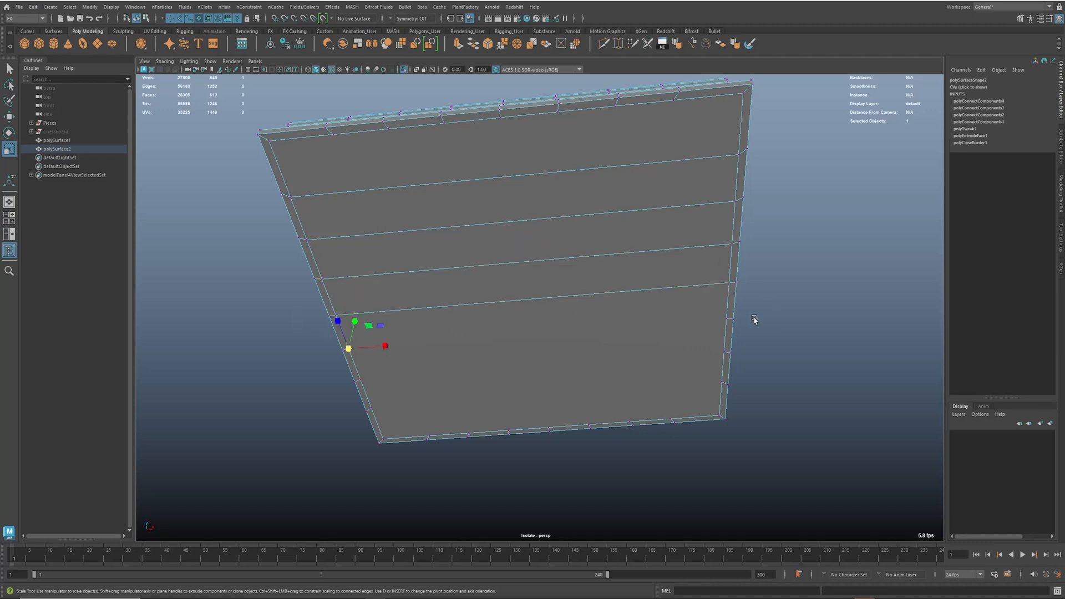
left_click(725, 319, "shift")
key("g")
left_click(362, 381)
left_click(728, 351, "shift")
key("g")
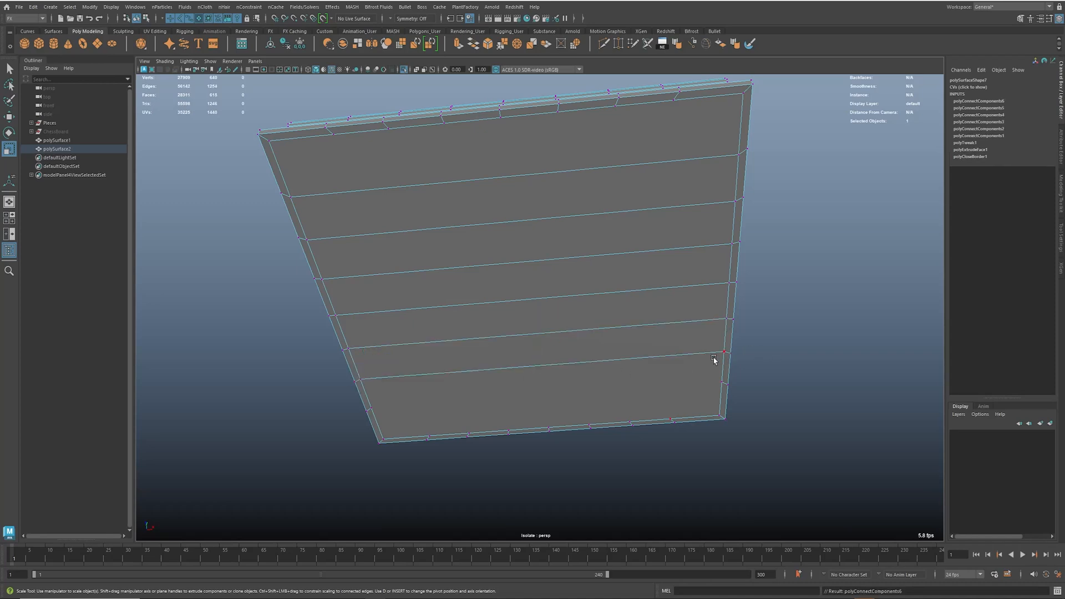
left_click(372, 409)
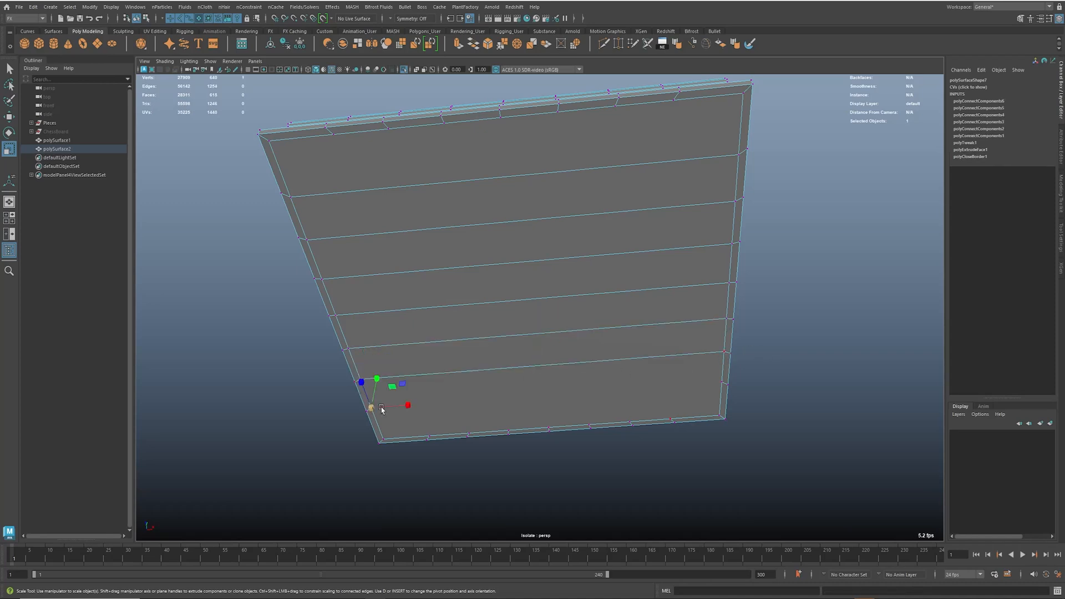
left_click(721, 382, "shift")
key("g")
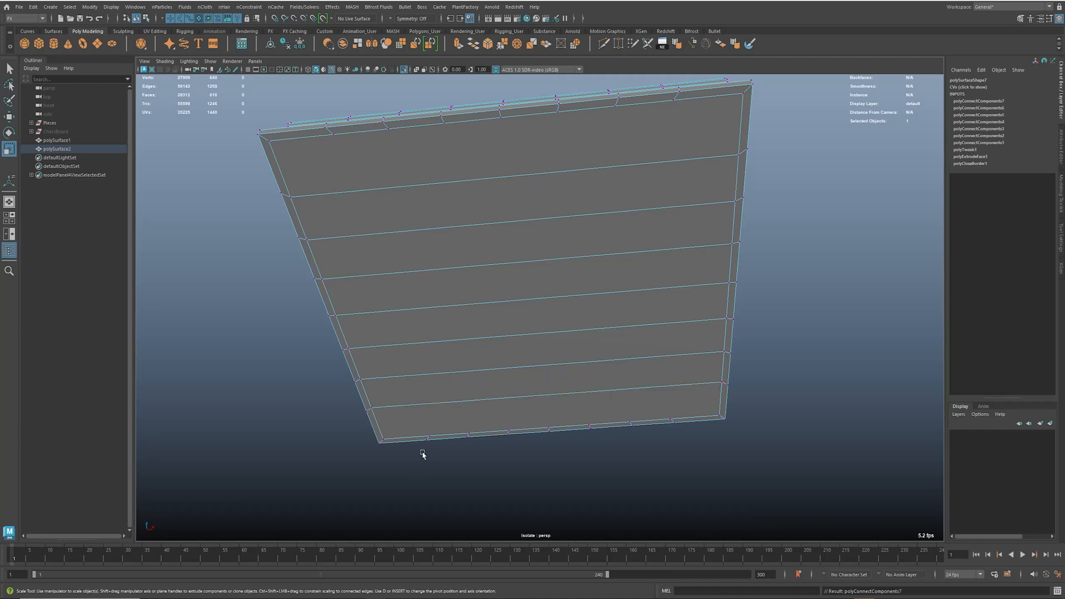
Step: Try to connect the first pair of vertices perpendicular to the new bottom edges with Connect Components
left_click(431, 437)
left_click(336, 135, "shift")
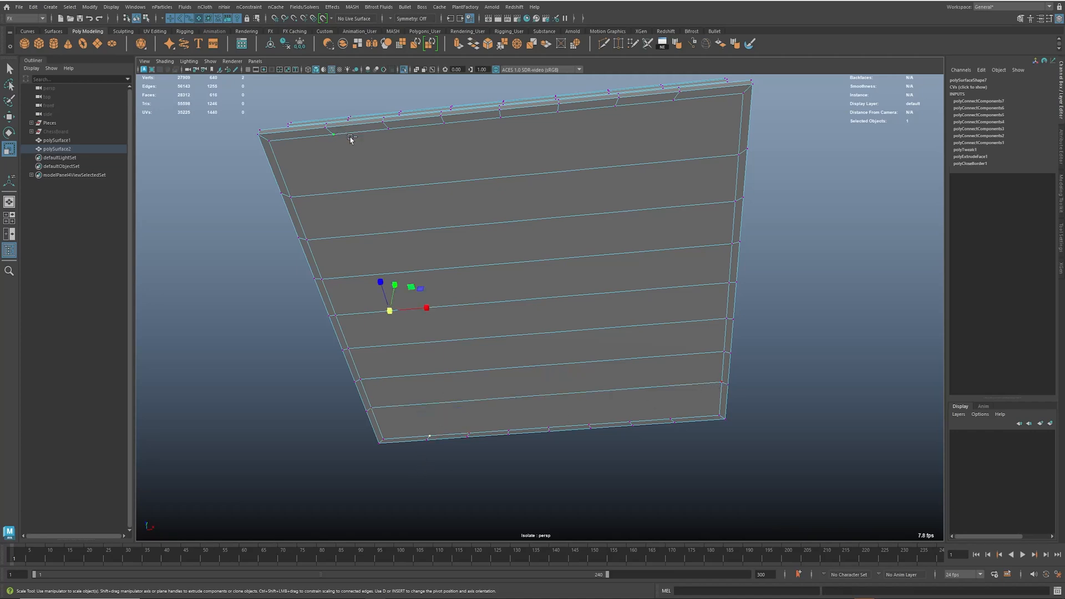
key("g")
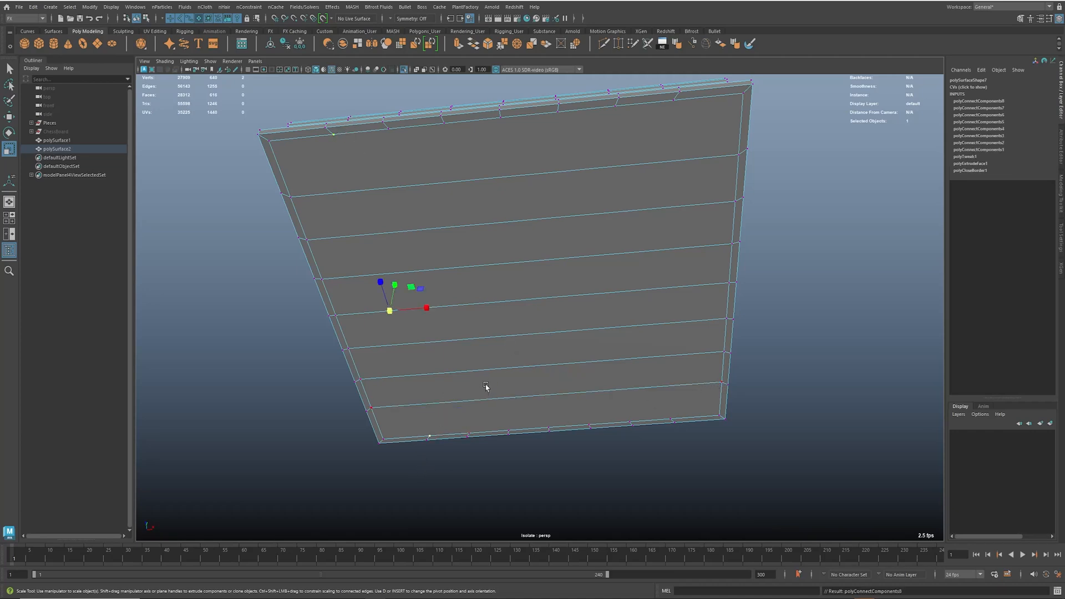
key("g")
Step: Cut the first perpendicular edge across all the bottom strips with Multi-Cut, between opposite border vertices
right_click_drag(438, 262, 428, 314, "shift")
right_click_drag(370, 147, 333, 140, "shift")
left_click(331, 135)
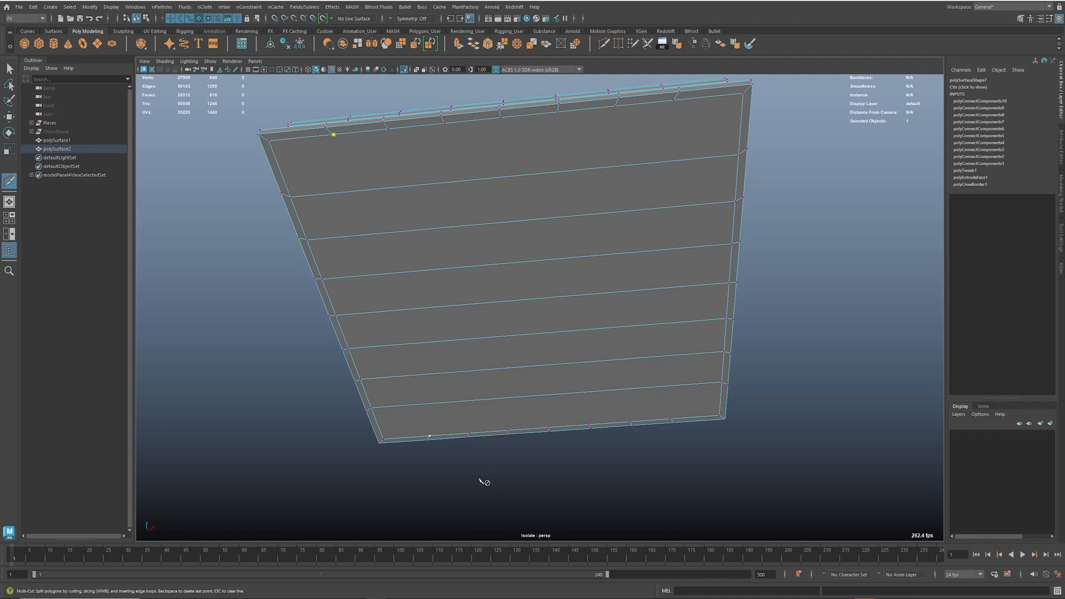
left_click(427, 438)
key("Return")
Step: Cut the remaining six perpendicular edges between opposite border vertices to complete the bottom face's 8 by 8 grid
left_click(469, 433)
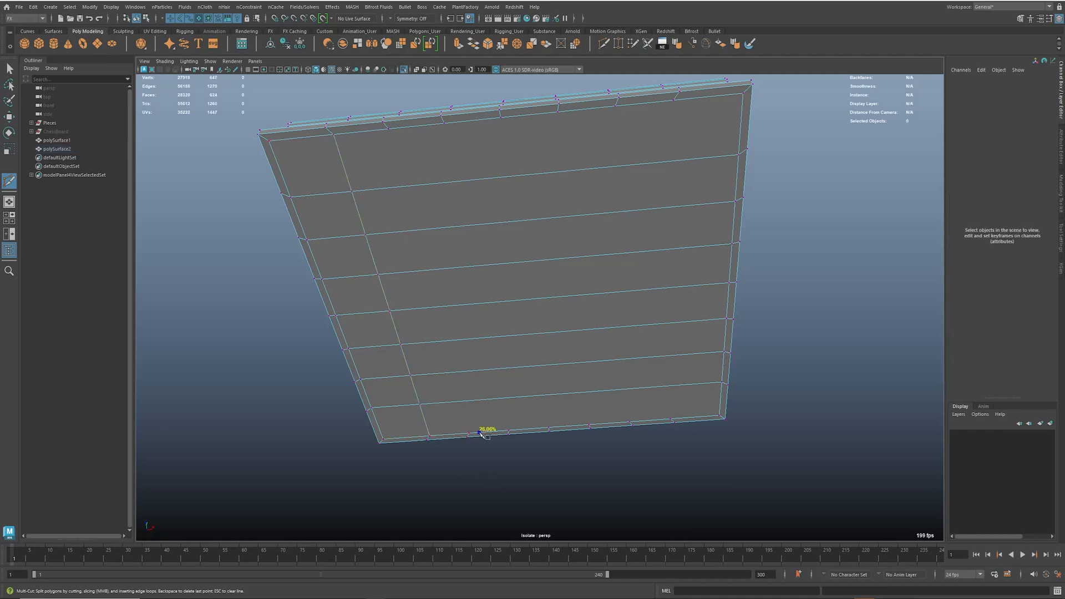
left_click(388, 128)
key("Return")
left_click(444, 123)
left_click(509, 430)
key("Return")
left_click(549, 427)
key("Return")
left_click(589, 425)
key("Escape")
left_click(627, 425)
key("Return")
left_click(673, 101)
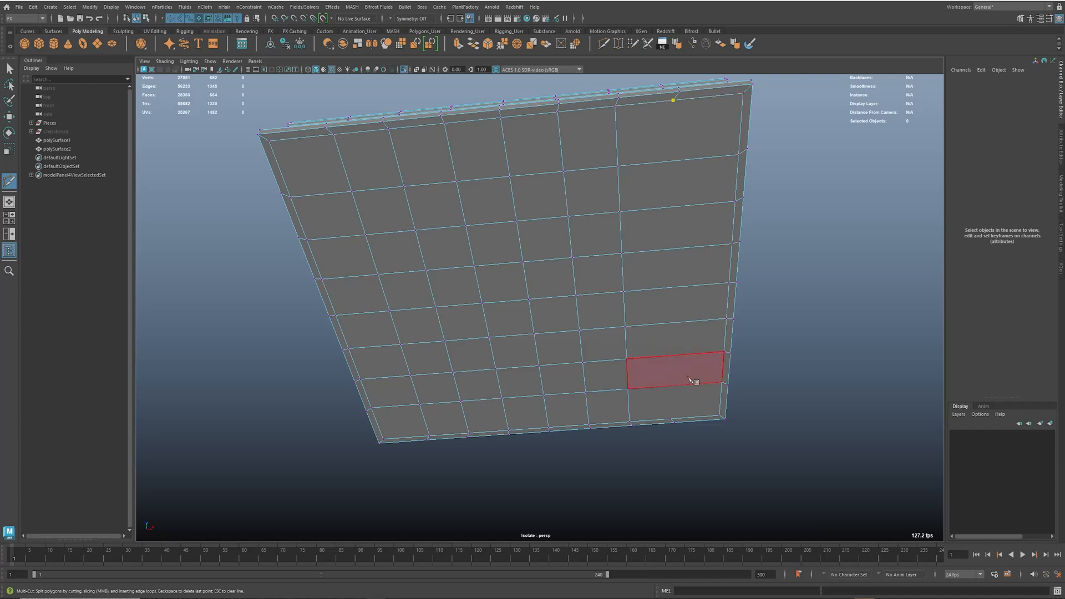
left_click(670, 420)
key("Return")
Step: Select the open border loop at the foot of the recess's inner walls and fill the hole with a face
left_click_drag(694, 321, 518, 350, "alt")
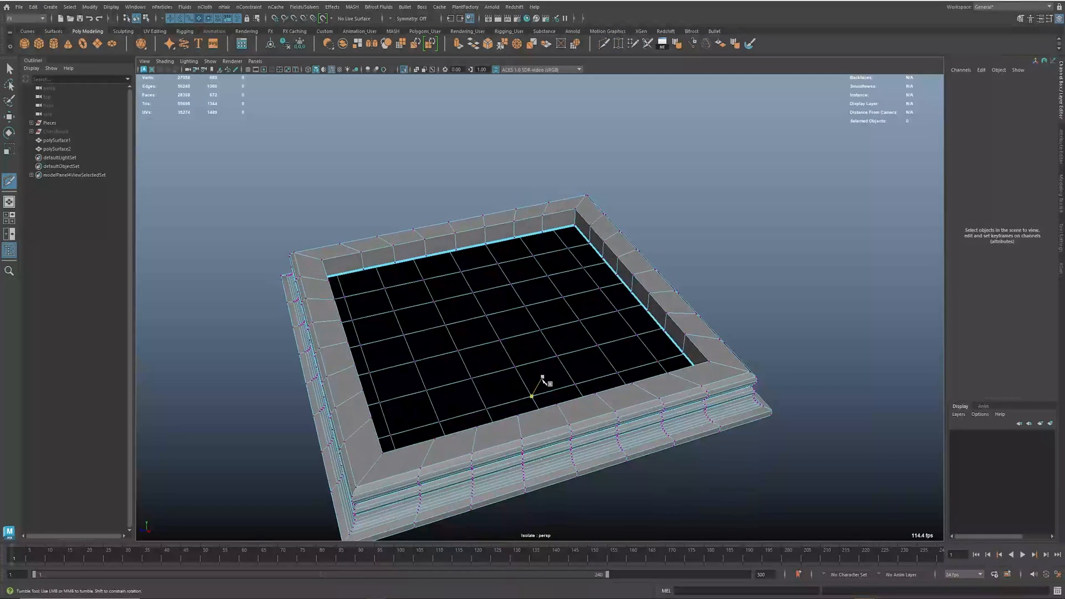
key("w")
double_click(472, 248)
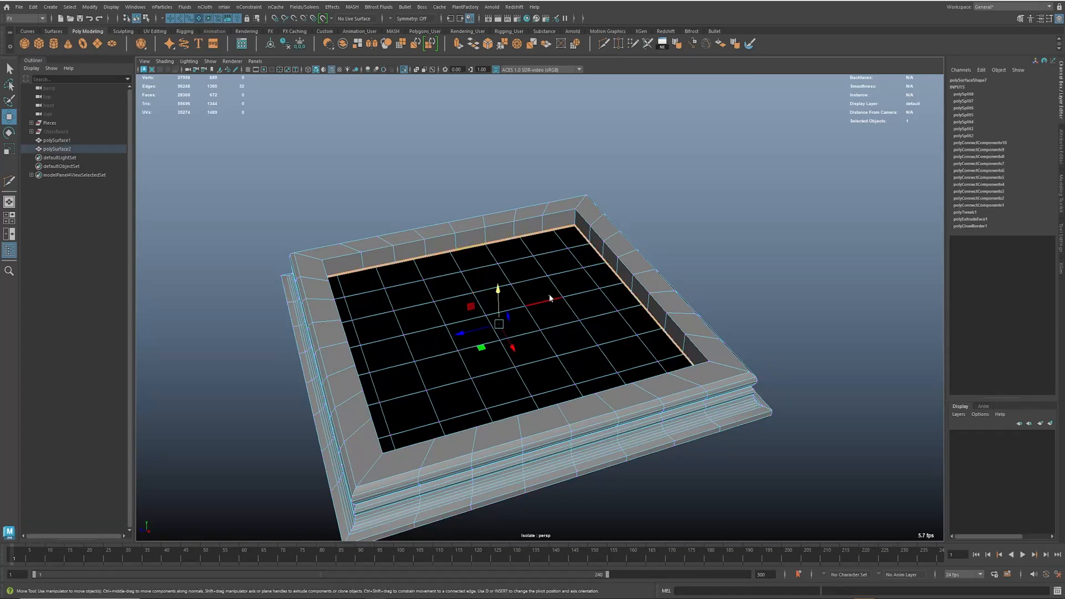
right_click(550, 298, "shift")
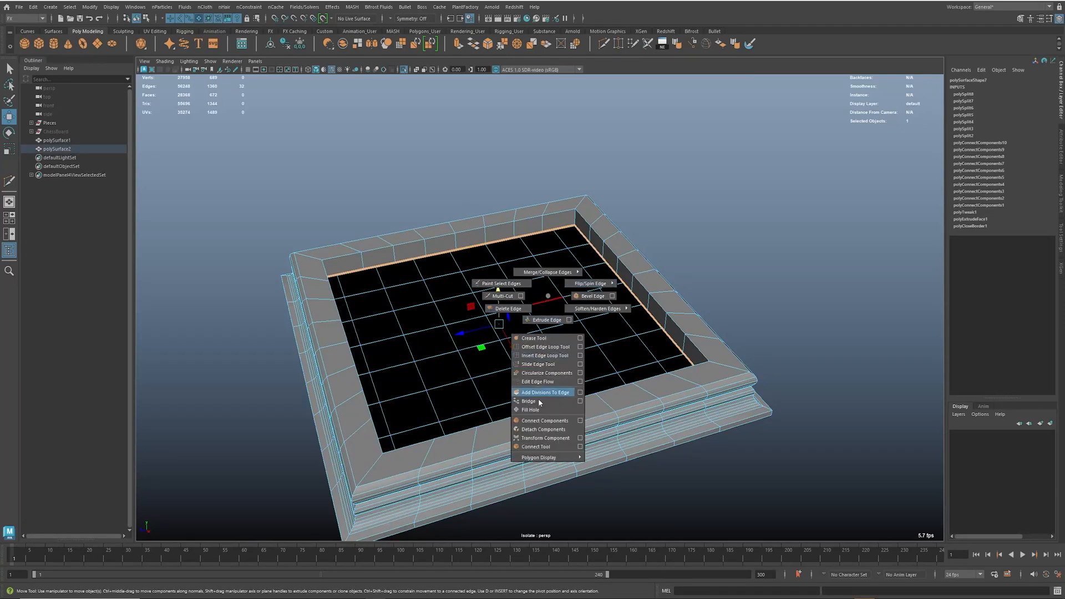
left_click(537, 411)
Step: Extrude the recessed floor face and scale it slightly inward to form a narrow border
right_click_drag(533, 266, 530, 294)
left_click(530, 295)
key("r")
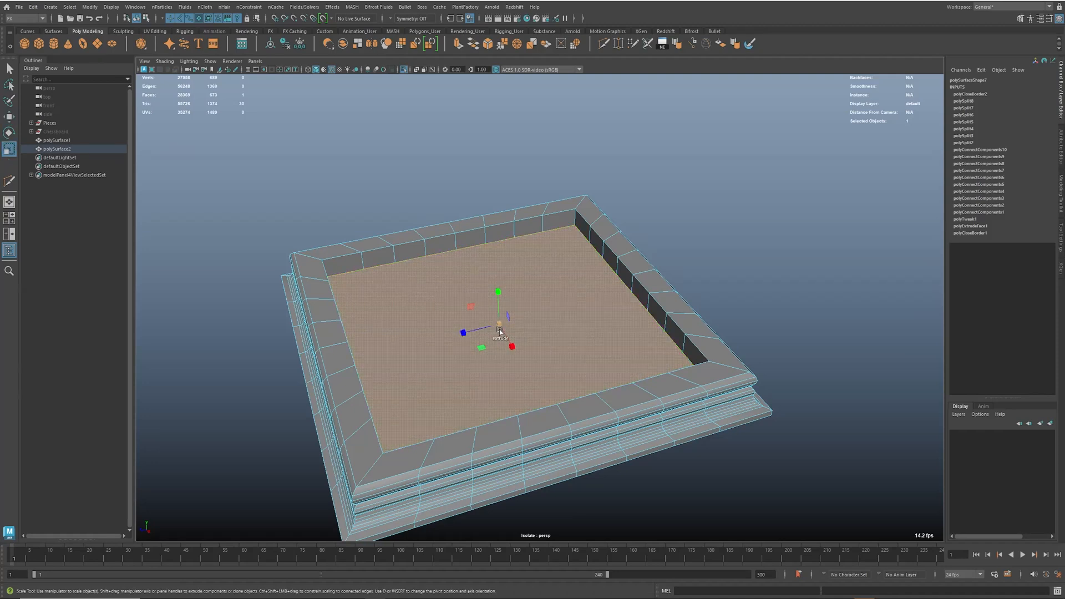
left_click(498, 330, "shift")
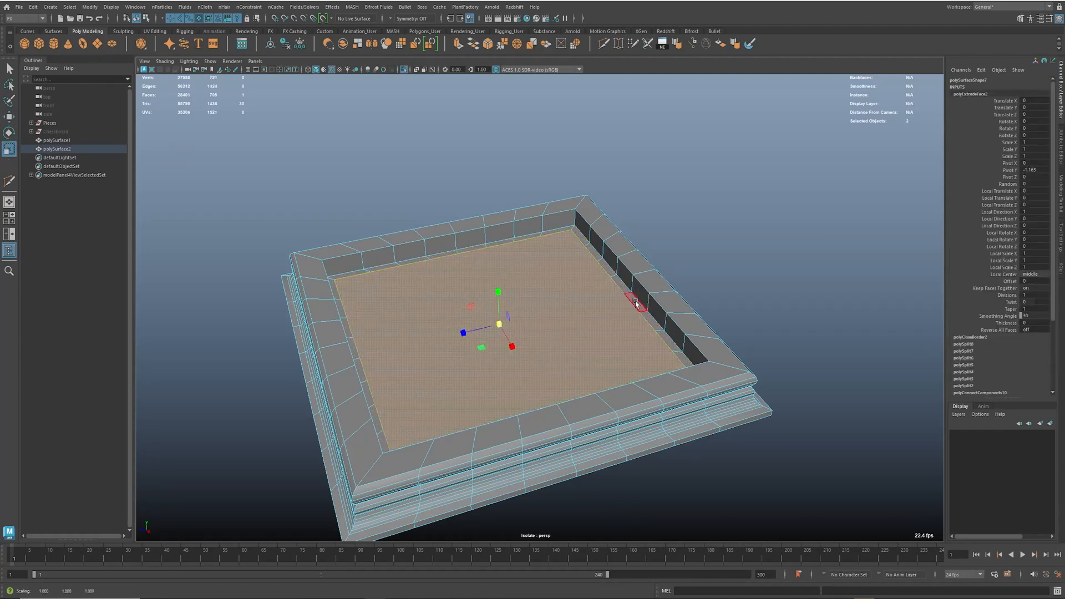
Step: Poke the inner floor face so its edges meet at a center vertex
right_click_drag(577, 315, 559, 335, "alt")
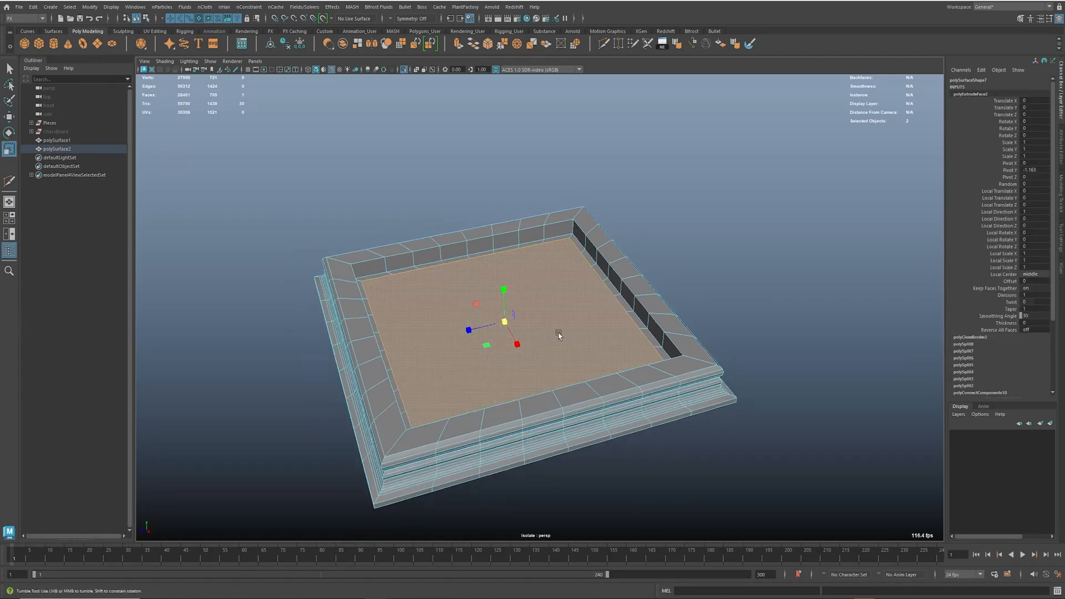
left_click_drag(559, 335, 544, 306, "alt")
right_click_drag(544, 305, 563, 296, "shift")
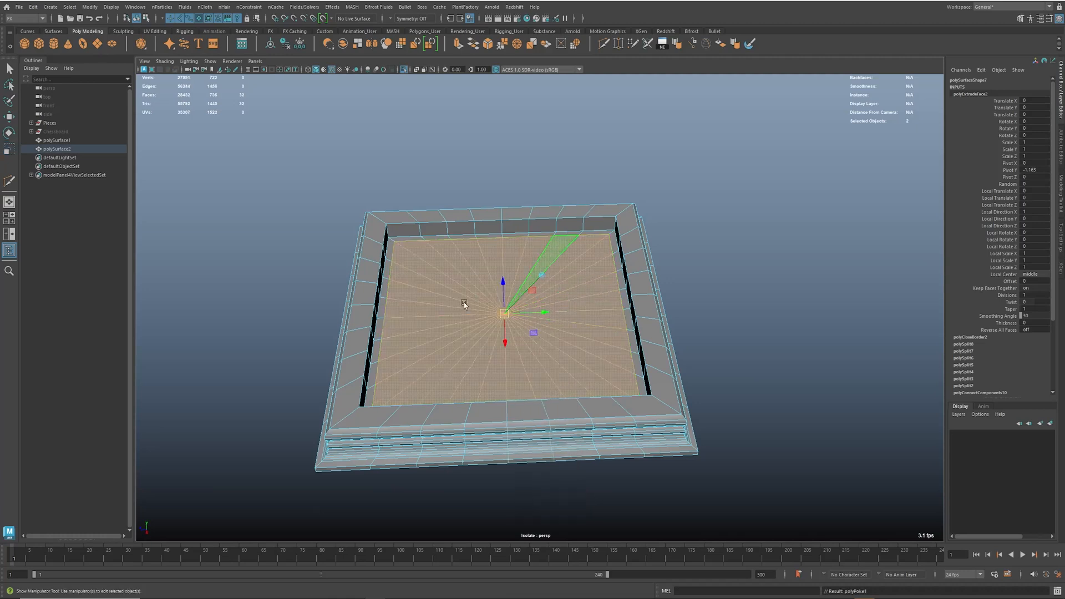
Step: Preview the frame smoothed, examine its rounded corners and topology with the wireframe overlay, and return to the unsmoothed display
left_click_drag(603, 279, 654, 371, "alt")
left_click_drag(443, 287, 402, 347, "alt")
left_click_drag(491, 333, 451, 356, "alt")
key("3")
right_click_drag(459, 364, 495, 345)
left_click_drag(572, 361, 509, 360, "alt")
left_click(795, 303)
key("alt+5")
mouse_move(563, 319)
left_mouse_down("alt")
mouse_move(561, 335)
mouse_move(517, 319)
mouse_move(546, 318)
left_mouse_up("alt")
key("alt+5")
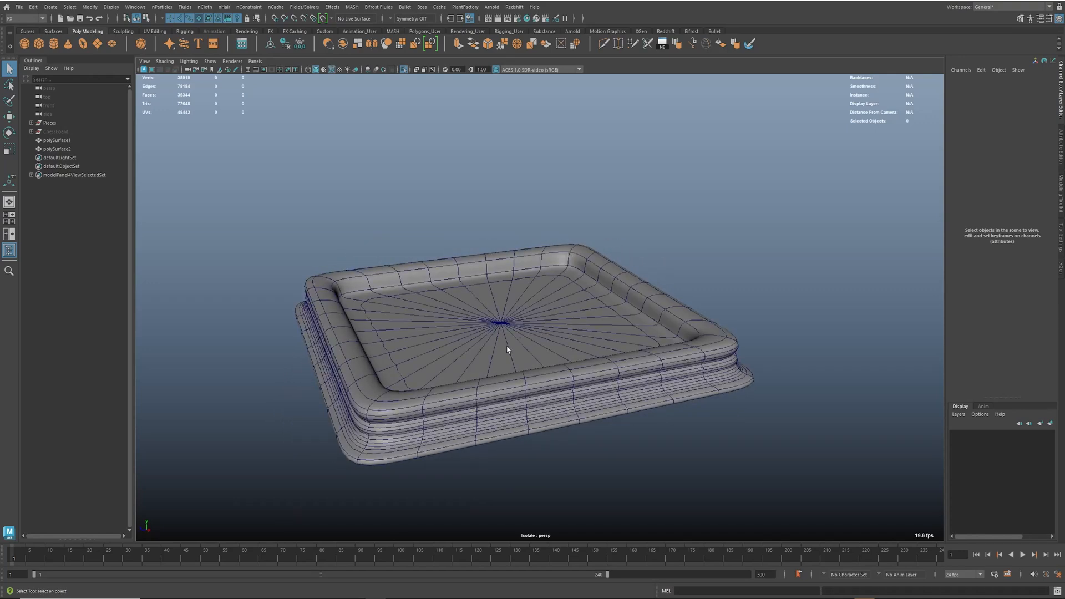
left_click(483, 366)
key("1")
Step: Select the edge loops running through the frame's four mitered corners in edge mode
middle_click_drag(475, 377, 560, 361, "alt")
mouse_move(561, 378)
left_mouse_down("alt")
mouse_move(488, 394)
mouse_move(549, 371)
left_mouse_up("alt")
middle_click_drag(463, 341, 502, 367, "alt")
scroll(514, 327, "up", 2)
left_click_drag(515, 328, 473, 321, "alt")
key("F10")
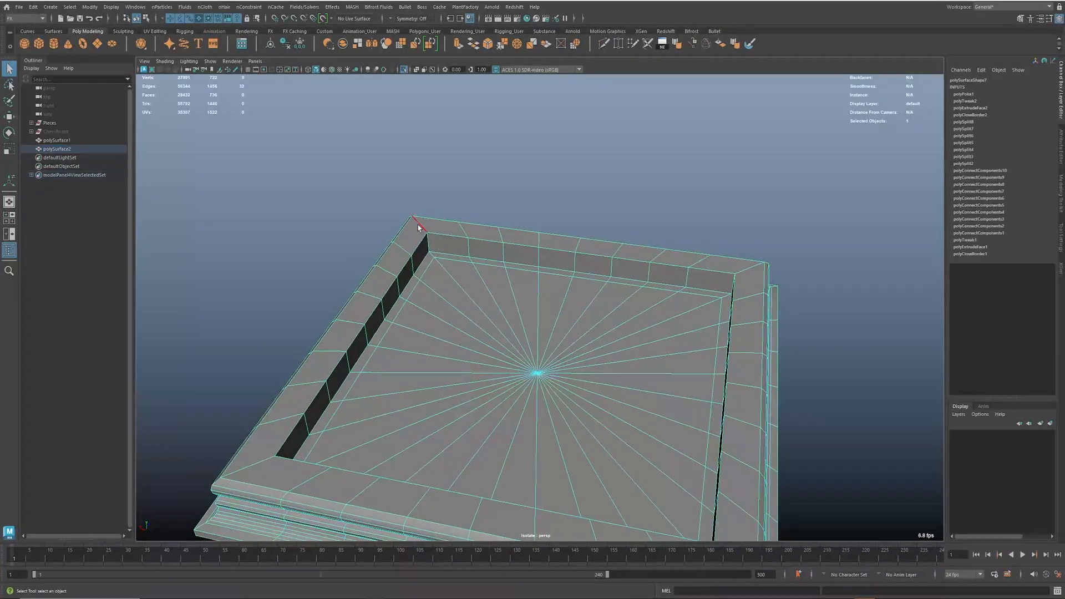
left_click_drag(558, 379, 431, 355, "alt")
left_click_drag(461, 149, 641, 112, "alt")
double_click(599, 108, "shift")
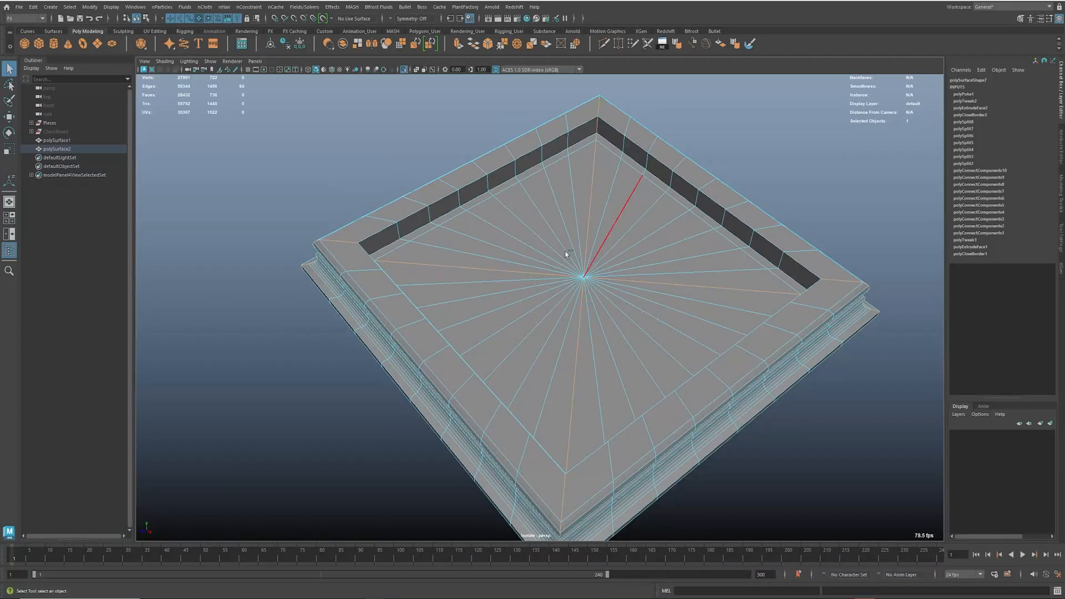
Step: Deselect the diagonal edges on the recessed floor, keeping the frame's corner edges selected
left_click_drag(544, 254, 553, 304, "alt")
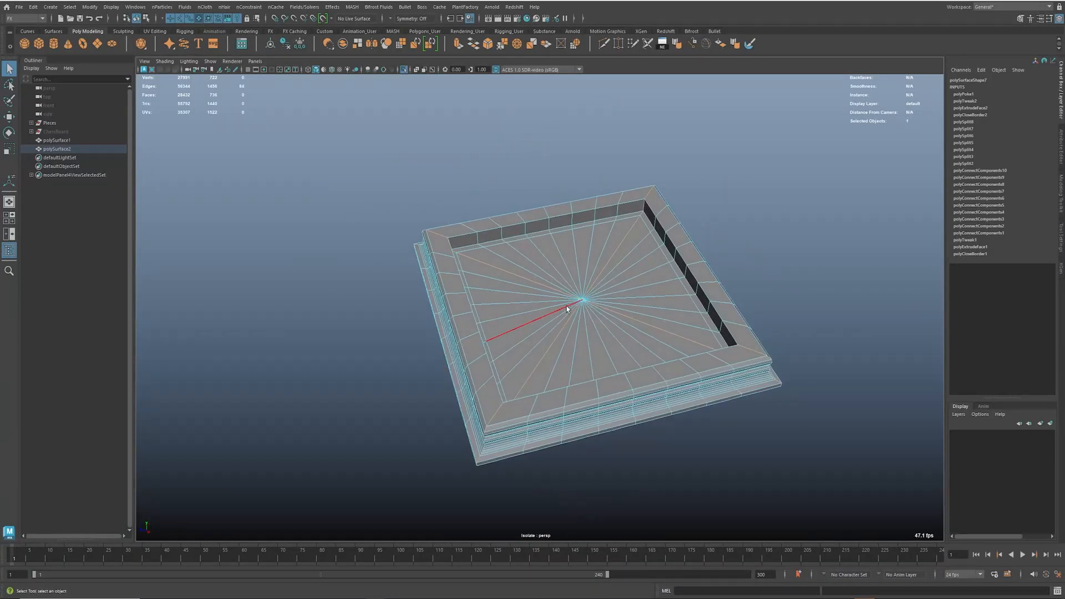
left_click_drag(598, 313, 627, 321, "ctrl")
right_click_drag(627, 320, 675, 310, "alt")
left_click_drag(675, 309, 657, 339, "alt")
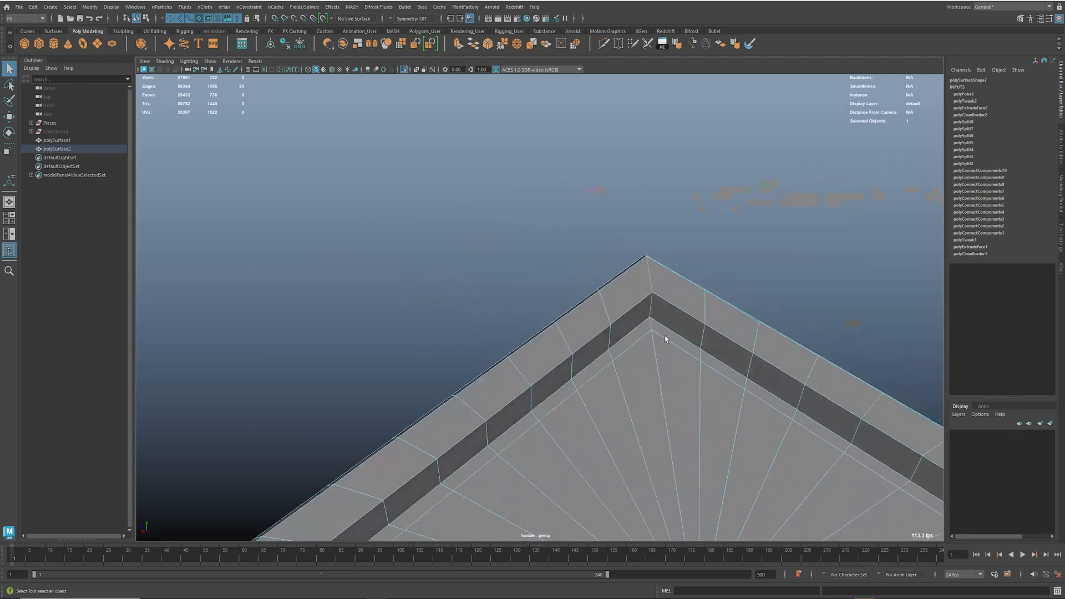
left_click_drag(608, 364, 516, 457, "alt")
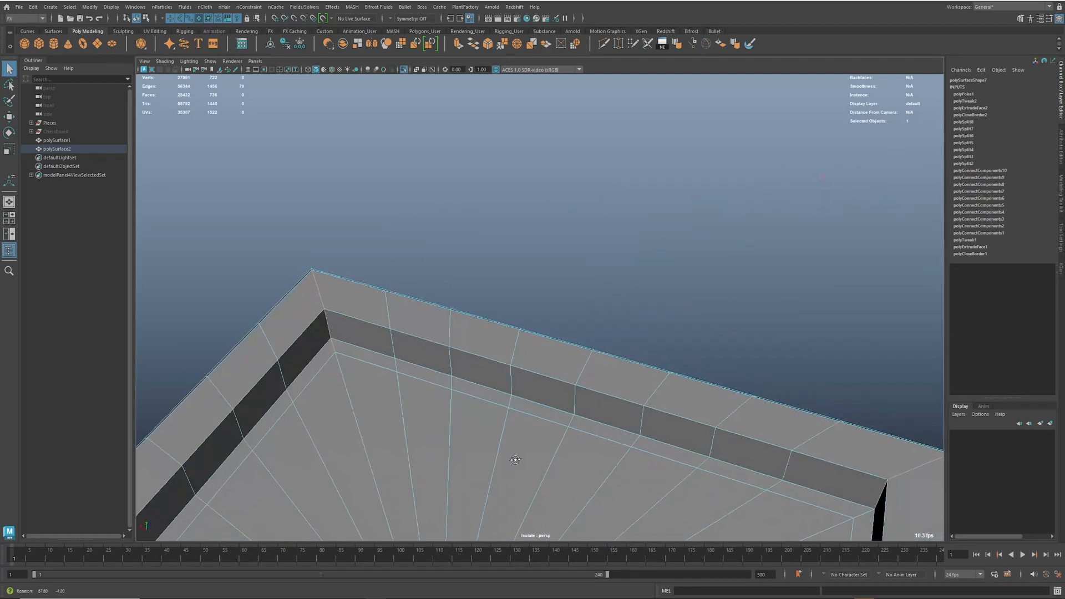
left_click(332, 346, "ctrl")
middle_click_drag(369, 422, 535, 243, "alt")
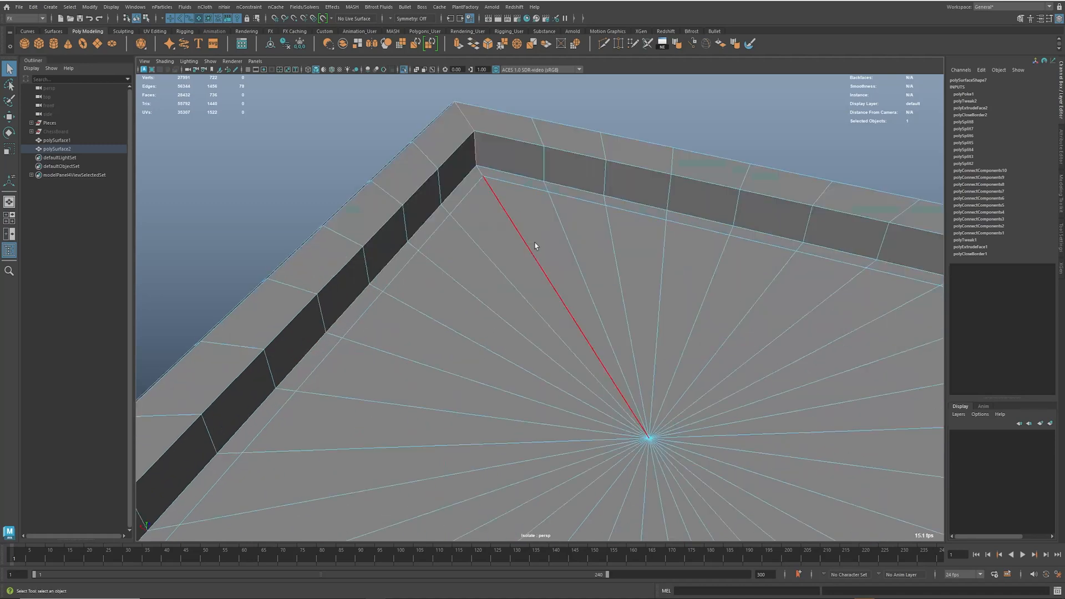
right_click_drag(535, 243, 461, 311, "alt")
left_click_drag(460, 310, 493, 355, "alt")
middle_click_drag(494, 355, 498, 385, "alt")
right_click_drag(498, 385, 477, 316, "alt")
left_click(405, 228, "ctrl")
left_click_drag(521, 344, 516, 370, "alt")
Step: Add the floor perimeter, top rim, side molding and base edge loops to the edge selection
left_click(456, 210, "ctrl")
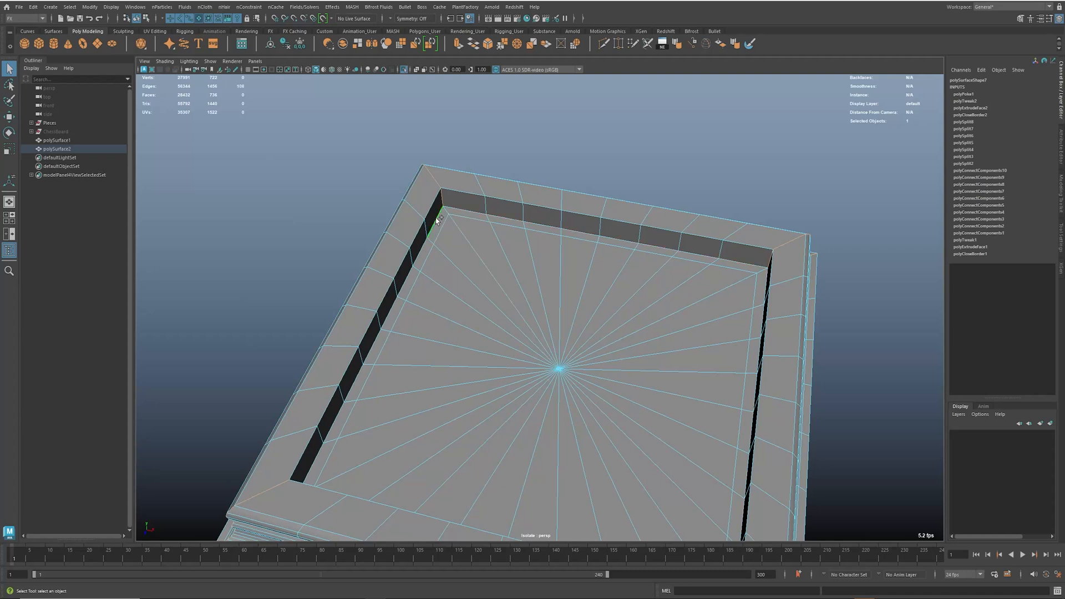
scroll(546, 245, "down", 2)
left_click_drag(545, 245, 507, 230, "alt")
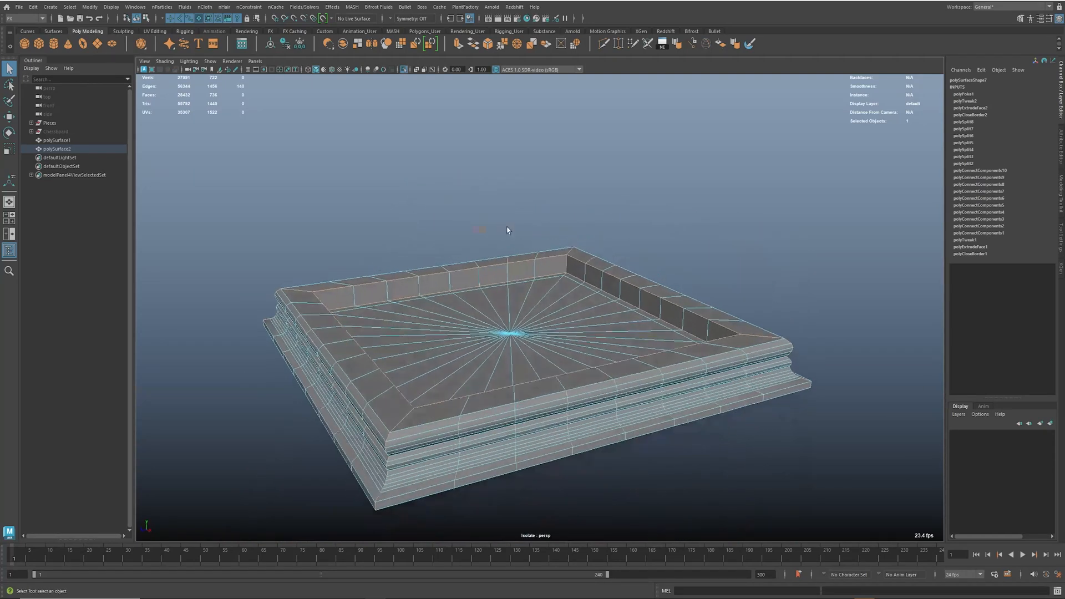
double_click(429, 424, "shift")
left_click_drag(437, 488, 400, 404, "alt")
right_click_drag(400, 404, 544, 411, "alt")
double_click(455, 373, "shift")
double_click(263, 423, "shift")
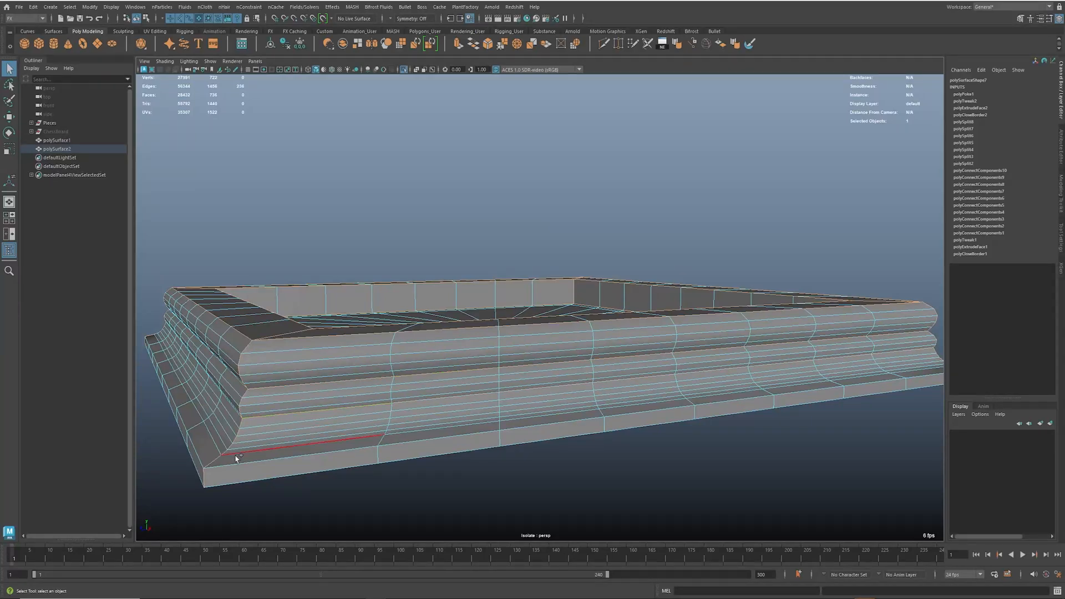
double_click(239, 485, "shift")
Step: Add the border edge loops on the frame's underside to the edge selection
left_click_drag(640, 461, 502, 383, "alt")
double_click(466, 134, "shift")
double_click(549, 121, "shift")
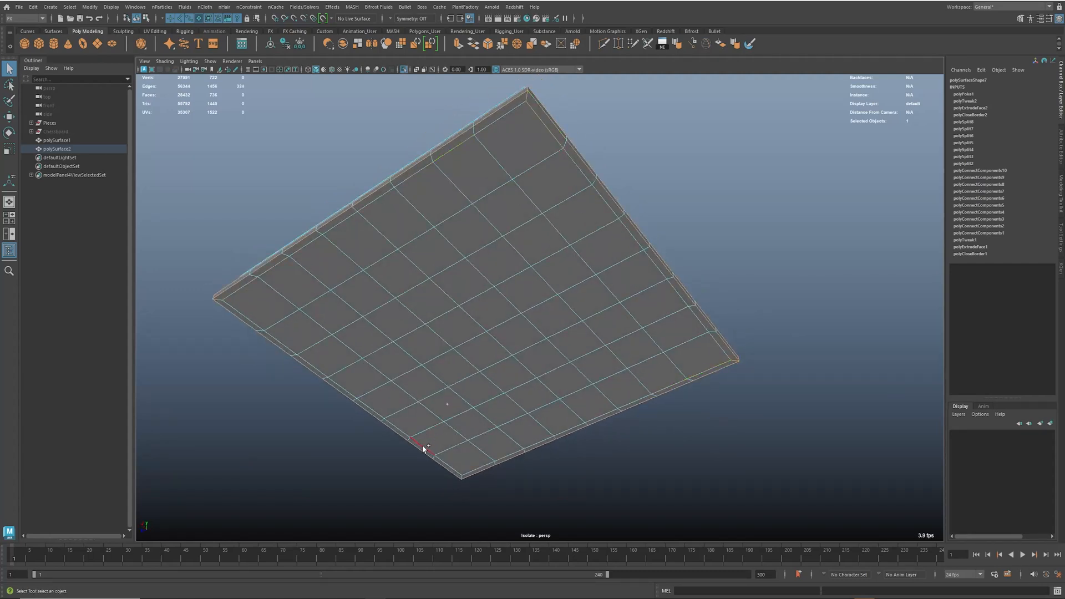
Step: Bevel the selected edges with a fraction of 0.8 and 2 segments
mouse_move(461, 398)
left_mouse_down("alt")
mouse_move(475, 351)
mouse_move(474, 398)
mouse_move(457, 387)
left_mouse_up("alt")
right_click_drag(457, 388, 654, 415, "shift")
left_click_drag(654, 416, 637, 410, "alt")
middle_click_drag(371, 409, 488, 391, "alt")
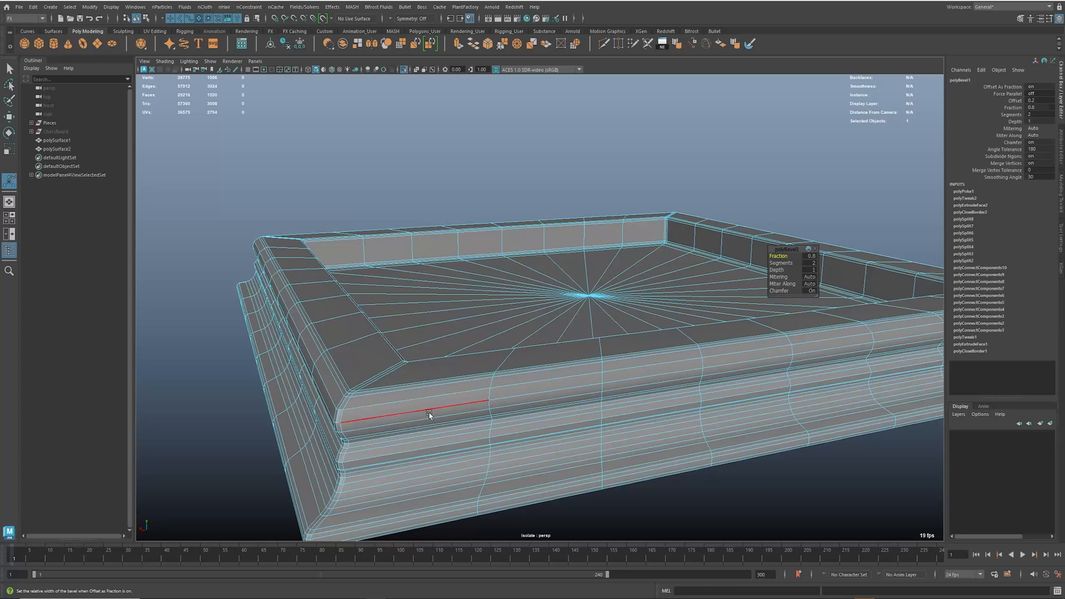
key("q")
Step: Preview the beveled frame smoothed and examine its corners and molding from several angles
left_click(509, 382)
left_click(495, 387)
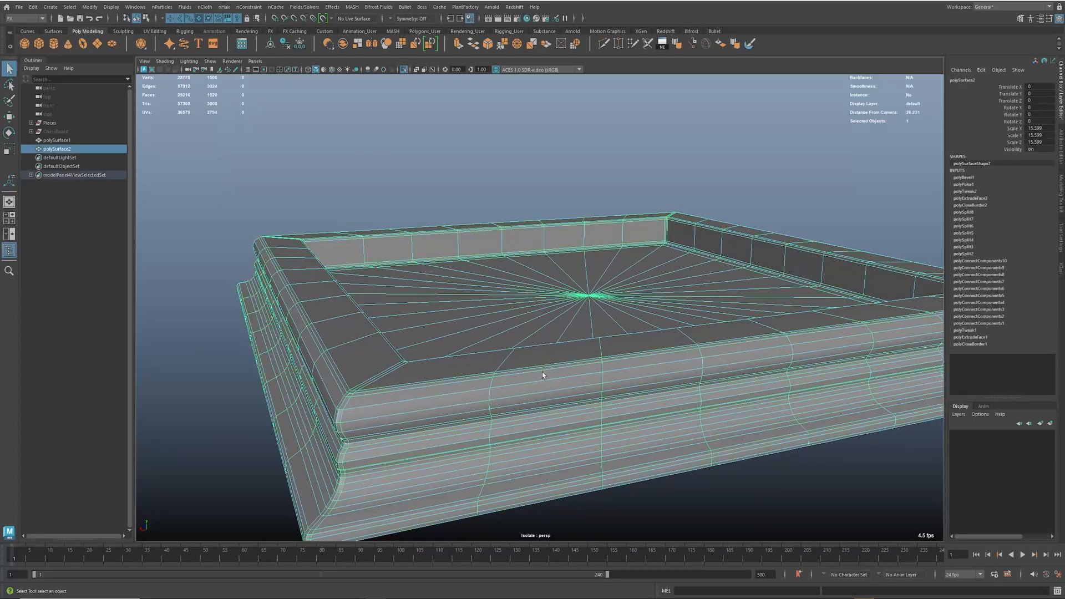
key("3")
left_click(353, 117)
right_click_drag(577, 214, 508, 211, "alt")
left_click_drag(505, 214, 465, 250, "alt")
left_click_drag(441, 241, 488, 326, "alt")
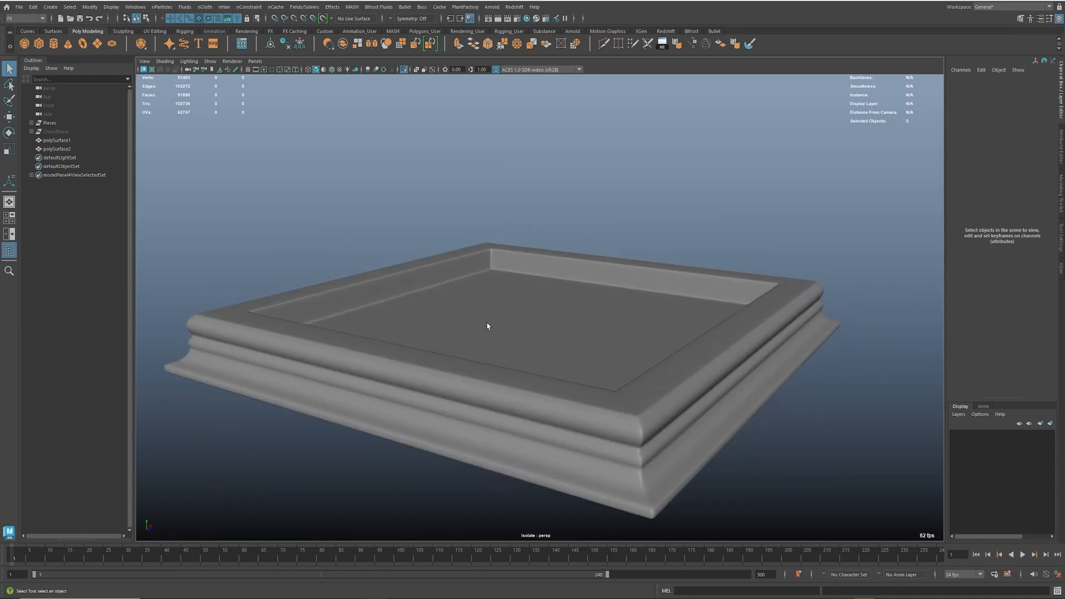
Step: Return the frame to its unsmoothed display and exit isolation to show the chess pieces again
left_click(494, 323)
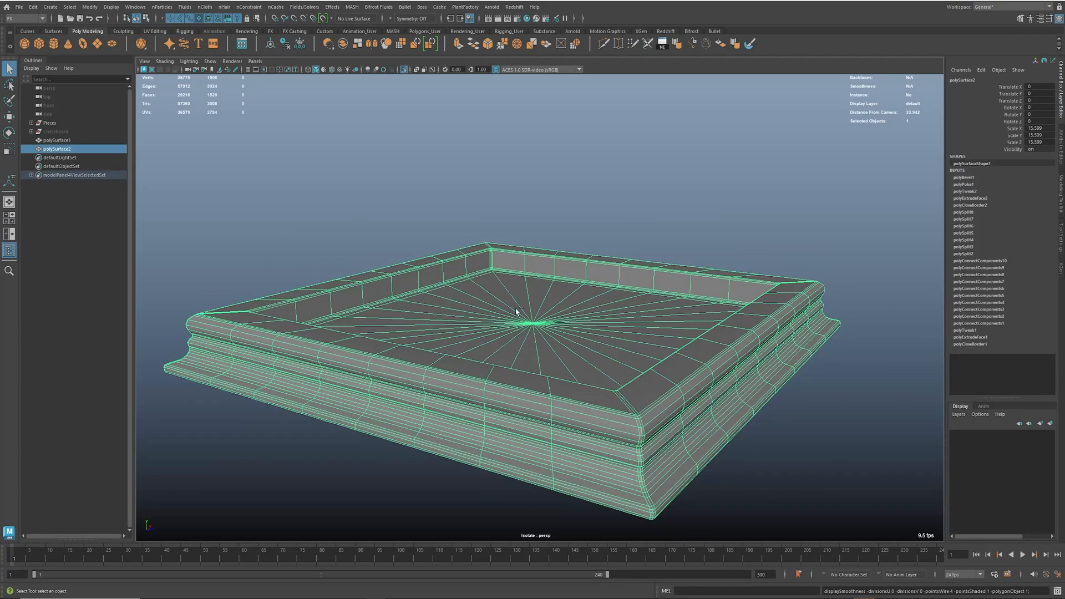
key("ctrl+1")
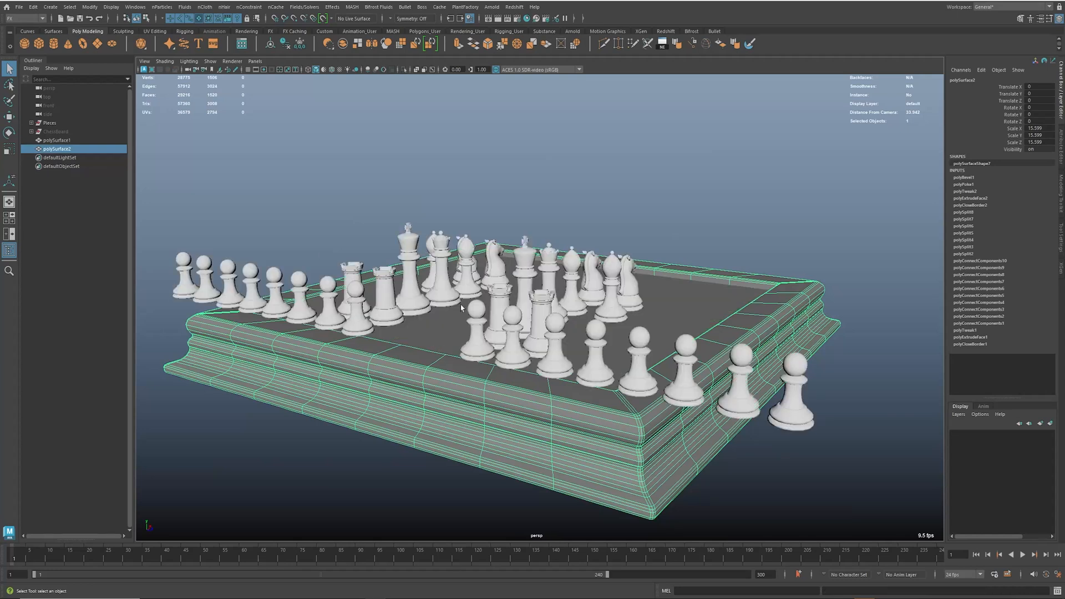
Step: Select the recessed playing surface and isolate it in the viewport
left_click_drag(460, 308, 343, 305, "alt")
left_click(61, 141)
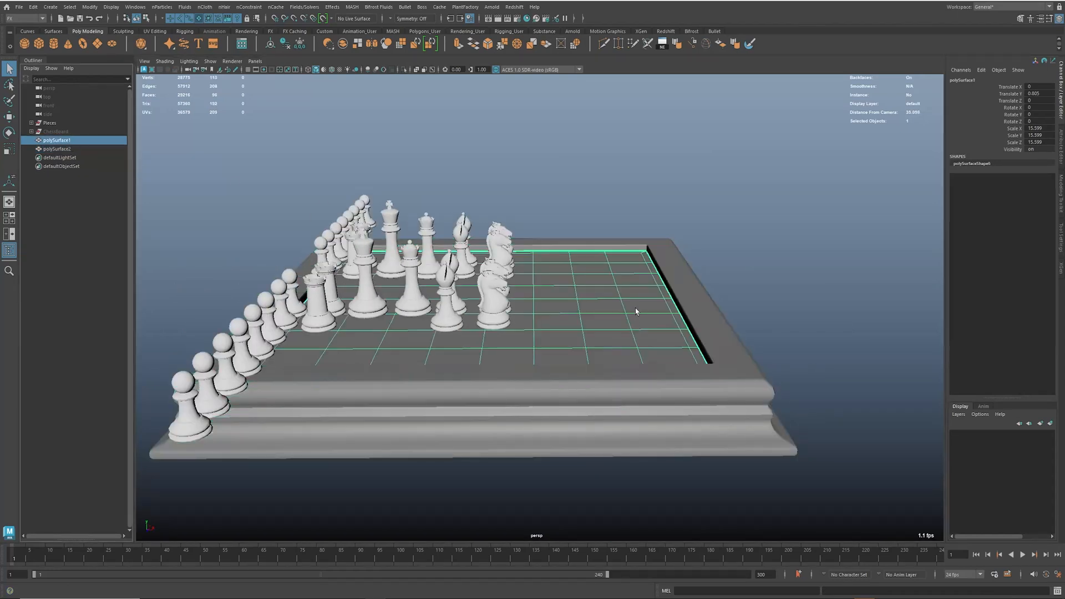
key("ctrl+1")
left_click_drag(661, 335, 637, 345, "alt")
right_click_drag(637, 347, 639, 341)
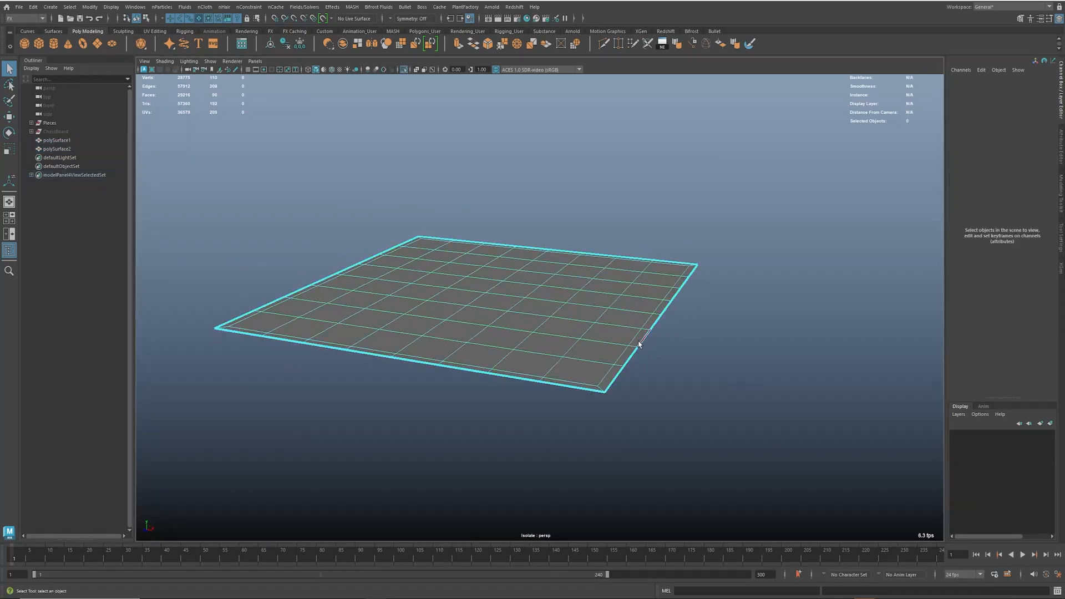
Step: Extrude the playing surface's outer border edges straight down to form side walls
left_click(639, 345)
key("w")
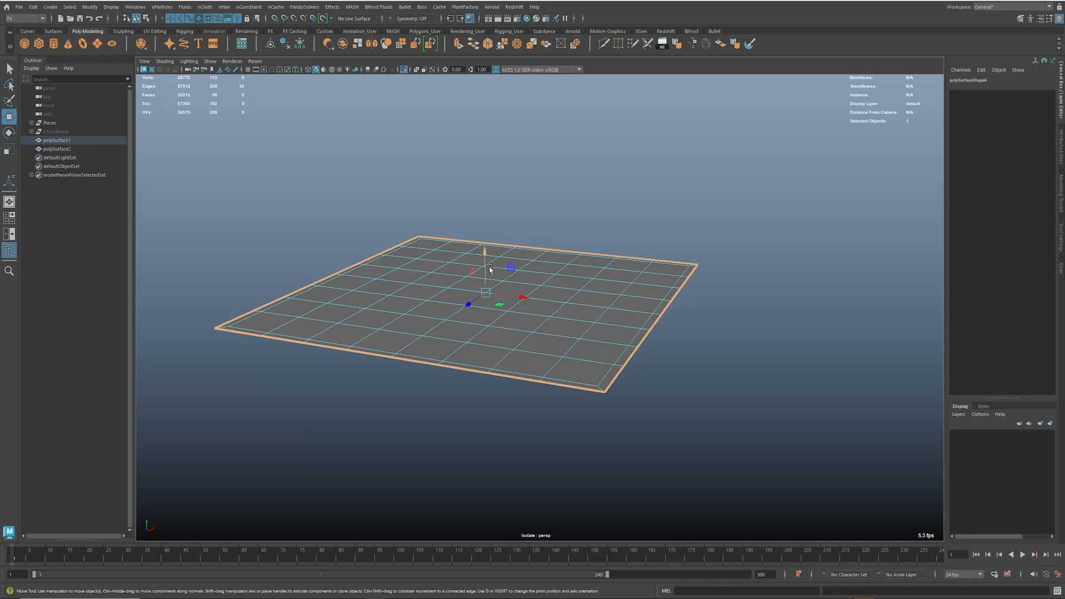
left_click_drag(485, 253, 487, 281, "shift")
Step: Select the edge loops along the grid lines of the playing surface, then try a bevel on them and undo it
left_click_drag(578, 329, 469, 373, "alt")
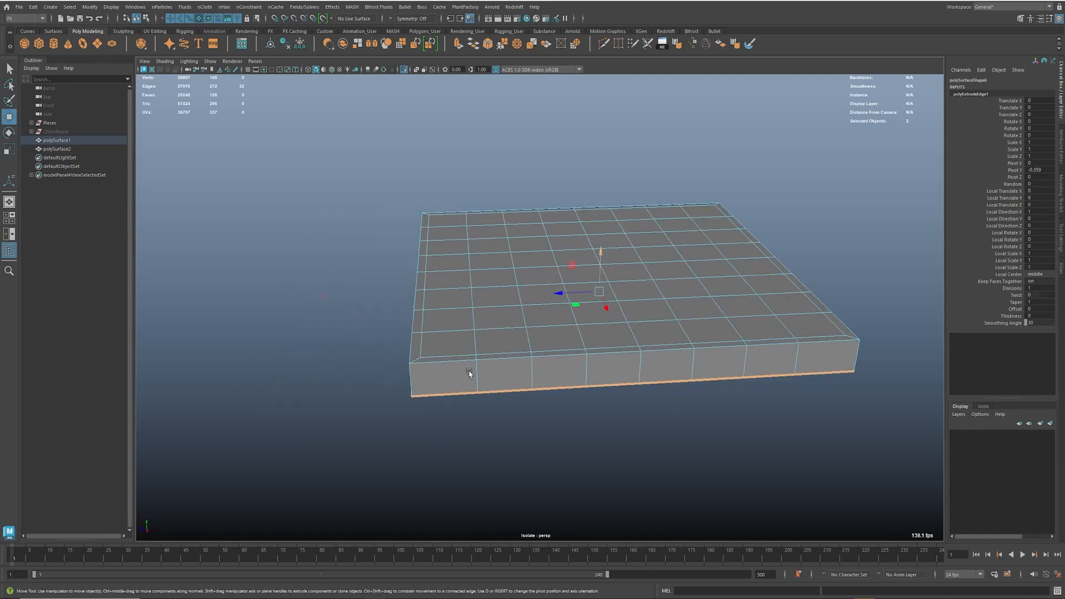
double_click(476, 376)
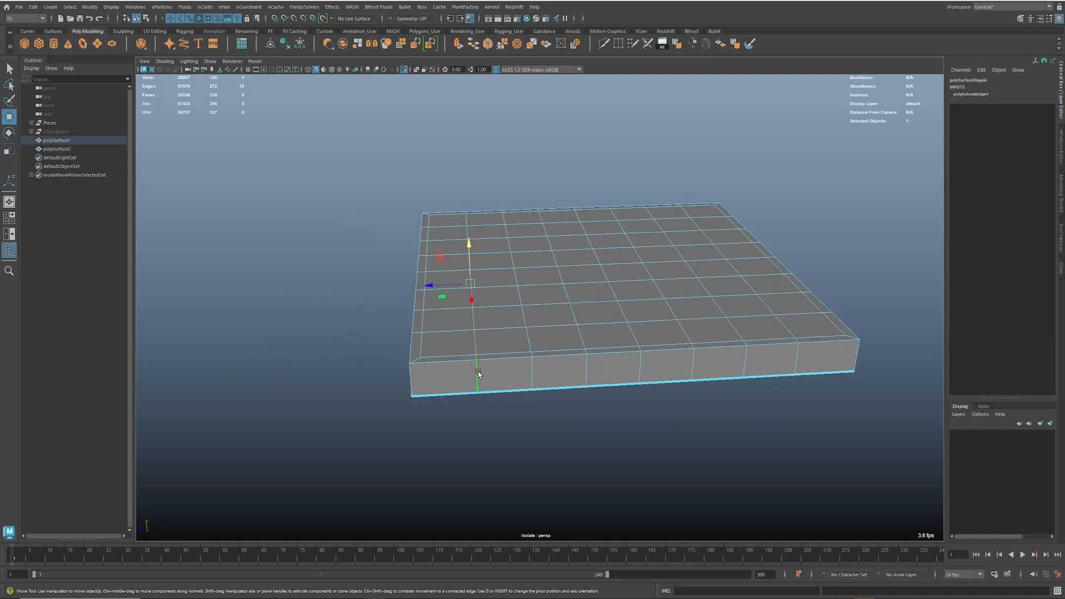
double_click(532, 370, "shift")
double_click(588, 369, "shift")
double_click(695, 366, "shift")
double_click(746, 361, "shift")
double_click(799, 355, "shift")
left_click_drag(778, 357, 381, 416, "alt")
double_click(499, 408, "shift")
key("ctrl+b")
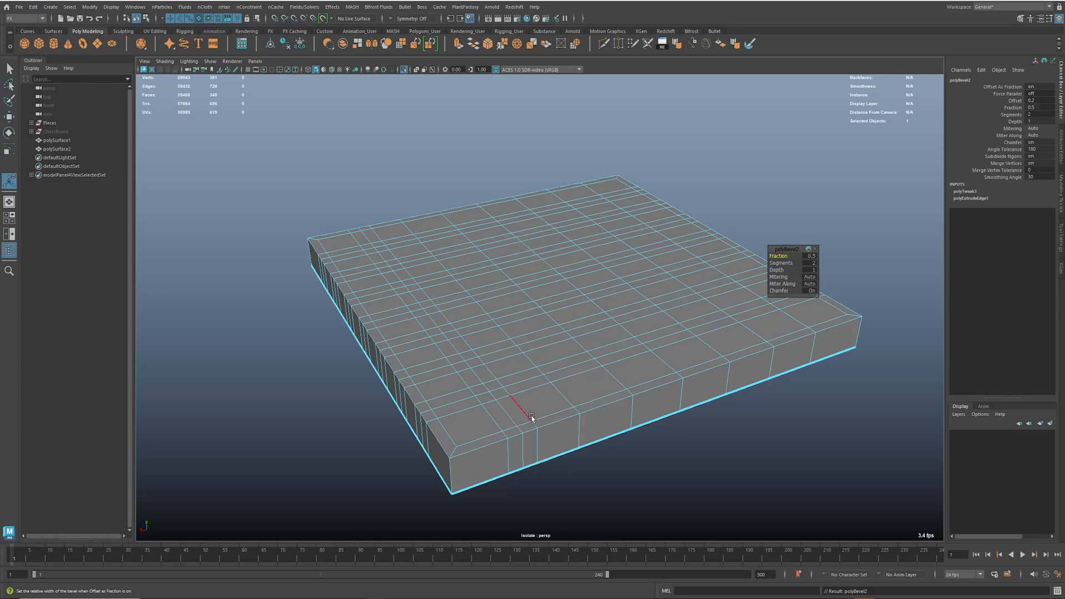
key("ctrl+z")
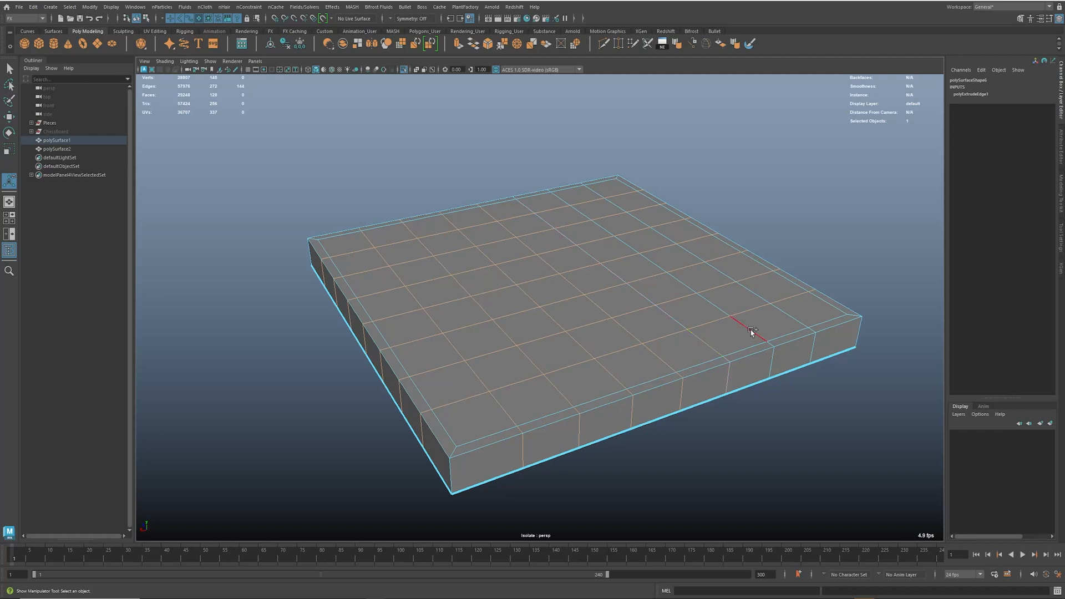
Step: Add the remaining grid-line edge loops between the squares to the selection
double_click(781, 311, "shift")
scroll(784, 319, "down", 3)
left_click_drag(427, 365, 506, 384, "alt")
right_click_drag(460, 384, 563, 392, "alt")
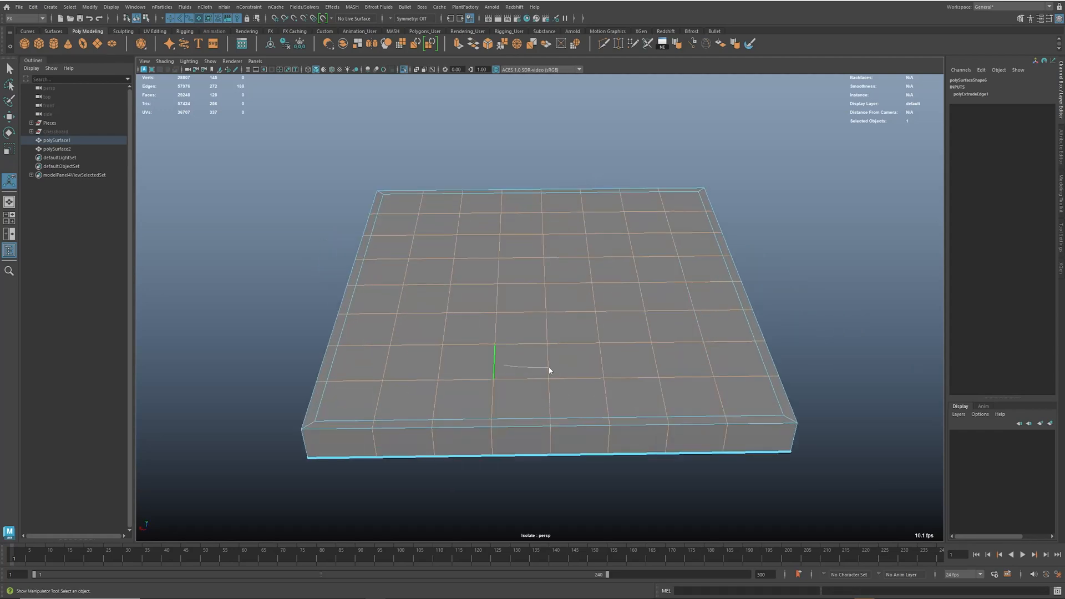
key("ctrl+b")
left_click_drag(783, 263, 790, 264)
key("ctrl+z")
key("ctrl+z")
Step: Add the edges of the inner border around the outermost squares to the grid-line selection
left_click_drag(452, 342, 518, 335, "alt")
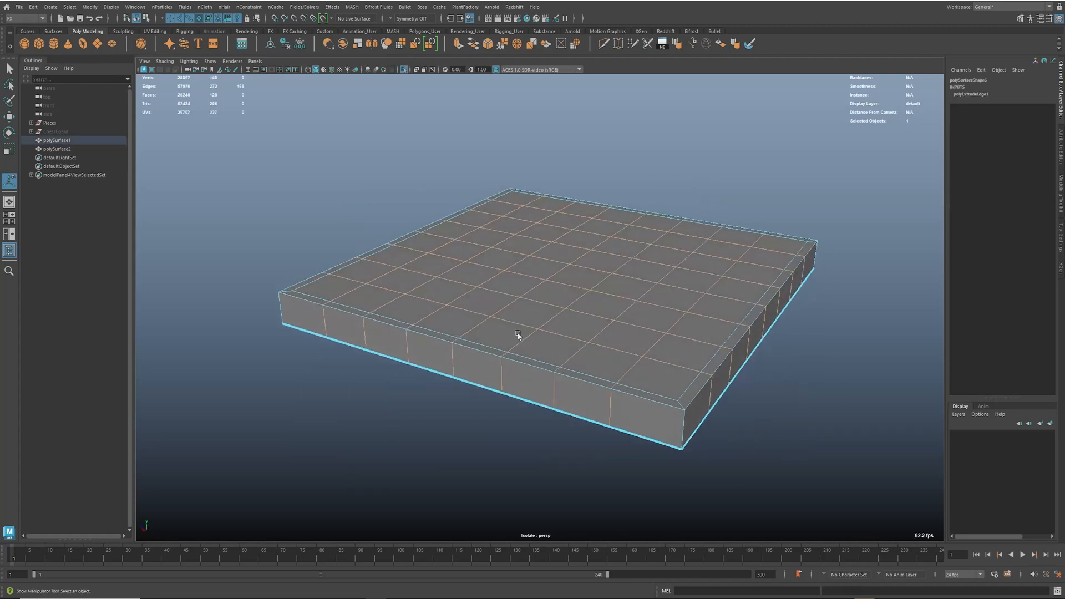
middle_click_drag(629, 344, 506, 328, "alt")
right_click_drag(505, 328, 552, 396, "alt")
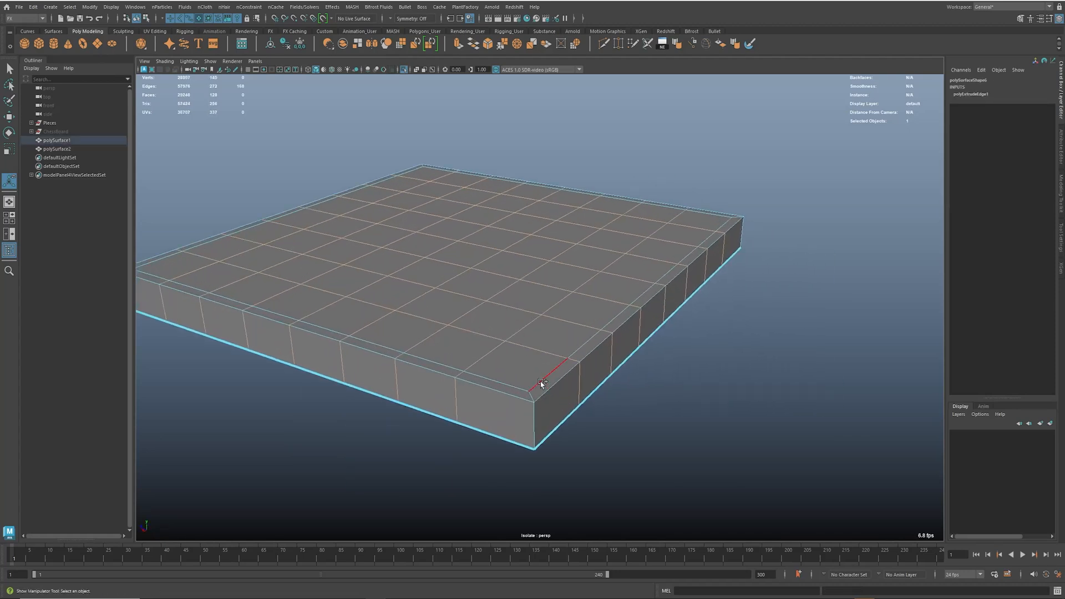
double_click(525, 388, "shift")
left_click_drag(433, 363, 509, 397, "alt")
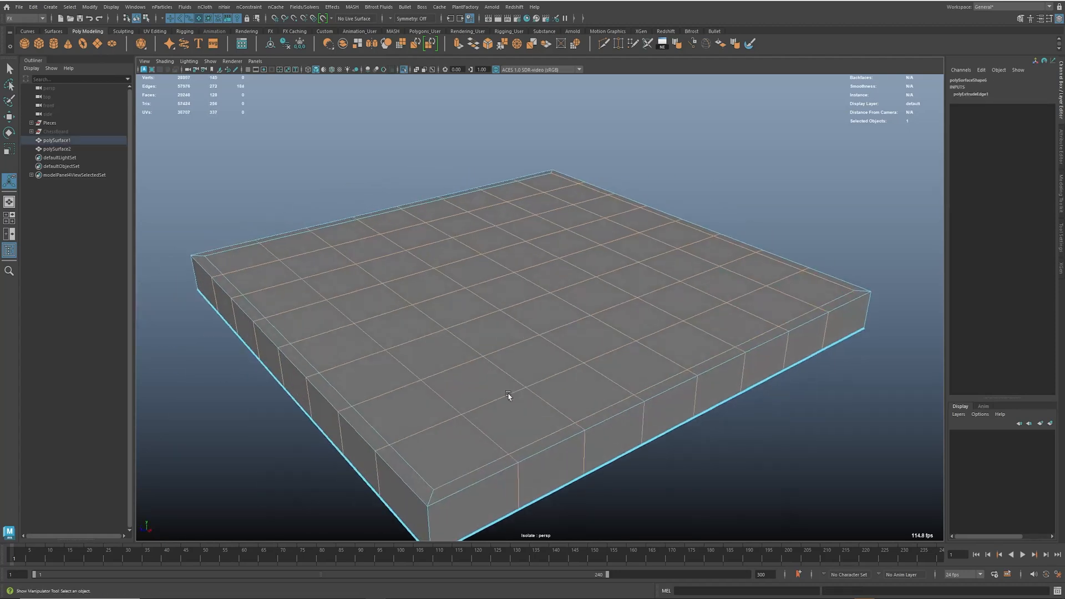
middle_click_drag(441, 481, 512, 438, "alt")
left_click_drag(468, 384, 466, 346, "alt")
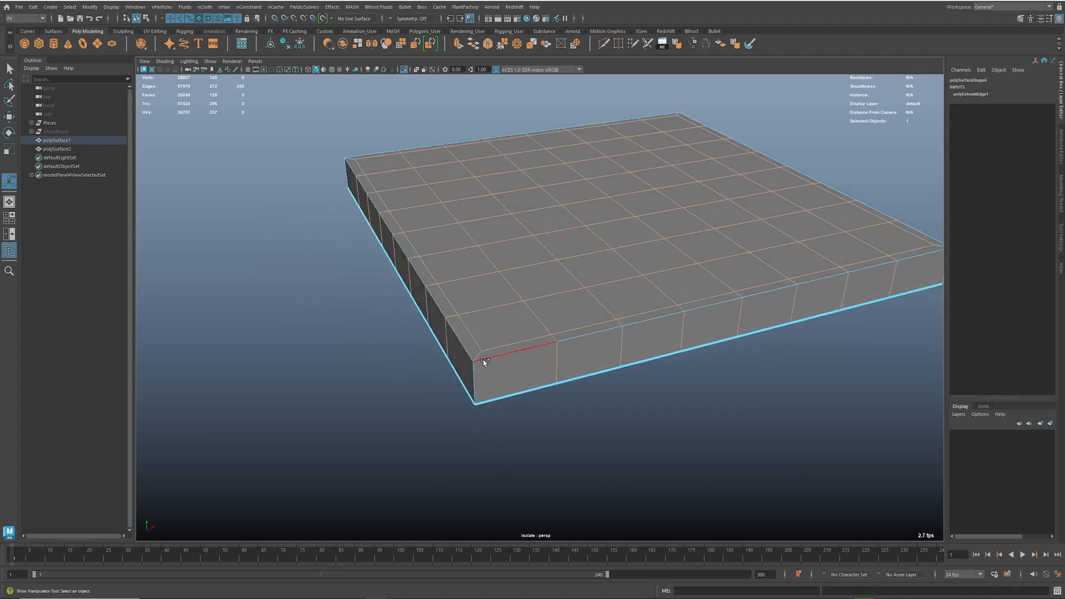
Step: Bevel the selected grid and inner border edges with 3 segments
left_click_drag(527, 383, 510, 352, "alt")
scroll(480, 354, "up", 3)
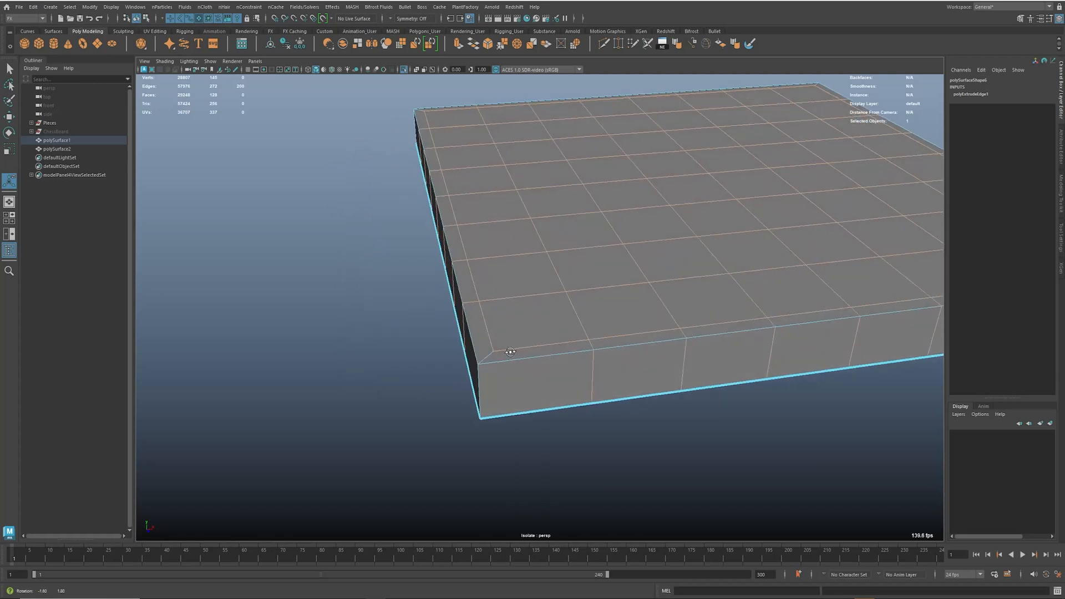
left_click_drag(599, 365, 533, 371, "alt")
right_click_drag(620, 339, 646, 344, "shift")
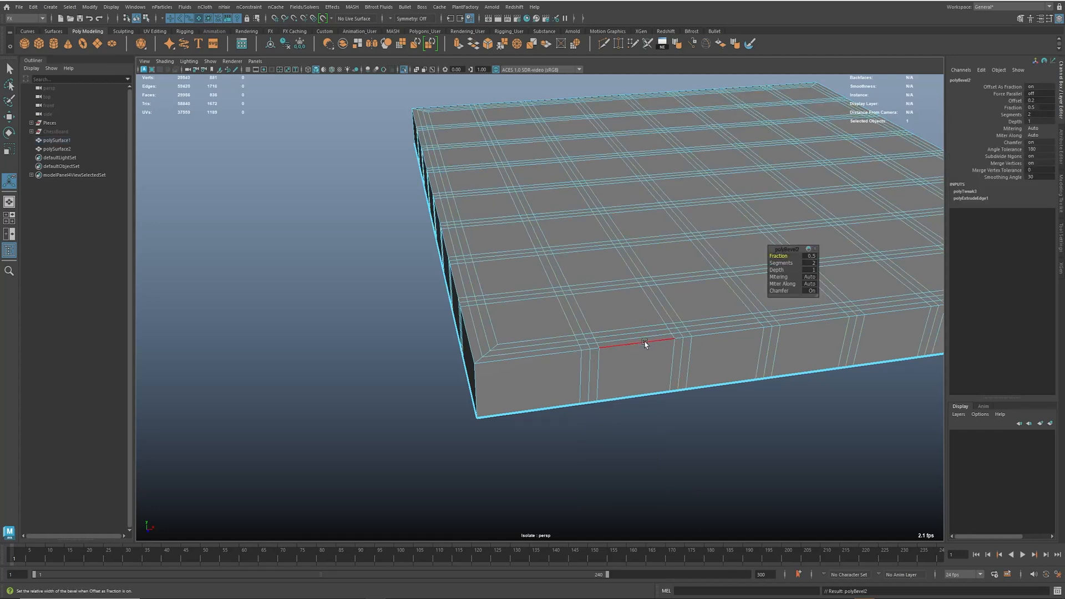
left_click_drag(645, 344, 562, 348, "alt")
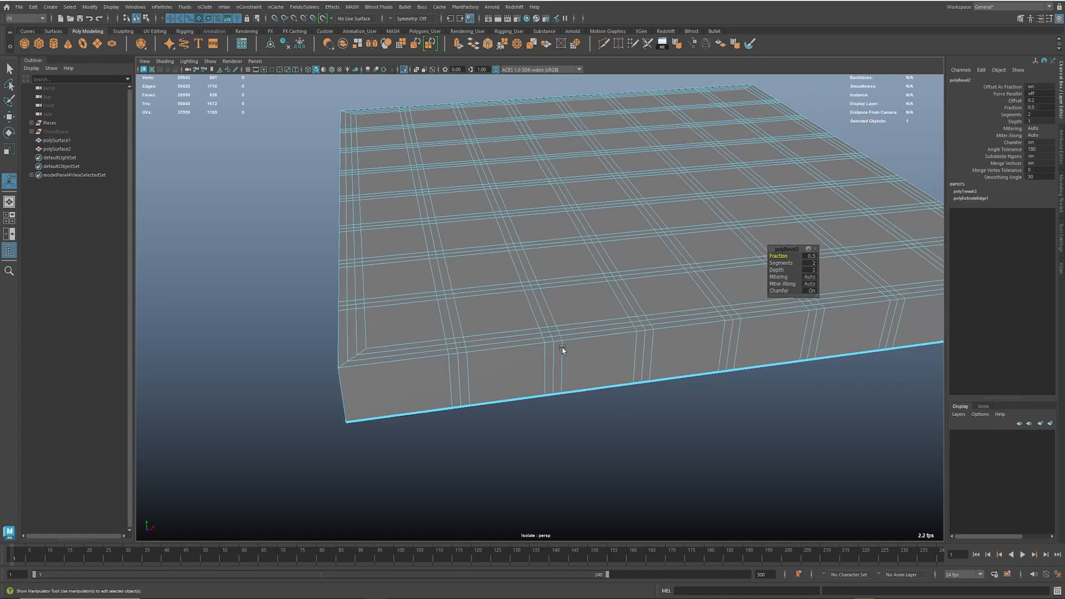
left_click(810, 264)
key("Return")
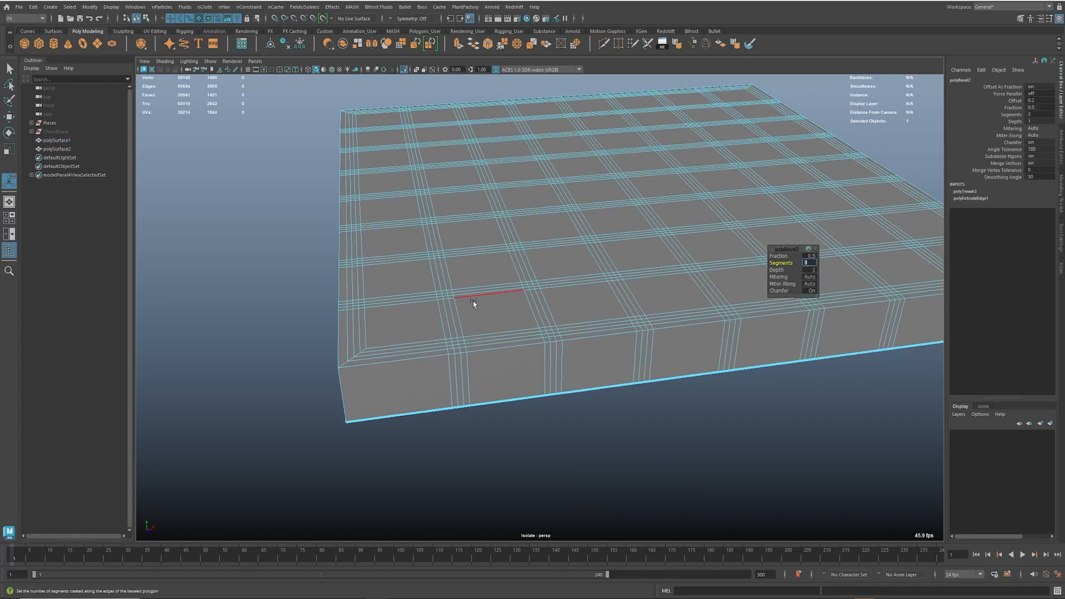
Step: Set the grid bevel's fraction to 0.1
left_click(778, 256)
left_click_drag(778, 256, 635, 266)
middle_click_drag(634, 265, 635, 265)
right_click_drag(488, 282, 581, 278, "alt")
mouse_move(581, 277)
left_mouse_down("alt")
mouse_move(558, 302)
mouse_move(583, 317)
mouse_move(572, 291)
left_mouse_up("alt")
right_click_drag(572, 291, 585, 292, "alt")
middle_click_drag(584, 292, 667, 285, "alt")
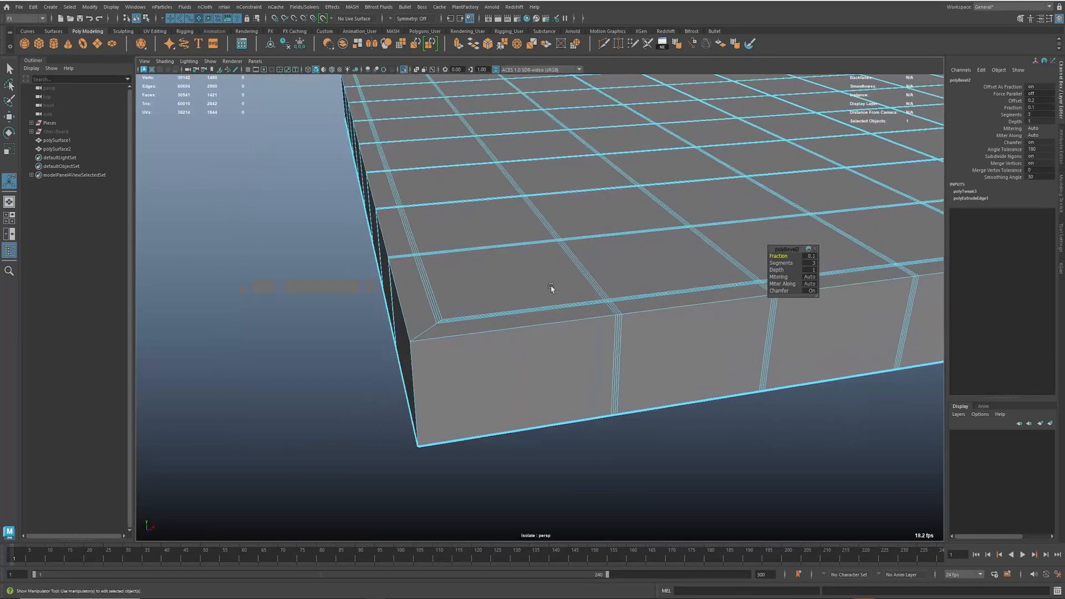
Step: Switch to face selection and select the middle face strip of one beveled grid line across the board
left_click_drag(590, 289, 520, 267, "alt")
middle_click_drag(520, 267, 525, 303, "alt")
right_click_drag(516, 303, 540, 305, "alt")
right_click_drag(468, 367, 525, 368, "alt")
right_click_drag(426, 323, 434, 359)
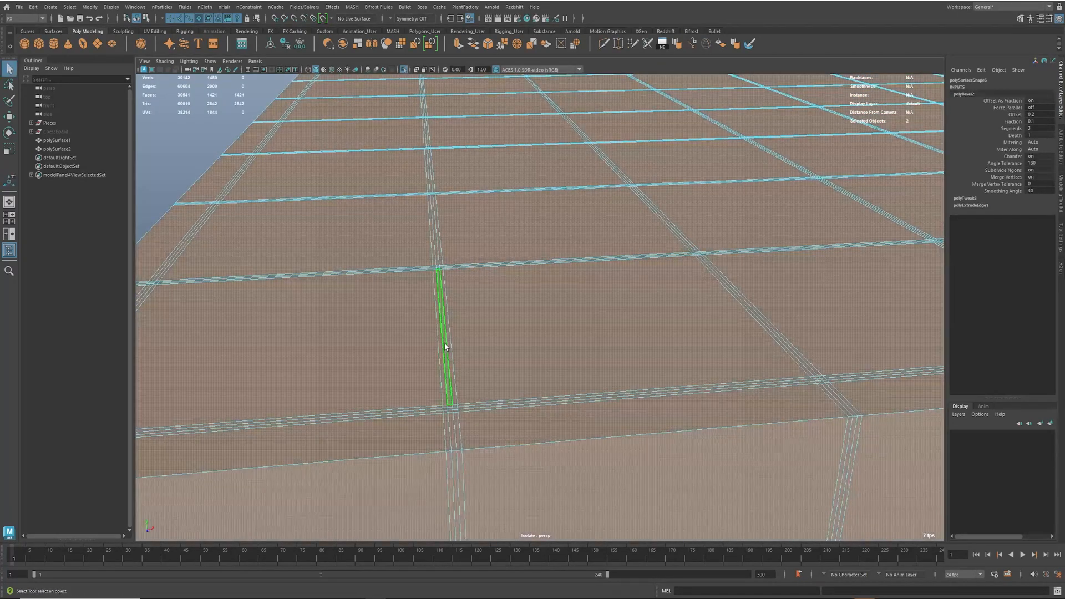
left_click(445, 346)
middle_click_drag(460, 402, 555, 371, "alt")
right_click_drag(481, 365, 526, 367, "alt")
middle_click_drag(649, 387, 596, 381, "alt")
right_click_drag(541, 387, 581, 390, "alt")
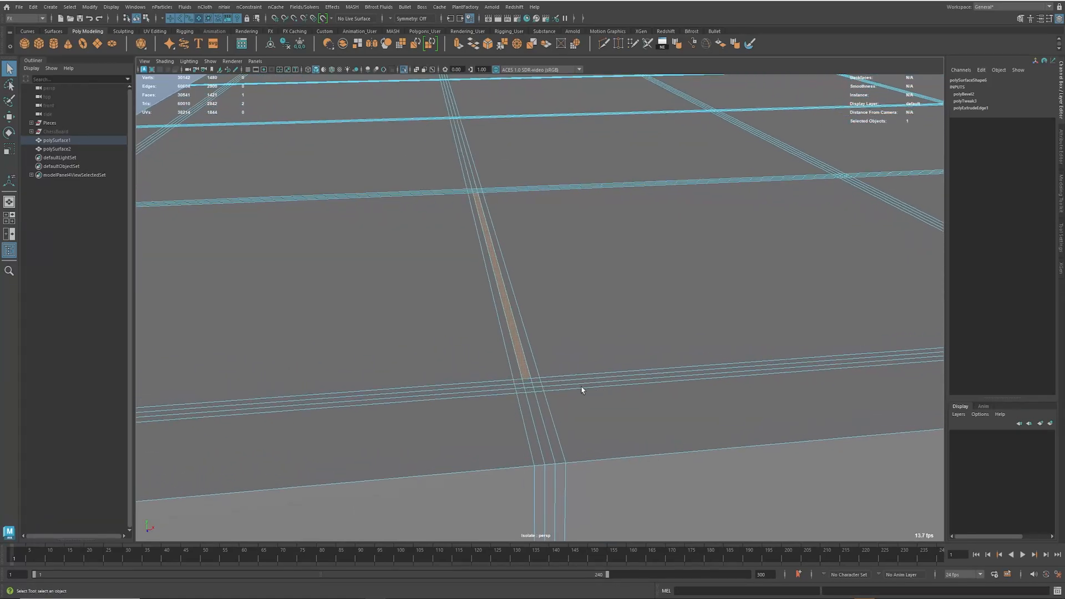
double_click(528, 383, "shift")
right_click_drag(697, 388, 658, 387, "alt")
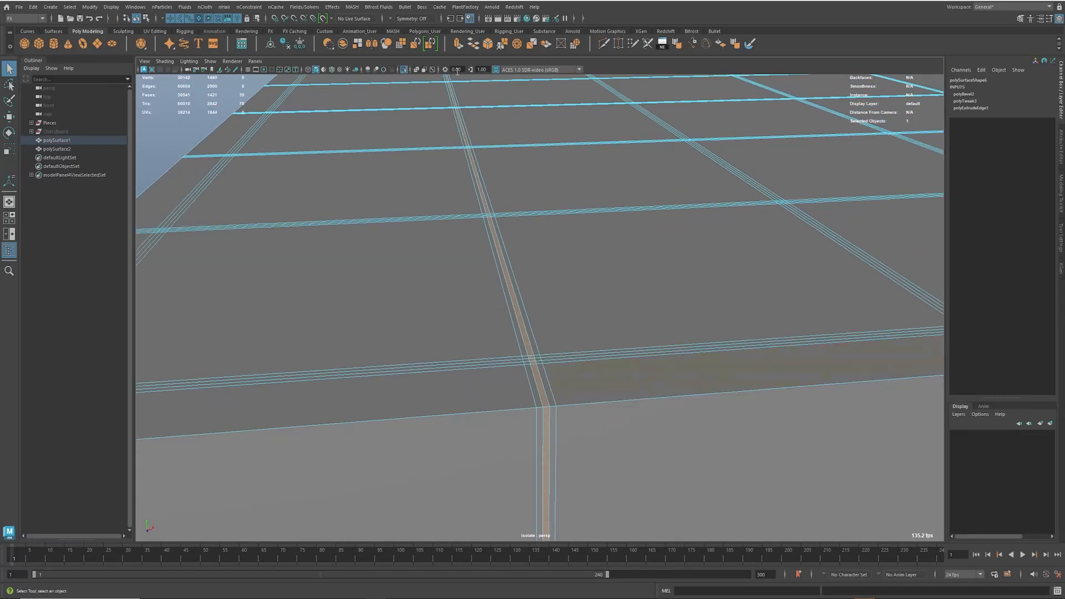
Step: Add the middle face strip of the beveled inner border, starting from its corner, to the face selection
mouse_move(732, 329)
middle_mouse_down("alt")
mouse_move(868, 319)
mouse_move(710, 337)
mouse_move(729, 337)
middle_mouse_up("alt")
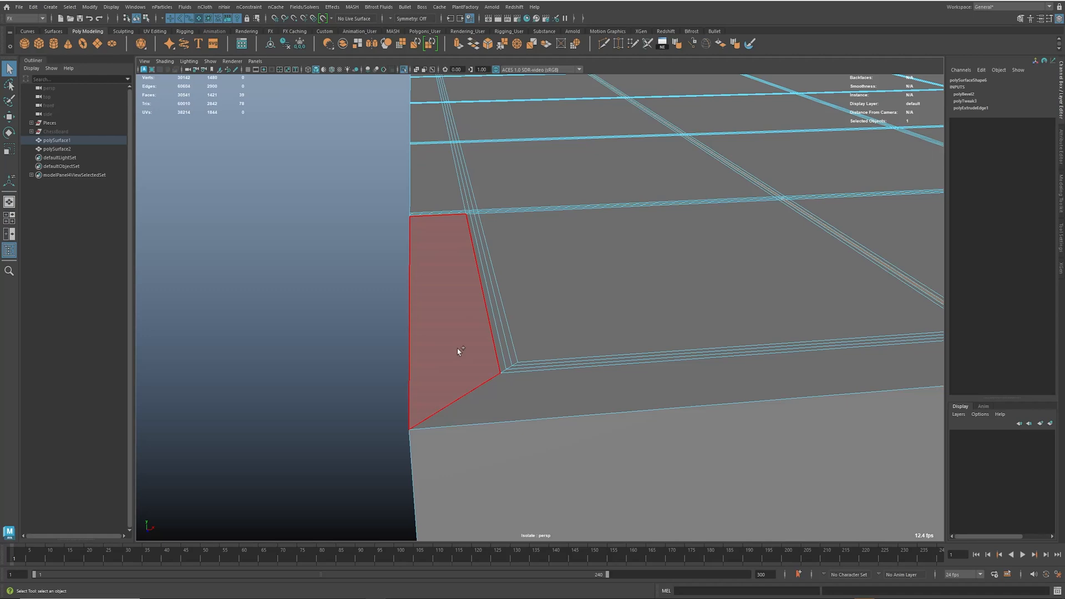
left_click(504, 347, "shift")
double_click(514, 367, "shift")
middle_click_drag(770, 345, 536, 326, "alt")
scroll(547, 284, "up", 1)
Step: Add the middle face strips of the other grid lines running in the same direction to the selection
middle_click_drag(577, 248, 792, 306, "alt")
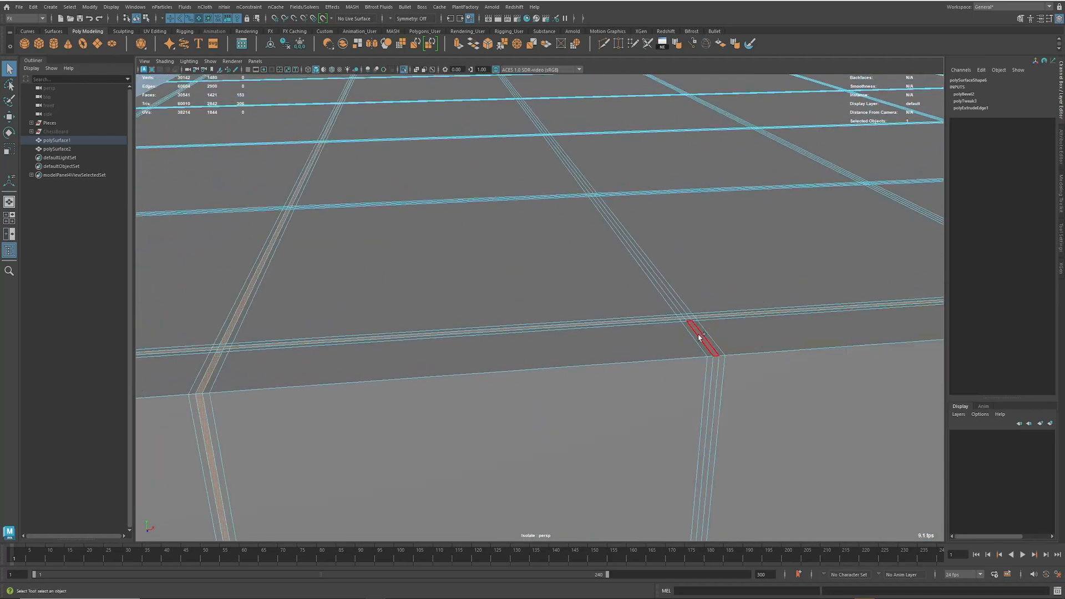
double_click(690, 322, "shift")
middle_click_drag(689, 322, 561, 339, "alt")
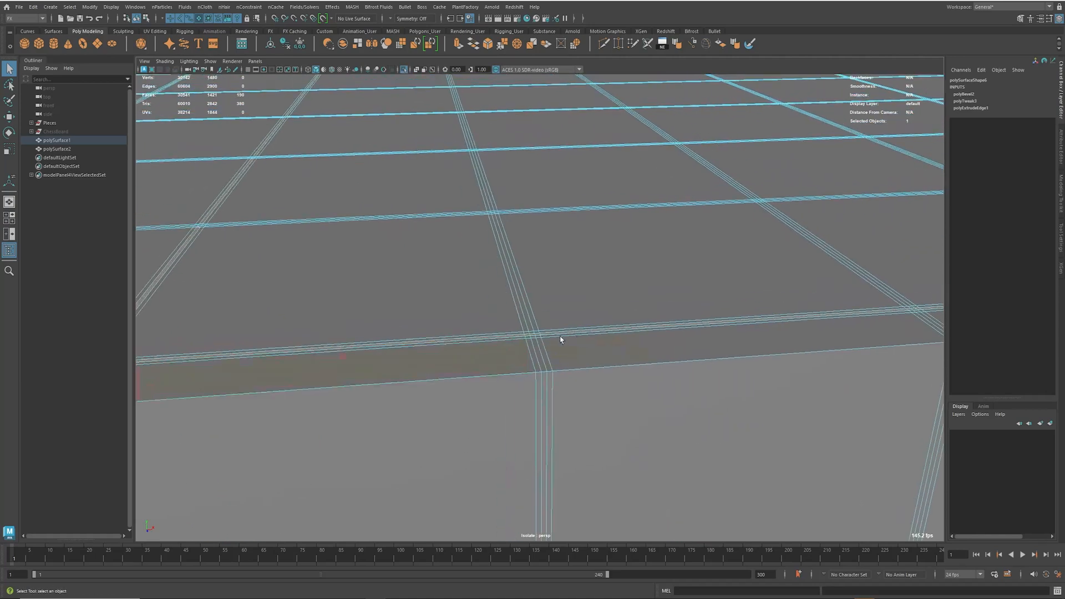
double_click(534, 339, "shift")
middle_click_drag(535, 335, 599, 340, "alt")
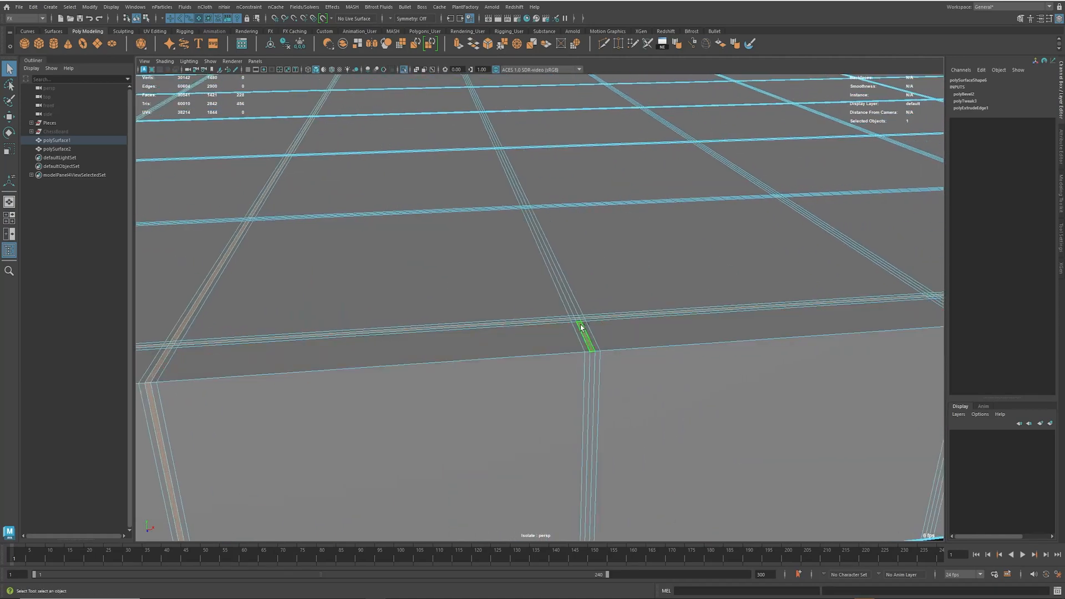
double_click(578, 322, "shift")
middle_click_drag(732, 328, 601, 349, "alt")
double_click(546, 347, "shift")
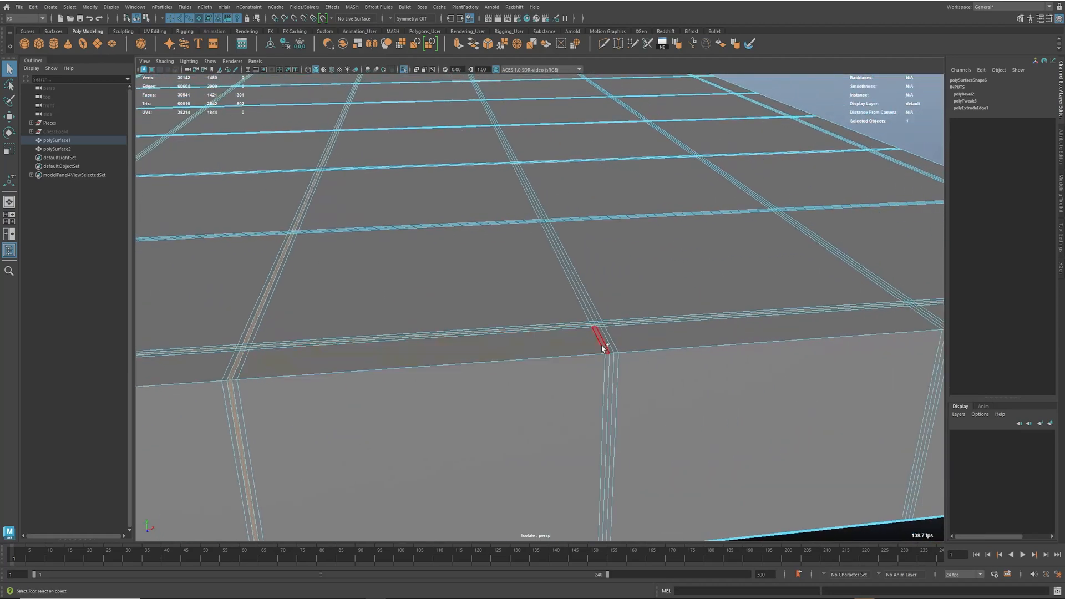
double_click(598, 327, "shift")
middle_click_drag(659, 332, 557, 330, "alt")
double_click(502, 334, "shift")
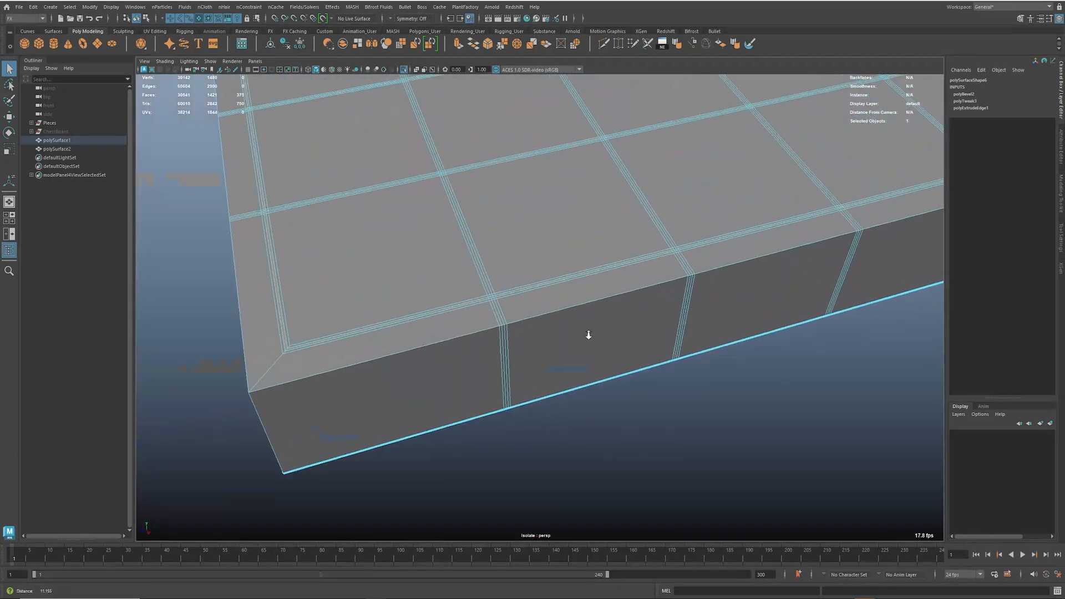
Step: Add the middle face strips of the first perpendicular grid lines from the adjacent side of the board
scroll(557, 330, "up", 5)
double_click(447, 292, "shift")
middle_click_drag(621, 333, 528, 373, "alt")
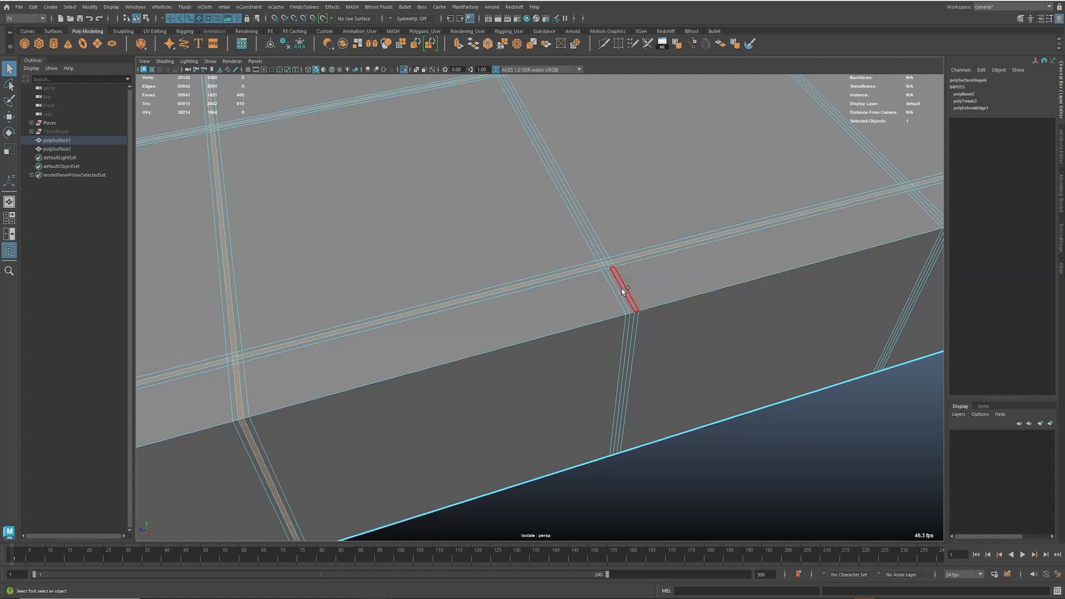
double_click(610, 271, "shift")
middle_click_drag(638, 277, 531, 284, "alt")
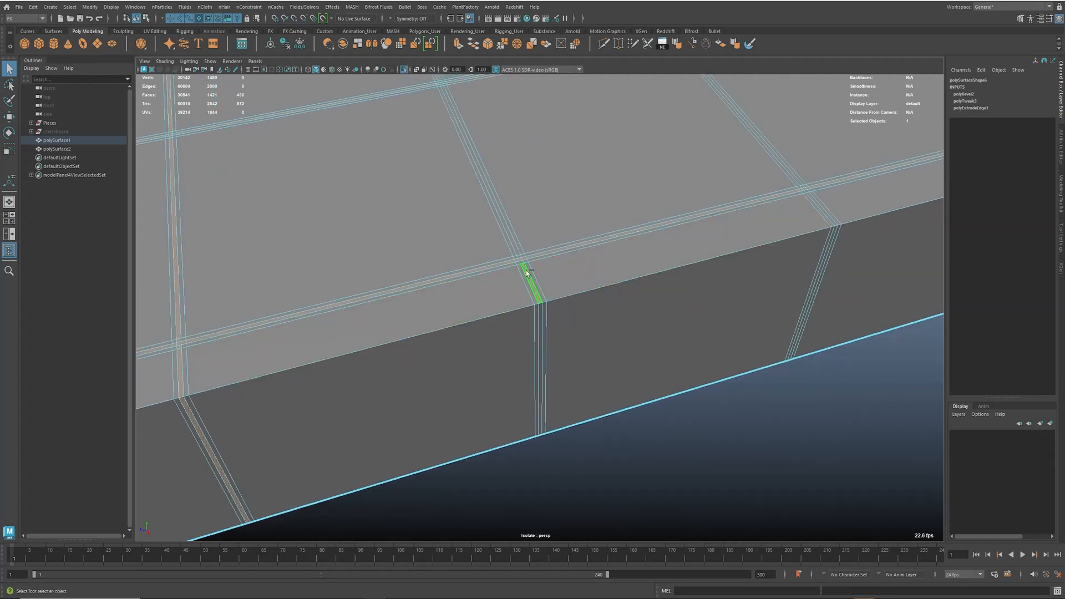
double_click(521, 263, "shift")
middle_click_drag(656, 288, 469, 355, "alt")
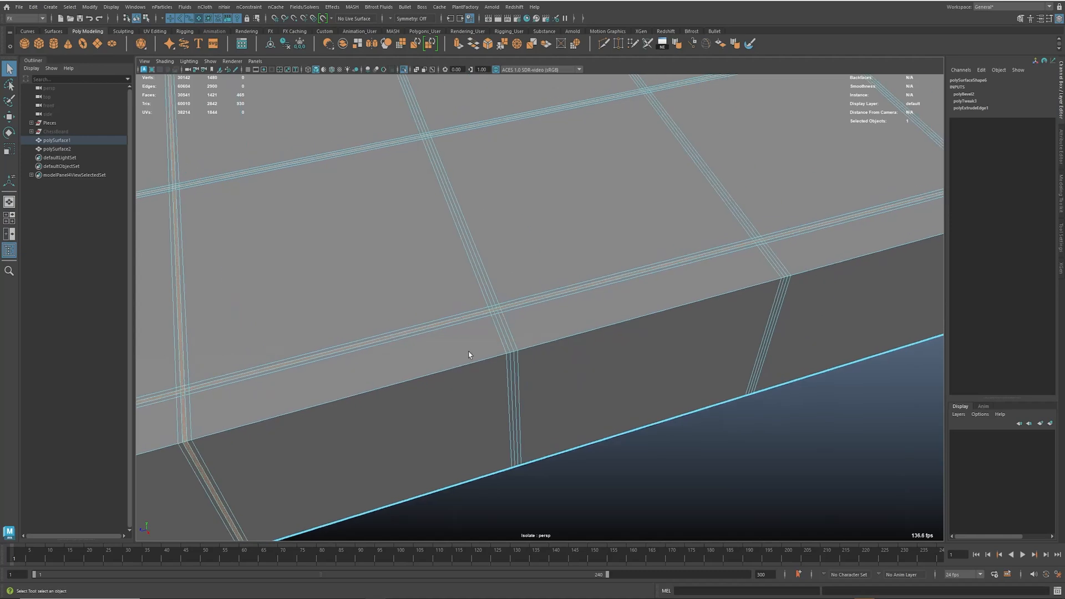
Step: Undo the mistaken strip selection and add the middle face strips of the remaining perpendicular grid lines
double_click(496, 312, "shift")
key("ctrl+z")
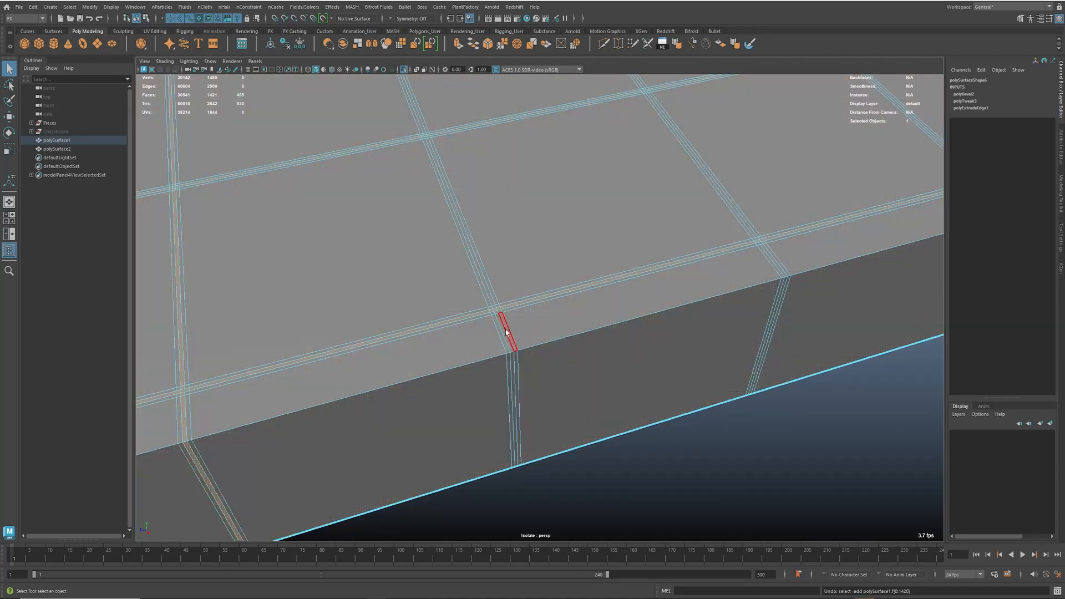
left_click(504, 334, "shift")
double_click(497, 313, "shift")
mouse_move(730, 320)
middle_mouse_down("alt")
mouse_move(560, 362)
mouse_move(714, 323)
middle_mouse_up("alt")
scroll(529, 340, "down", 1)
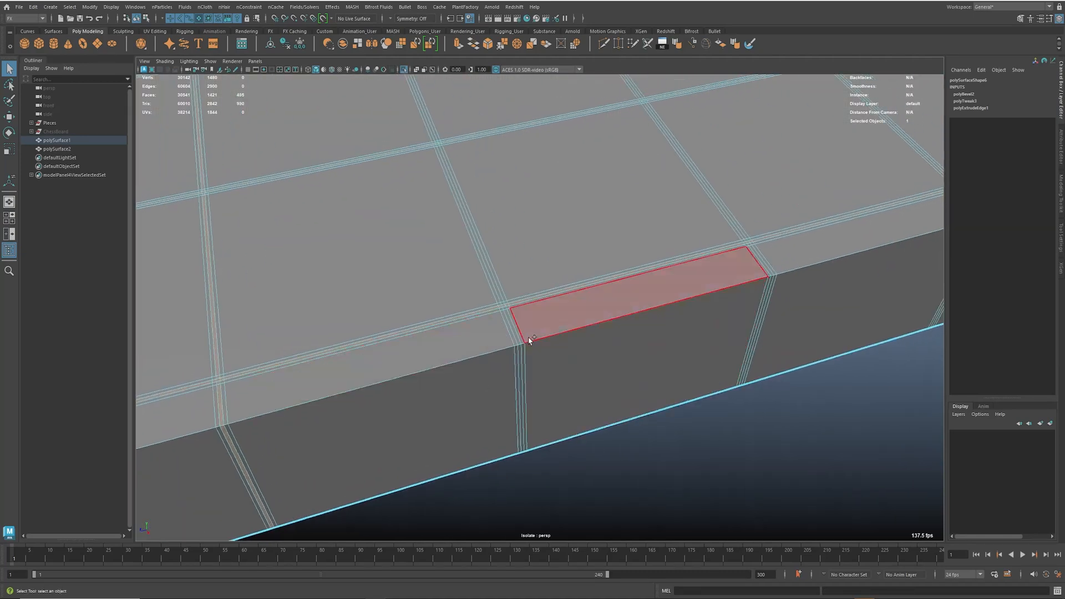
double_click(506, 310, "shift")
middle_click_drag(512, 377, 540, 387, "alt")
scroll(540, 388, "down", 1)
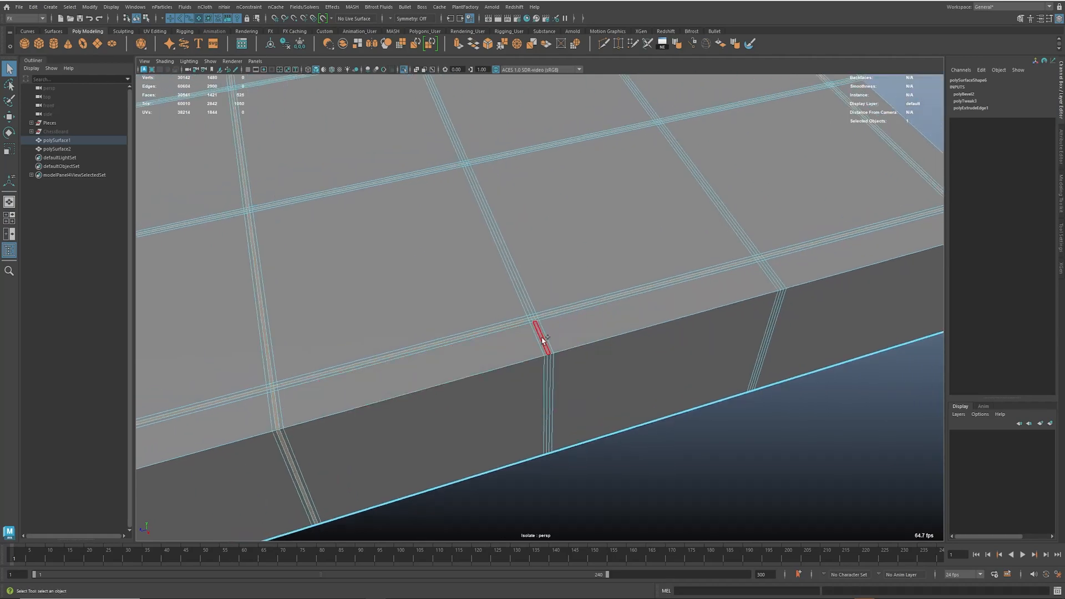
double_click(713, 347, "shift")
middle_click_drag(713, 348, 520, 409, "alt")
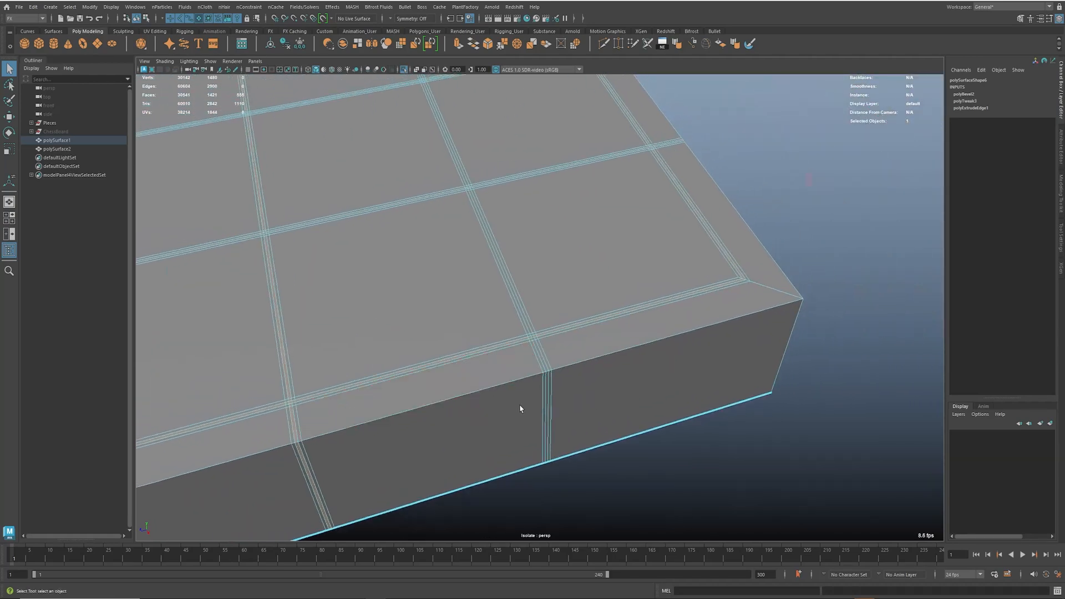
double_click(535, 339, "shift")
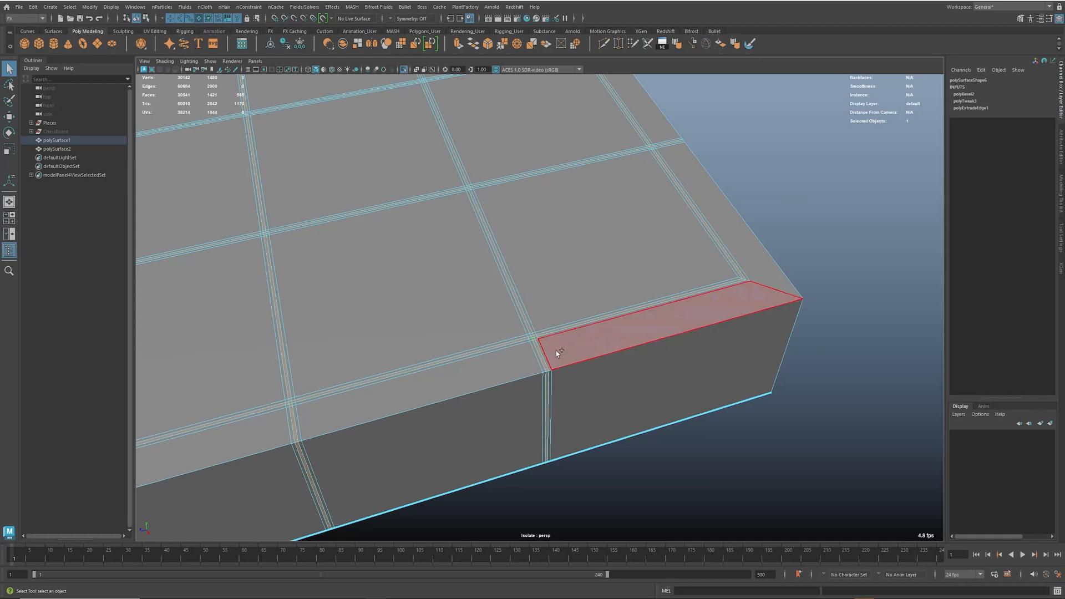
Step: Try lowering the selected middle face strips along the board's grid lines and inspect the resulting grooves from the side
scroll(556, 350, "down", 3)
left_click_drag(632, 373, 783, 333, "alt")
key("w")
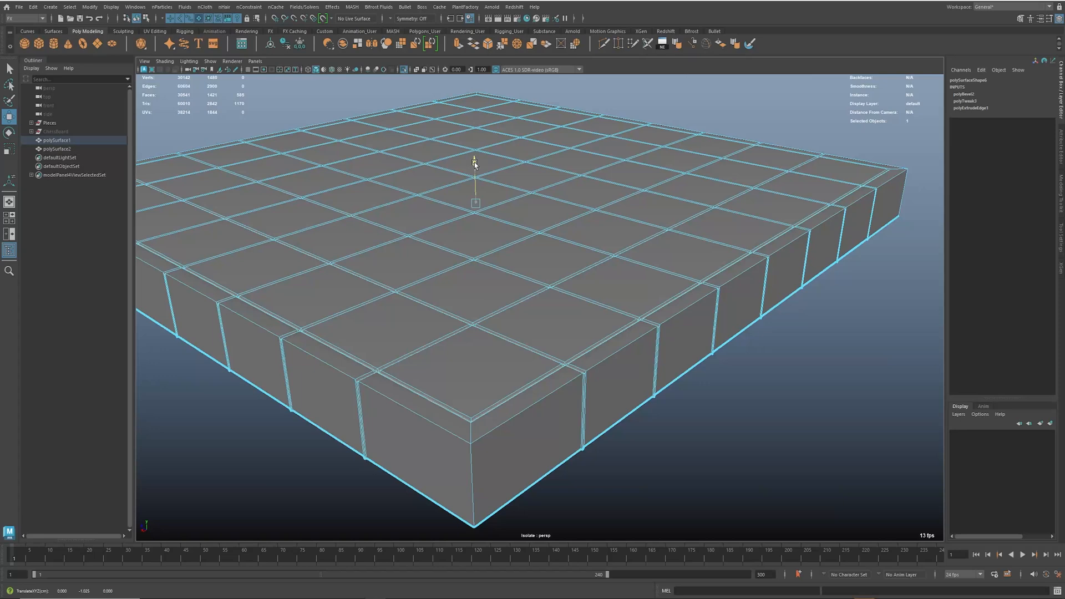
left_click_drag(476, 167, 478, 194, "alt")
right_click_drag(478, 194, 542, 228, "alt")
left_click_drag(542, 228, 604, 278, "alt")
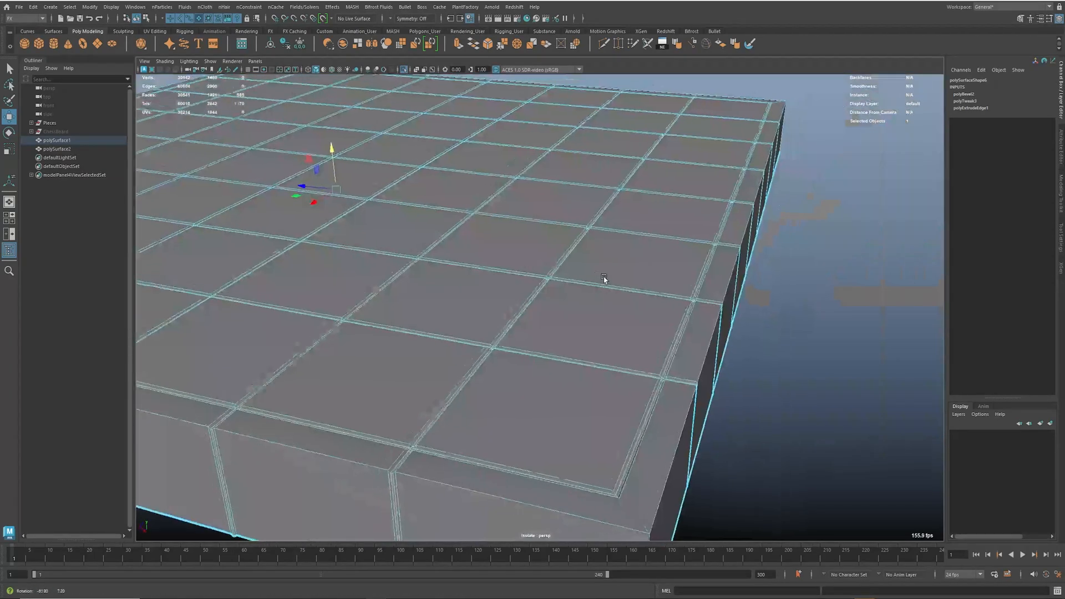
middle_click_drag(603, 278, 552, 211, "alt")
right_click_drag(551, 211, 627, 287, "alt")
left_click_drag(627, 285, 590, 281, "alt")
left_click_drag(524, 337, 503, 323, "alt")
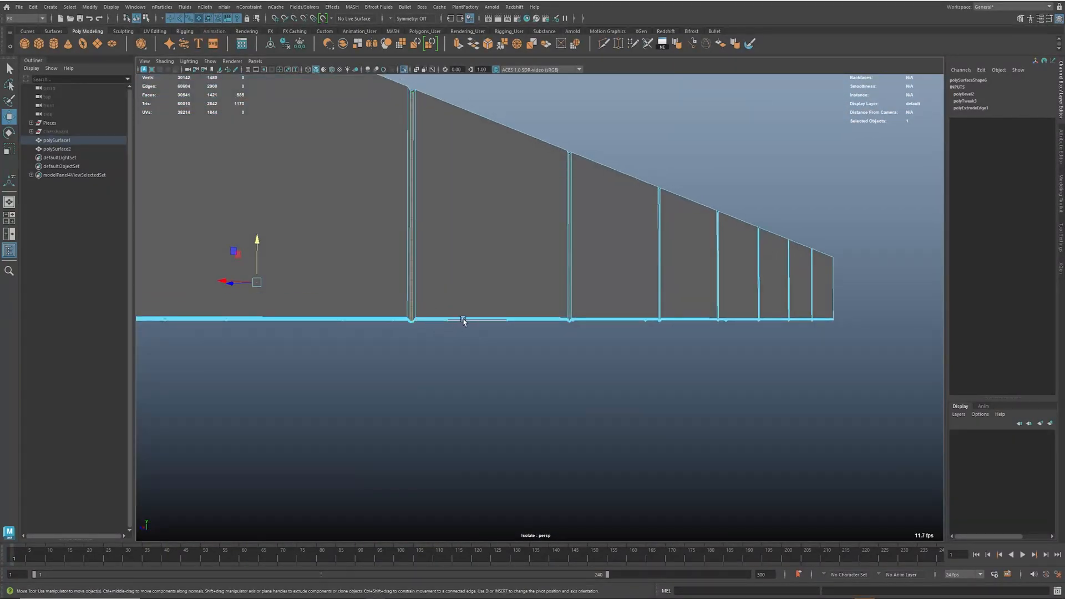
left_click_drag(488, 263, 516, 290, "alt")
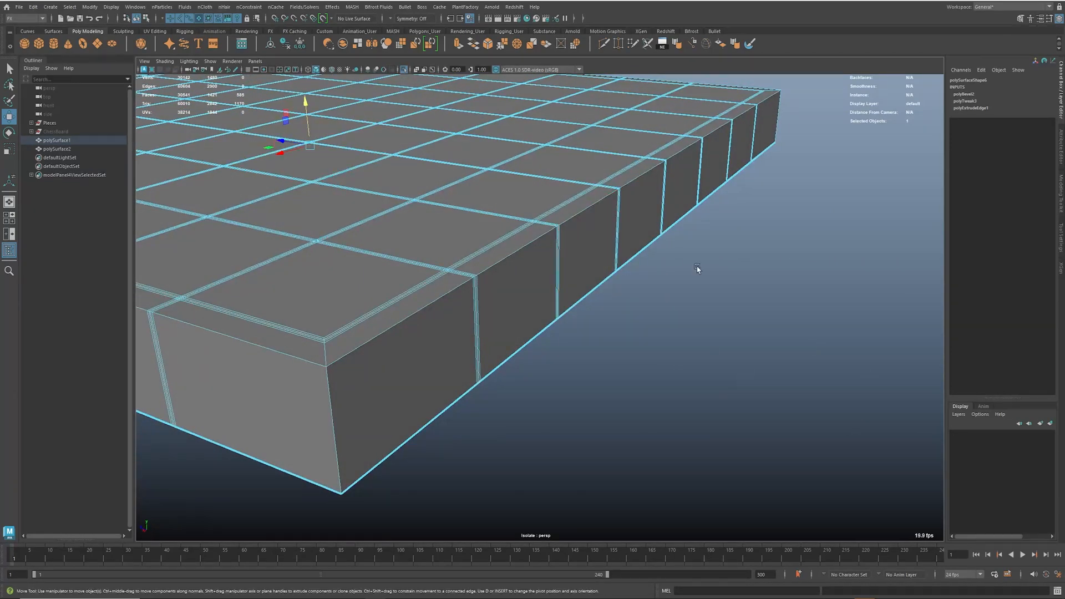
key("ctrl+z")
Step: Lower the selected middle face strips to form shallow grooves between the board's squares
mouse_move(766, 308)
middle_mouse_down()
mouse_move(775, 311)
mouse_move(766, 311)
middle_mouse_up()
key("w")
left_click_drag(766, 309, 466, 341, "alt")
right_click_drag(466, 341, 685, 355, "alt")
left_click_drag(685, 355, 656, 348, "alt")
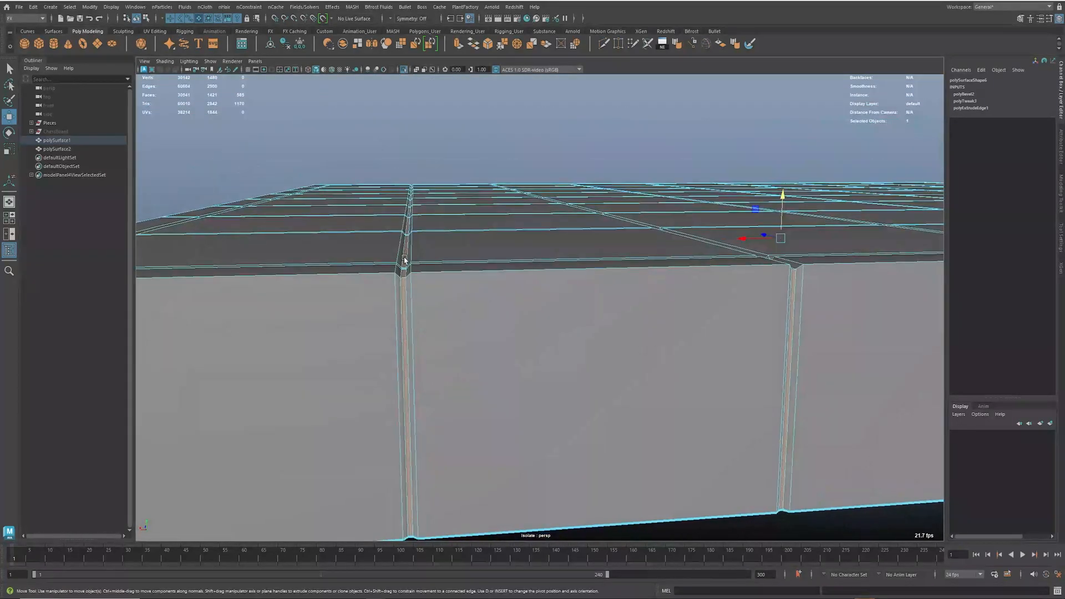
middle_click_drag(454, 295, 530, 302, "alt")
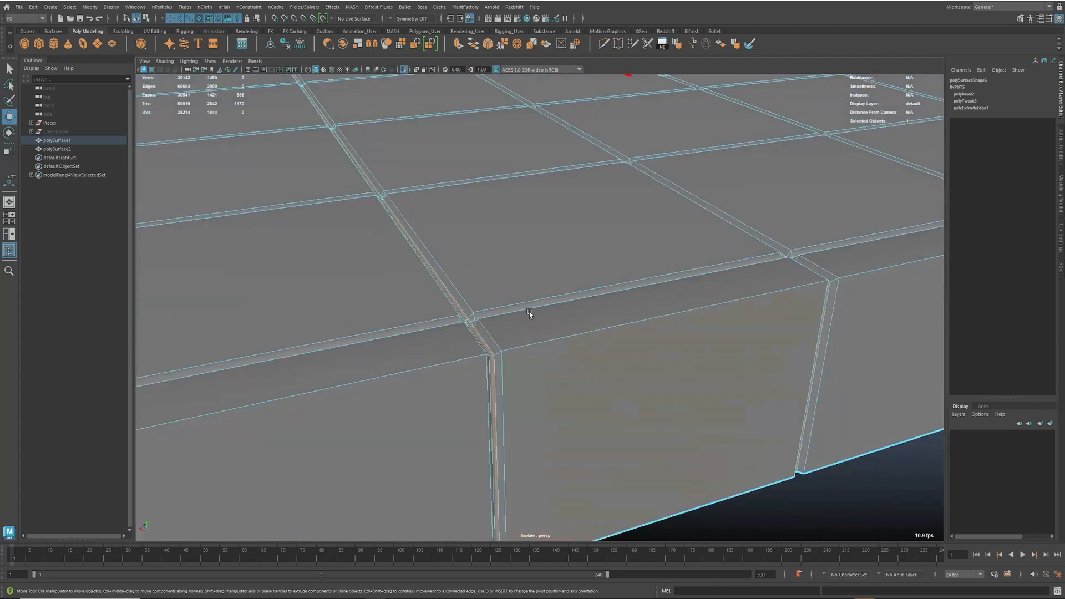
right_click_drag(530, 314, 499, 318, "alt")
left_click_drag(500, 318, 582, 333, "alt")
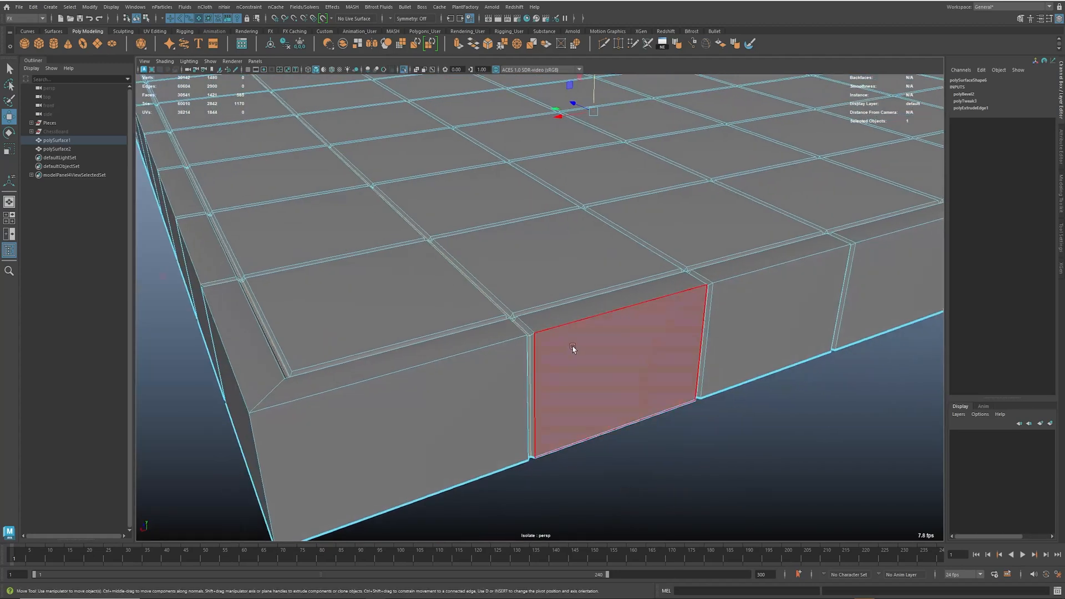
Step: Select the board's outer top edge loop together with the diagonal and vertical edges at its corners
mouse_move(442, 362)
left_mouse_down("alt")
mouse_move(488, 321)
mouse_move(421, 354)
mouse_move(433, 349)
left_mouse_up("alt")
right_click_drag(444, 410, 445, 395)
double_click(447, 394)
left_click_drag(621, 416, 468, 250, "alt")
scroll(468, 250, "down", 3)
middle_click_drag(468, 249, 610, 365, "alt")
left_click_drag(611, 365, 513, 409, "alt")
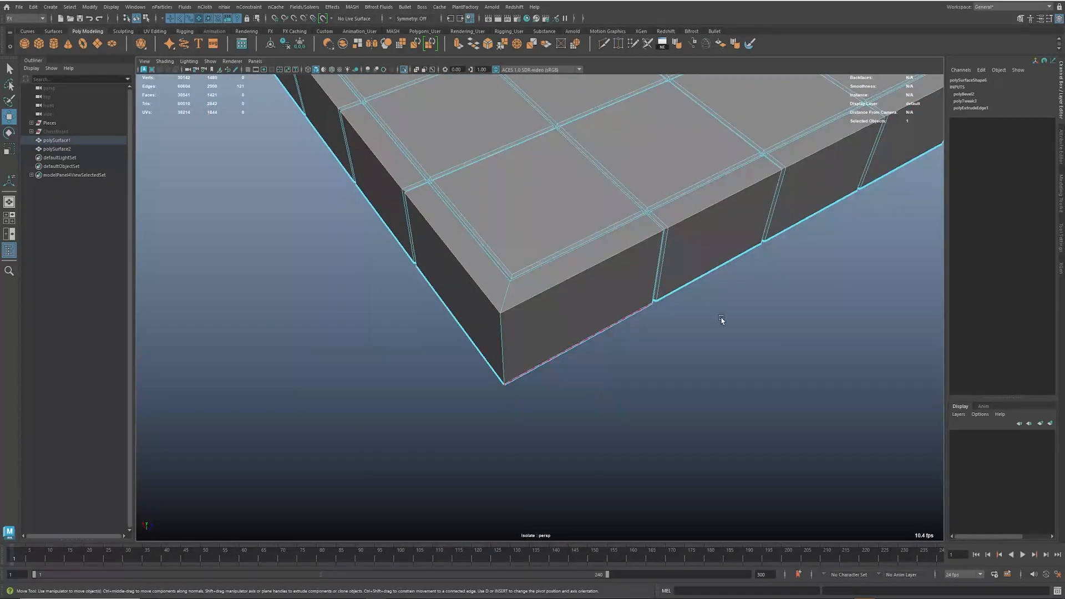
mouse_move(506, 360)
left_mouse_down("alt")
mouse_move(357, 431)
mouse_move(563, 314)
mouse_move(580, 369)
mouse_move(494, 358)
left_mouse_up("alt")
middle_click_drag(506, 334, 516, 344, "alt")
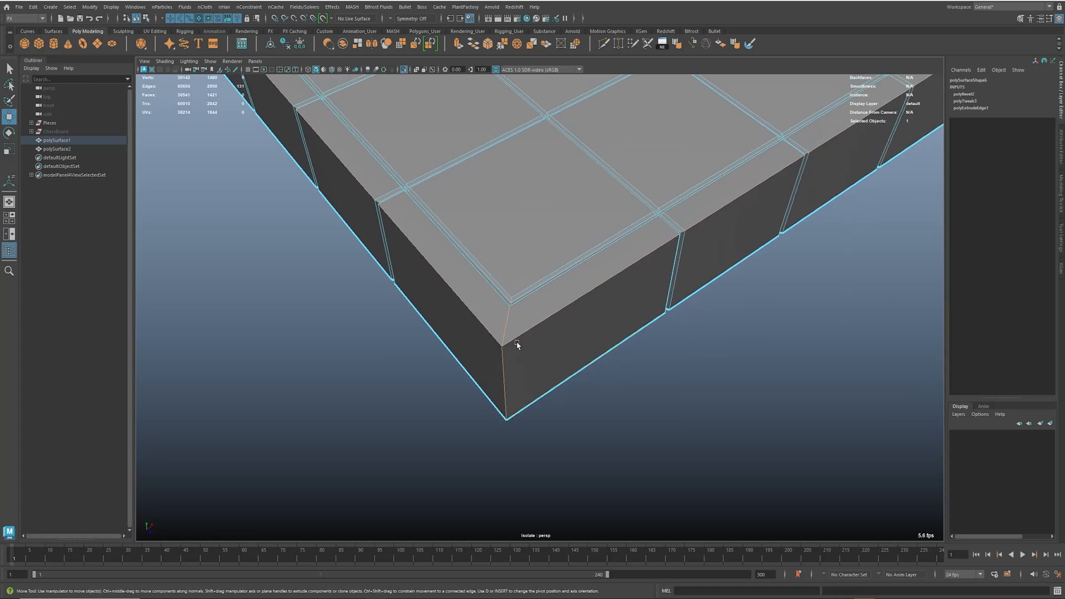
right_click_drag(516, 344, 590, 366, "alt")
middle_click_drag(550, 343, 590, 359, "alt")
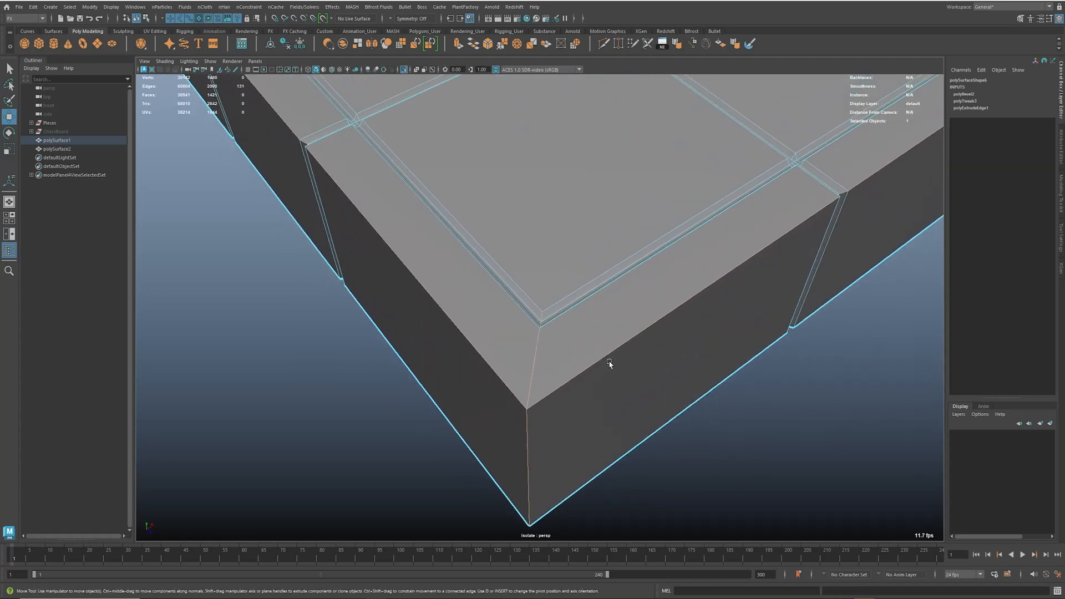
Step: Try a two-segment bevel with a fraction of 0.5 on the selected border and corner edges
left_click(607, 357)
key("ctrl+b")
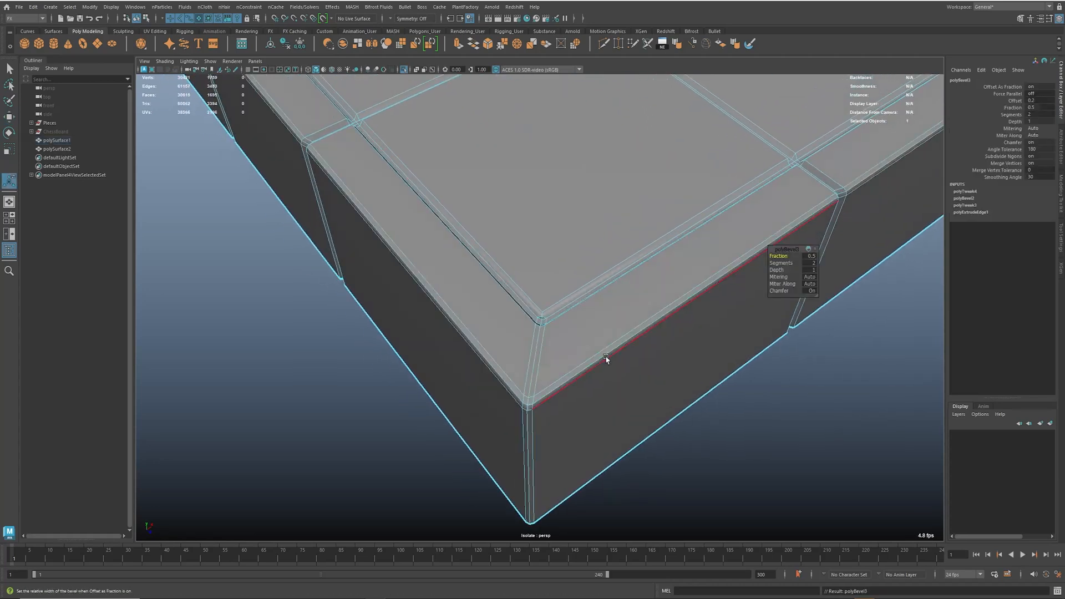
key("ctrl+z")
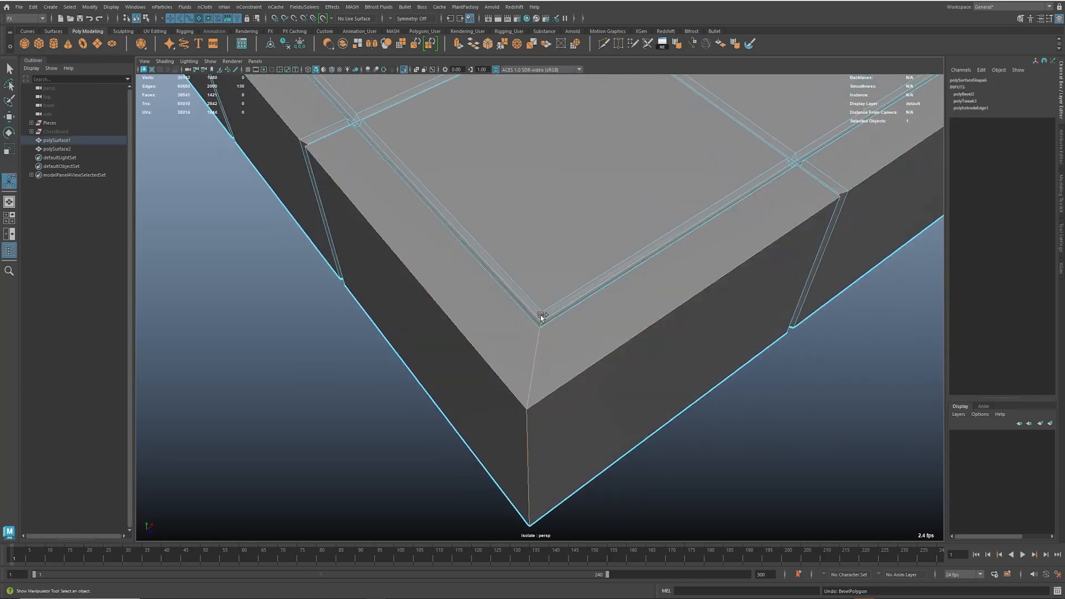
Step: Examine the board's corner in smooth preview and return to the unsmoothed display
left_click_drag(847, 309, 723, 328, "alt")
right_click_drag(724, 328, 654, 316, "alt")
middle_click_drag(654, 317, 577, 283, "alt")
right_click_drag(577, 283, 600, 303, "alt")
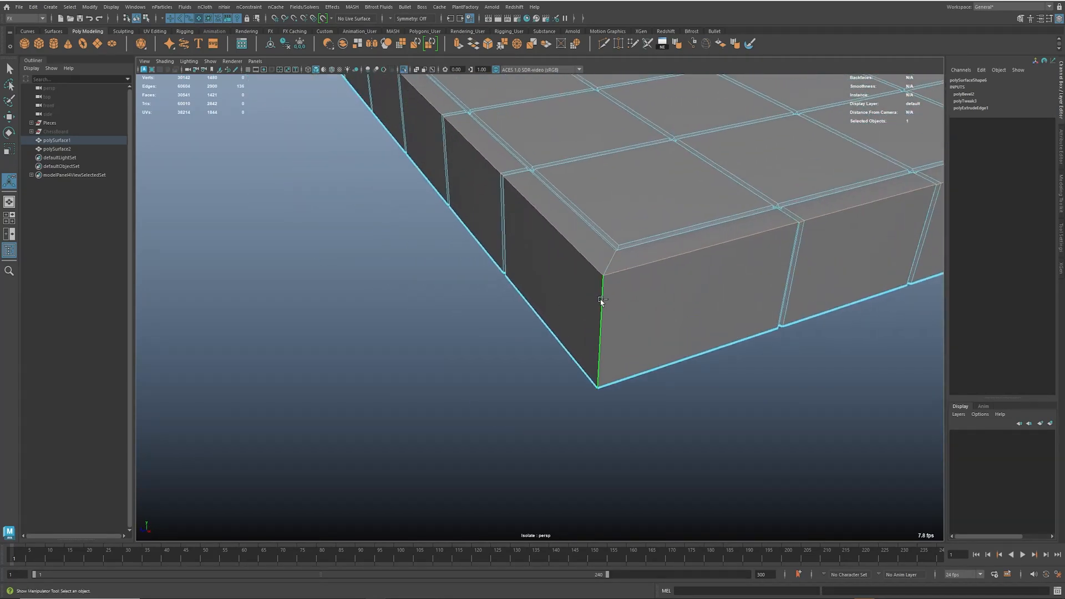
left_click_drag(601, 301, 600, 302, "alt")
key("3")
left_click_drag(589, 294, 616, 355, "alt")
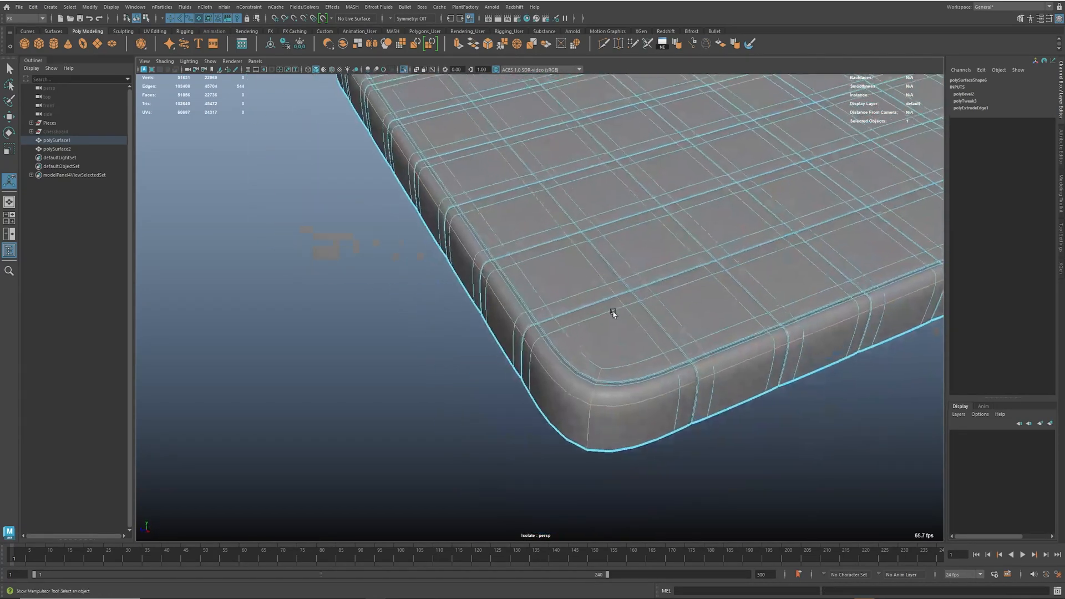
key("1")
Step: Bevel the selected border and corner edges with two segments and a fraction of 0.23
middle_click_drag(628, 343, 578, 309, "alt")
scroll(577, 305, "up", 3)
right_click_drag(588, 283, 614, 285, "shift")
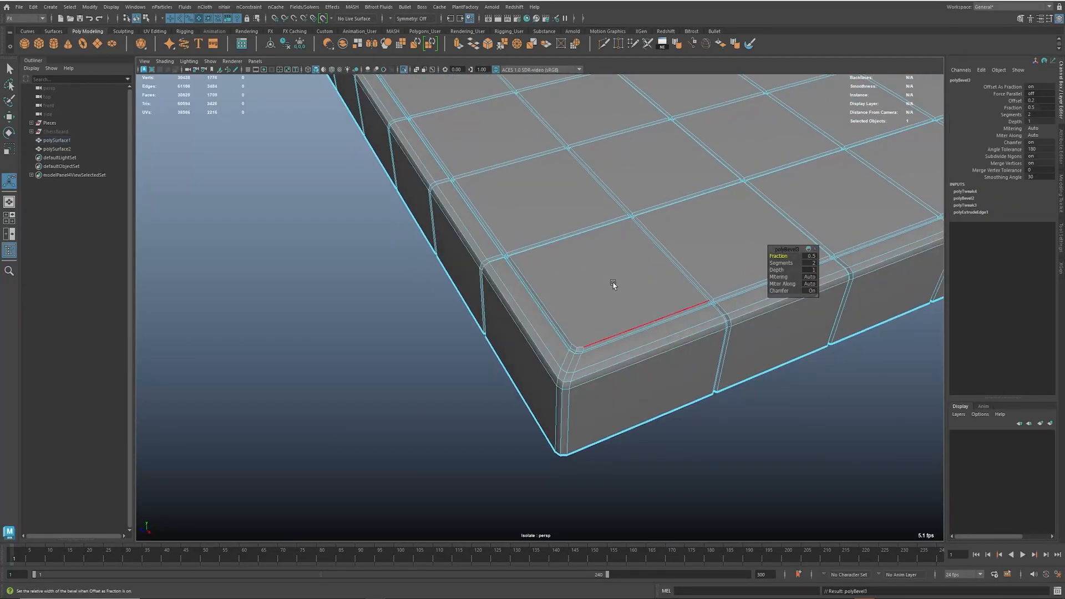
middle_click_drag(687, 289, 669, 284)
left_click_drag(659, 303, 535, 311, "alt")
middle_click_drag(535, 312, 653, 316, "alt")
scroll(654, 317, "up", 3)
scroll(653, 317, "up", 3)
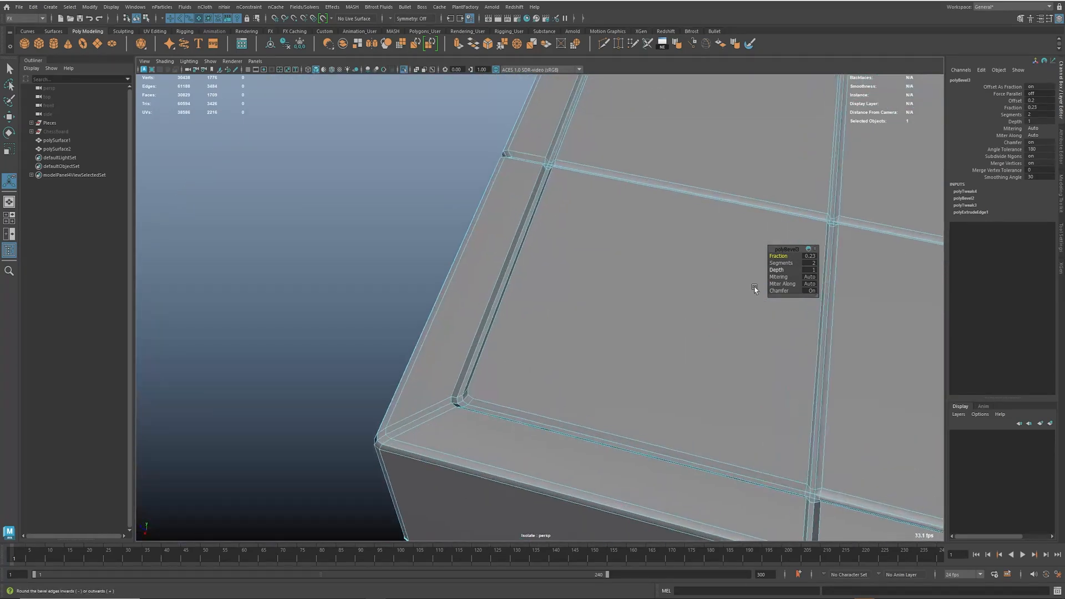
middle_click_drag(575, 372, 608, 340, "alt")
middle_click_drag(674, 328, 648, 333, "alt")
scroll(647, 334, "down", 2)
key("q")
Step: Merge the extra bevel vertices at the first inner corner of the playing surface with Target Weld
left_click(533, 353)
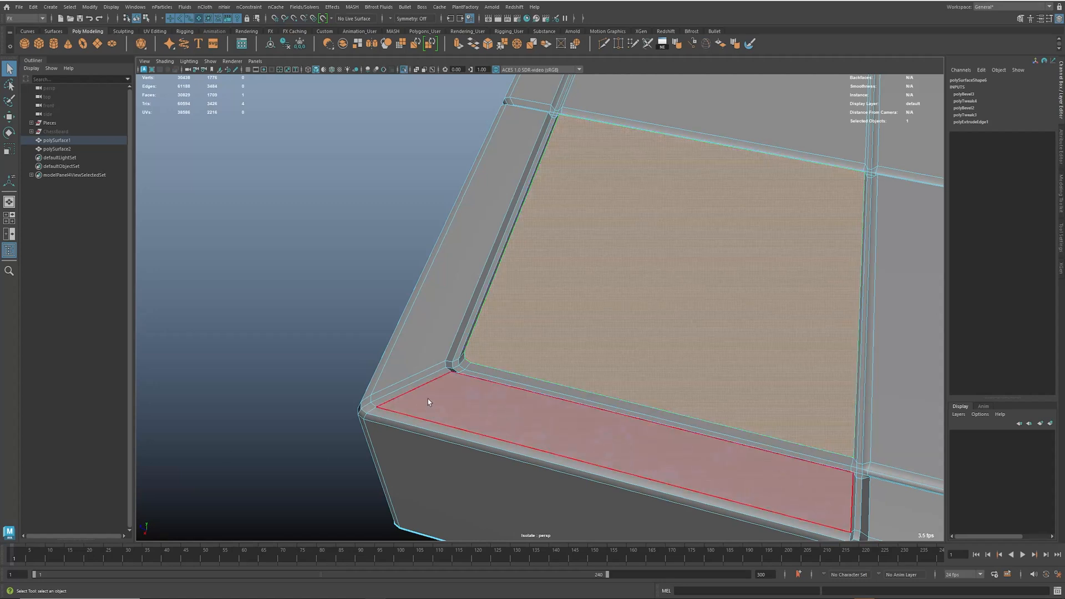
middle_click_drag(456, 364, 521, 373, "alt")
right_click_drag(520, 373, 554, 387, "alt")
right_click_drag(653, 309, 589, 308)
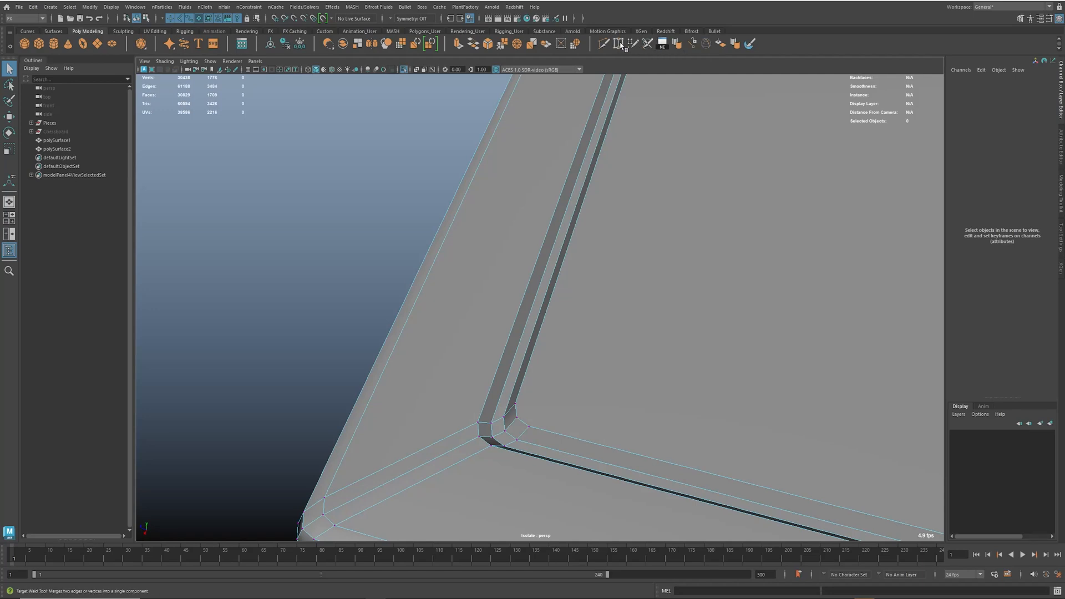
left_click(619, 44)
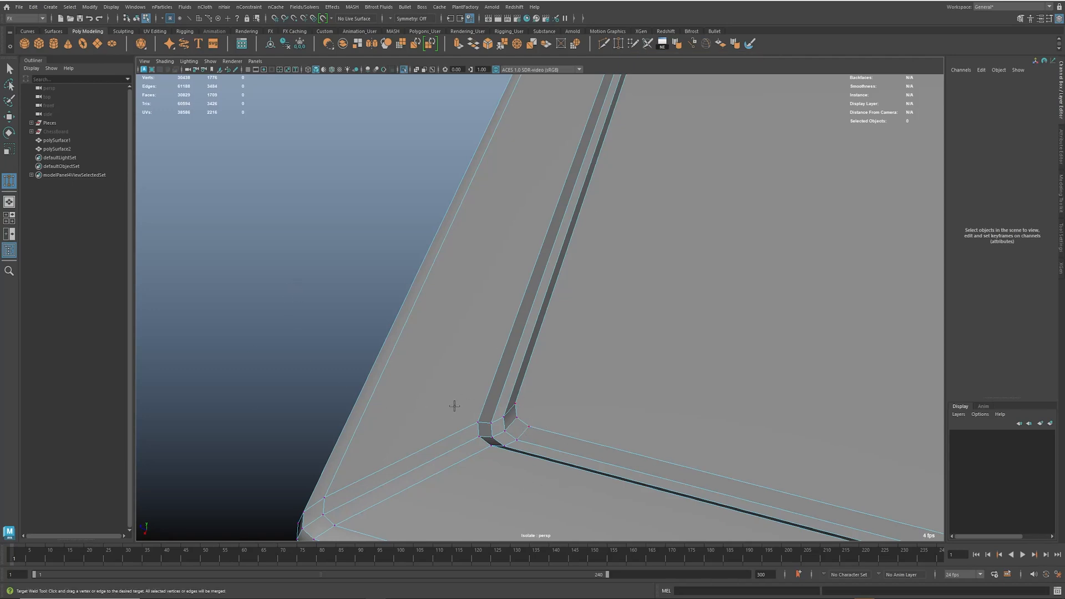
left_click_drag(528, 423, 516, 416)
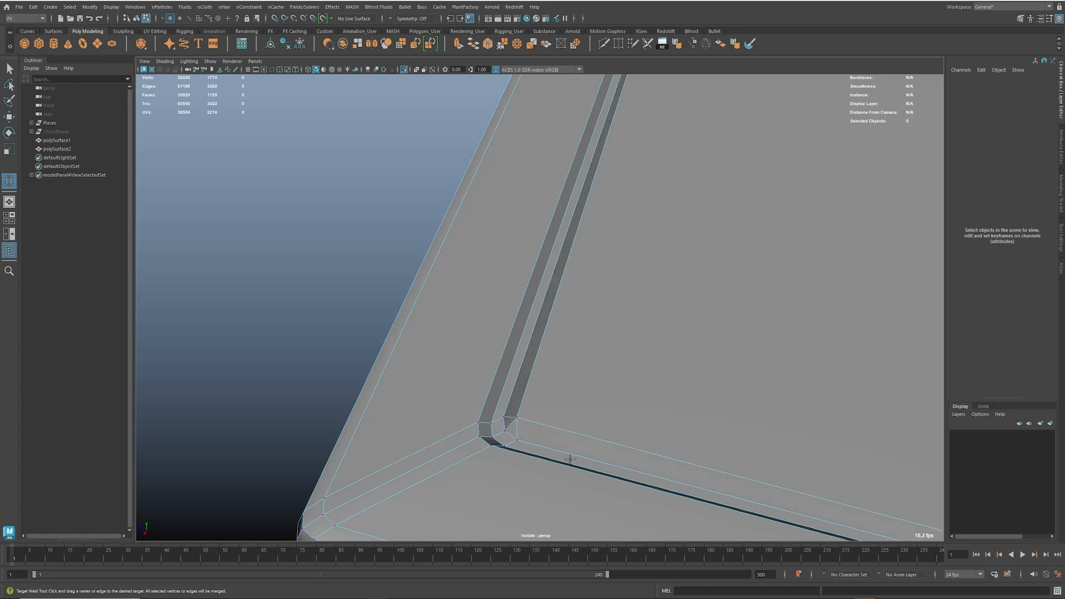
Step: Weld the extra bevel vertices together at the next two inner corners of the playing surface
middle_click_drag(698, 443, 532, 427, "alt")
right_click_drag(533, 428, 294, 394, "alt")
middle_click_drag(693, 405, 383, 338, "alt")
right_click_drag(419, 360, 660, 361, "alt")
middle_click_drag(299, 388, 530, 373, "alt")
mouse_move(519, 425)
left_mouse_down()
mouse_move(545, 416)
mouse_move(537, 425)
left_mouse_up()
right_click_drag(727, 391, 660, 376, "alt")
left_click_drag(660, 375, 542, 377, "alt")
middle_click_drag(542, 376, 277, 366, "alt")
right_click_drag(432, 383, 833, 403, "alt")
left_click_drag(401, 425, 411, 430)
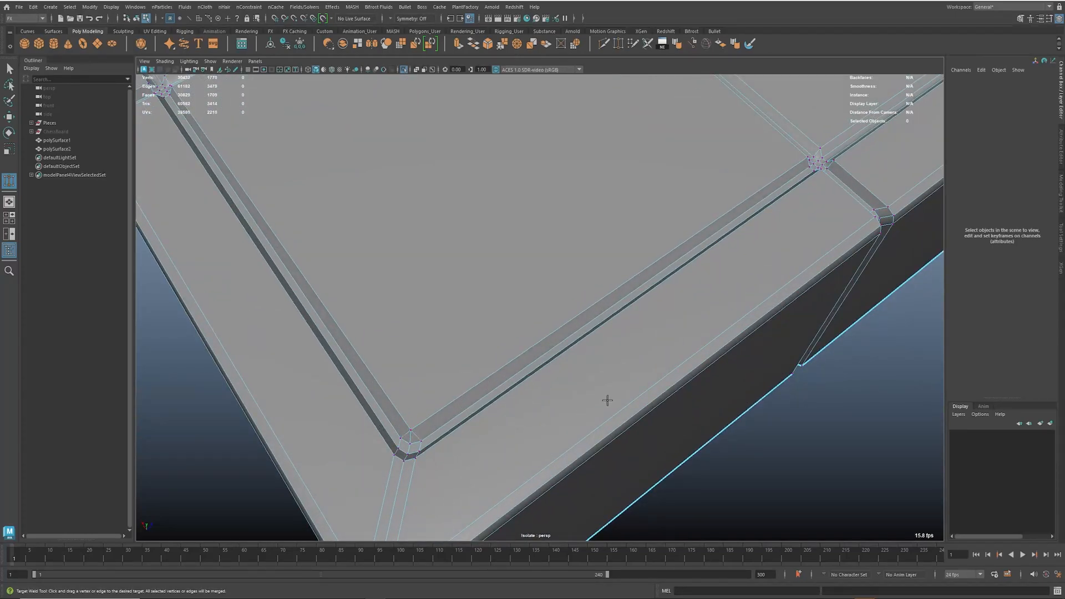
Step: Weld the extra bevel vertices into the middle vertex at the last inner corner of the playing surface
right_click_drag(595, 405, 608, 395, "alt")
left_click_drag(609, 394, 502, 391, "alt")
middle_click_drag(668, 405, 525, 326, "alt")
right_click_drag(525, 327, 509, 442, "alt")
middle_click_drag(509, 443, 472, 294, "alt")
right_click_drag(472, 294, 491, 332, "alt")
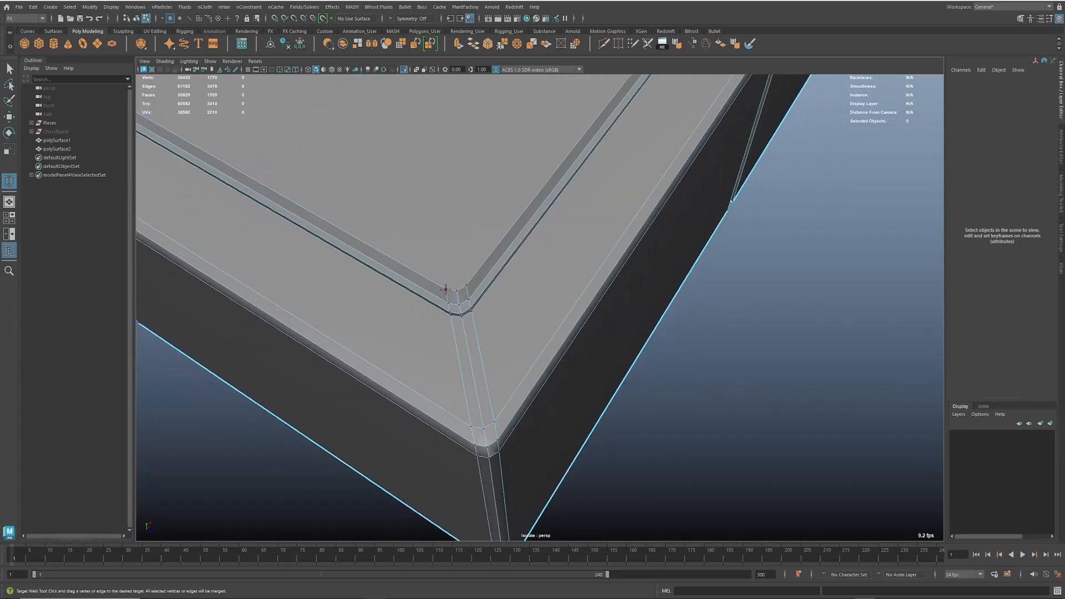
left_click_drag(452, 290, 457, 290)
Step: Delete the leftover short edge at this inner corner and at the adjacent one
key("w")
key("F10")
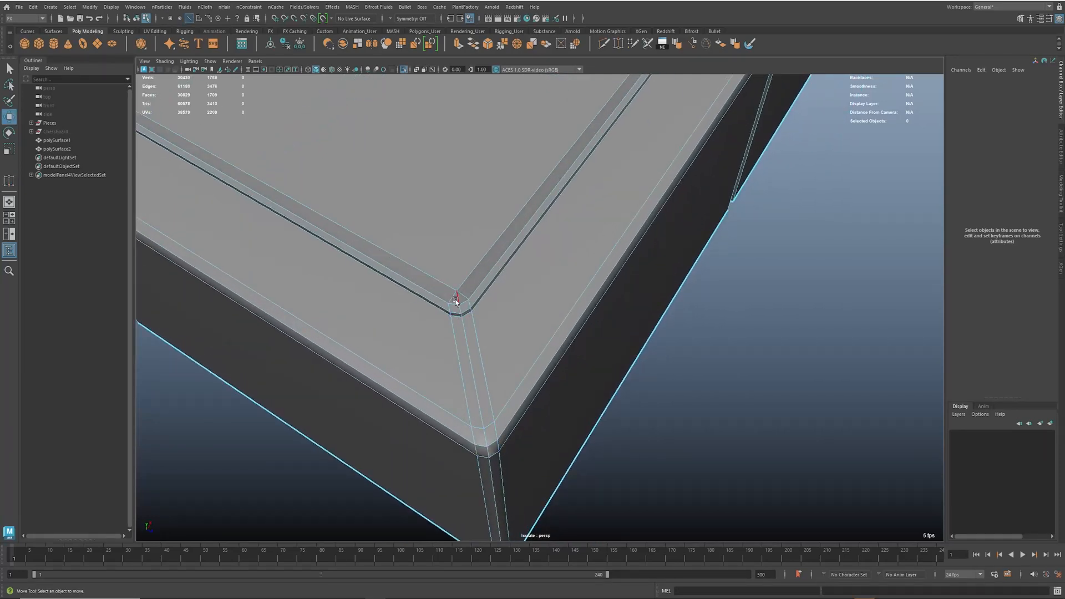
left_click(457, 303)
key("Delete")
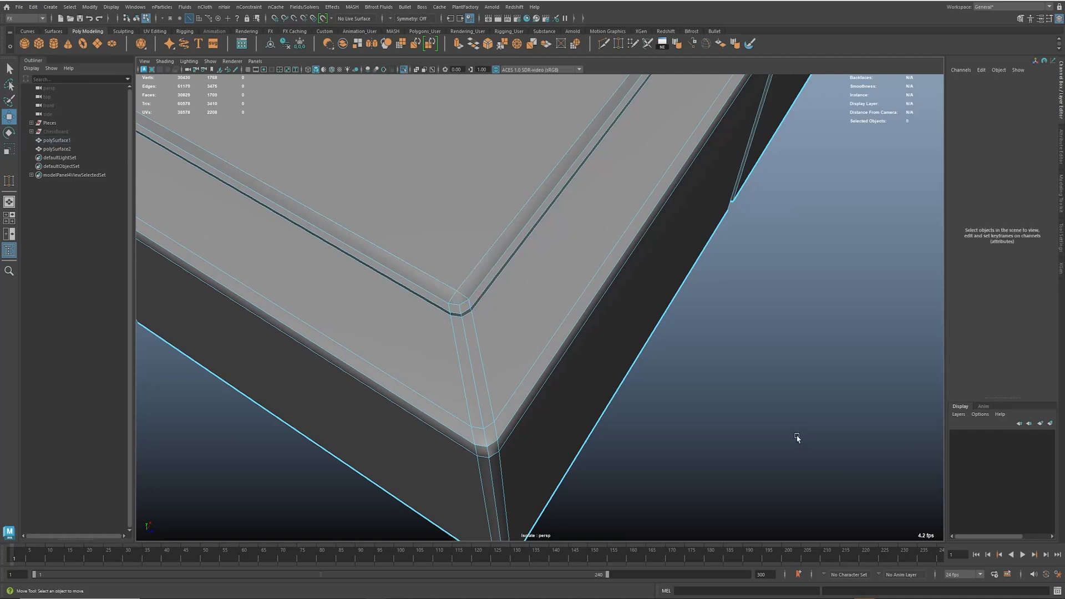
left_click_drag(797, 430, 585, 382, "alt")
right_click_drag(585, 382, 749, 347, "alt")
middle_click_drag(749, 347, 642, 361, "alt")
left_click(638, 334)
key("Delete")
Step: Delete the leftover short edges at the remaining two inner corners of the playing surface
scroll(696, 380, "down", 10)
scroll(696, 380, "up", 10)
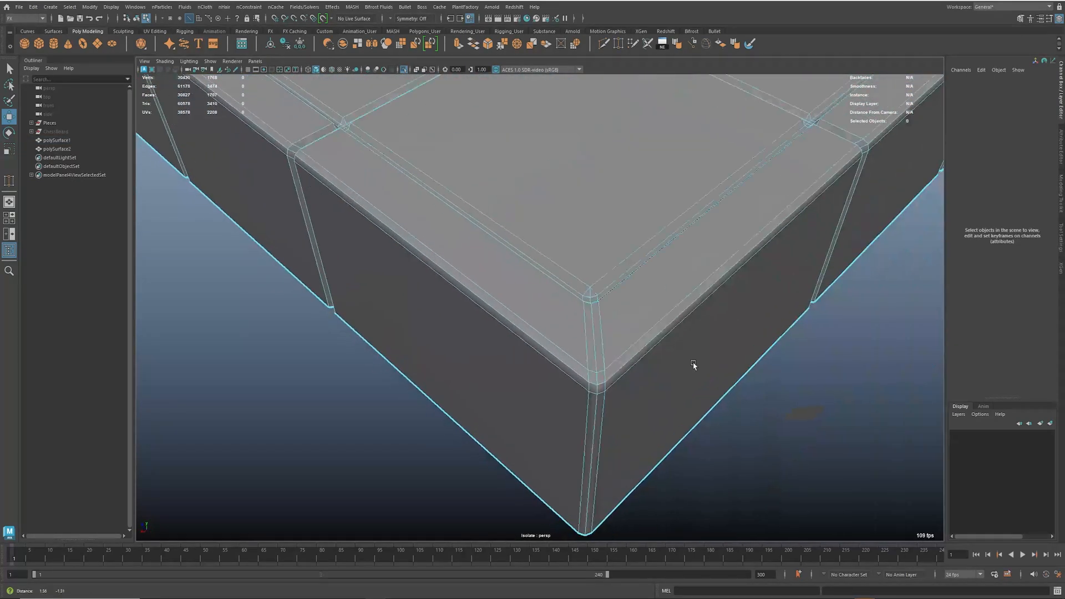
middle_click_drag(694, 364, 697, 373, "alt")
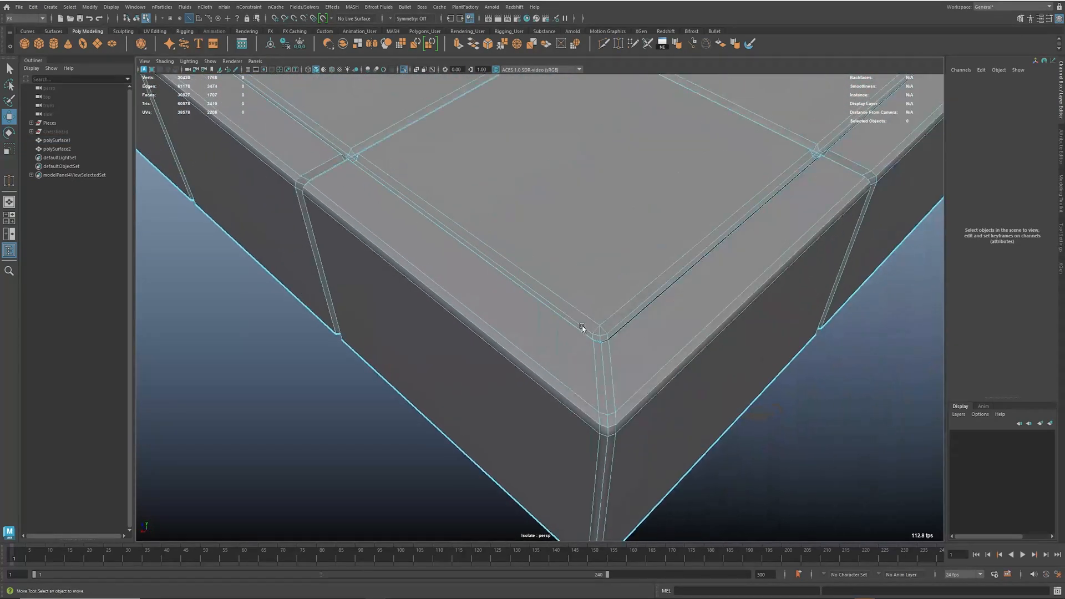
left_click(601, 332)
key("Delete")
left_click_drag(773, 381, 628, 361, "alt")
scroll(632, 358, "up", 8)
middle_click_drag(637, 355, 595, 360, "alt")
left_click(475, 381)
key("d")
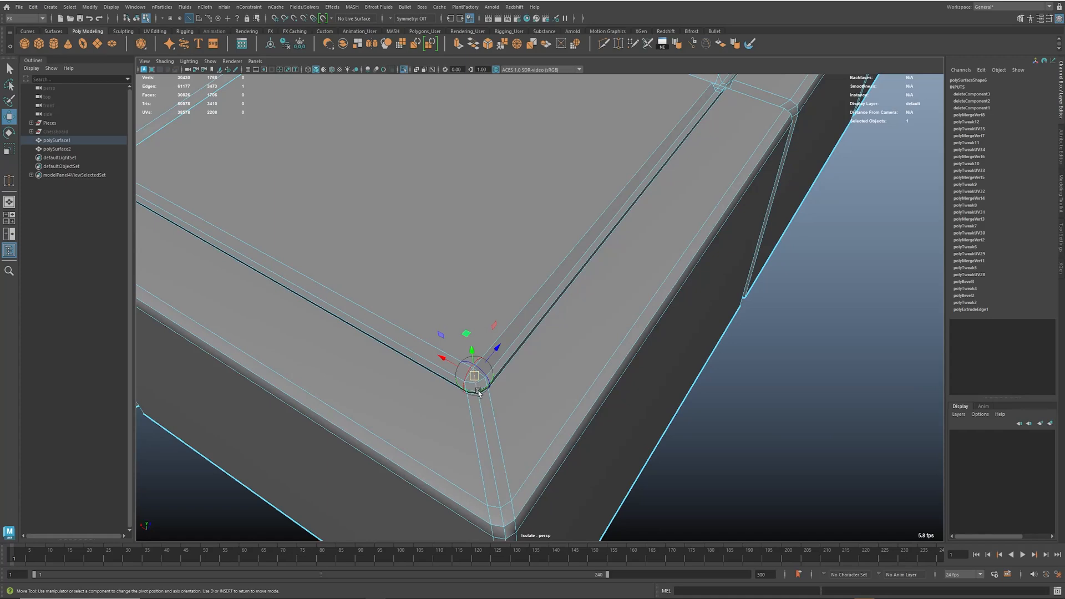
key("d")
key("Delete")
Step: Inspect the board's corners and grooves in smooth preview and return to the unsmoothed display
key("backslash")
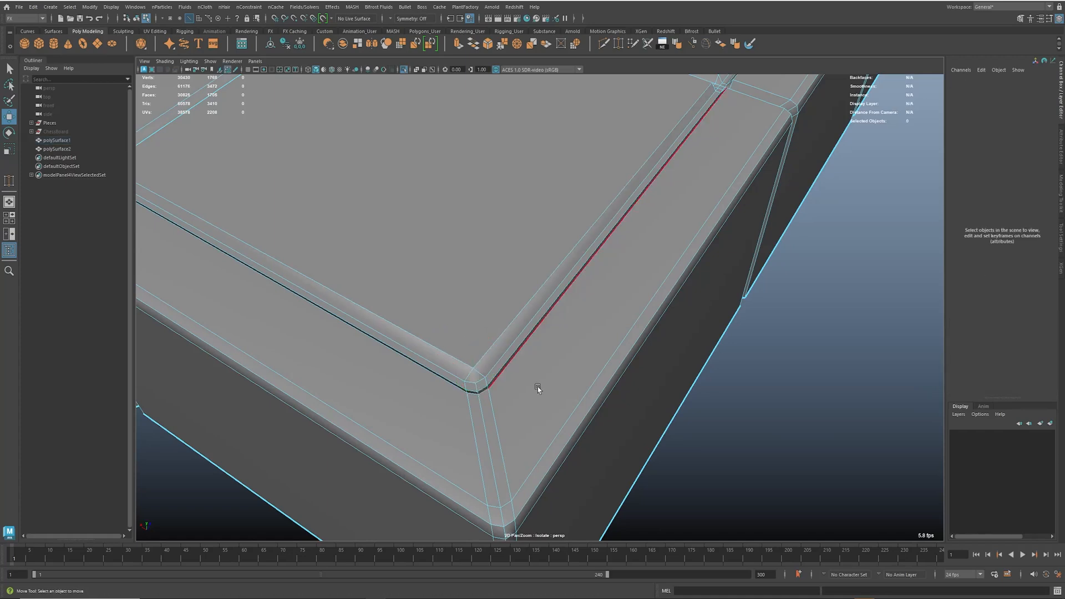
right_click_drag(687, 377, 630, 368, "alt")
left_click_drag(630, 368, 576, 368, "alt")
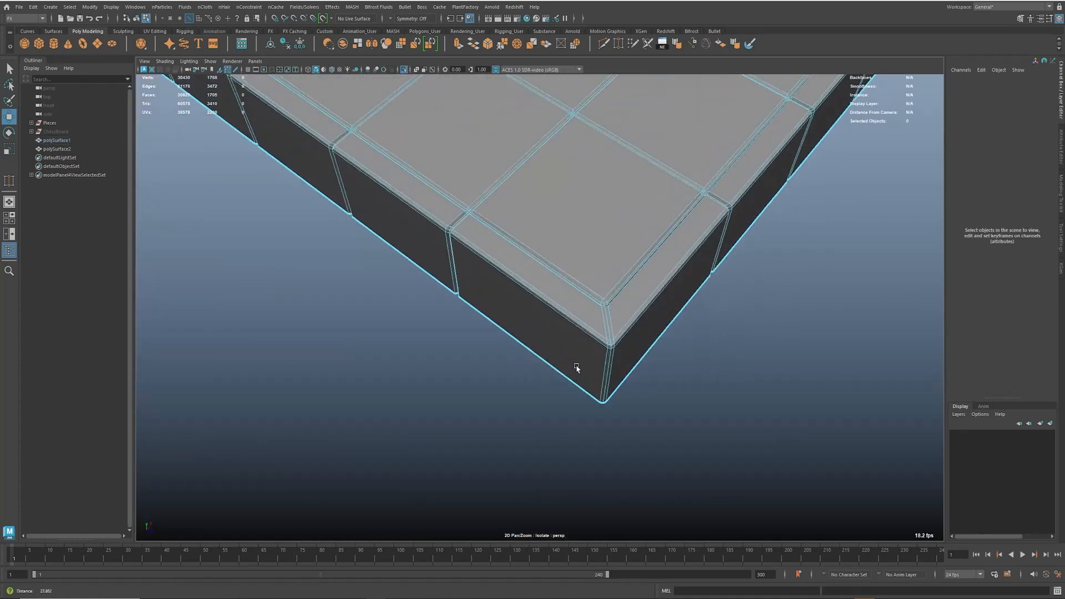
right_click_drag(576, 367, 597, 223, "alt")
key("3")
left_click(644, 361)
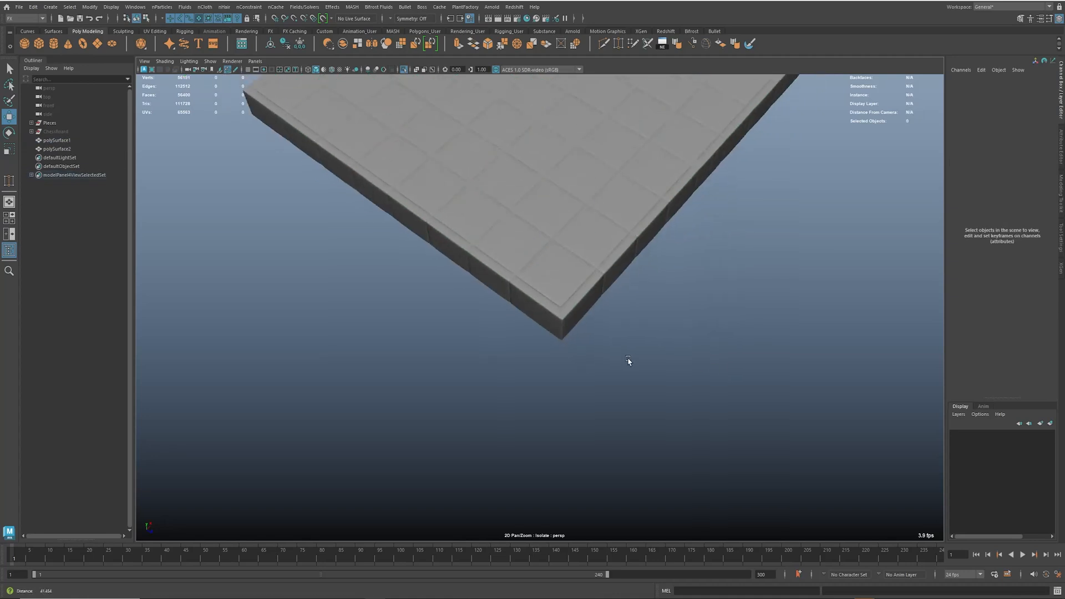
left_click_drag(644, 361, 606, 349, "alt")
middle_click_drag(607, 350, 597, 527, "alt")
right_click_drag(500, 395, 689, 401, "alt")
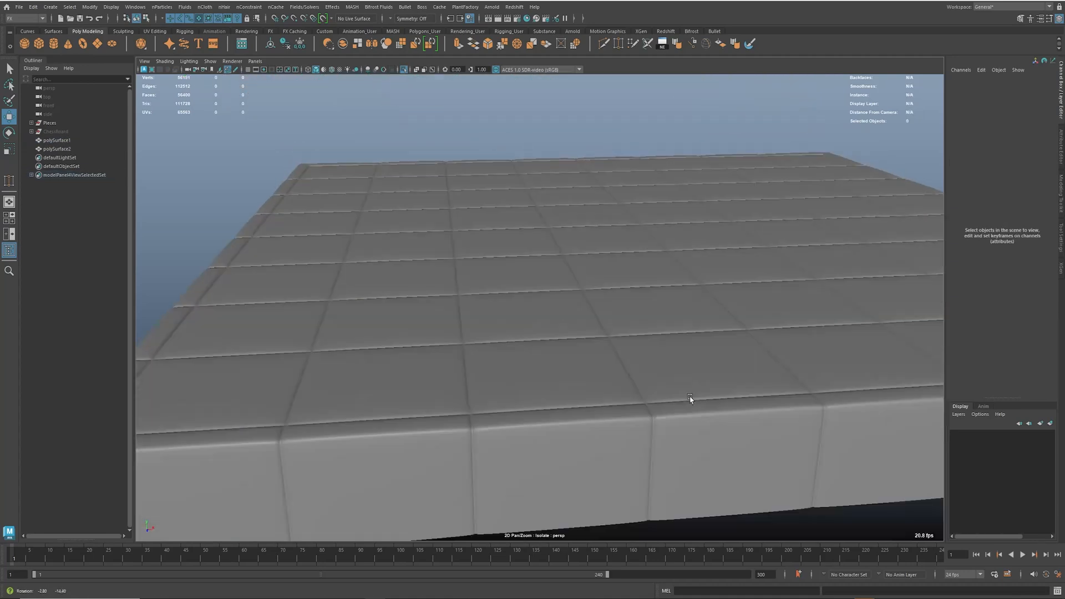
mouse_move(550, 380)
left_mouse_down("alt")
mouse_move(561, 375)
mouse_move(544, 368)
left_mouse_up("alt")
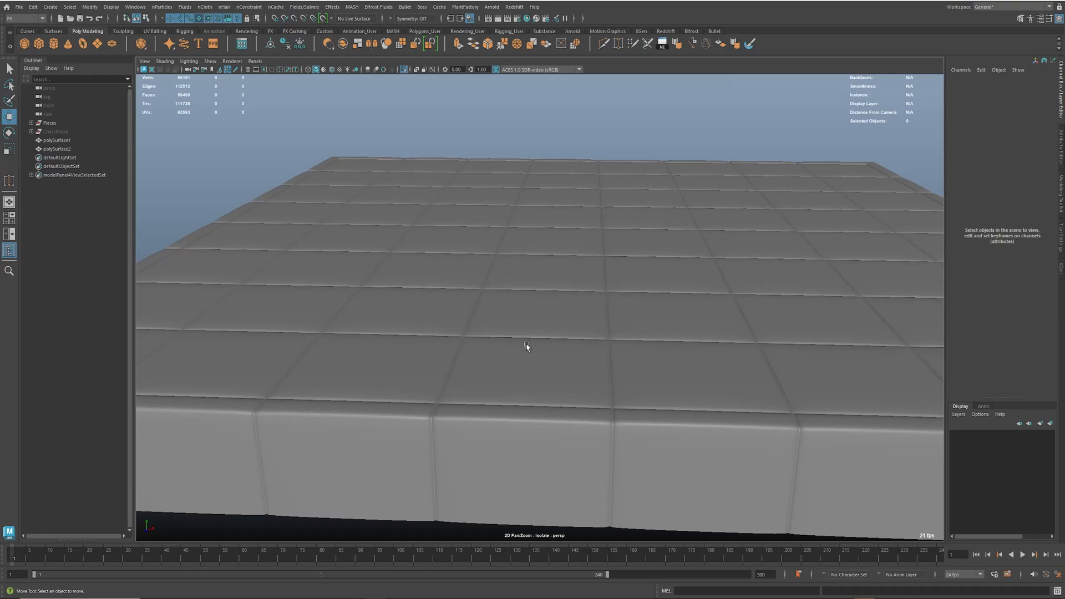
left_click(551, 381)
key("1")
Step: Insert edge loops with Multi-Cut through the middle of the squares, working along the board's front side
right_click_drag(638, 395, 540, 389, "alt")
left_click_drag(539, 391, 459, 290, "alt")
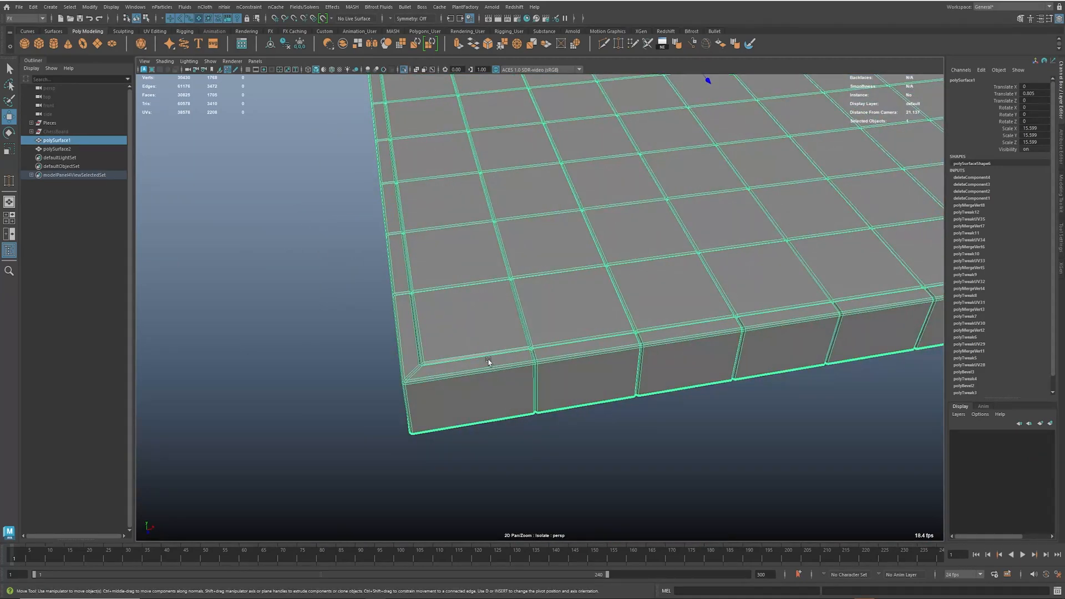
right_click_drag(482, 328, 459, 349, "shift")
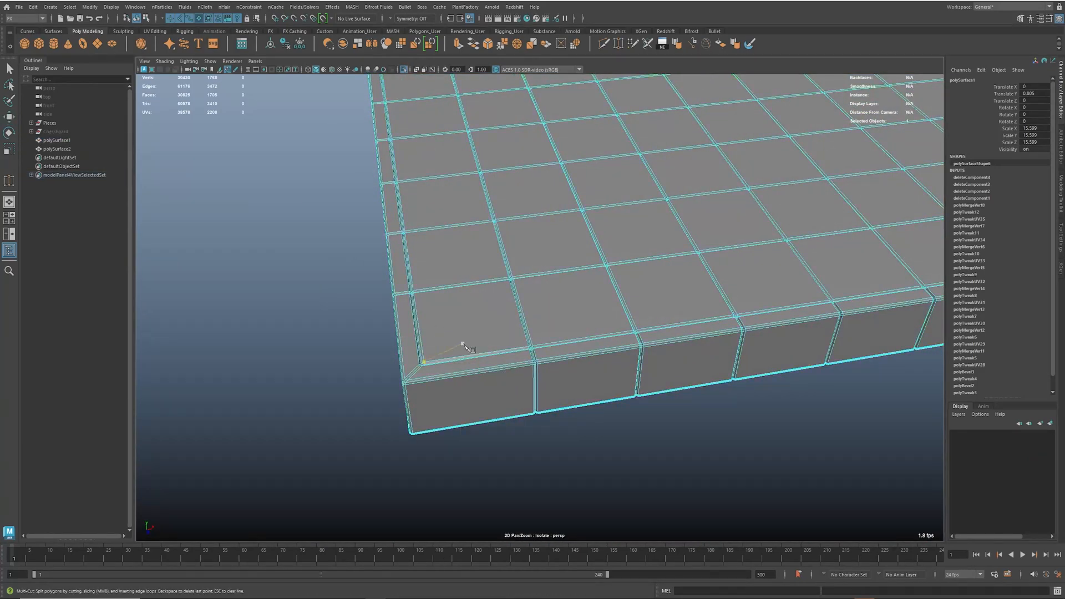
left_click(477, 357, "ctrl")
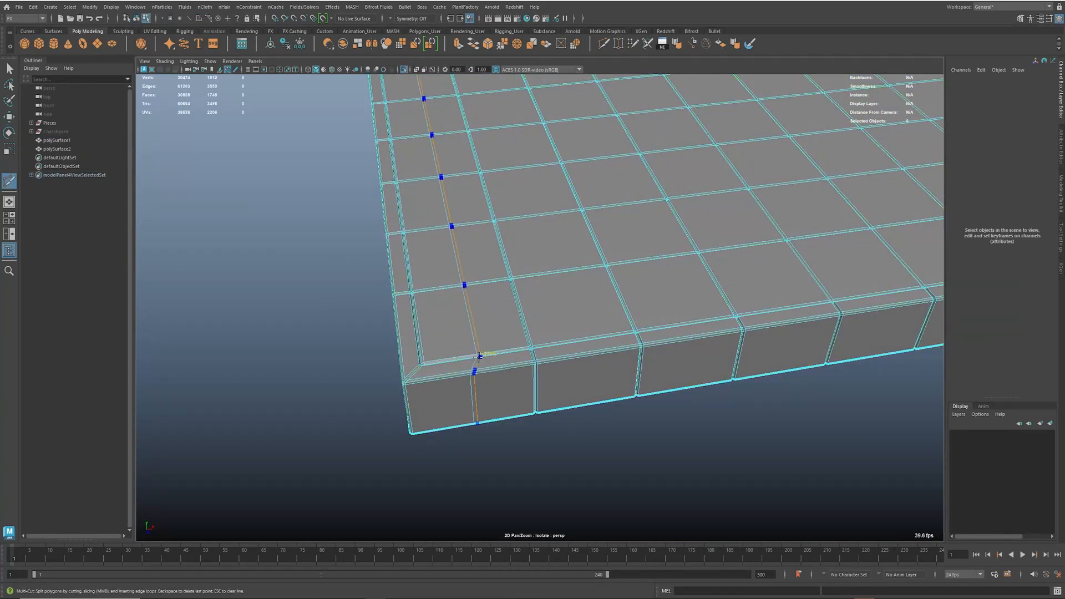
middle_click_drag(545, 370, 469, 398, "alt")
middle_click(488, 381, "ctrl")
middle_click(573, 369, "ctrl")
left_click(643, 366, "ctrl")
middle_click_drag(732, 376, 485, 380, "alt")
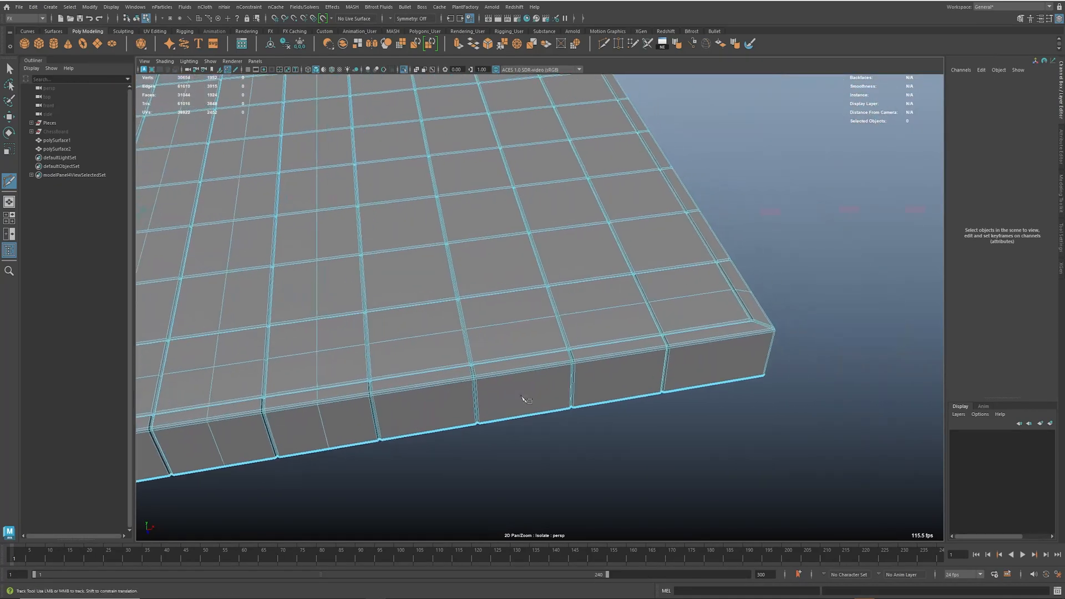
left_click(557, 375, "ctrl")
Step: Insert centered edge loops through the remaining rows of squares in the perpendicular direction
left_click_drag(733, 356, 438, 332, "alt")
middle_click(354, 258, "ctrl")
middle_click(420, 248, "ctrl")
middle_click(502, 235, "ctrl")
middle_click(598, 219, "ctrl")
middle_click(675, 205, "ctrl")
middle_click(740, 194, "ctrl")
middle_click(808, 170, "ctrl")
right_click_drag(804, 173, 566, 233, "alt")
middle_click_drag(486, 230, 585, 384, "alt")
right_click_drag(585, 384, 653, 378, "alt")
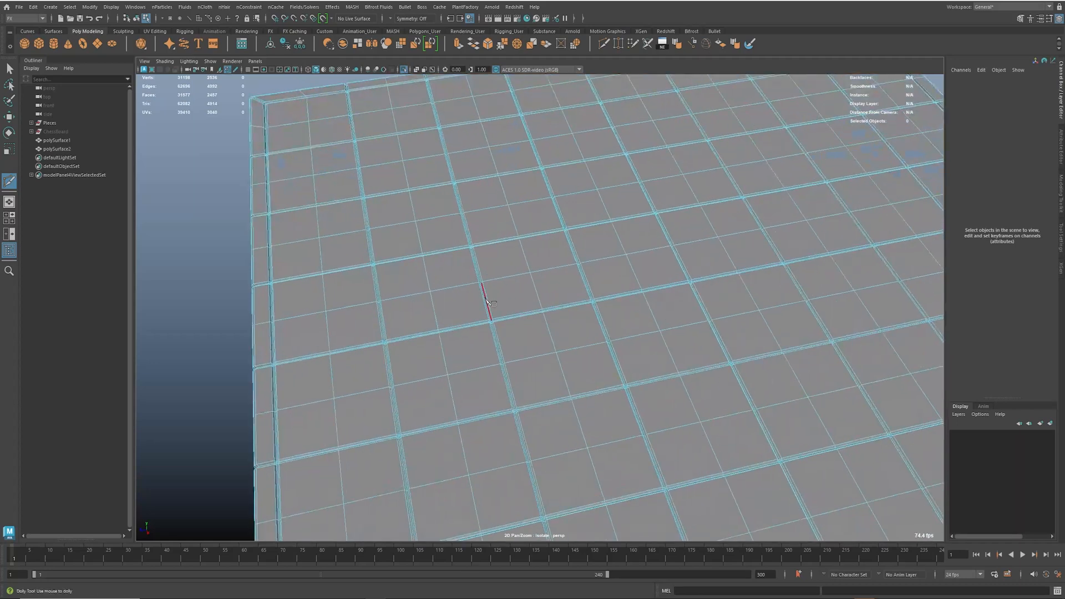
Step: Leave Multi-Cut, show the playing surface in smooth preview, inspect its grooves, and bring the frame and chess pieces back into view
key("w")
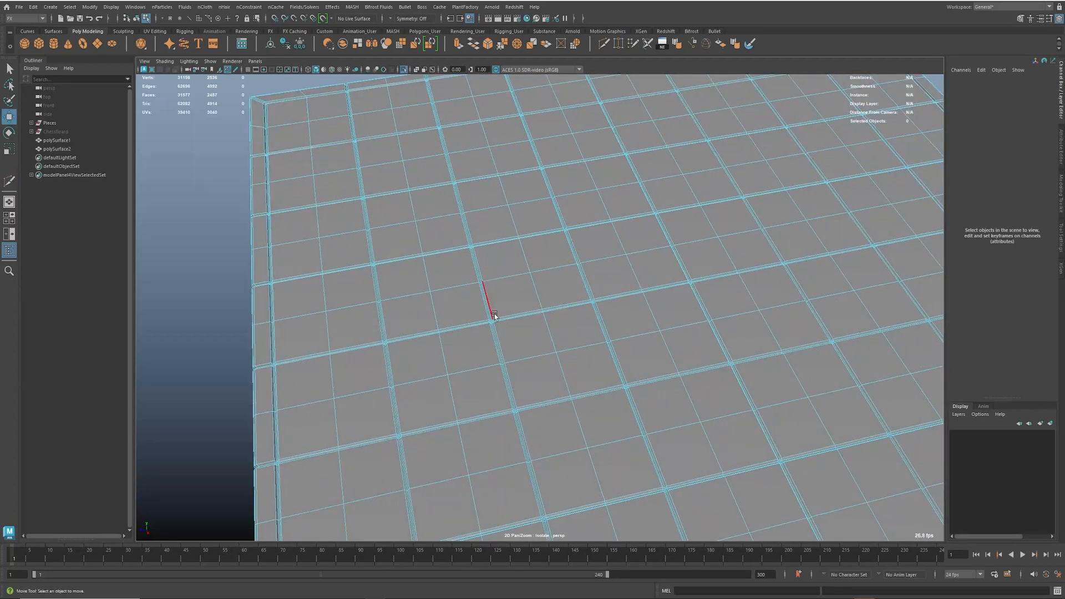
left_click(580, 261)
key("3")
right_click_drag(445, 357, 360, 339, "alt")
left_click(266, 316)
left_click_drag(377, 361, 499, 344, "alt")
mouse_move(390, 388)
left_mouse_down("alt")
mouse_move(409, 382)
mouse_move(399, 381)
left_mouse_up("alt")
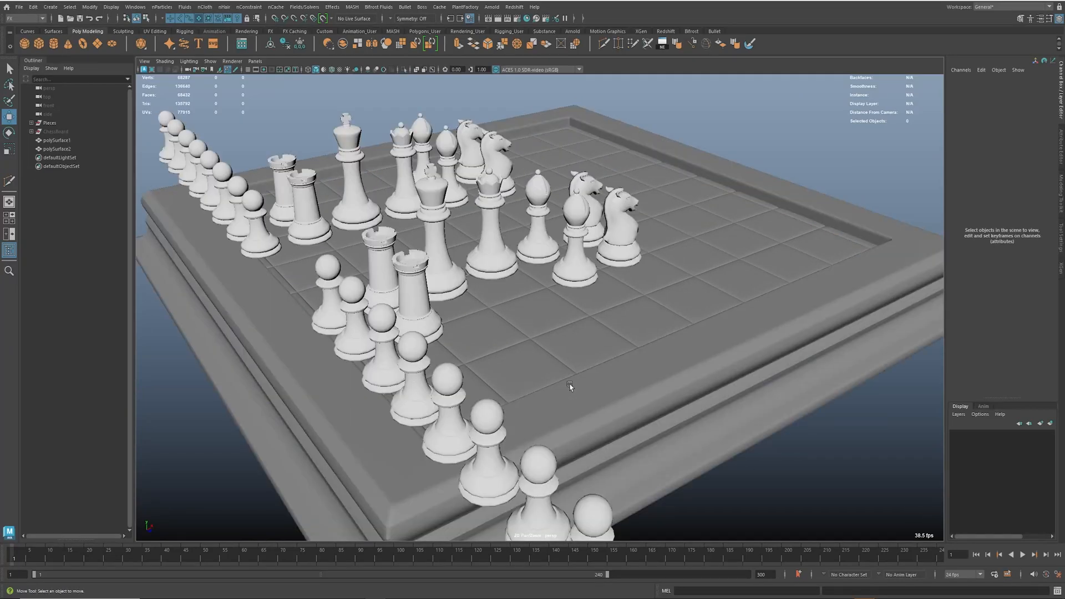
left_click_drag(569, 387, 507, 391, "alt")
left_click_drag(642, 406, 514, 407, "alt")
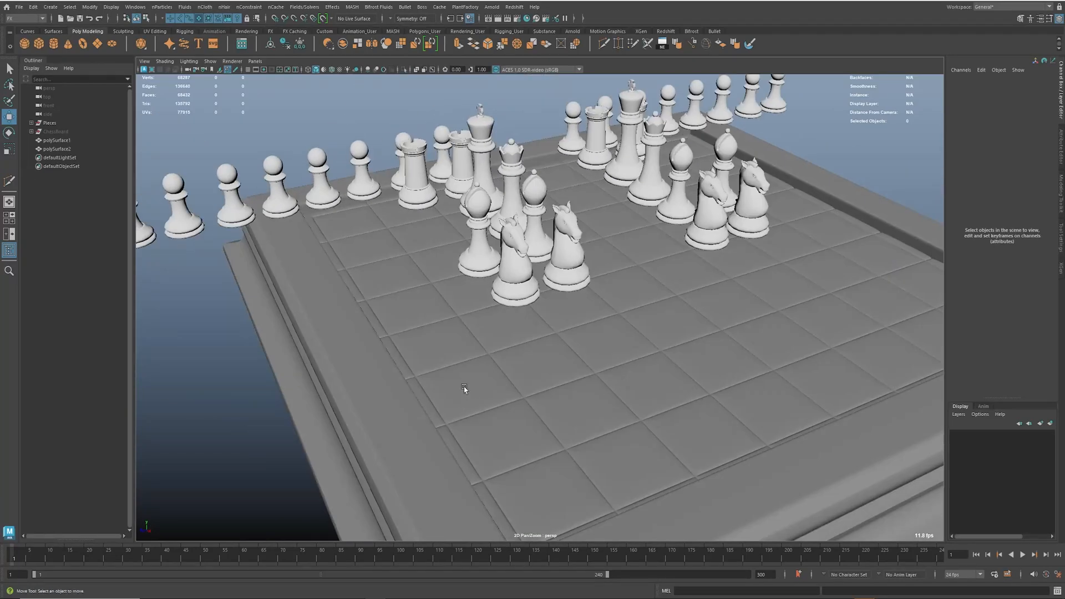
Step: Isolate the playing surface together with its surrounding frame, hiding the chess pieces
left_click(461, 384)
left_click(395, 400, "shift")
key("ctrl+1")
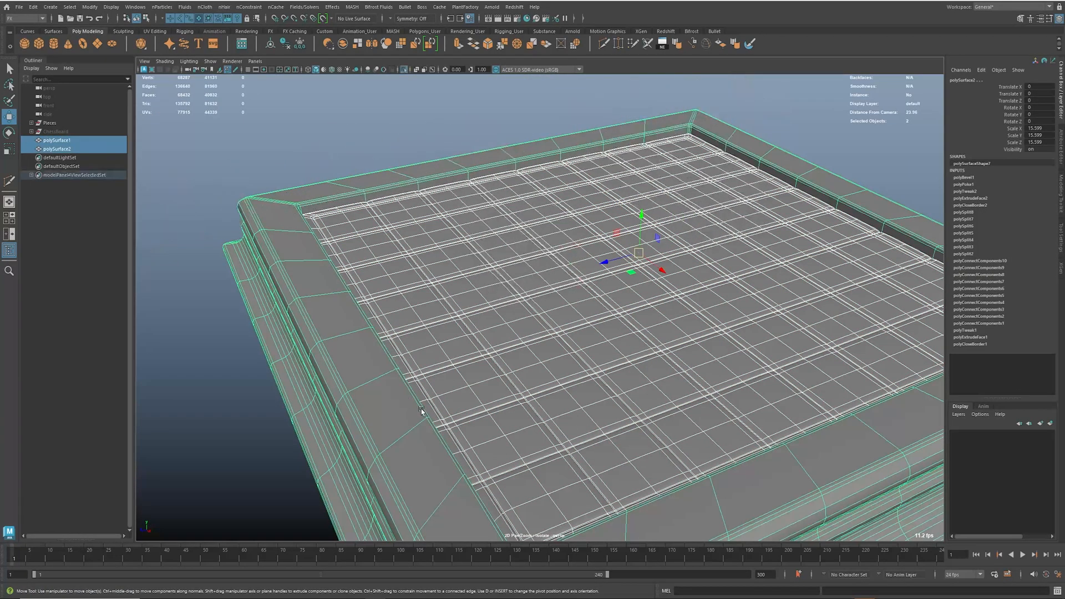
Step: Examine how the grooved playing surface sits inside the frame at the inner corners and across the whole board
left_click(242, 333)
left_click_drag(250, 335, 375, 379, "alt")
middle_click_drag(371, 323, 511, 463, "alt")
right_click_drag(510, 463, 635, 434, "alt")
left_click_drag(636, 434, 632, 395, "alt")
key("ctrl+z")
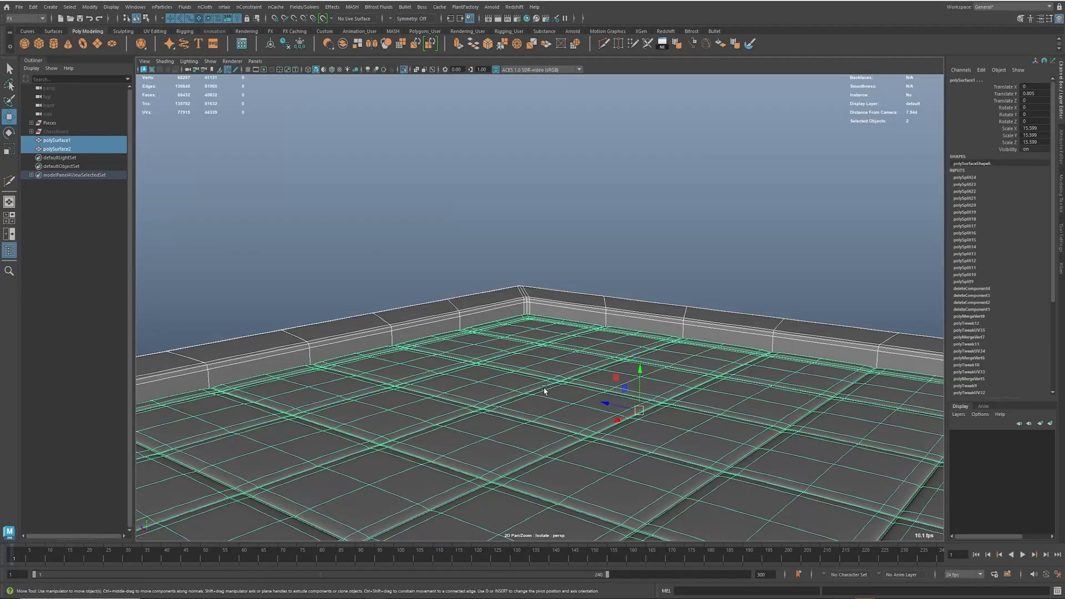
left_click(521, 438)
left_click_drag(624, 360, 604, 376)
left_click(707, 294)
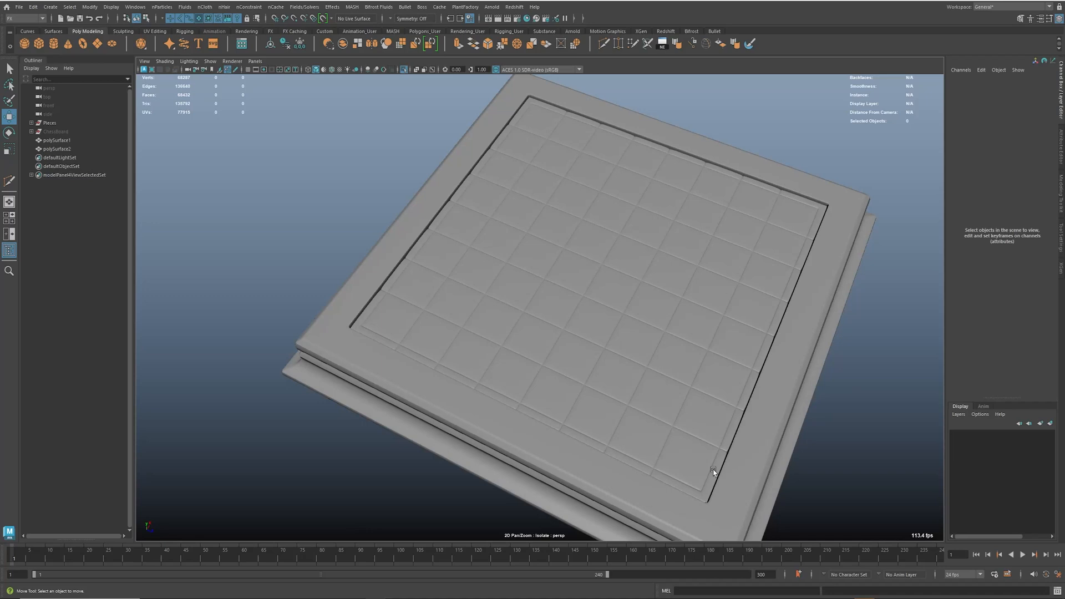
Step: Select the frame, examine its mitred corner, and switch to the browser to compare it with the wooden chessboard reference photo
left_click_drag(715, 472, 724, 464)
left_click(738, 407)
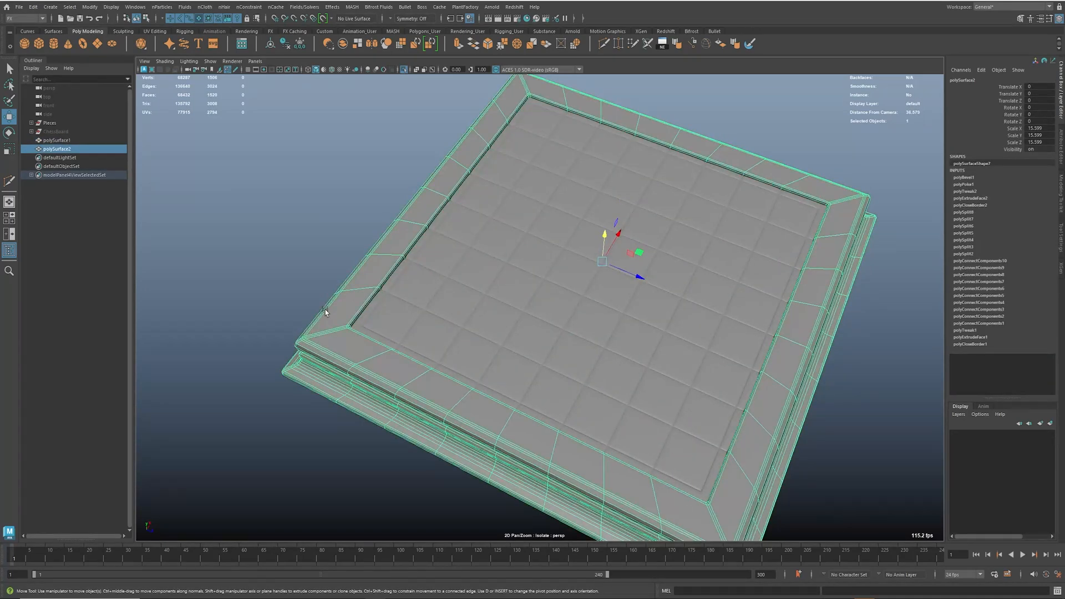
left_click_drag(784, 309, 721, 300, "alt")
scroll(702, 286, "up", 5)
middle_click_drag(721, 300, 566, 233, "alt")
right_click_drag(566, 233, 655, 271, "alt")
left_click_drag(655, 270, 514, 252, "alt")
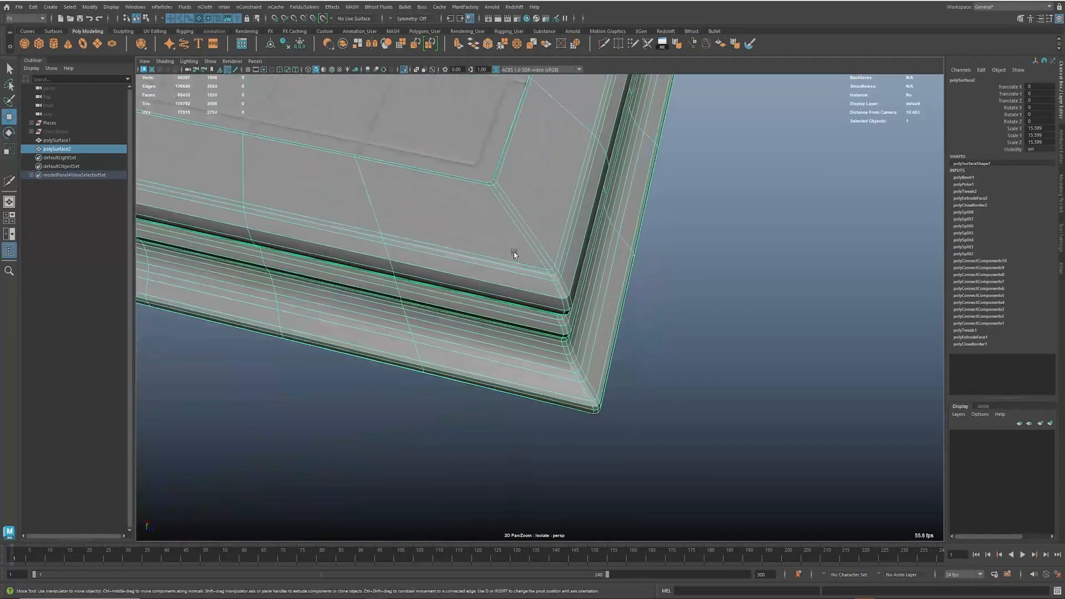
right_click_drag(508, 210, 561, 188)
key("alt+Tab")
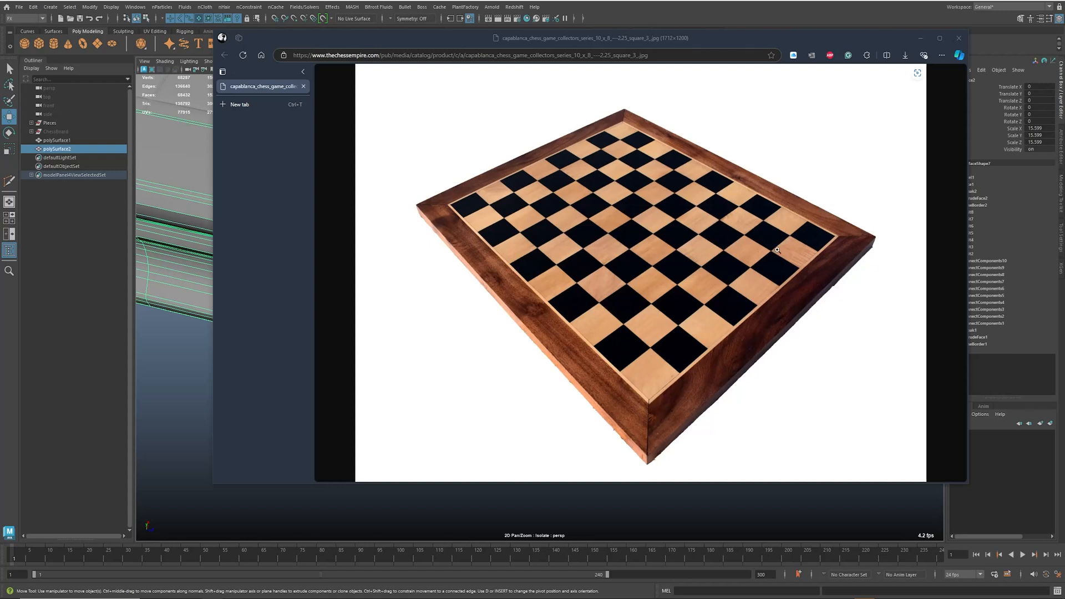
Step: Switch back to Maya and select the edge loops running down the frame's mitred corners
left_click_drag(837, 32, 0, 34)
middle_click_drag(471, 157, 499, 247, "alt")
scroll(498, 247, "down", 2)
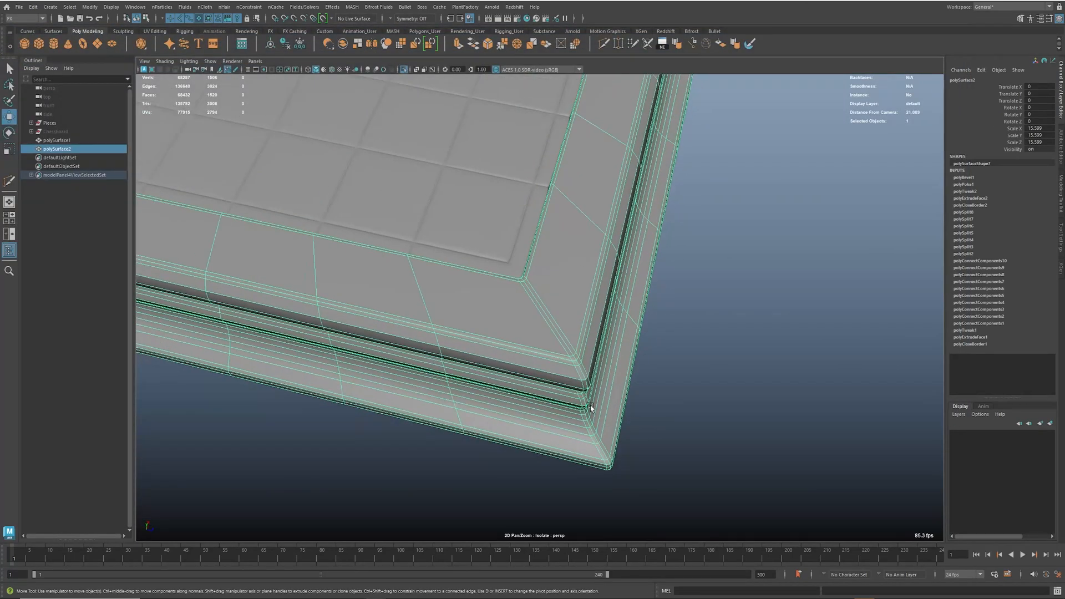
right_click_drag(589, 408, 558, 335)
double_click(552, 323)
left_click_drag(574, 343, 751, 292, "alt")
double_click(656, 309, "shift")
left_click_drag(580, 316, 640, 281, "alt")
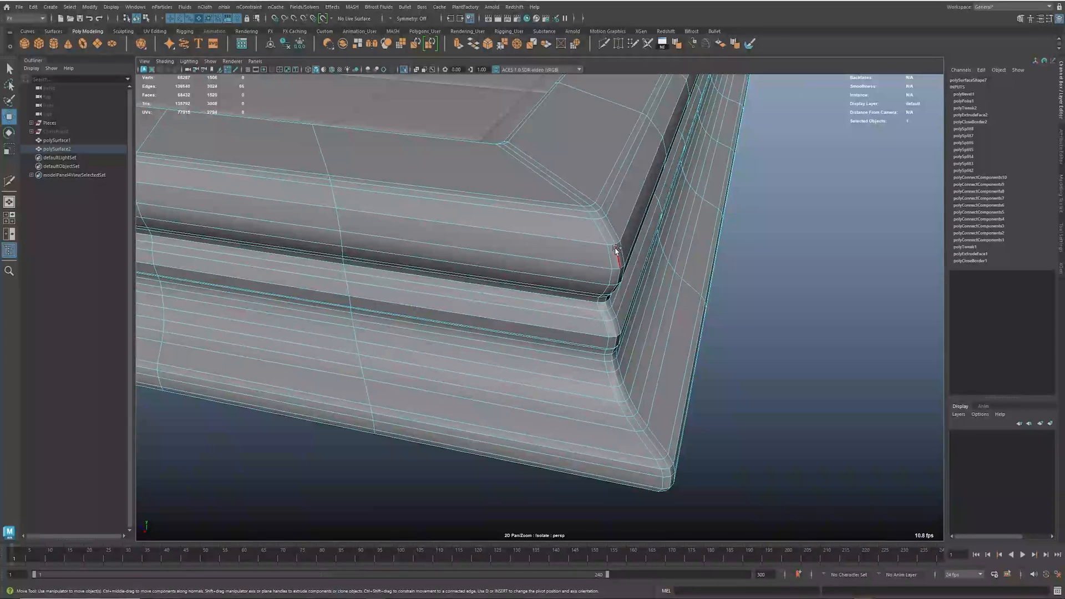
right_click_drag(665, 342, 623, 388, "alt")
left_click_drag(623, 388, 670, 341, "alt")
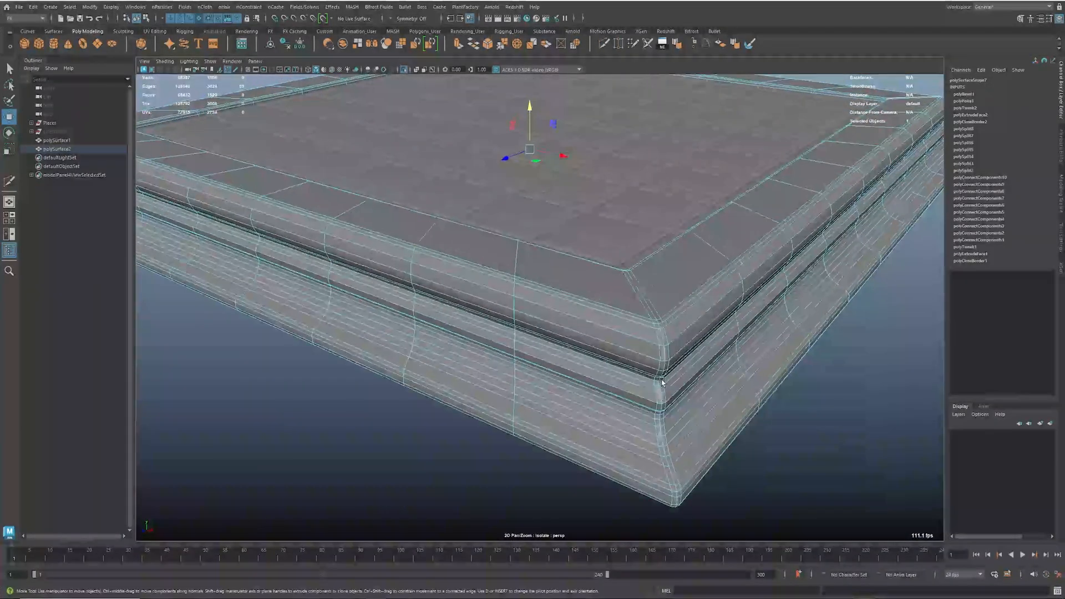
left_click_drag(748, 413, 678, 367, "alt")
middle_click_drag(719, 341, 716, 341, "ctrl")
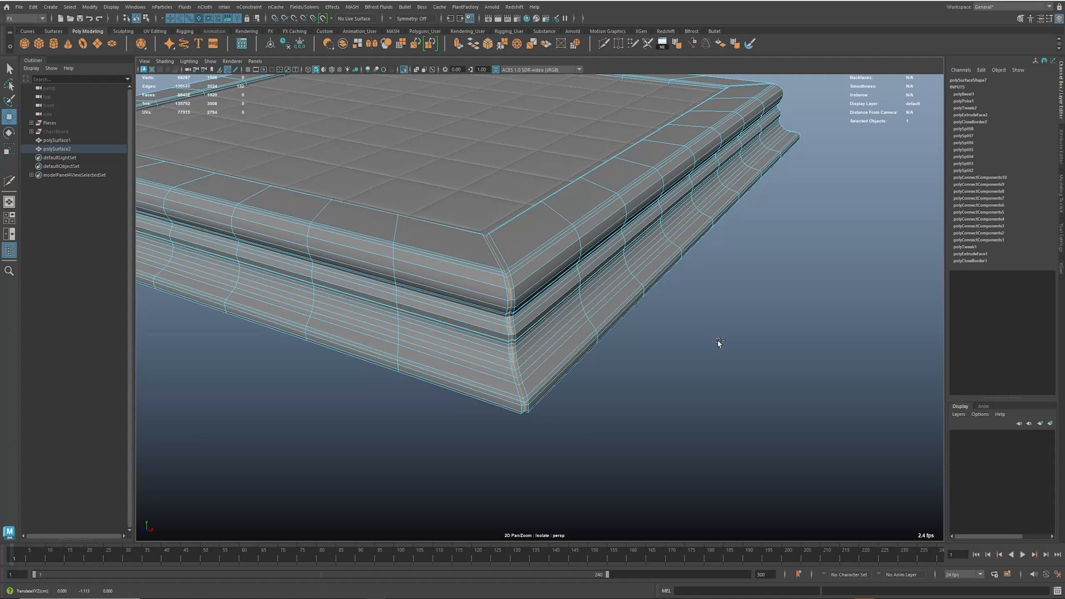
Step: Show the frame in smooth preview and examine its mitred corner and stepped profile
right_click_drag(575, 256, 623, 213)
key("3")
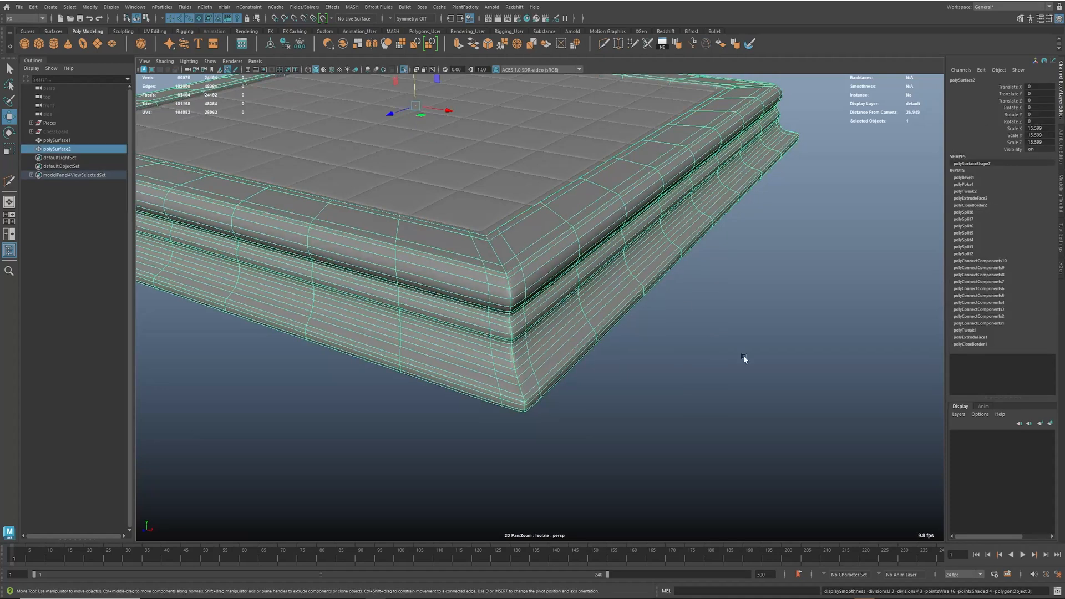
left_click(771, 372)
left_click_drag(704, 396, 667, 393, "alt")
left_click_drag(536, 415, 476, 313, "alt")
left_click_drag(380, 276, 580, 401, "alt")
left_click(580, 402)
right_click_drag(586, 399, 652, 395, "alt")
mouse_move(651, 396)
left_mouse_down("alt")
mouse_move(639, 390)
mouse_move(639, 400)
left_mouse_up("alt")
Step: Undo back to the edge selection on the frame's mitred corners
key("ctrl+z")
left_click(642, 375)
key("ctrl+z")
key("ctrl+z")
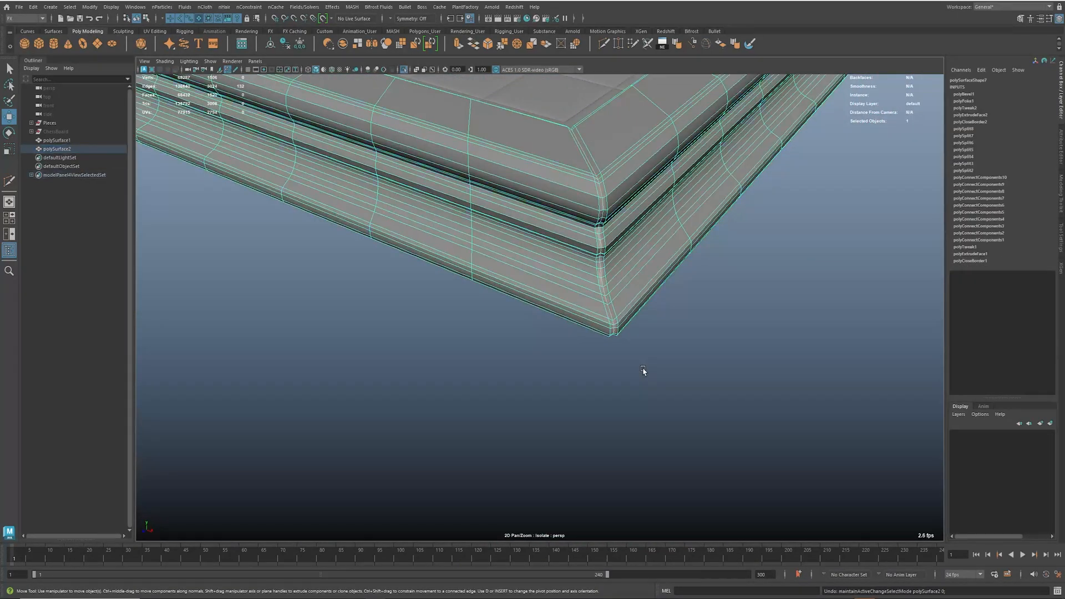
left_click_drag(644, 371, 658, 373, "alt")
middle_click_drag(701, 365, 699, 365, "ctrl")
Step: Compare the frame's corner in smooth preview with its unsmoothed mesh
key("F8")
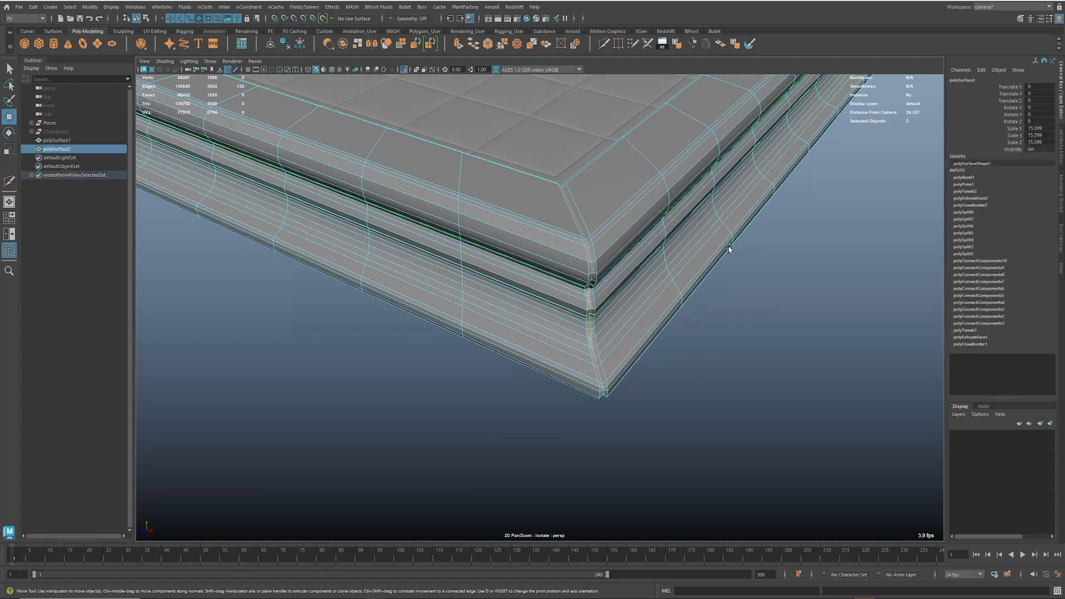
key("3")
left_click(700, 342)
left_click_drag(632, 453, 591, 364, "alt")
left_click(528, 305)
key("1")
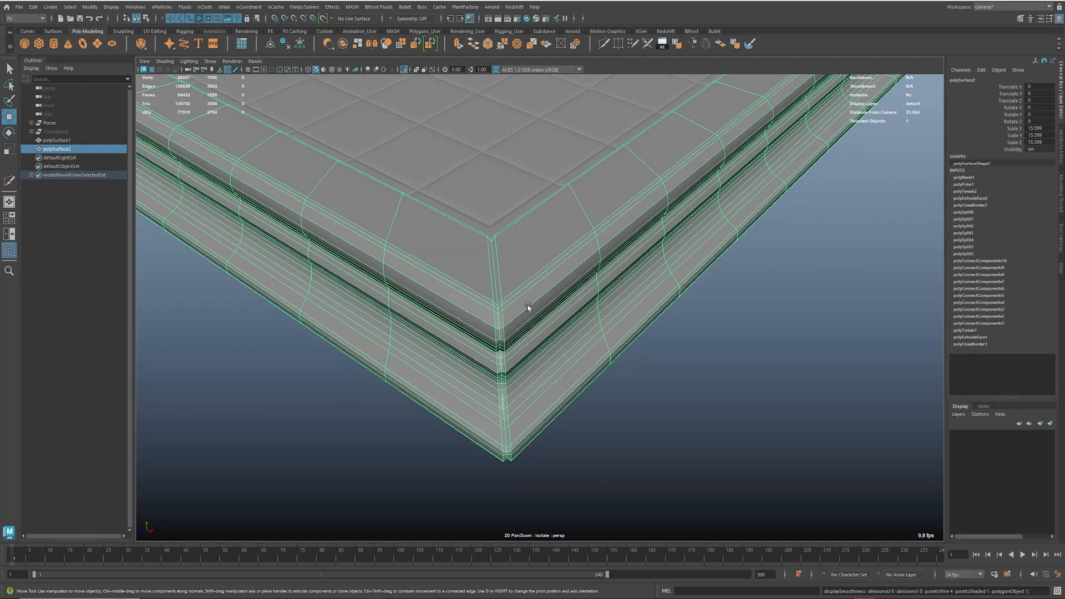
Step: Undo the recent selection and smoothing changes on the frame
right_click_drag(529, 306, 539, 291)
key("ctrl+z")
key("ctrl+z")
key("ctrl+z")
right_click_drag(522, 272, 557, 273, "shift")
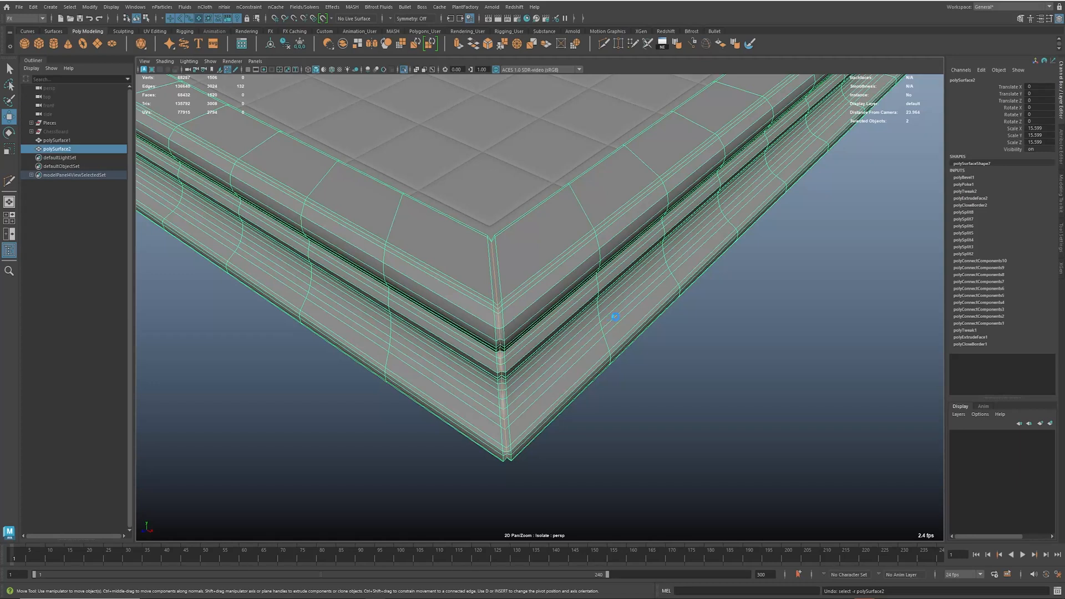
Step: Try beveling the frame with a fraction of 0.5 and two segments, checking the corner in wireframe on shaded
key("ctrl+b")
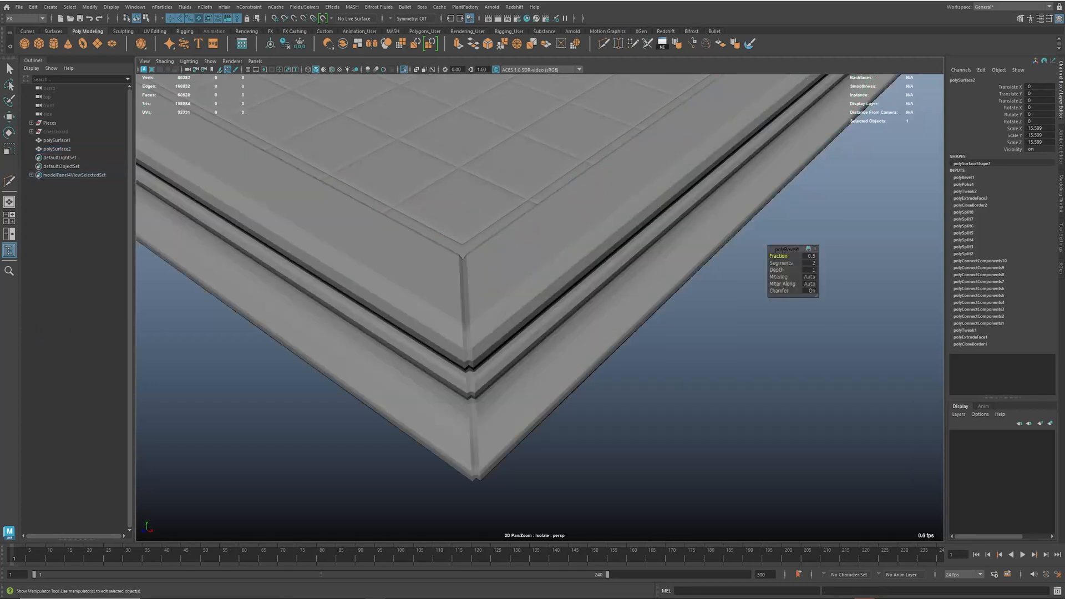
right_click_drag(497, 321, 521, 325, "alt")
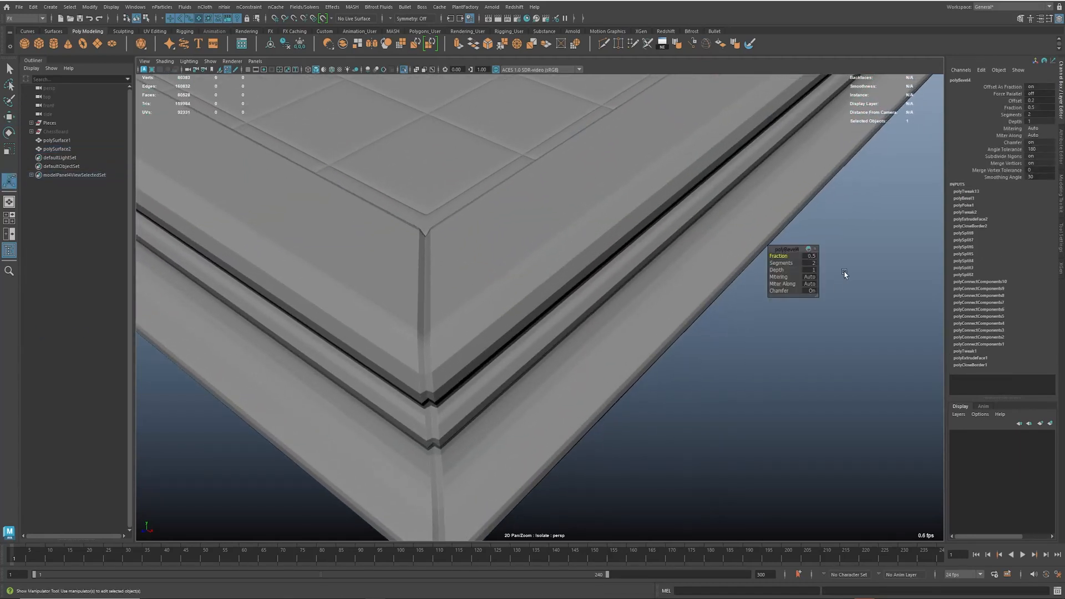
mouse_move(489, 313)
left_mouse_down("alt")
mouse_move(518, 297)
mouse_move(549, 308)
left_mouse_up("alt")
key("alt+5")
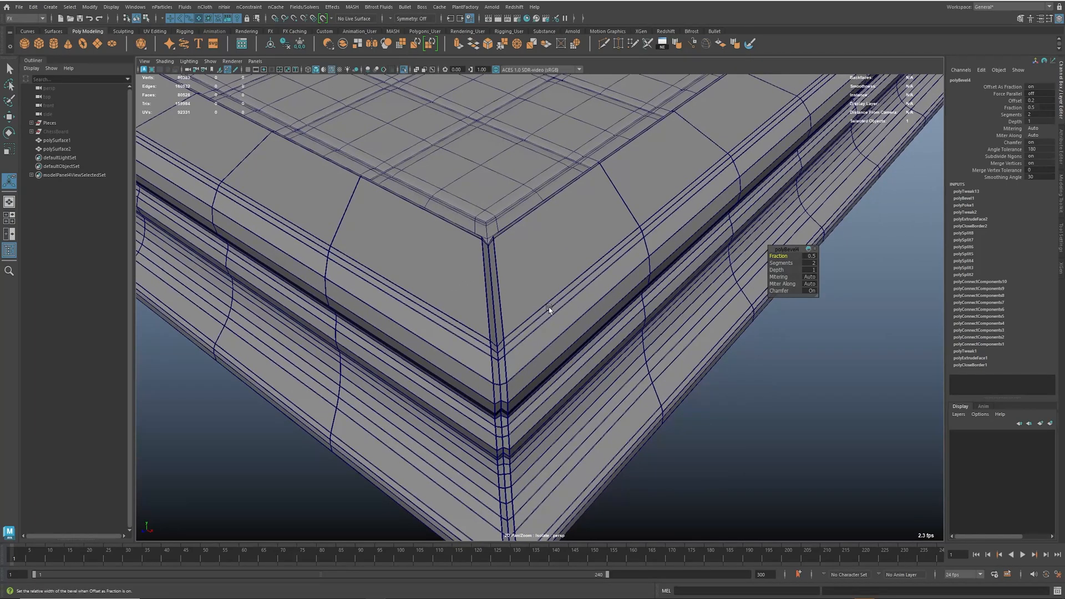
right_click_drag(509, 308, 585, 319, "alt")
key("ctrl+z")
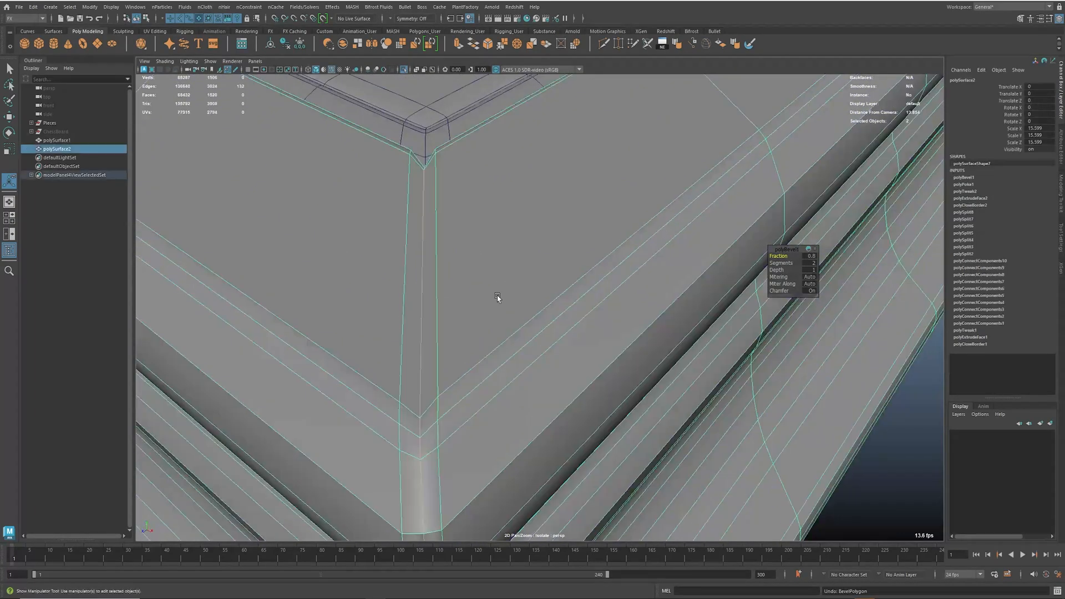
right_click_drag(498, 298, 553, 334, "alt")
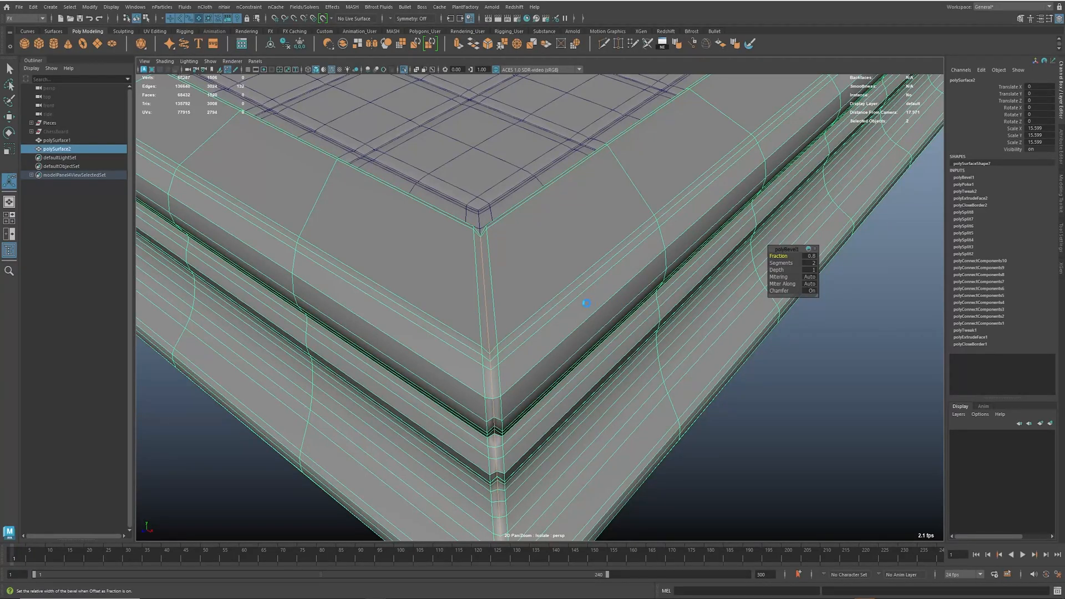
key("ctrl+z")
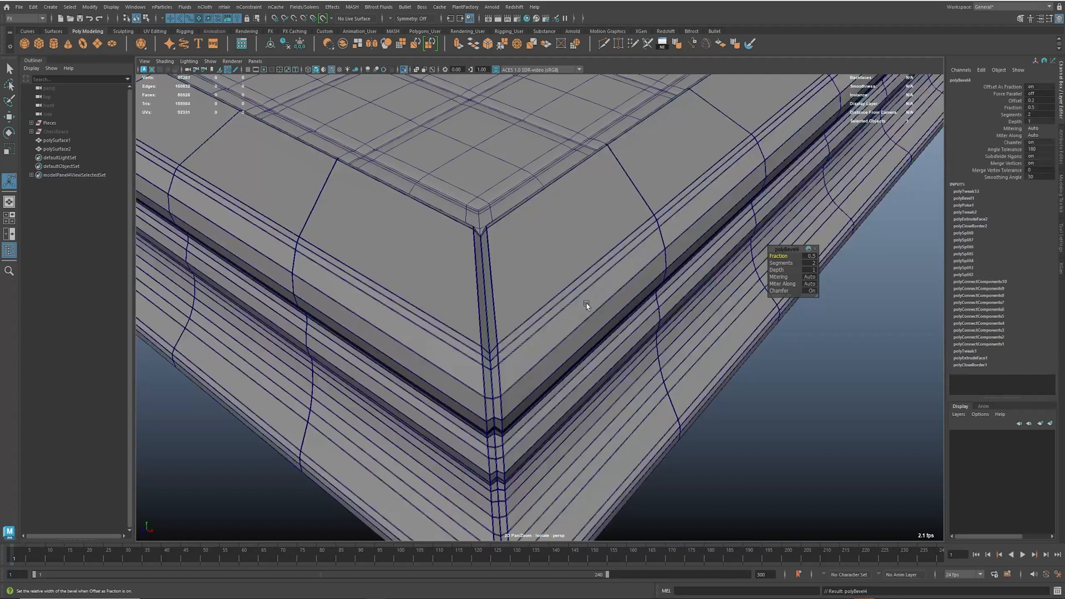
Step: Bevel the edge loops along the frame's mitred corners with a fraction of 0.27 and two segments
key("q")
double_click(486, 303)
left_click_drag(631, 335, 521, 316, "alt")
right_click_drag(521, 316, 596, 338, "alt")
double_click(477, 240, "shift")
left_click_drag(621, 259, 546, 244, "alt")
double_click(534, 298, "shift")
left_click_drag(731, 306, 636, 278, "alt")
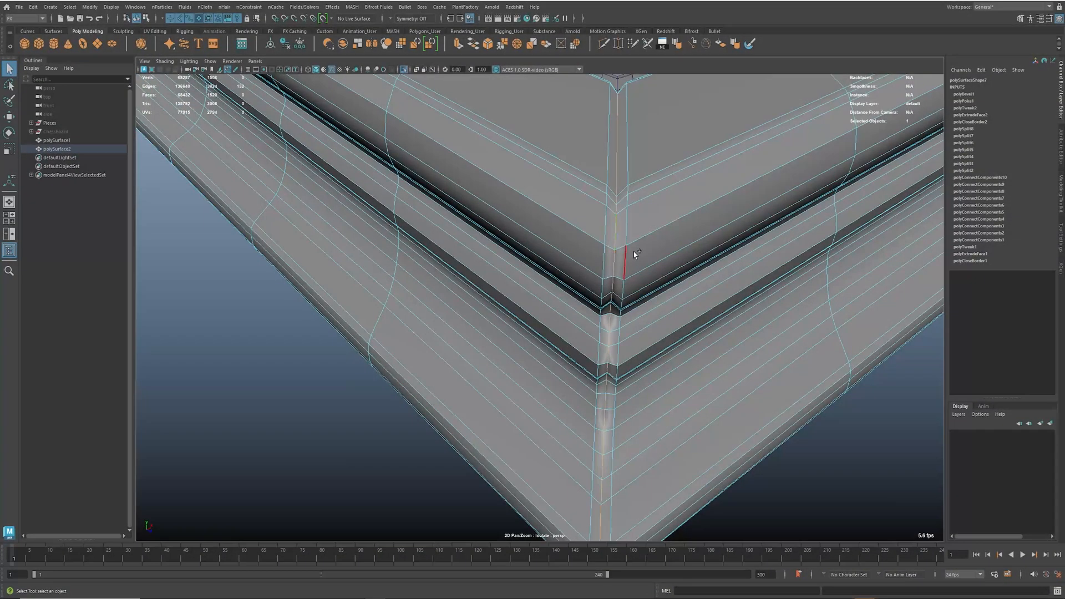
key("ctrl+b")
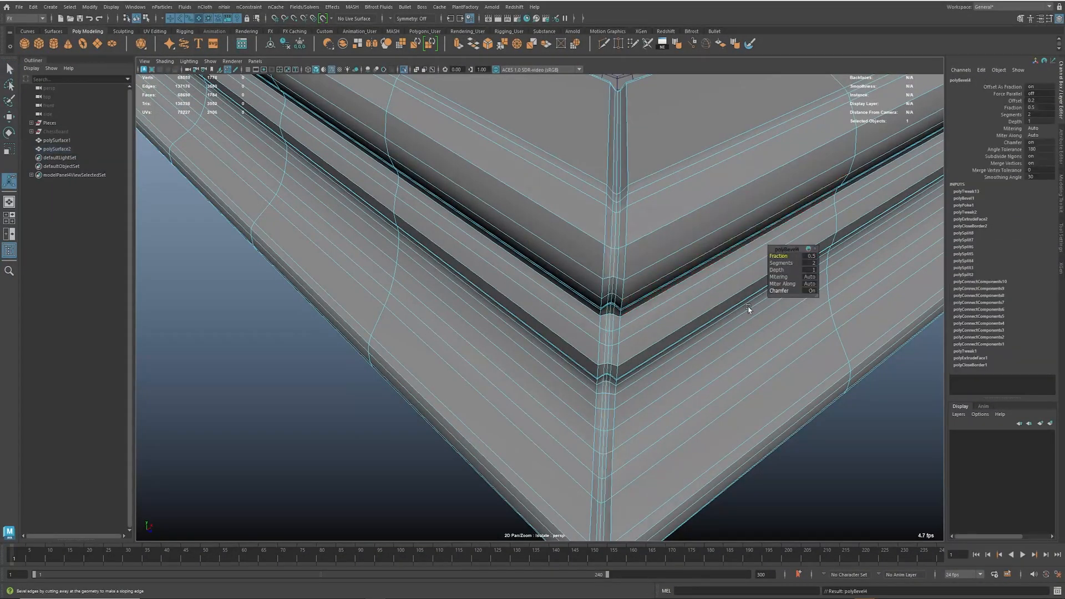
middle_click_drag(755, 301, 725, 326, "alt")
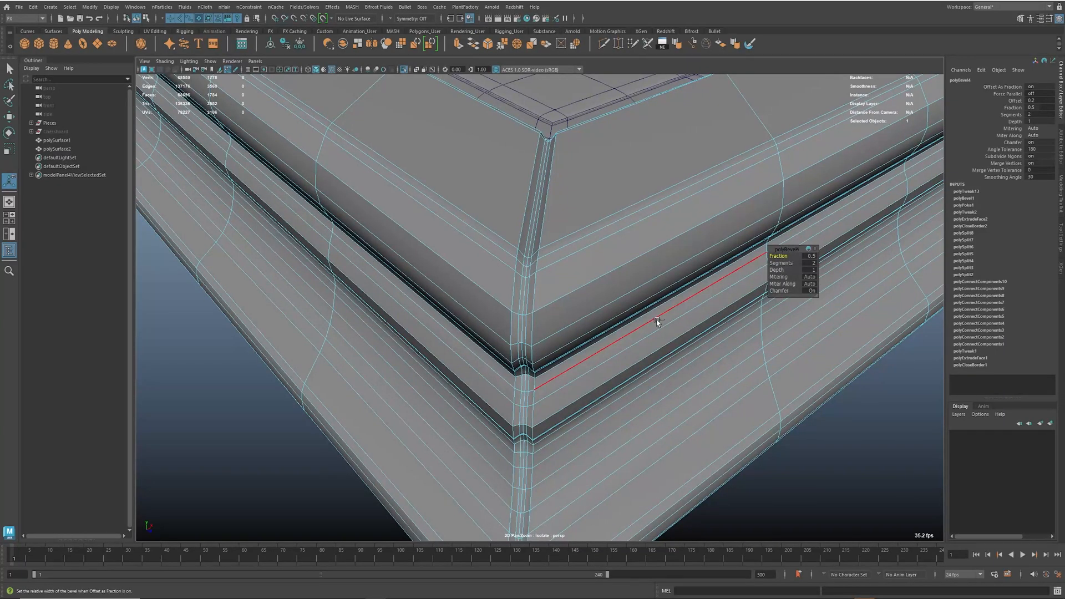
middle_click_drag(658, 321, 658, 314)
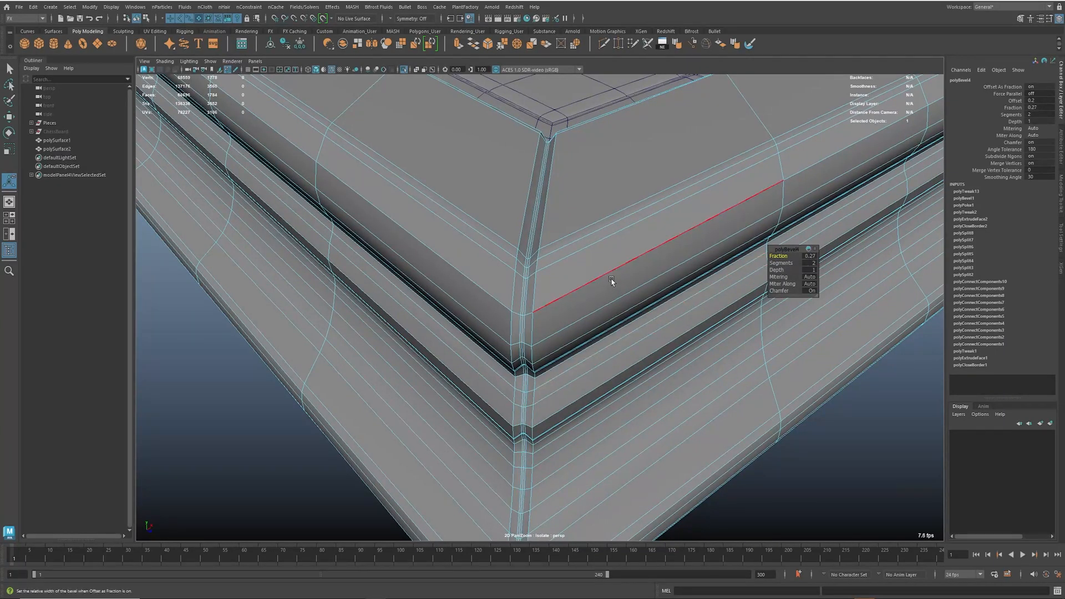
key("q")
Step: Return to object mode, show the frame in smooth preview, and examine its beveled corners and the whole board
key("F8")
key("3")
left_click(911, 437)
left_click_drag(911, 438, 543, 326, "alt")
right_click_drag(543, 325, 718, 355, "alt")
middle_click_drag(717, 355, 684, 363, "alt")
right_click_drag(745, 363, 735, 331, "alt")
left_click_drag(735, 330, 631, 362, "alt")
left_click(633, 325)
left_click_drag(633, 325, 669, 376, "alt")
right_click_drag(667, 327, 645, 329, "alt")
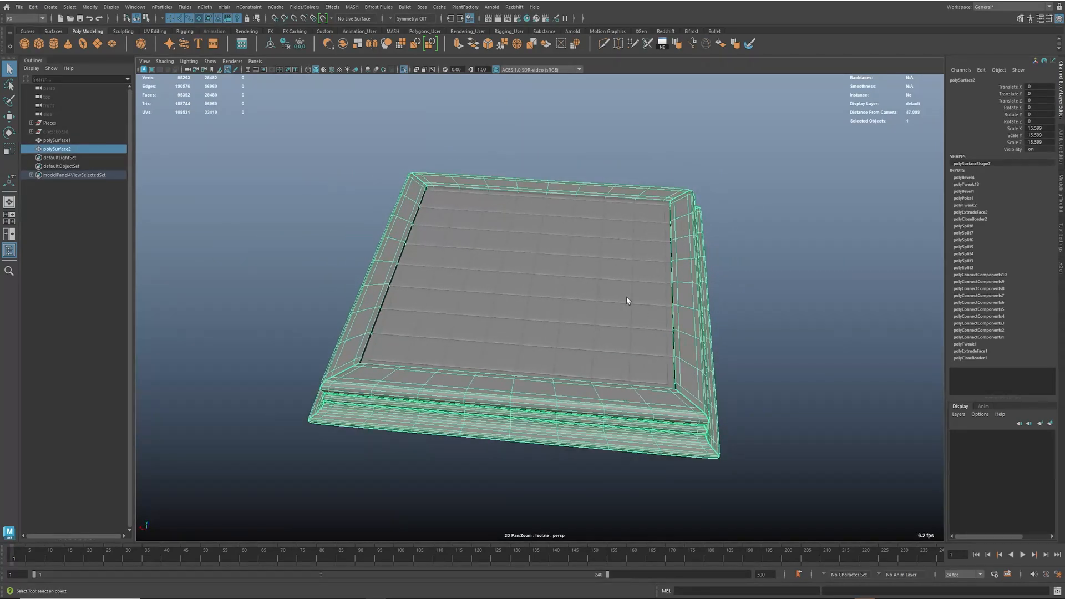
Step: Rename the outer frame object as Frame and the grooved playing surface as board
double_click(60, 148)
type("Frame")
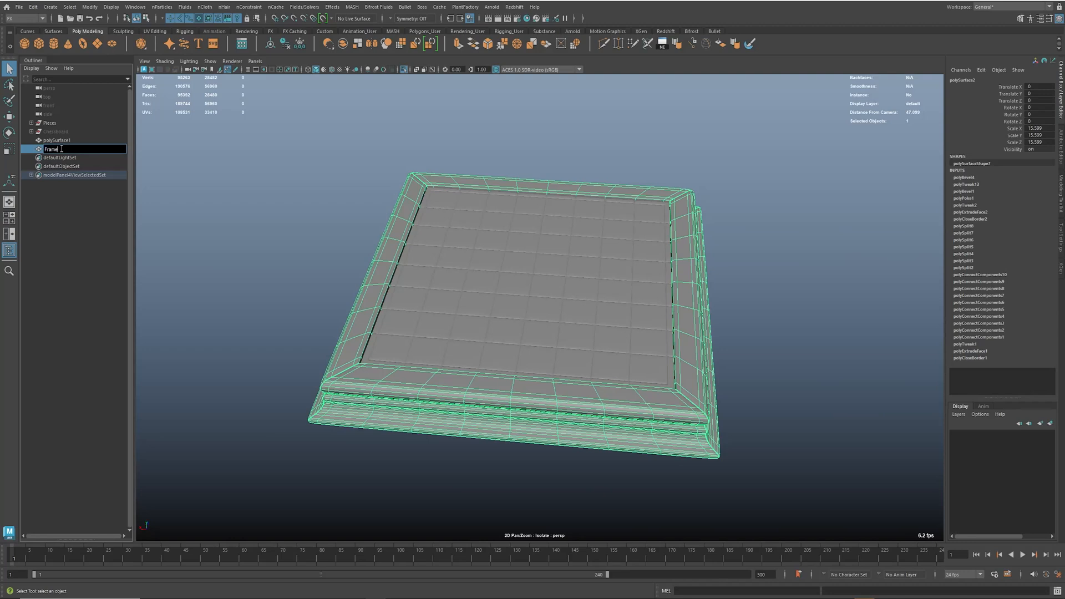
key("Return")
double_click(69, 141)
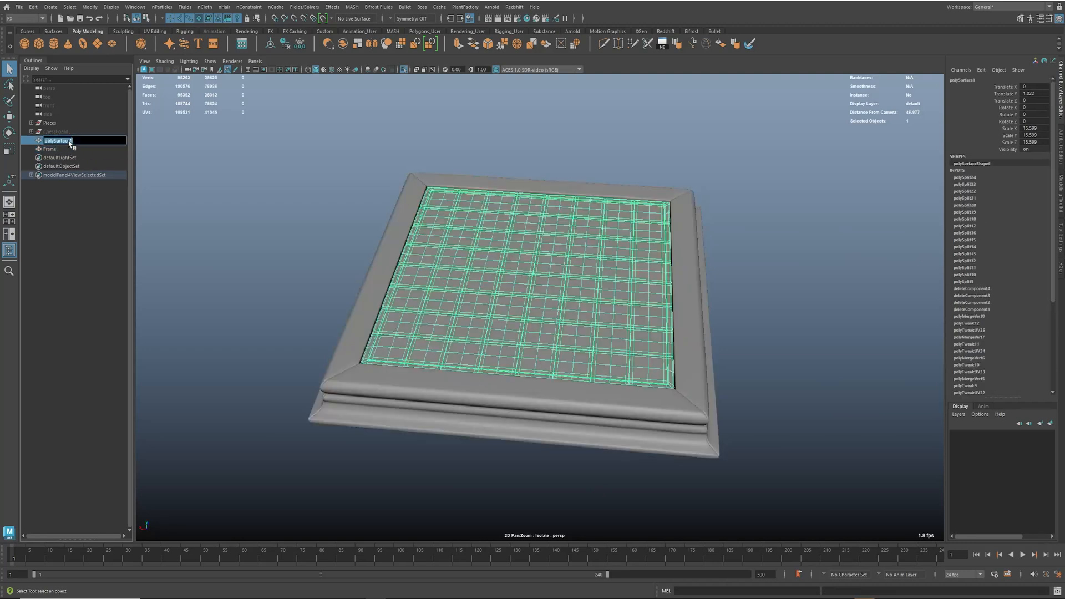
type("board")
key("Return")
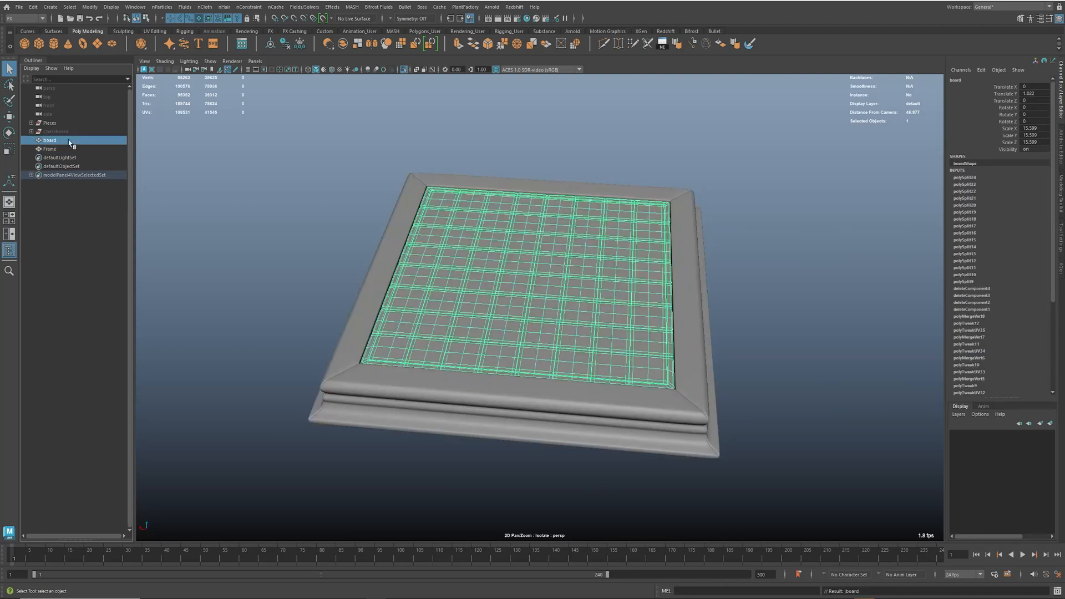
Step: Isolate the playing surface on its own, hiding the frame and chess pieces
middle_click_drag(684, 269, 603, 180, "alt")
left_click(594, 291)
left_click_drag(595, 291, 595, 286, "alt")
left_click(507, 163)
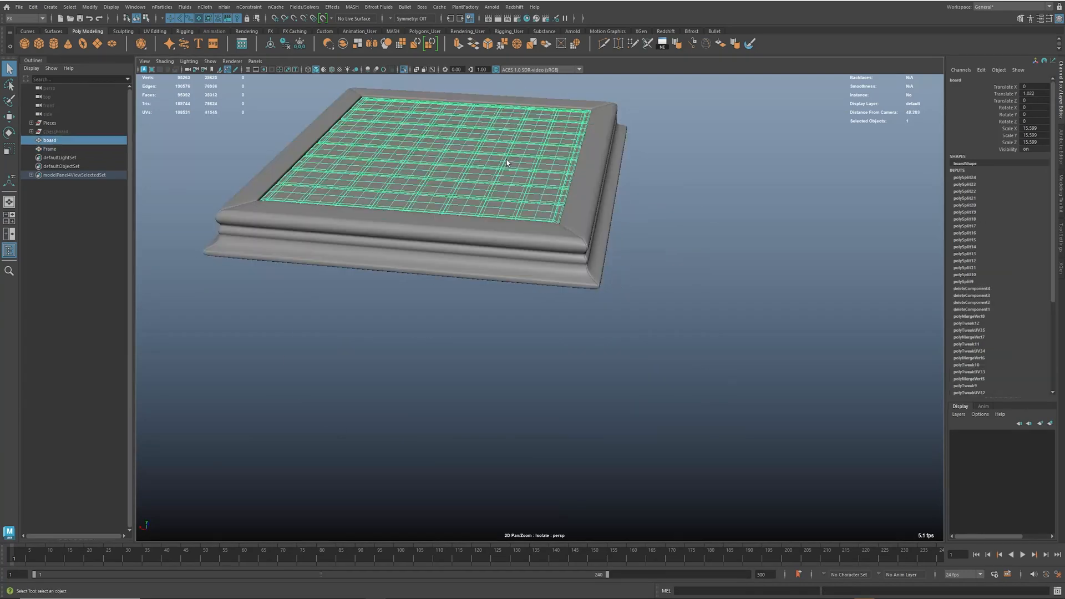
key("ctrl+1")
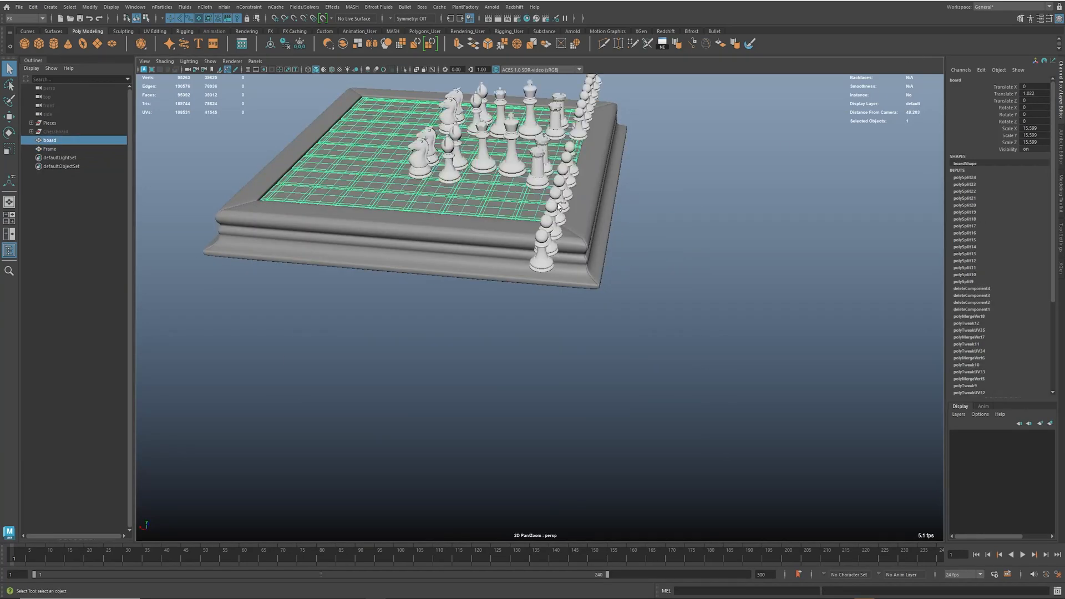
key("ctrl+1")
left_click_drag(568, 203, 554, 197, "alt")
middle_click_drag(554, 197, 530, 306, "alt")
left_click_drag(530, 307, 515, 311, "alt")
middle_click_drag(516, 311, 563, 227, "alt")
right_click_drag(563, 227, 675, 291, "alt")
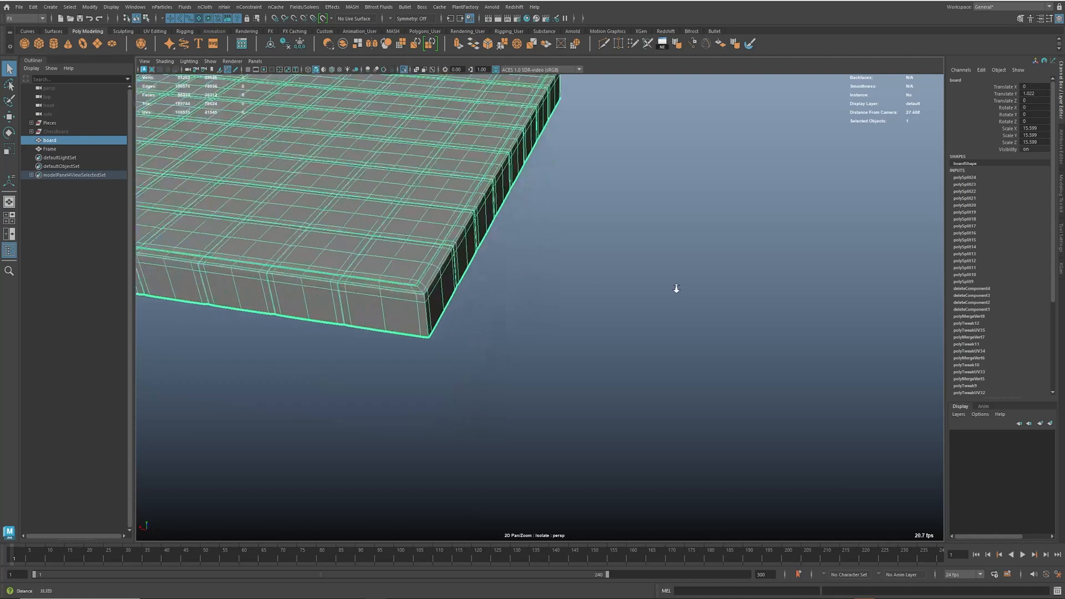
Step: Switch to the UV Editing workspace, hide the Outliner, and bring the whole playing surface into view
left_click(985, 6)
left_click(988, 73)
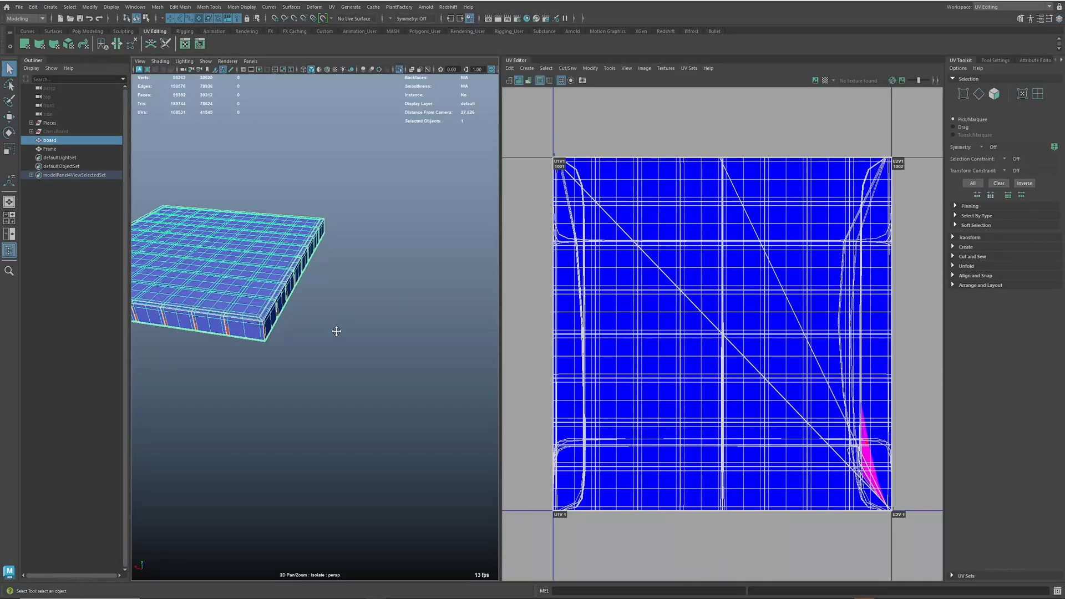
left_click_drag(335, 331, 388, 354, "alt")
right_click_drag(389, 355, 121, 248, "alt")
left_click(9, 251)
right_click_drag(388, 339, 266, 332, "alt")
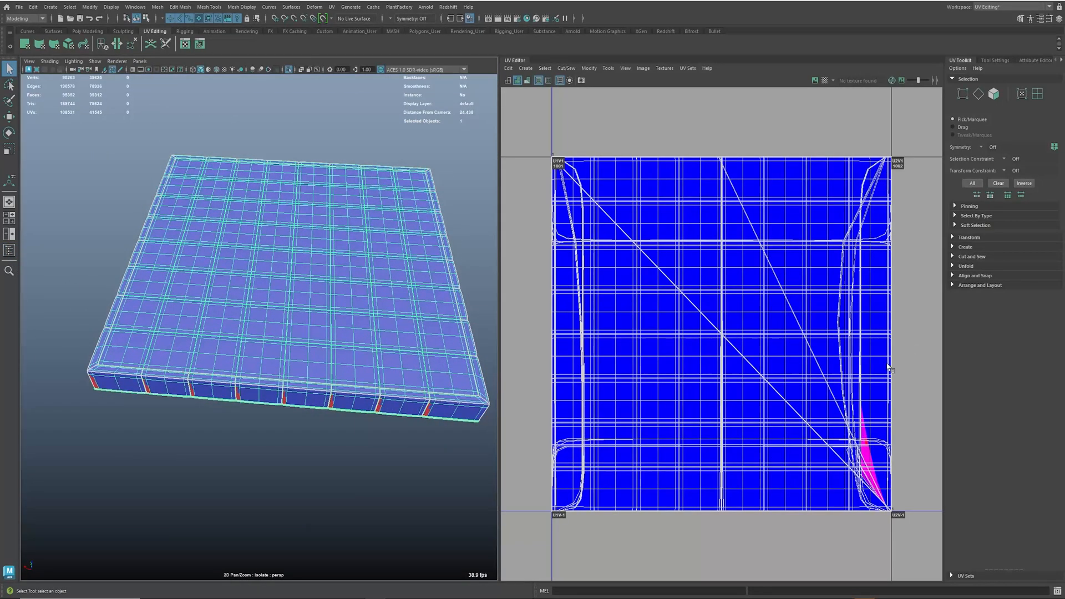
Step: Apply a planar UV projection to the board from the Y axis, fitted to the bounding box with the image ratio kept
left_click(327, 223)
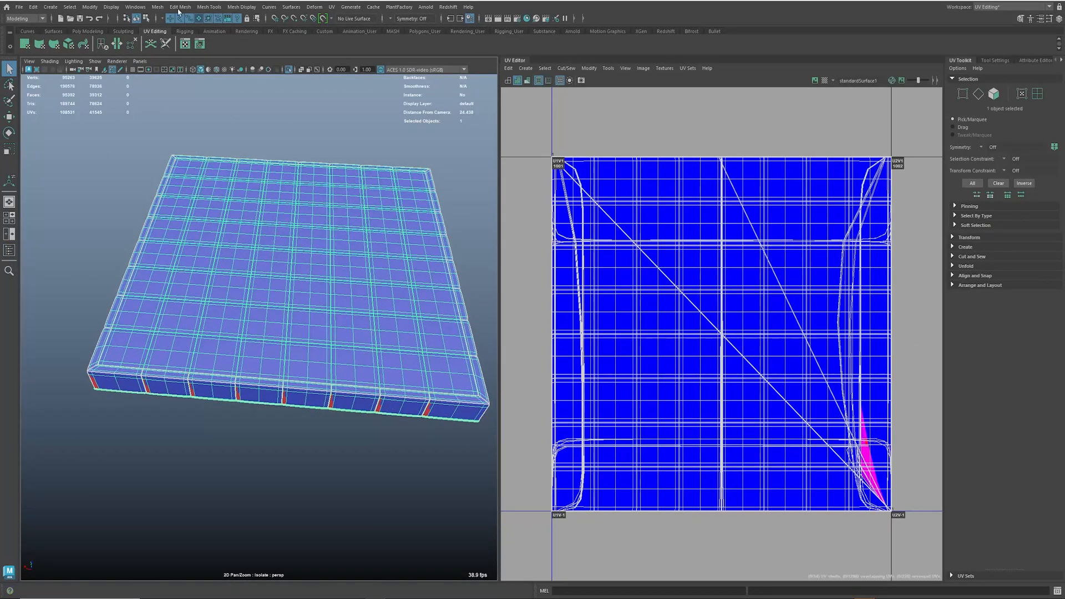
left_click(331, 7)
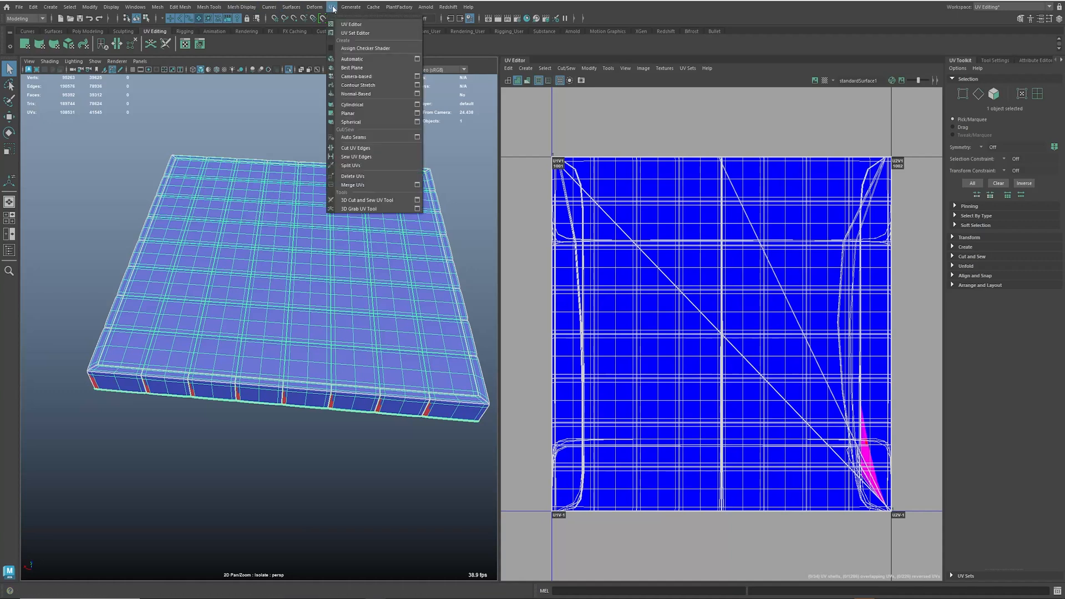
left_click(418, 113)
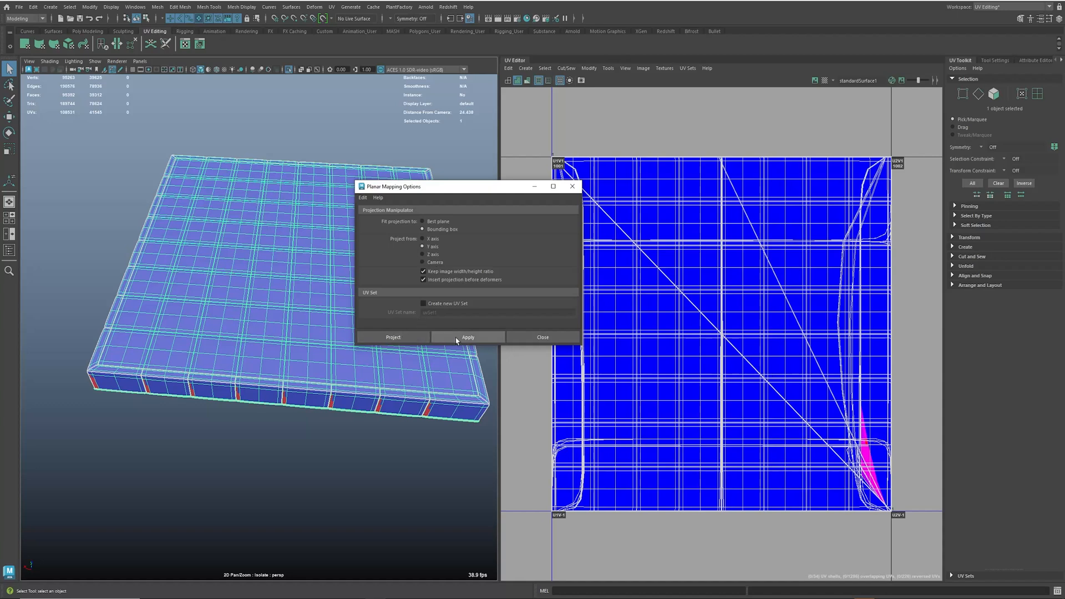
left_click(421, 337)
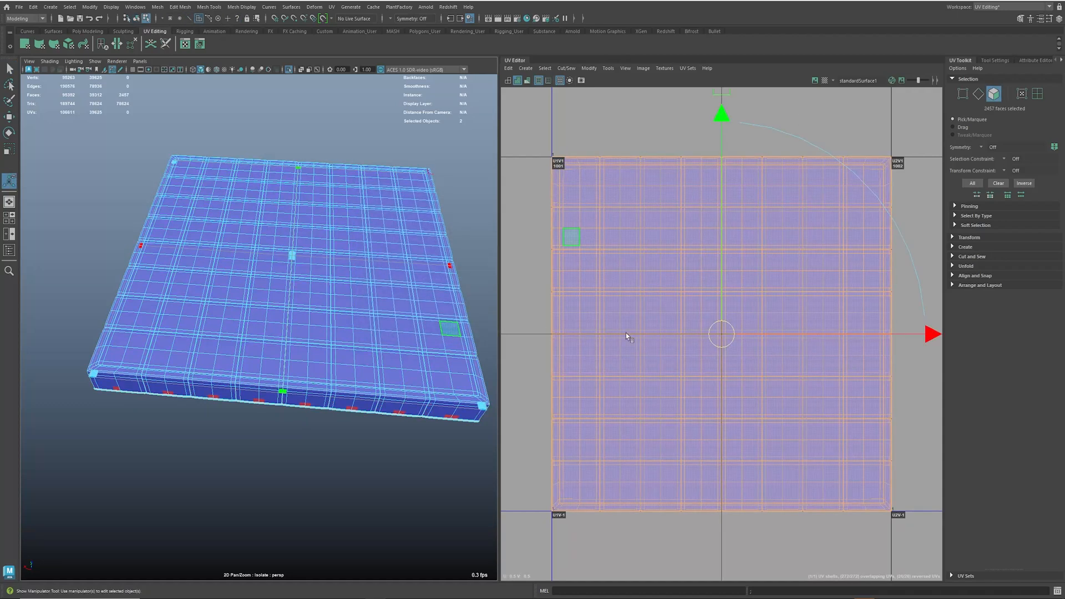
Step: Cut the board's UVs along the vertical edge at one of its corners with the 3D Cut and Sew UV Tool
right_click_drag(329, 253, 281, 240, "alt")
left_click_drag(281, 241, 314, 229, "alt")
right_click_drag(313, 228, 309, 307, "alt")
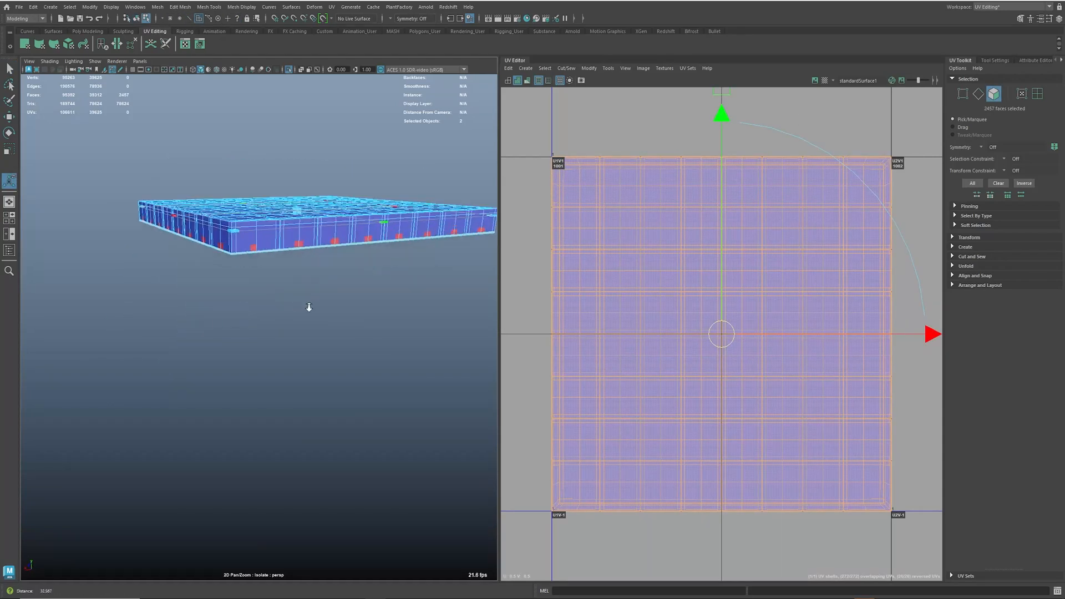
left_click_drag(309, 307, 290, 269, "alt")
left_click_drag(344, 333, 328, 316, "alt")
right_click_drag(328, 316, 353, 331, "alt")
middle_click_drag(353, 332, 293, 295, "alt")
right_click_drag(294, 294, 317, 308, "alt")
left_click(165, 44)
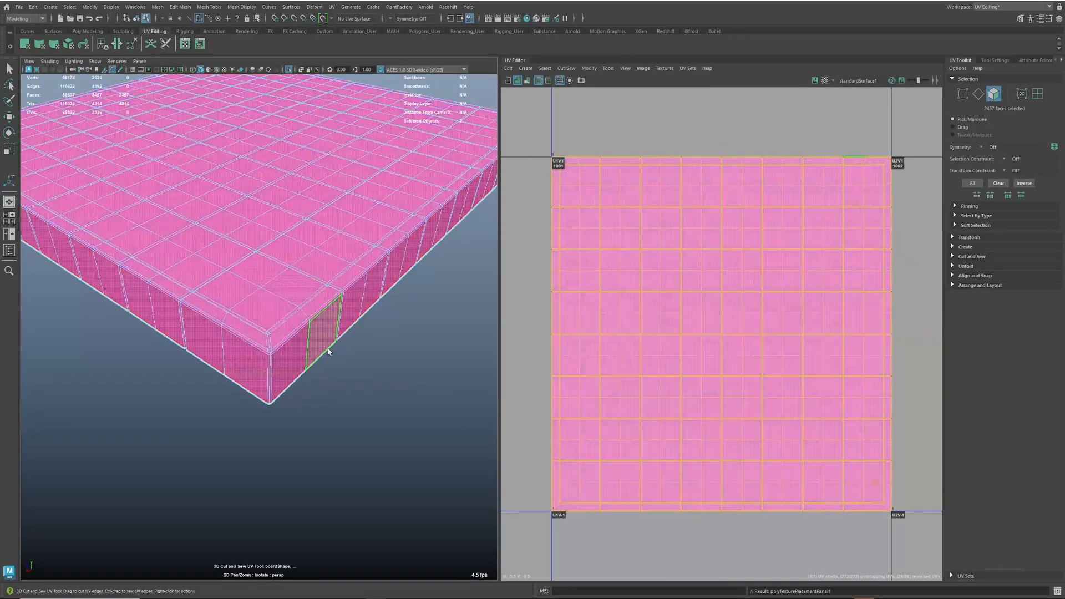
right_click_drag(328, 351, 299, 362, "alt")
left_click_drag(299, 361, 311, 334, "alt")
right_click_drag(310, 334, 283, 310, "alt")
mouse_move(284, 312)
left_mouse_down()
mouse_move(281, 272)
mouse_move(274, 335)
left_mouse_up()
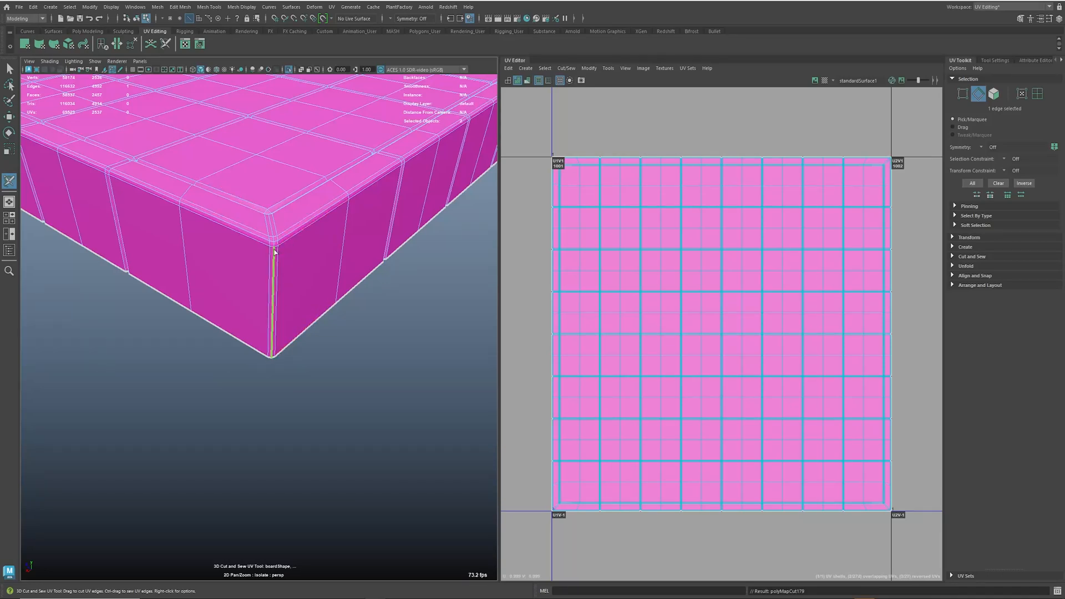
Step: Finish cutting the first corner's vertical edge and cut the board's UVs along the vertical edge at the next corner
left_click(276, 255)
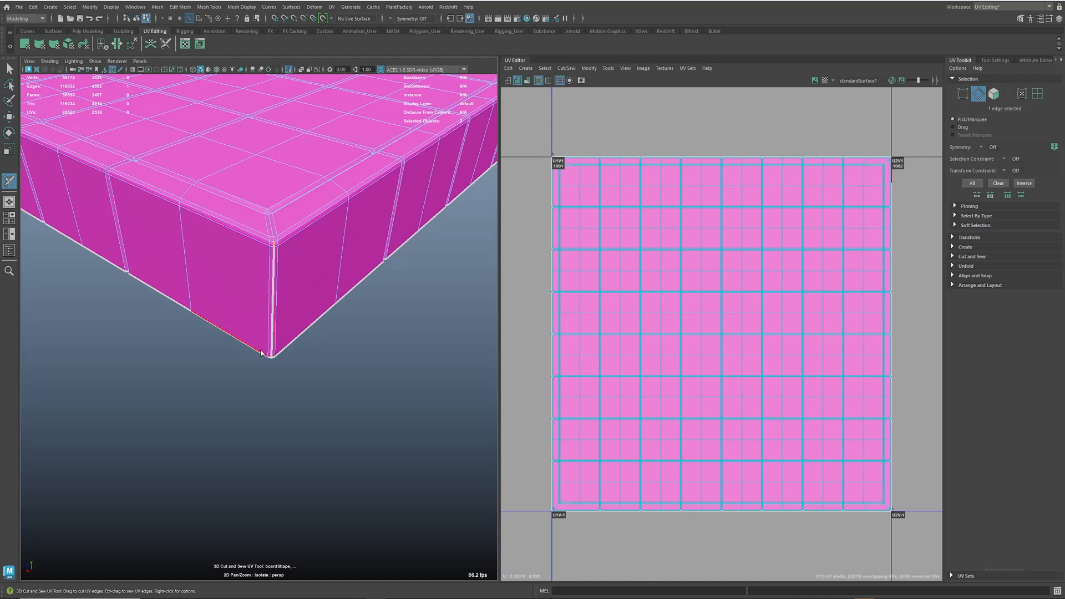
mouse_move(305, 351)
left_mouse_down("alt")
mouse_move(307, 326)
mouse_move(278, 335)
mouse_move(315, 348)
mouse_move(294, 340)
left_mouse_up("alt")
left_click_drag(289, 251, 291, 306)
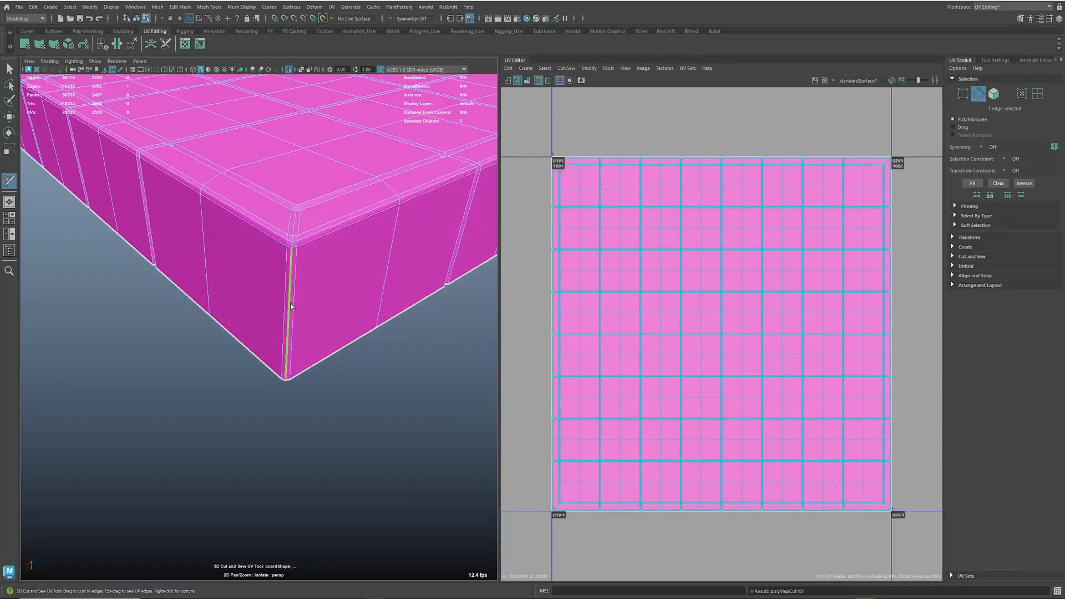
left_click_drag(292, 248, 292, 242)
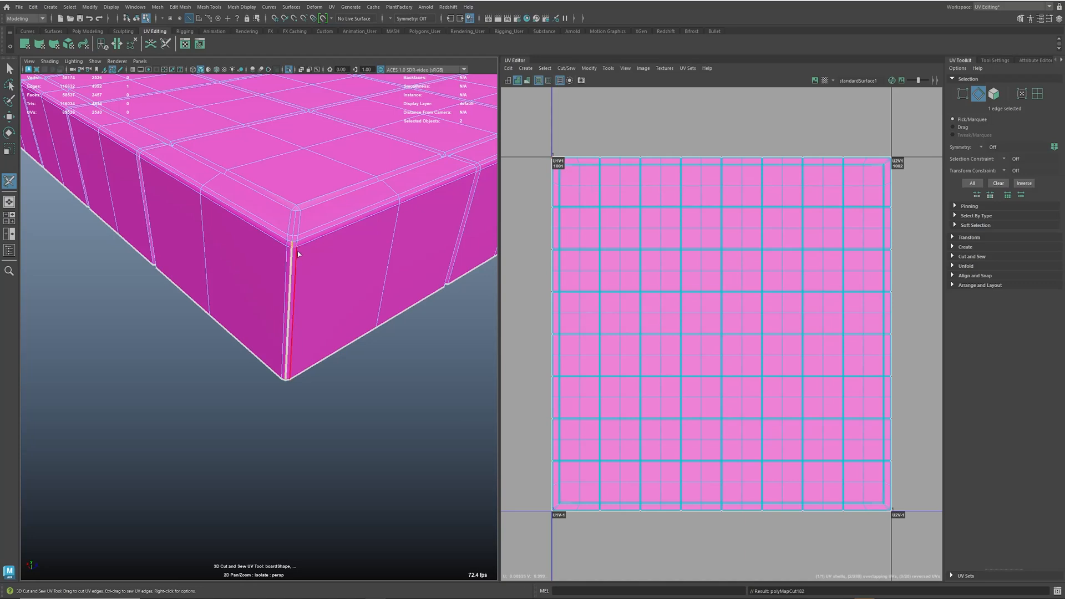
double_click(293, 271)
left_click_drag(314, 191, 311, 222, "alt")
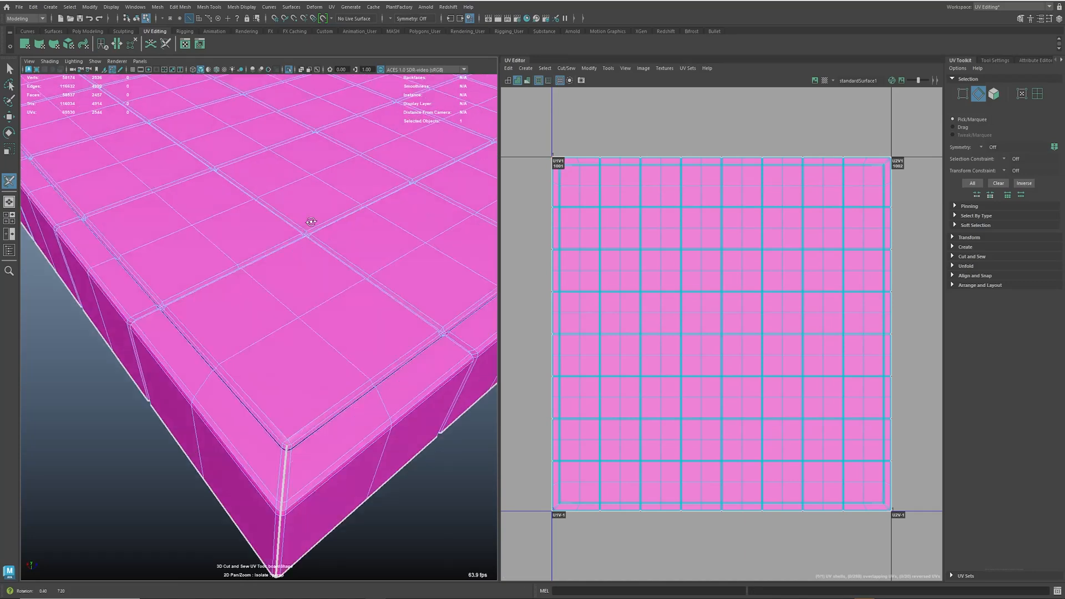
left_click_drag(302, 451, 314, 421, "alt")
key("ctrl+z")
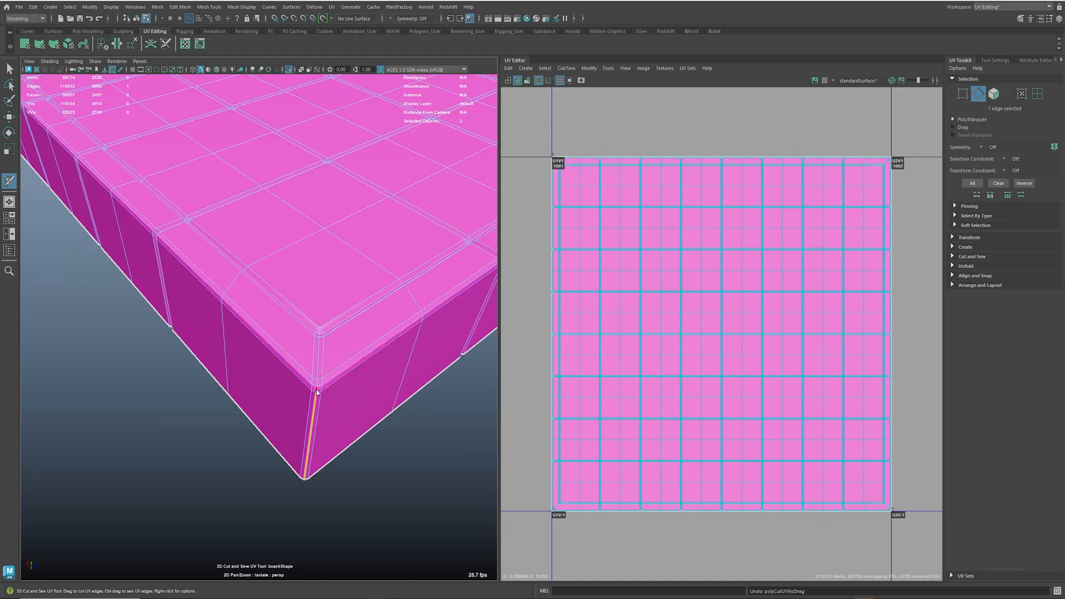
Step: Cut the board's UVs along the vertical edges at the remaining corners, up to the beveled top rim
left_click_drag(315, 418, 250, 401, "alt")
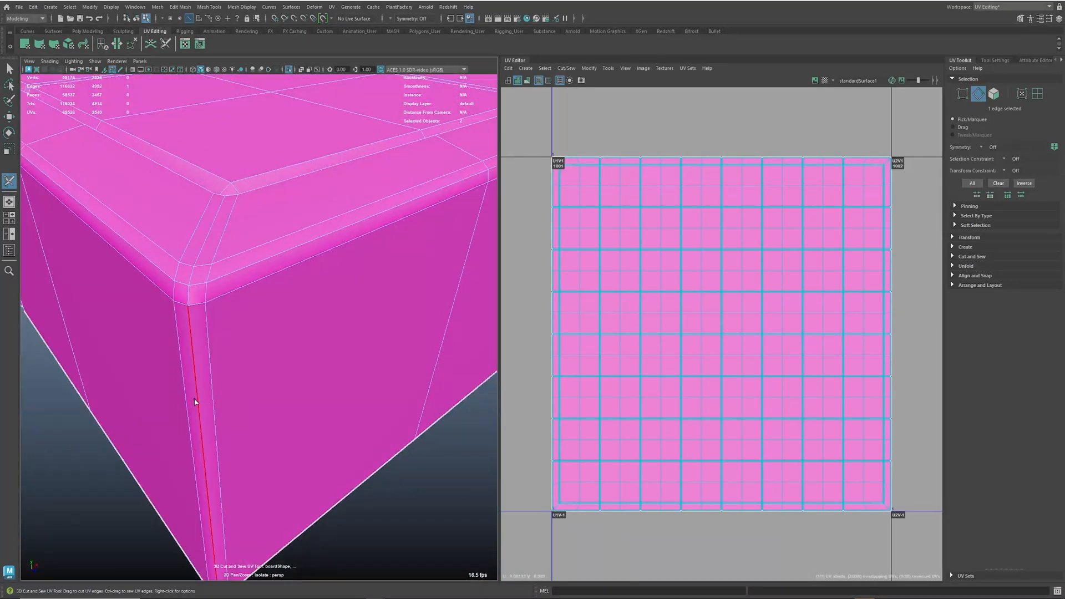
left_click(190, 312)
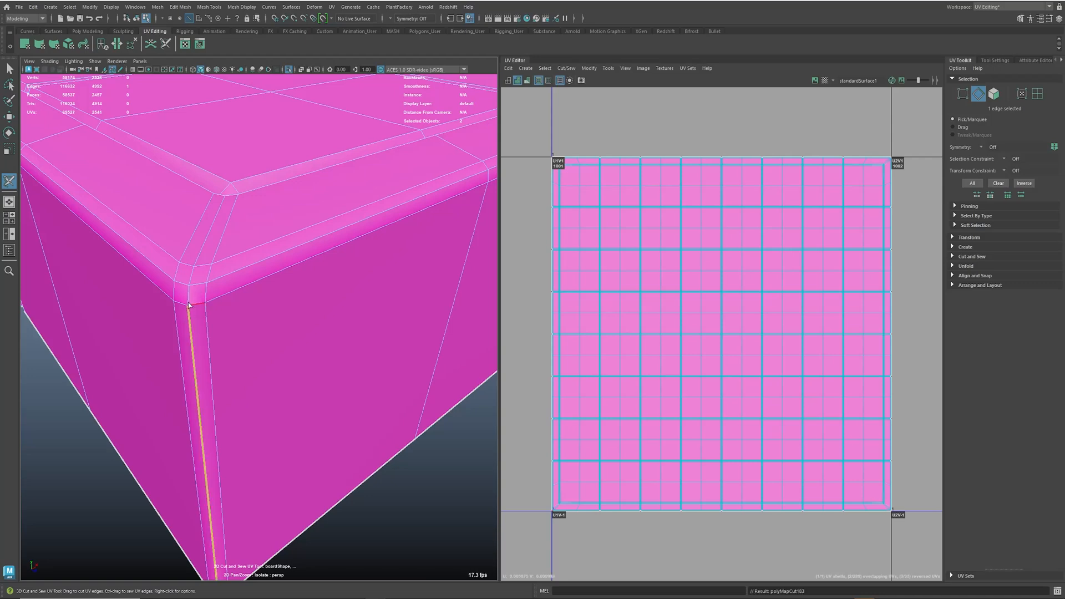
left_click(190, 298)
right_click_drag(260, 312, 318, 335, "alt")
left_click_drag(318, 335, 253, 324, "alt")
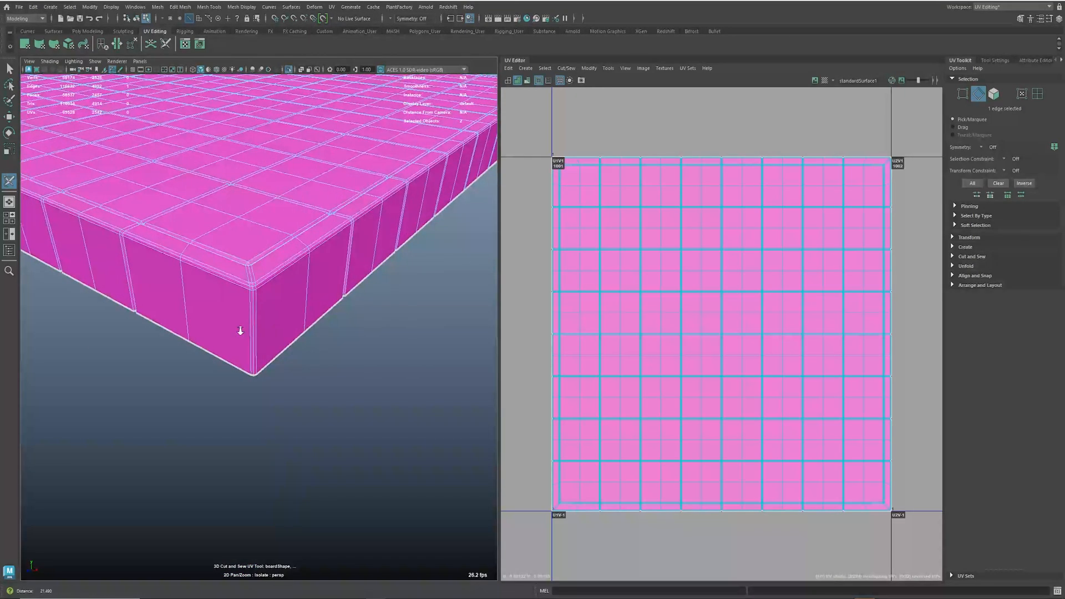
scroll(240, 333, "up", 4)
left_click(249, 288)
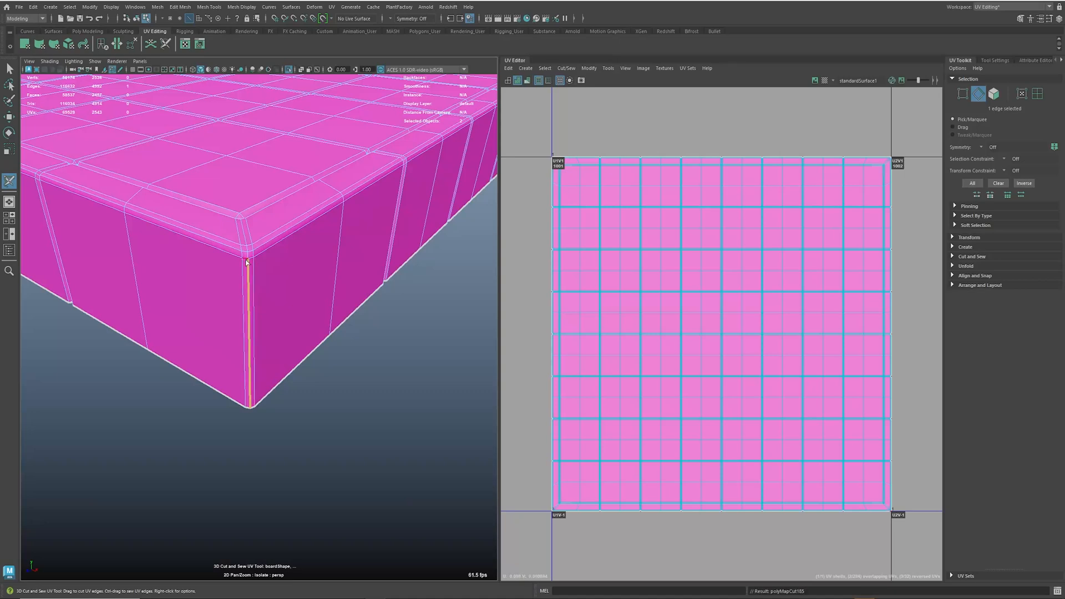
left_click(248, 256)
Step: Unfold the whole board's UVs into a flat shell with the four sides opened out
left_click_drag(248, 256, 157, 271, "alt")
right_click_drag(371, 283, 355, 204, "alt")
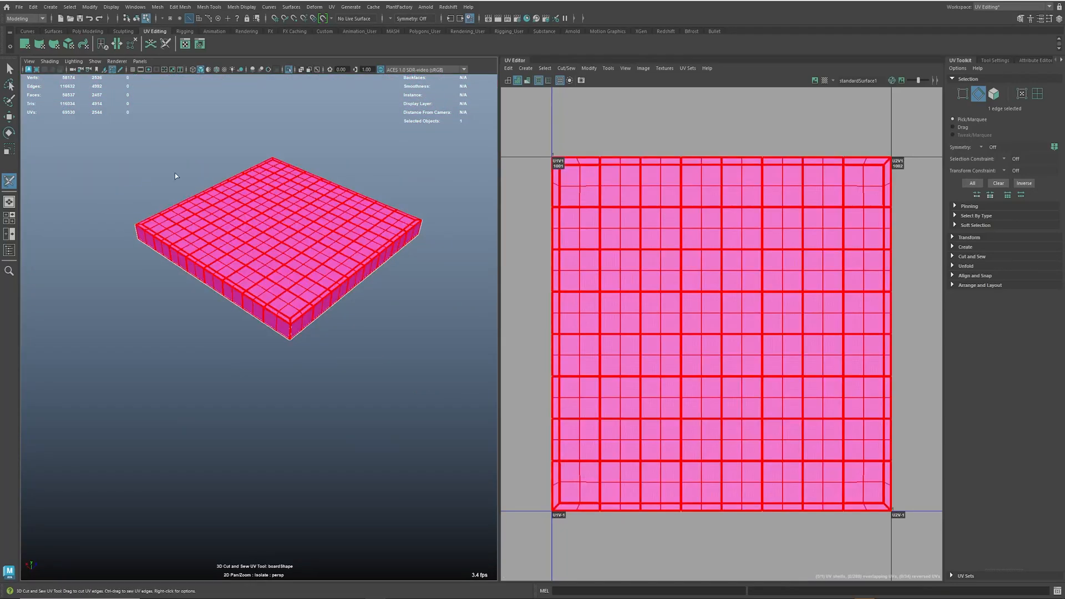
key("ctrl+u")
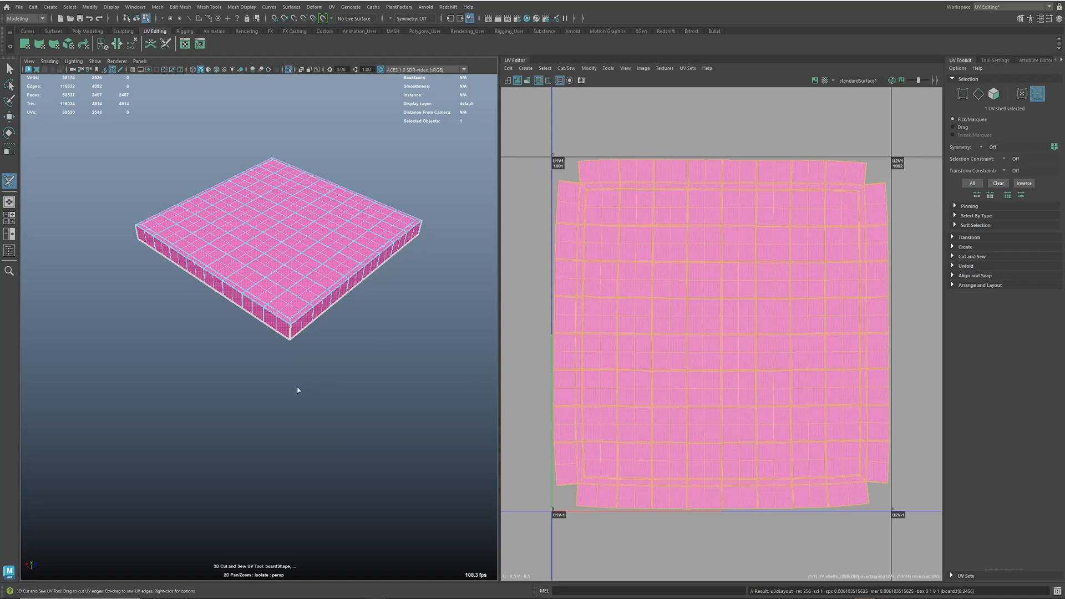
Step: Optimize the unfolded board shell, straighten it with Orient Shells, and optimize it once more
left_click(953, 267)
left_click(979, 278)
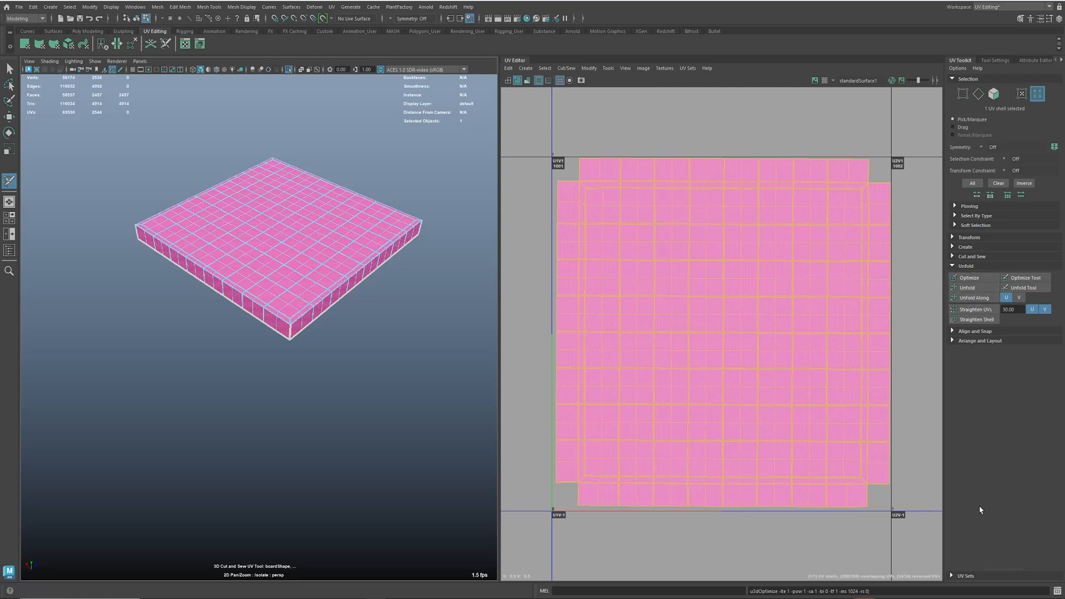
left_click(969, 341)
left_click(969, 386)
left_click(970, 278)
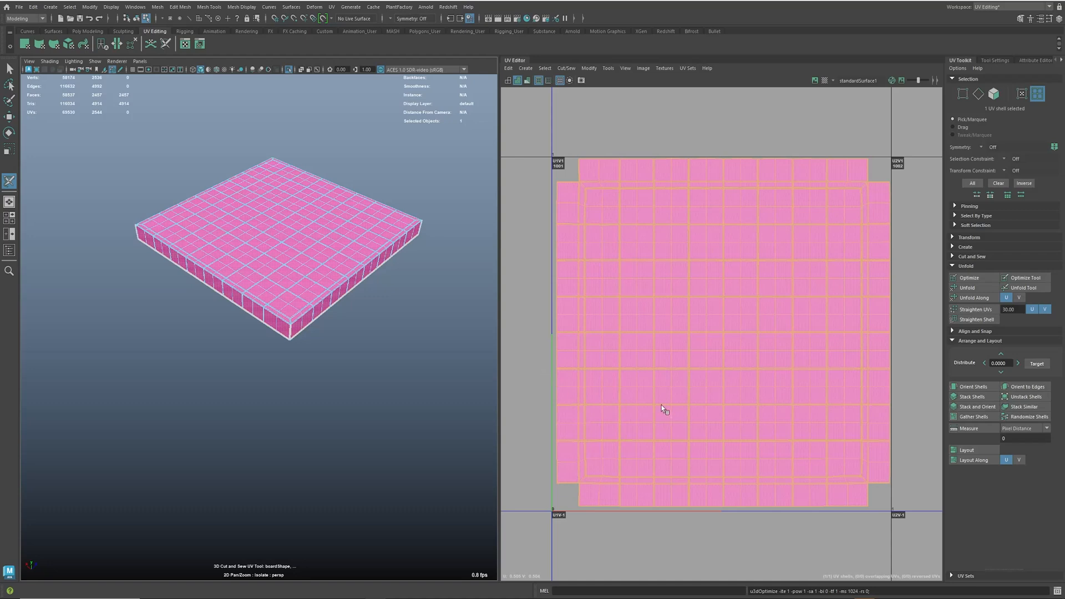
Step: Return to object selection and examine the board's corner and grooves and the matching UV shell up close
key("w")
key("F8")
left_click_drag(344, 288, 333, 289, "alt")
right_click_drag(333, 291, 493, 333, "alt")
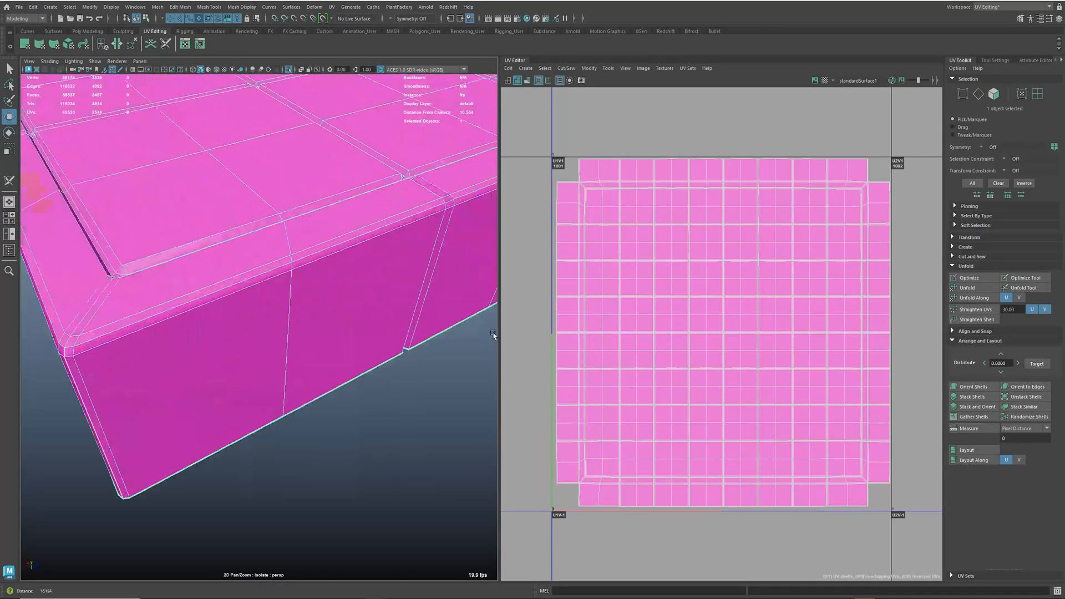
left_click_drag(345, 287, 322, 312, "alt")
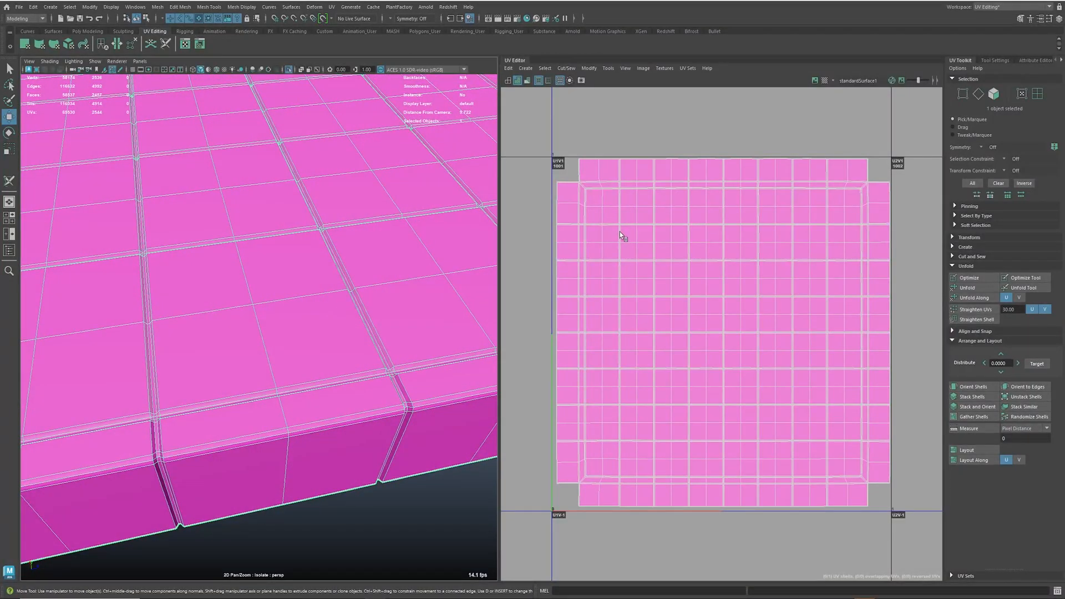
right_click_drag(618, 234, 916, 261, "alt")
right_click_drag(674, 229, 809, 265, "alt")
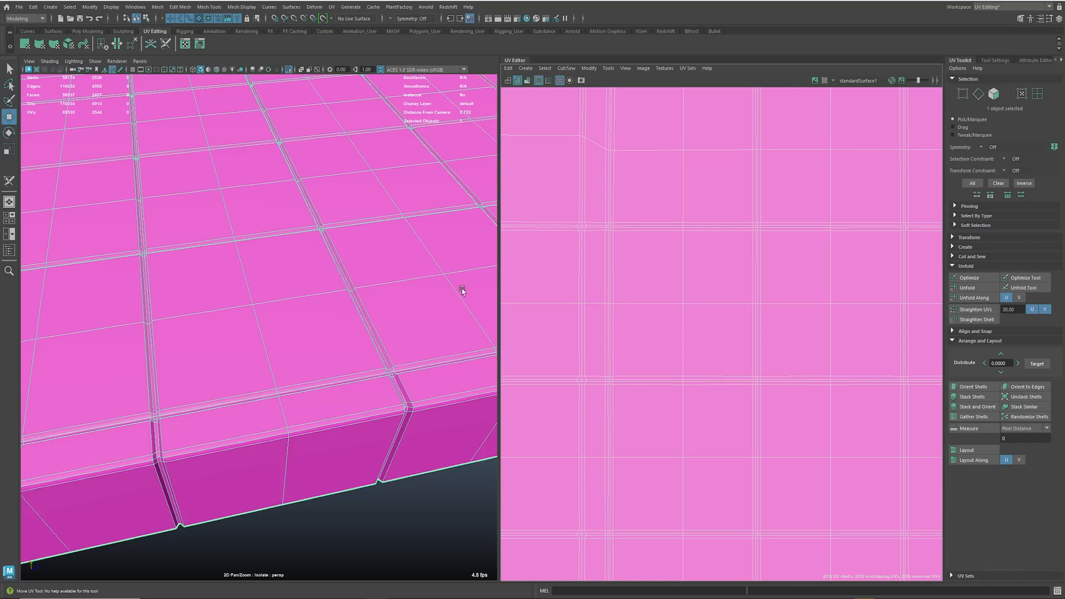
Step: Insert edge loops with Multi-Cut down the middle of the groove floors, starting beside the board's edge
right_click_drag(340, 297, 297, 302, "alt")
left_click_drag(297, 301, 390, 300, "alt")
mouse_move(315, 366)
right_mouse_down("alt")
mouse_move(330, 355)
mouse_move(345, 361)
mouse_move(310, 362)
right_mouse_up("alt")
left_click_drag(311, 362, 325, 343, "alt")
right_click_drag(325, 343, 283, 341, "shift")
middle_click_drag(318, 369, 332, 366, "alt")
right_click_drag(335, 368, 372, 345, "alt")
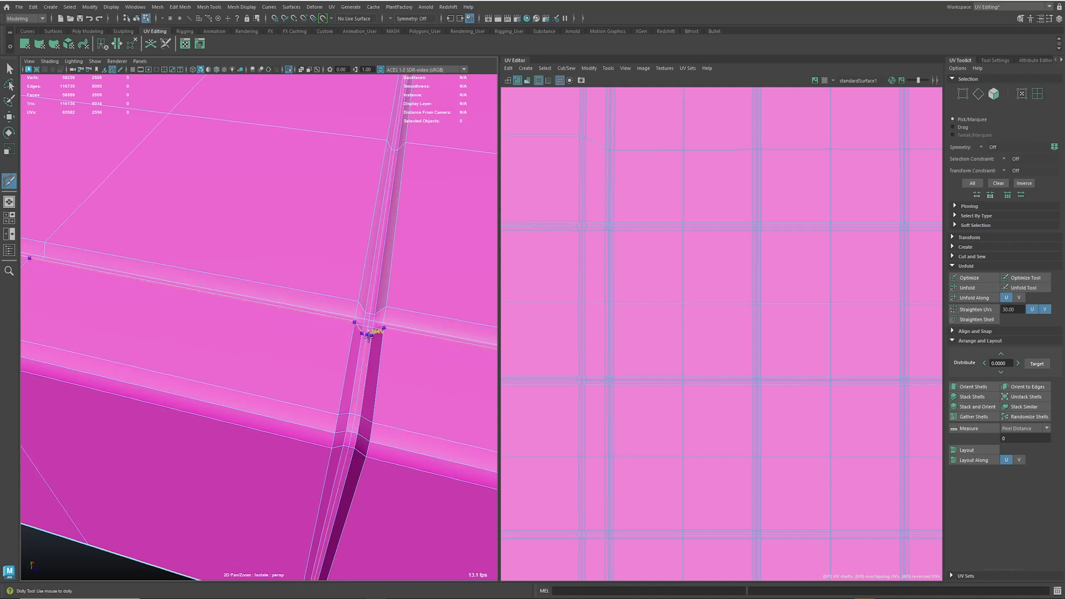
right_click_drag(364, 318, 364, 380, "alt")
middle_click_drag(361, 377, 355, 376, "alt")
left_click(360, 403, "ctrl")
left_click(345, 403, "ctrl")
Step: Add matching edge loops along the floors of the next parallel grooves, up to the board's corner
middle_click_drag(420, 404, 379, 392, "alt")
right_click_drag(461, 403, 392, 396, "alt")
middle_click_drag(471, 398, 358, 397, "alt")
left_click(333, 395, "ctrl")
middle_click_drag(455, 408, 304, 397, "alt")
right_click_drag(304, 397, 331, 398, "alt")
middle_click_drag(331, 398, 335, 403, "alt")
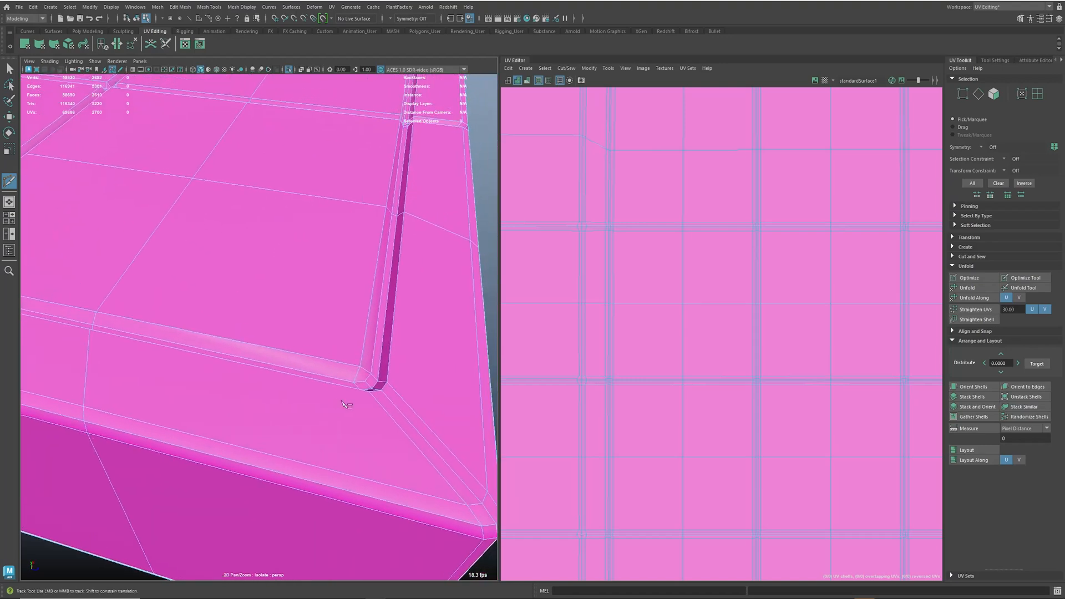
Step: Insert an edge loop along the floor of the border groove on the adjacent side of the corner
mouse_move(403, 340)
middle_mouse_down("alt")
mouse_move(381, 355)
mouse_move(392, 358)
middle_mouse_up("alt")
right_click_drag(305, 360, 323, 360, "alt")
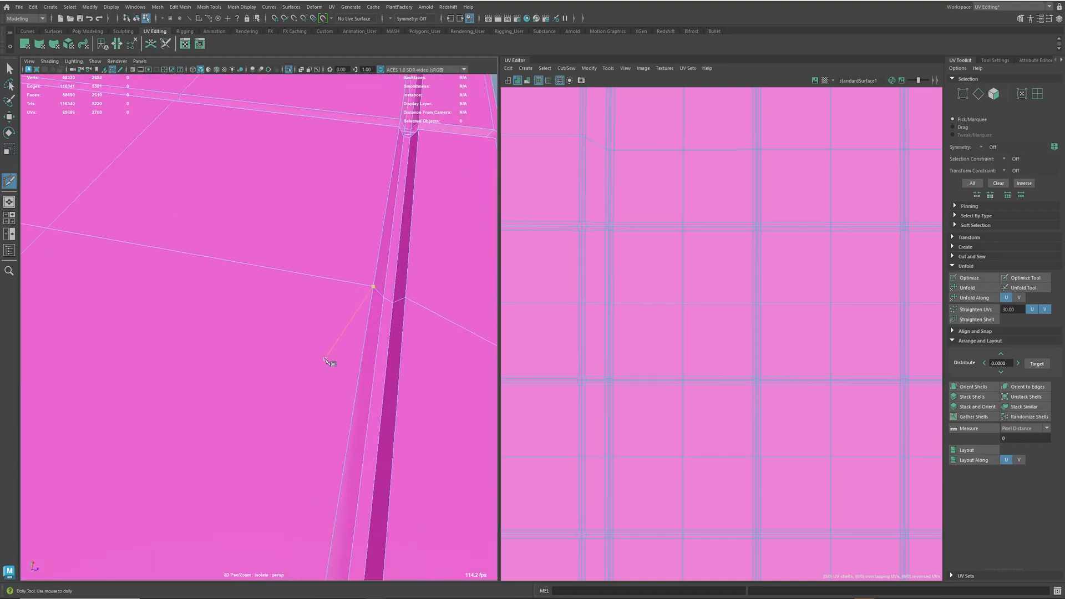
left_click(390, 300, "ctrl")
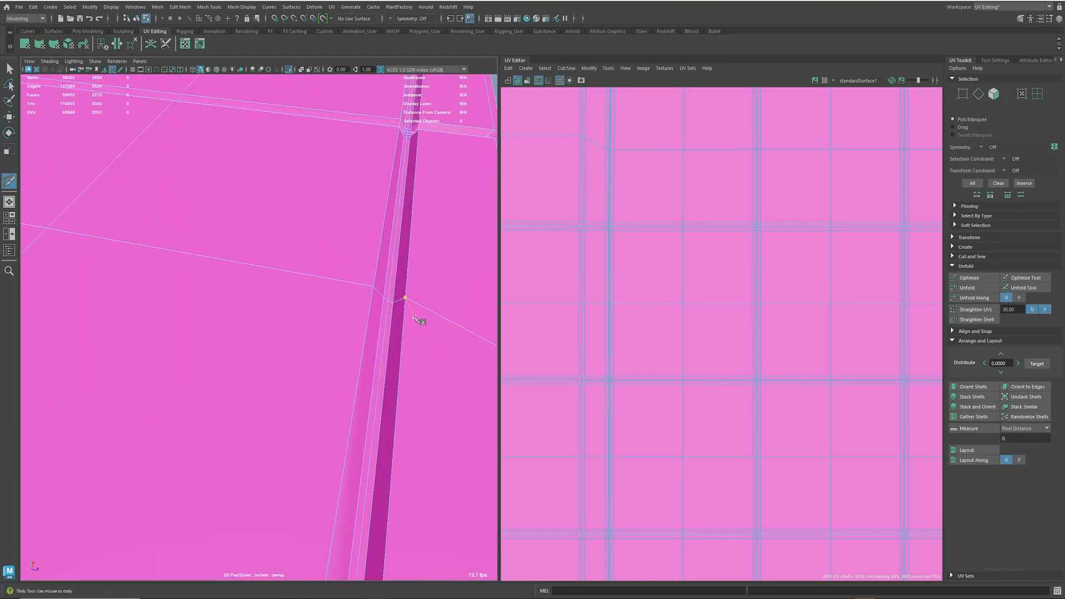
right_click_drag(423, 321, 387, 328, "alt")
left_click_drag(387, 328, 221, 311, "alt")
middle_click_drag(221, 311, 275, 388, "alt")
left_click_drag(275, 390, 369, 339, "alt")
middle_click_drag(368, 340, 126, 371, "alt")
Step: Insert centre edge loops along the grooves that run inward from the adjacent side of the board
left_click(229, 353, "ctrl")
left_click(309, 342, "ctrl")
left_click_drag(309, 342, 336, 345, "alt")
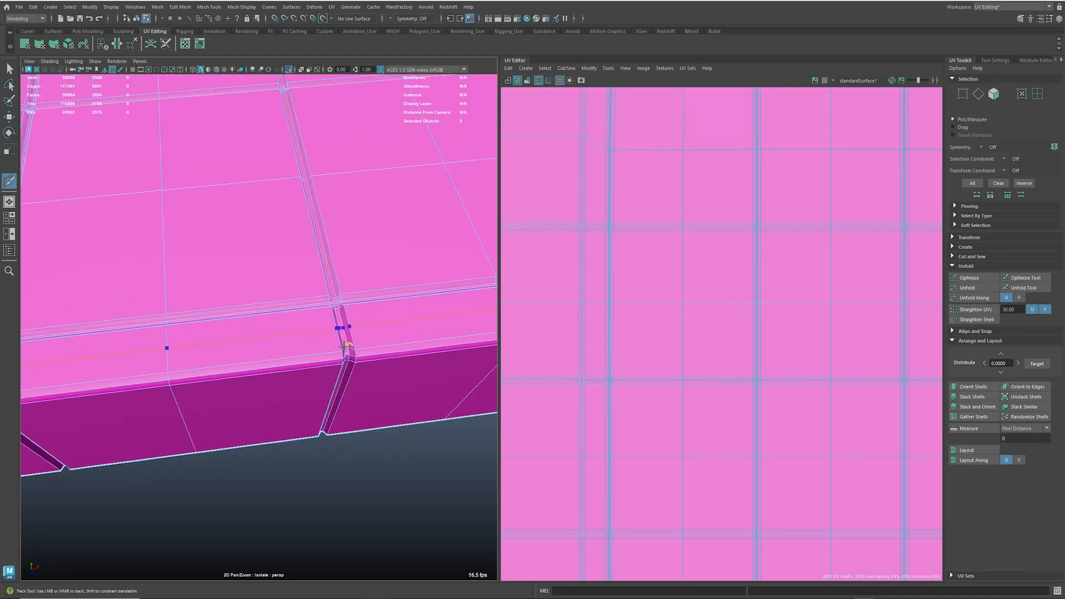
left_click(348, 354, "ctrl")
middle_click_drag(472, 334, 234, 386, "alt")
left_click(257, 426, "ctrl")
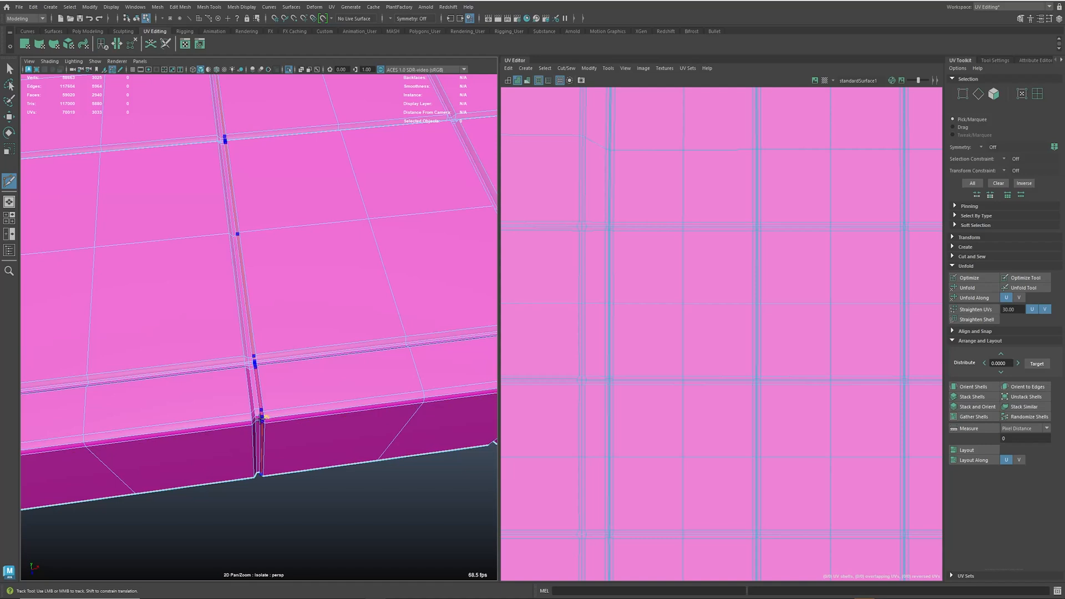
left_click(262, 476)
Step: Complete the centre edge loops in the remaining grooves of this direction, as far as the next corner
middle_click_drag(440, 432, 225, 452, "alt")
middle_click(289, 394, "ctrl")
left_click_drag(358, 418, 341, 436, "alt")
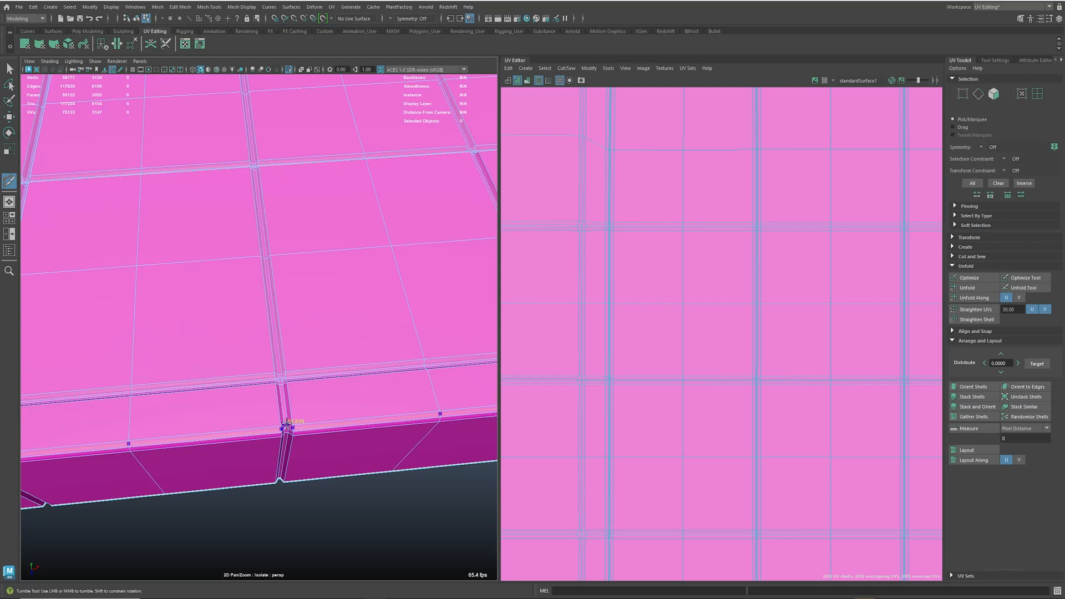
left_click(285, 423, "ctrl")
middle_click_drag(325, 436, 278, 419, "alt")
middle_click(271, 398, "ctrl")
left_click_drag(284, 424, 209, 390, "alt")
middle_click_drag(75, 430, 135, 442, "alt")
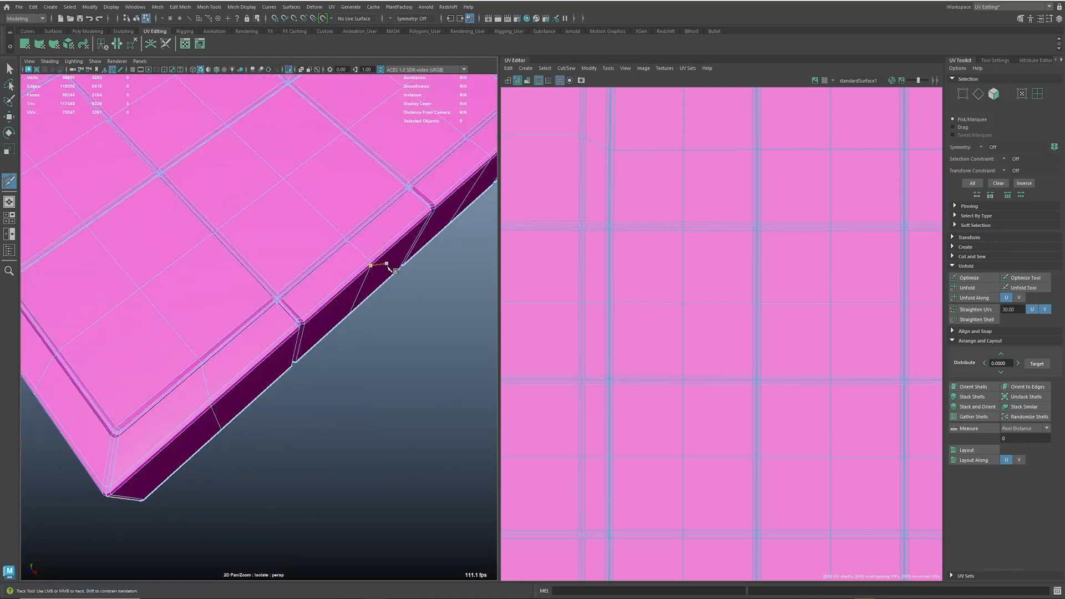
middle_click_drag(386, 260, 407, 300, "alt")
left_click_drag(376, 294, 348, 298, "alt")
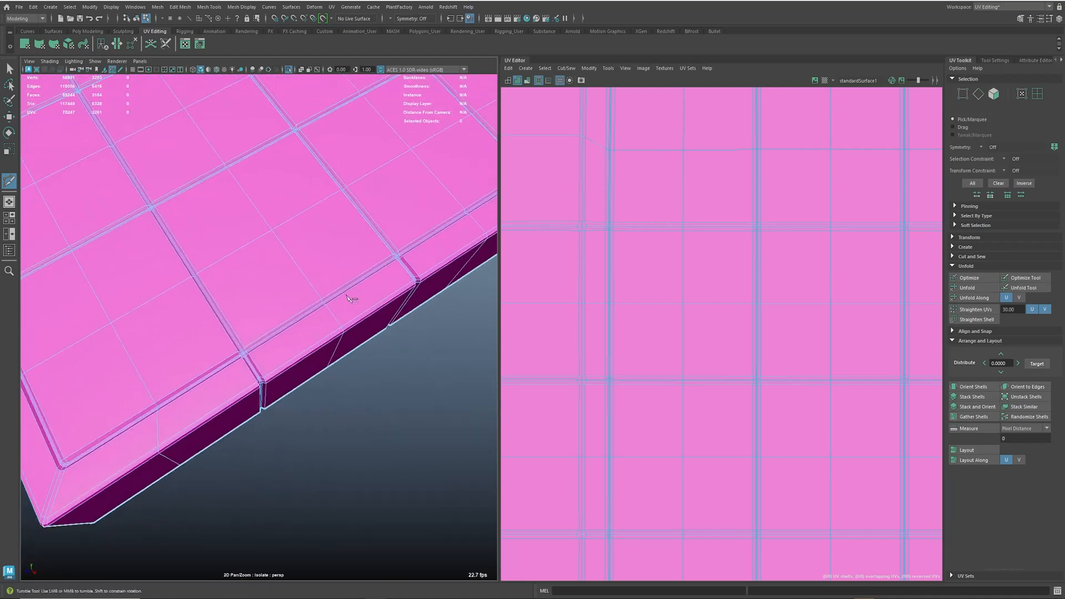
Step: Cut the UVs along the new centre loop of one groove and of the border groove crossing it with the 3D Cut and Sew UV Tool
key("w")
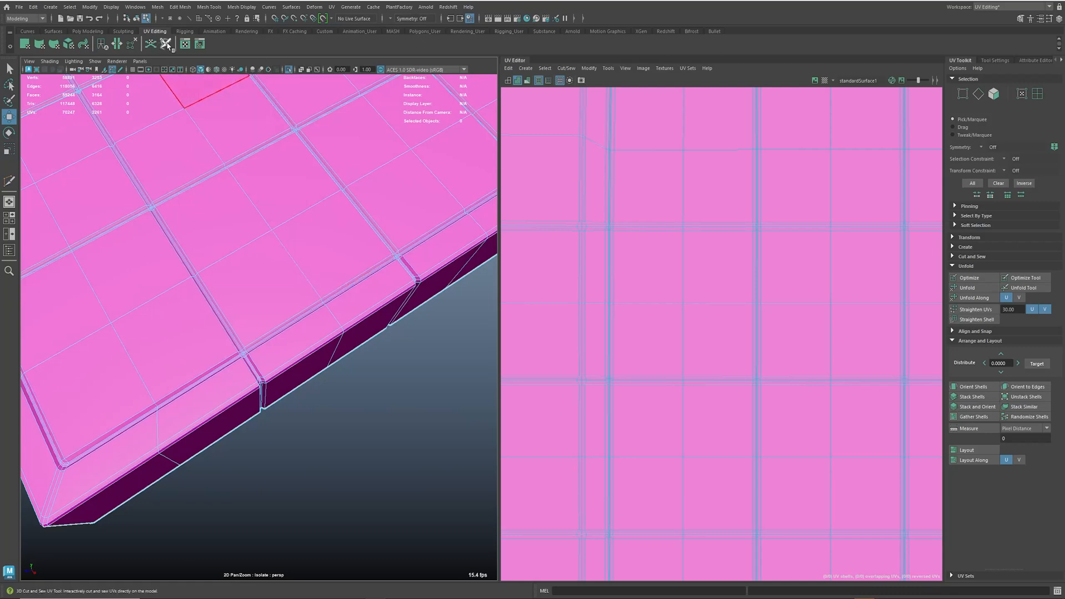
left_click(167, 45)
right_click_drag(246, 294, 250, 237)
left_click_drag(250, 237, 239, 291, "alt")
right_click_drag(238, 291, 211, 201, "alt")
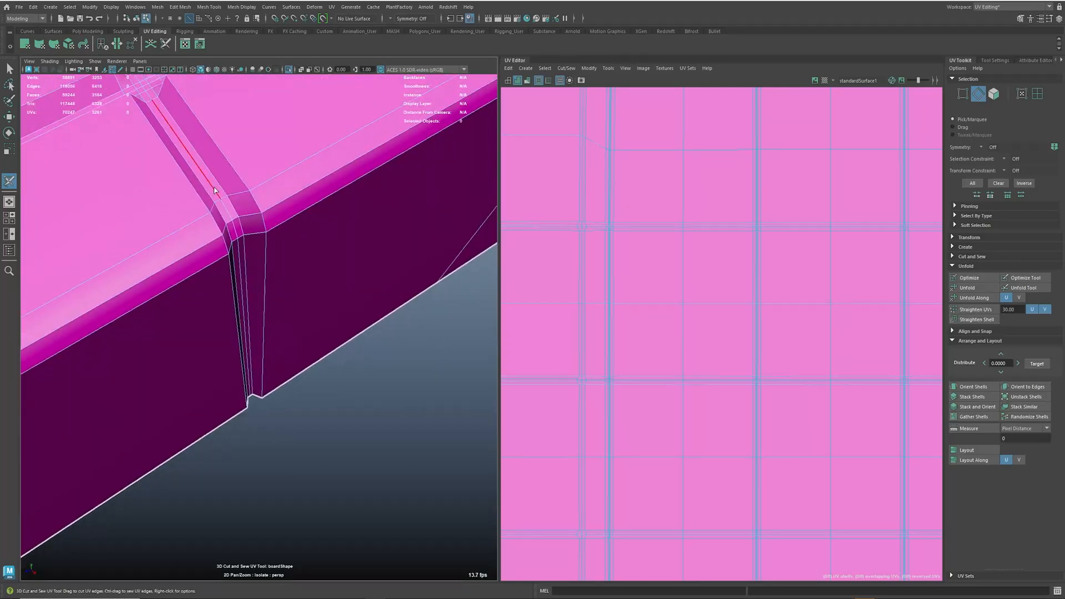
double_click(224, 208)
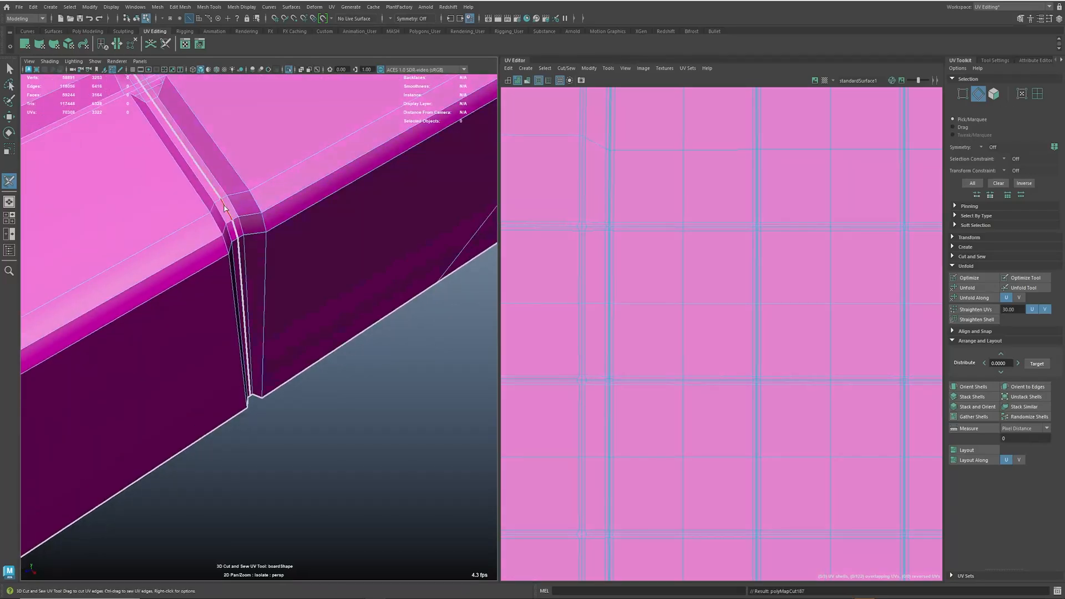
left_click_drag(183, 157, 232, 217, "alt")
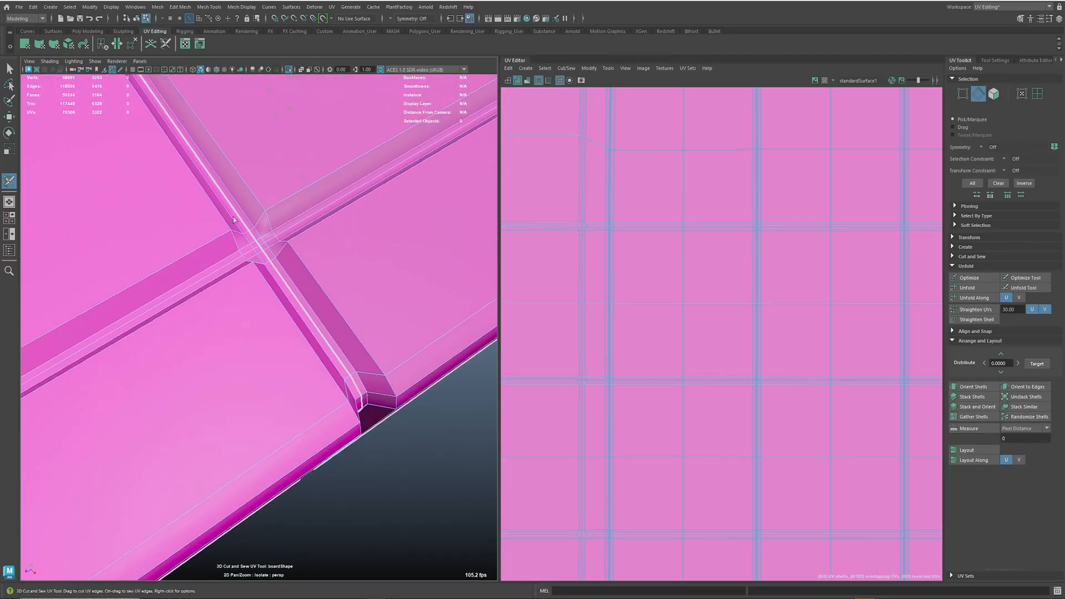
double_click(250, 247)
Step: Cut the UVs along the centre loops of two more groove stretches on either side of a crossing
left_click_drag(292, 249, 317, 241, "alt")
left_click_drag(290, 366, 326, 321, "alt")
right_click_drag(326, 321, 356, 323, "alt")
left_click_drag(357, 324, 240, 340, "alt")
right_click_drag(240, 340, 264, 355, "alt")
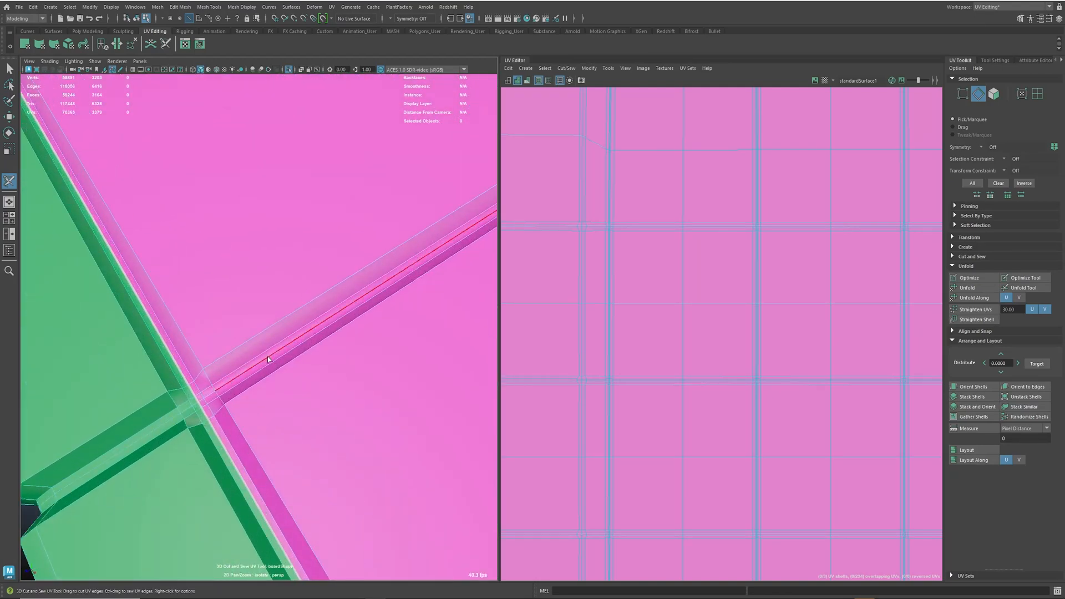
double_click(266, 358)
double_click(174, 416)
Step: Continue cutting the UVs along the centre loops of the neighbouring grooves, including one running out to the board's edge
middle_click_drag(298, 353, 257, 376, "alt")
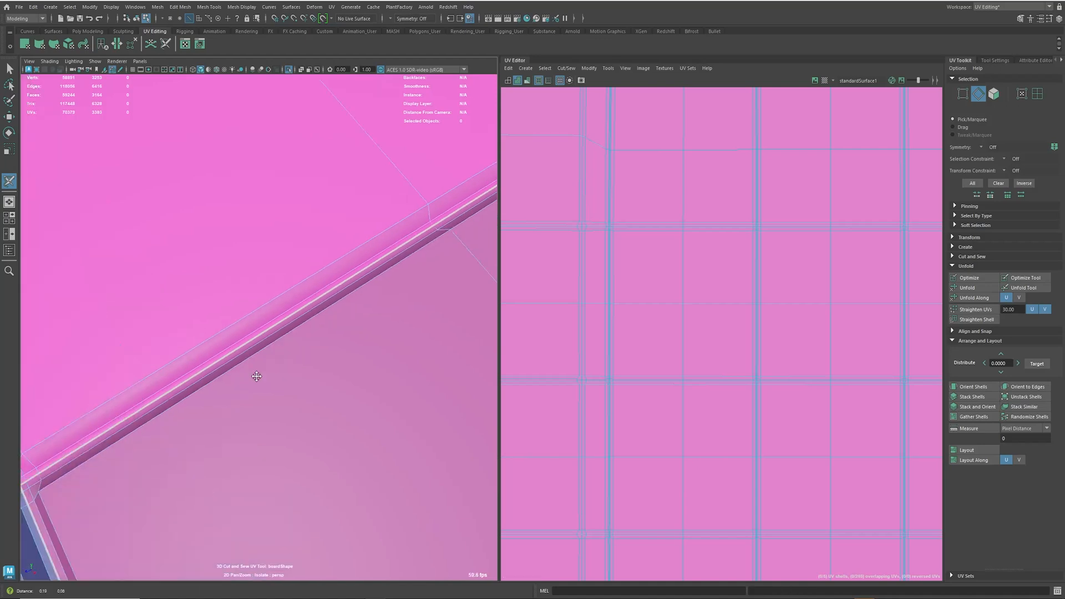
right_click_drag(257, 375, 239, 368, "alt")
mouse_move(240, 368)
left_mouse_down("alt")
mouse_move(197, 390)
mouse_move(225, 384)
left_mouse_up("alt")
right_click_drag(225, 381, 269, 399, "alt")
double_click(205, 431)
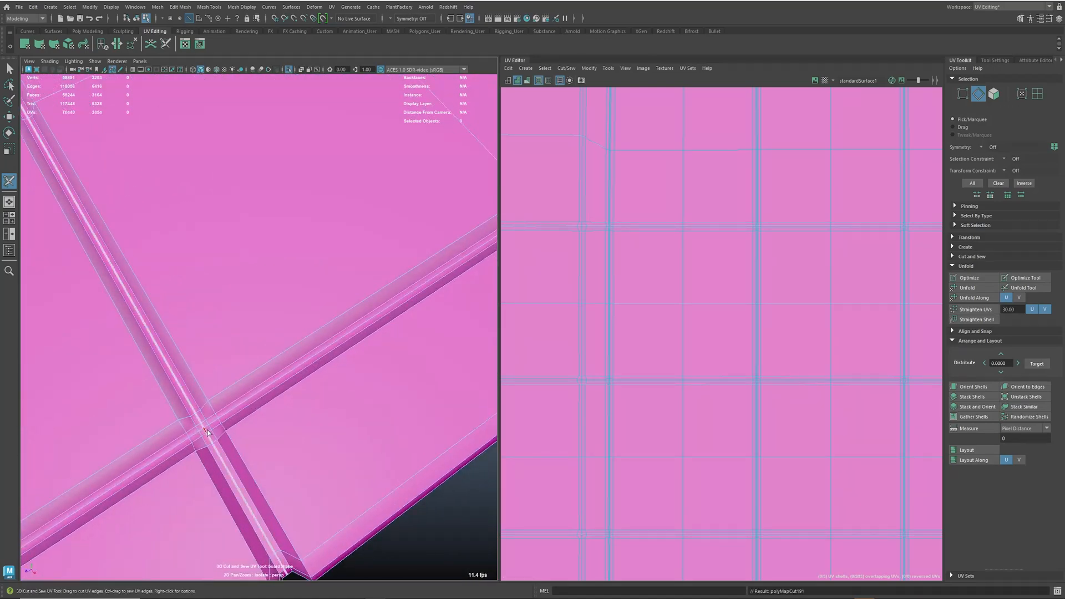
right_click_drag(343, 363, 278, 405, "alt")
mouse_move(277, 405)
middle_mouse_down("alt")
mouse_move(310, 381)
mouse_move(290, 392)
middle_mouse_up("alt")
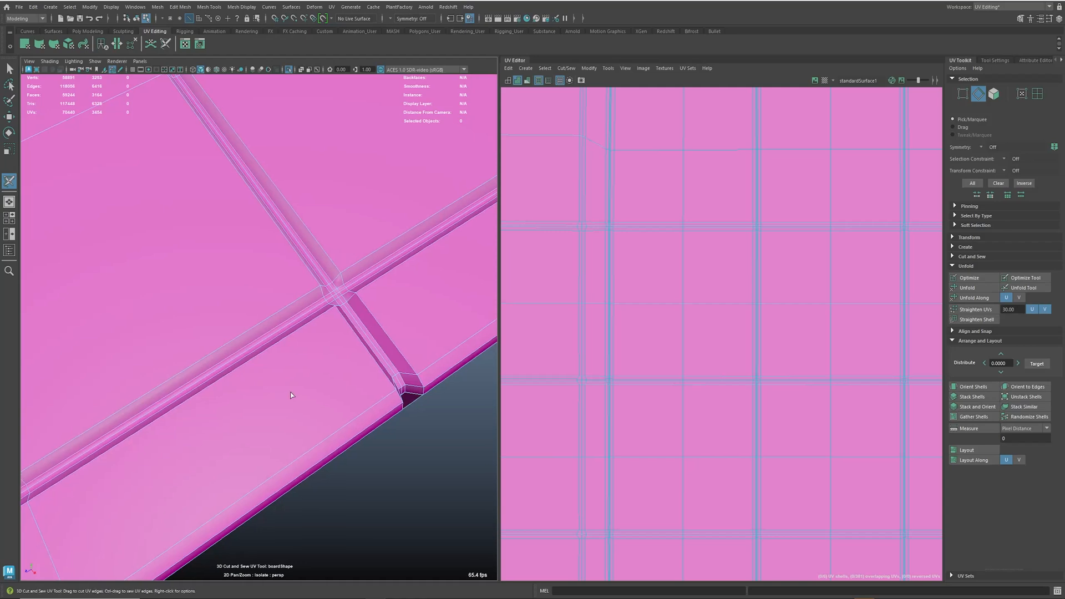
double_click(376, 349)
Step: Insert centre edge loops in the next two grooves without one, near the board's edge, with the Multi-Cut tool
left_click_drag(382, 348, 319, 368, "alt")
middle_click_drag(318, 369, 270, 394, "alt")
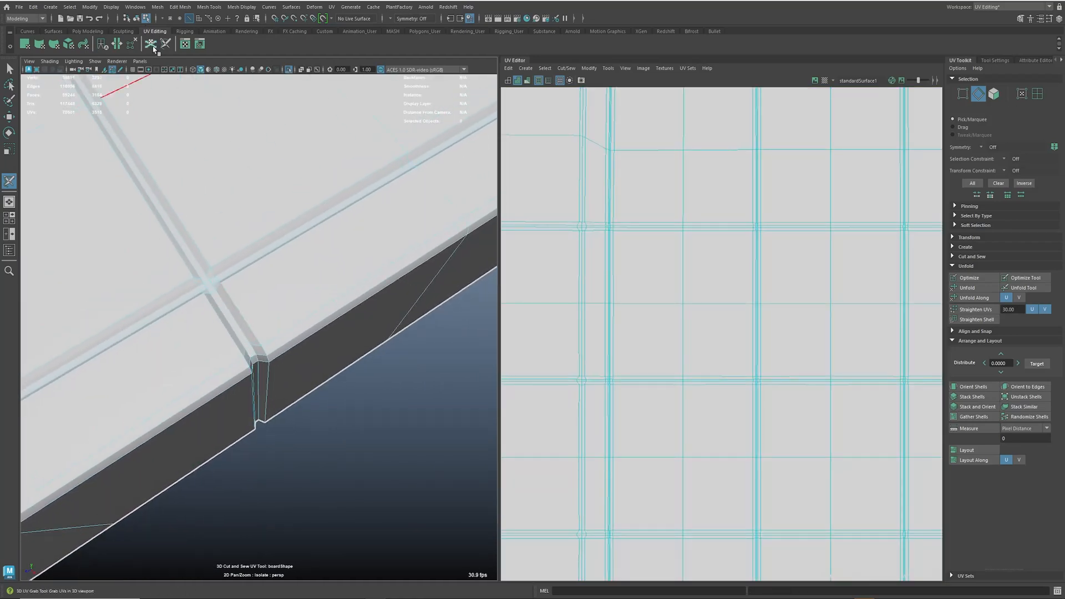
key("q")
key("ctrl+shift+x")
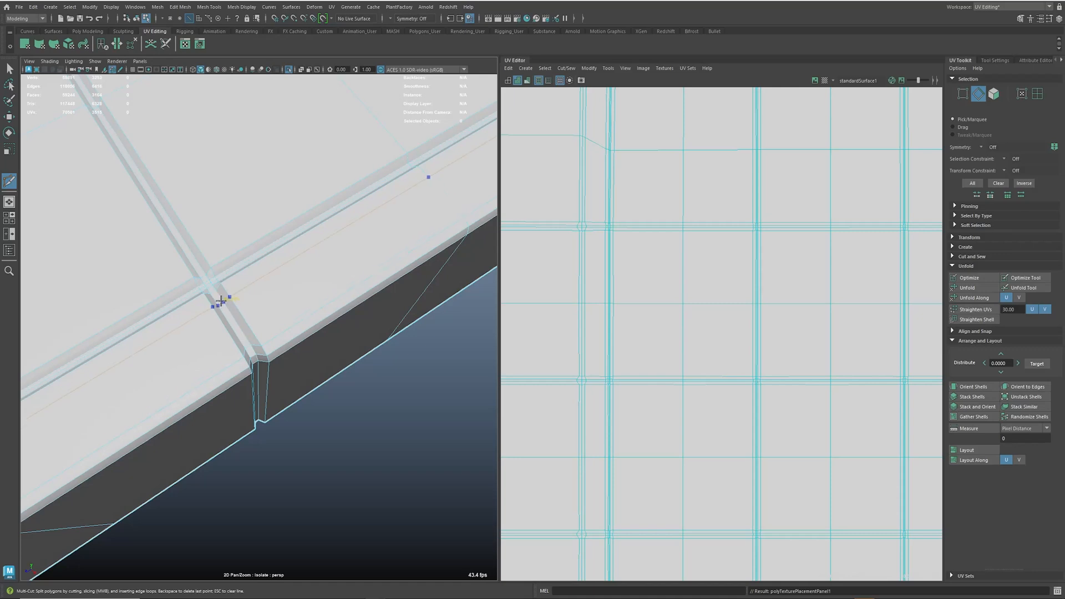
left_click(210, 285, "ctrl")
middle_click_drag(447, 242, 147, 406, "alt")
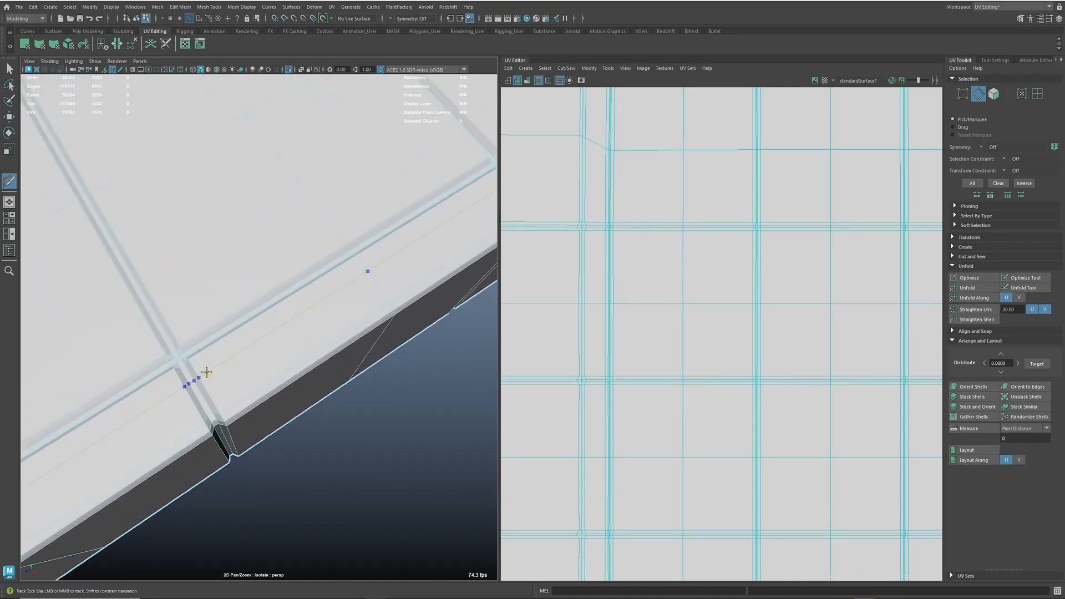
left_click(181, 364, "ctrl")
middle_click_drag(186, 450, 250, 399, "alt")
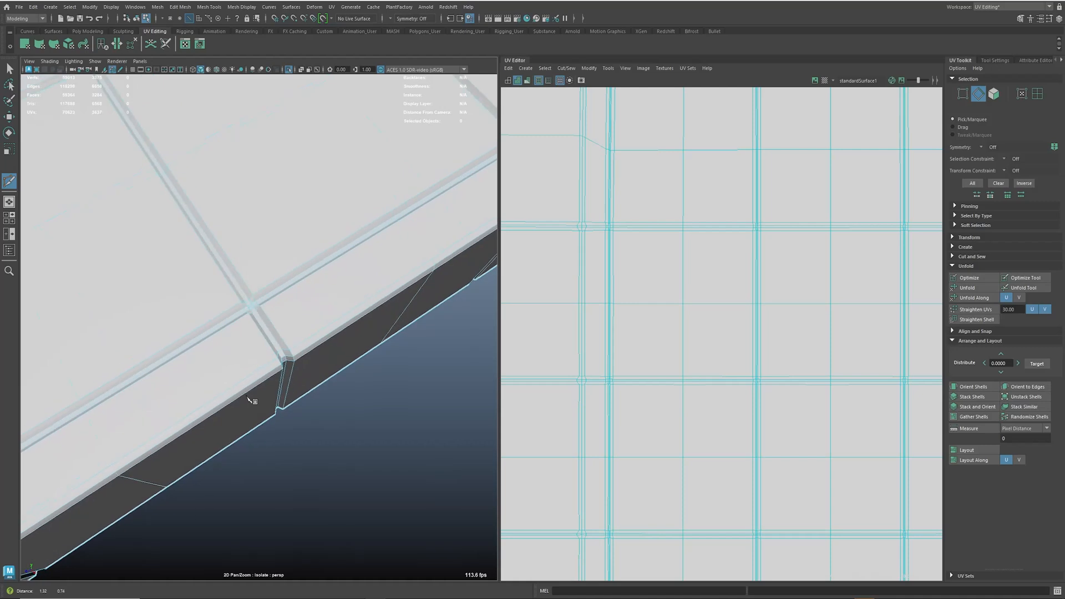
Step: Add centre edge loops to the last grooves along this side of the board with Multi-Cut
left_click(279, 345, "ctrl")
middle_click_drag(349, 339, 317, 340, "alt")
middle_click_drag(201, 369, 238, 394, "alt")
right_click_drag(239, 394, 263, 373, "alt")
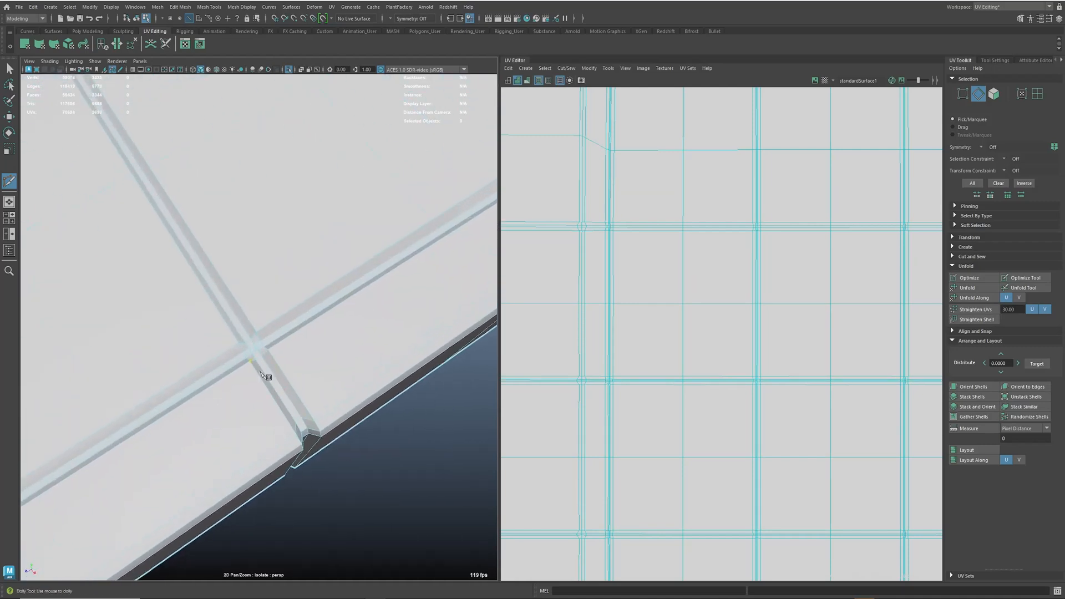
left_click(260, 357, "ctrl")
mouse_move(327, 361)
middle_mouse_down("alt")
mouse_move(251, 394)
mouse_move(337, 363)
middle_mouse_up("alt")
right_click_drag(336, 363, 228, 354, "alt")
middle_click_drag(228, 353, 355, 219, "alt")
Step: Start cutting the UVs along the new centre loops with the 3D Cut and Sew UV Tool, beginning where a groove meets the board's edge
left_click(166, 43)
middle_click_drag(226, 363, 255, 344, "alt")
right_click_drag(255, 347, 335, 339, "alt")
middle_click_drag(335, 339, 209, 382, "alt")
mouse_move(210, 383)
right_mouse_down("alt")
mouse_move(222, 373)
mouse_move(229, 381)
right_mouse_up("alt")
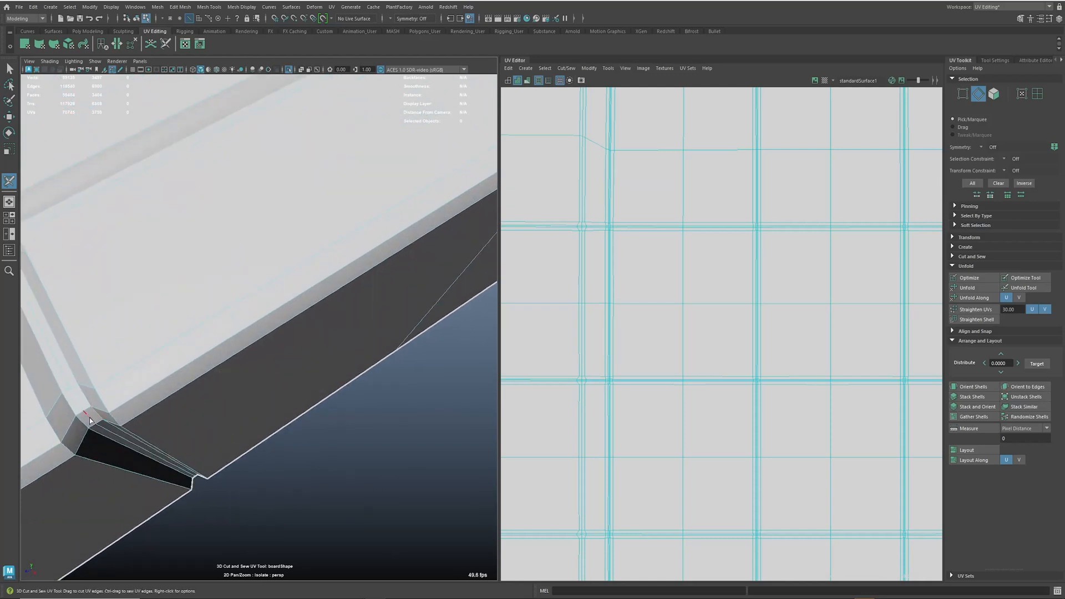
double_click(91, 417)
middle_click_drag(329, 412, 184, 413, "alt")
Step: Cut the UVs along the centre loops of the remaining parallel grooves, splitting the board into strips
double_click(255, 393)
middle_click_drag(388, 344, 227, 427, "alt")
double_click(314, 380)
mouse_move(314, 380)
middle_mouse_down("alt")
mouse_move(266, 420)
mouse_move(228, 411)
mouse_move(281, 357)
mouse_move(316, 385)
mouse_move(299, 381)
middle_mouse_up("alt")
double_click(205, 384)
left_click_drag(341, 382, 249, 366, "alt")
Step: Try to cut the UVs along a groove crossing the strips, and undo the cut
right_click_drag(249, 366, 368, 352, "alt")
left_click(373, 352)
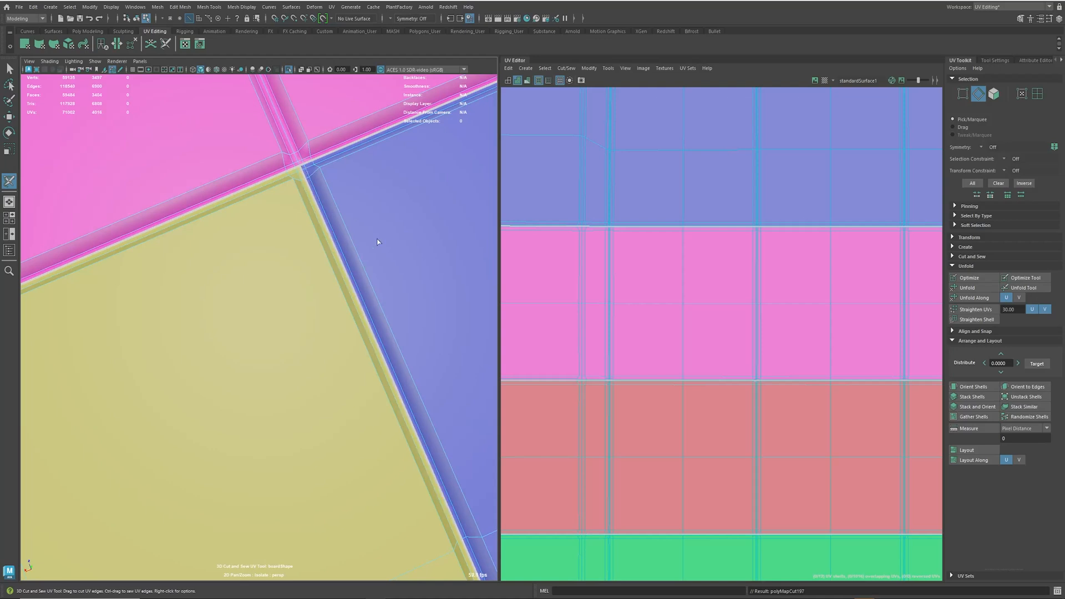
right_click_drag(377, 242, 304, 302, "alt")
key("ctrl+z")
Step: Select the centre edge loops of the first grooves crossing the strips with the Select tool
mouse_move(371, 411)
right_mouse_down("alt")
mouse_move(326, 430)
mouse_move(342, 399)
mouse_move(381, 404)
right_mouse_up("alt")
key("q")
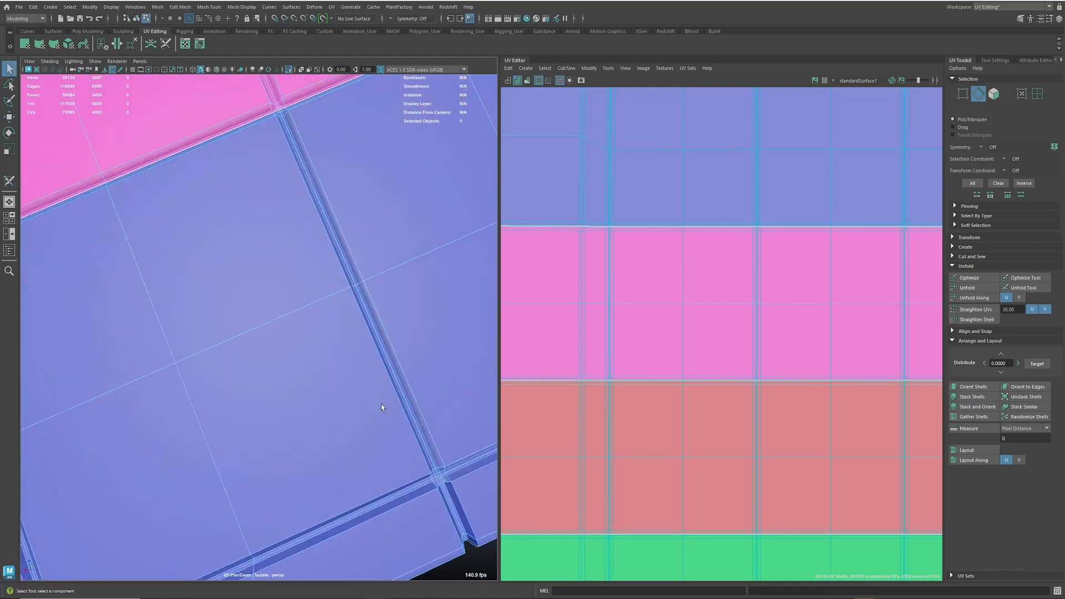
double_click(394, 383)
left_click_drag(394, 383, 289, 391, "alt")
double_click(323, 370, "shift")
double_click(361, 375, "shift")
middle_click_drag(479, 319, 454, 330, "alt")
double_click(303, 387, "shift")
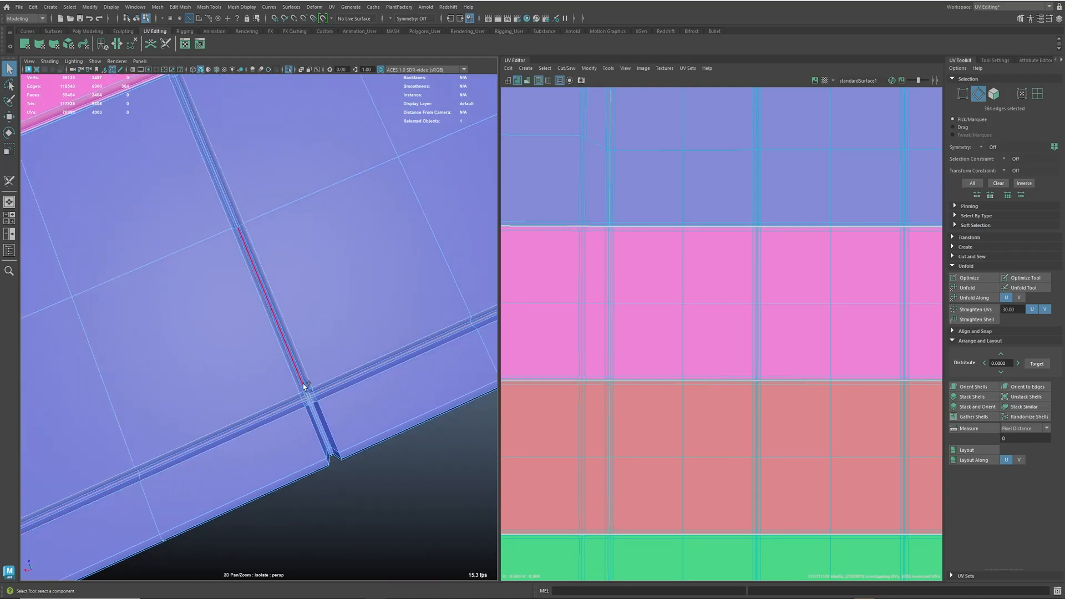
Step: Extend the selection with the centre edge loops of the remaining crossing grooves, undoing any wrong pick
middle_click_drag(402, 355, 379, 322, "alt")
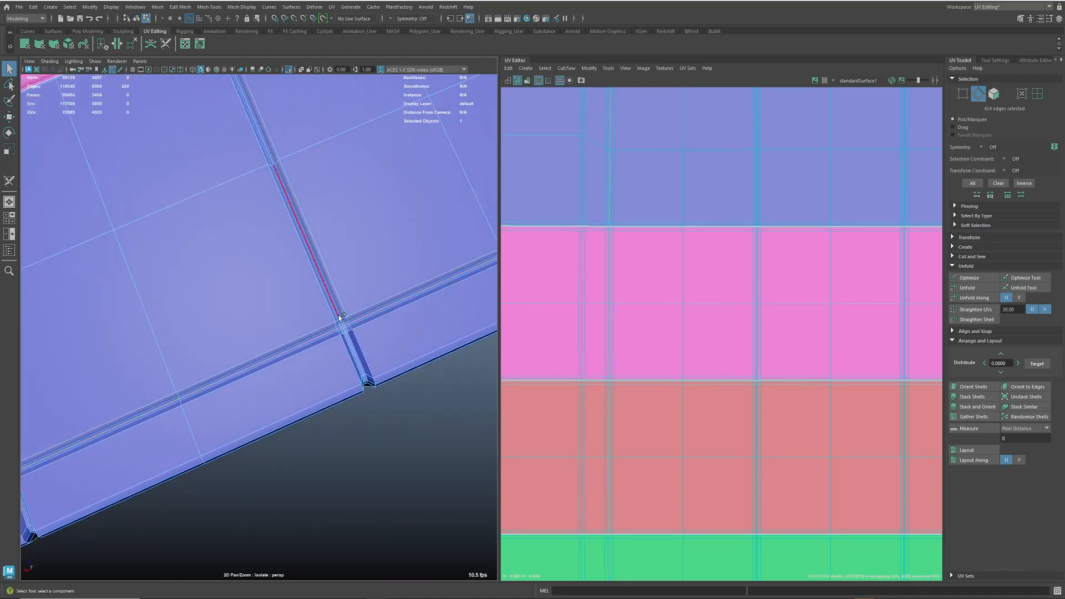
middle_click_drag(471, 283, 266, 383, "alt")
left_click(323, 366, "shift")
double_click(323, 366, "shift")
middle_click_drag(477, 300, 250, 396, "alt")
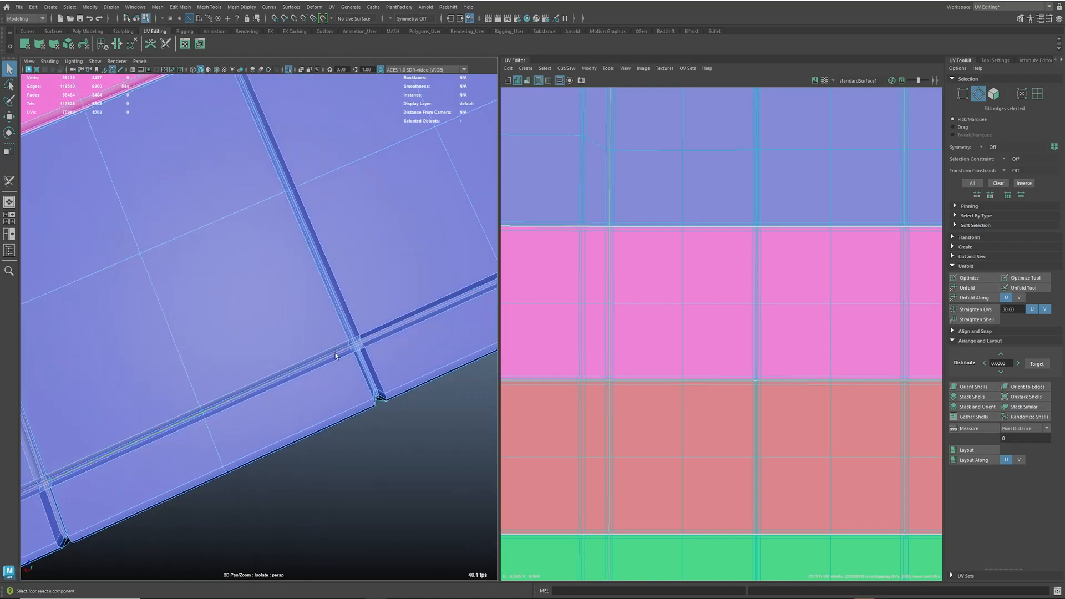
double_click(349, 335, "shift")
key("ctrl+z")
Step: Cut the board's UVs along all the selected crossing groove loops at once
right_click_drag(409, 350, 235, 355, "alt")
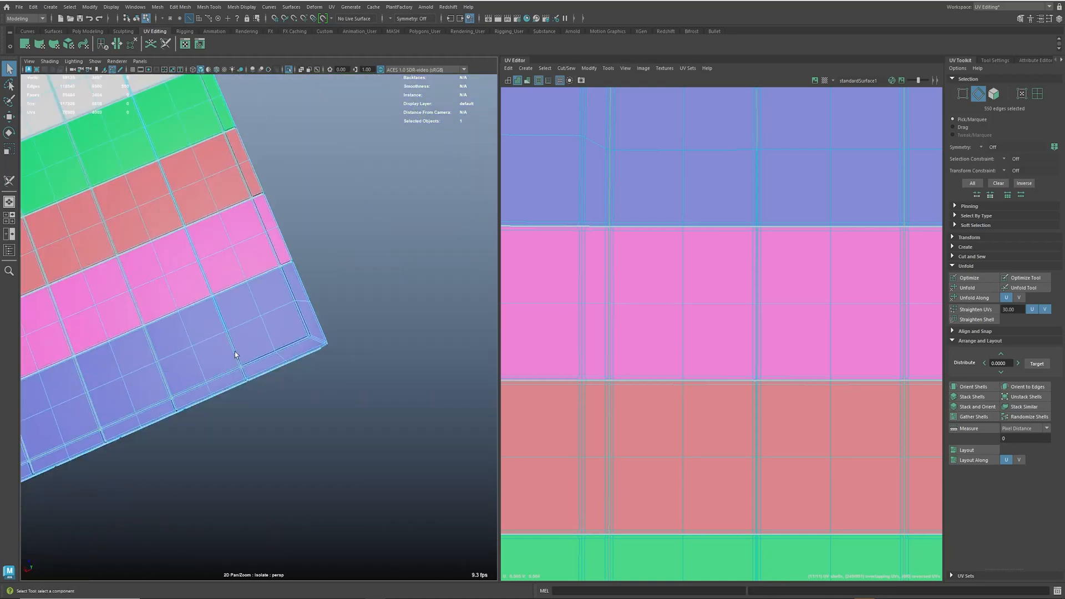
middle_click_drag(235, 351, 427, 438, "alt")
left_click_drag(211, 355, 344, 321, "alt")
right_click_drag(344, 322, 250, 333, "alt")
left_click_drag(250, 333, 281, 362, "alt")
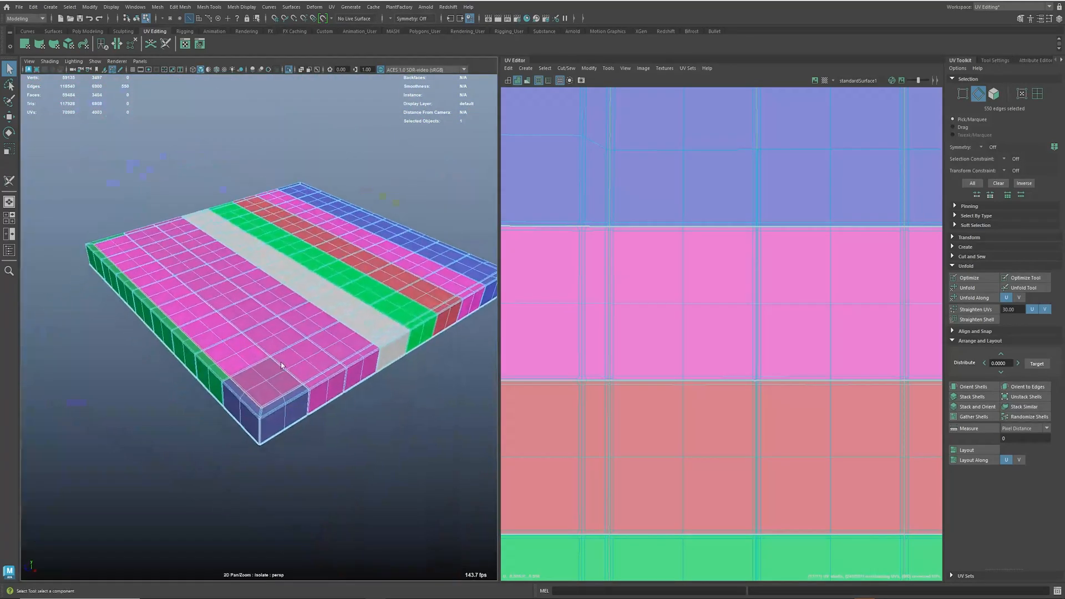
right_click_drag(281, 365, 388, 377, "alt")
left_click_drag(252, 401, 321, 409, "alt")
middle_click_drag(321, 409, 249, 405, "alt")
left_click_drag(338, 408, 279, 406, "alt")
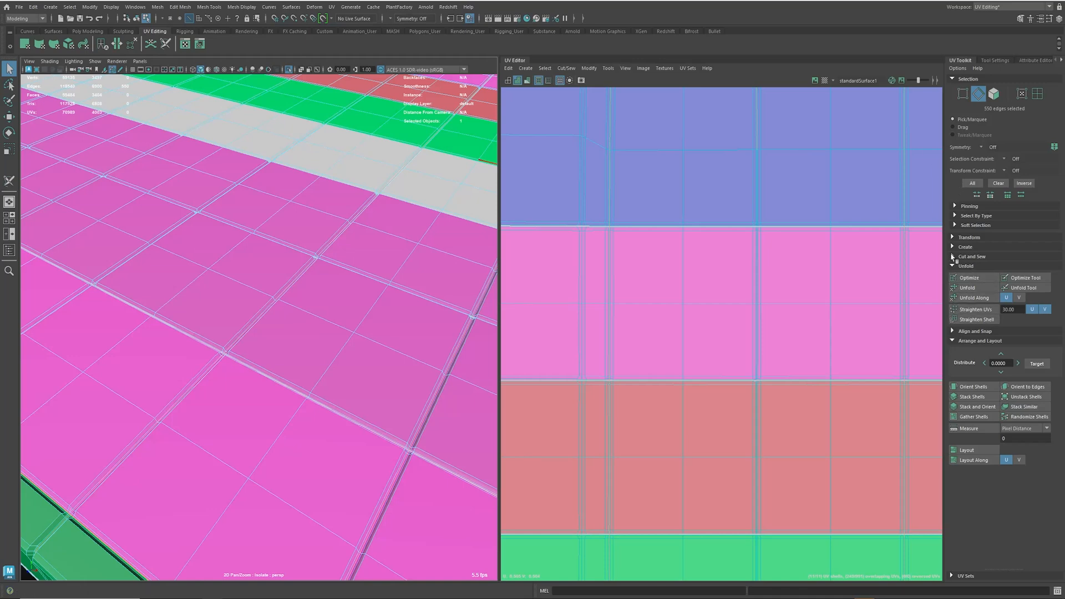
left_click(952, 257)
left_click(966, 281)
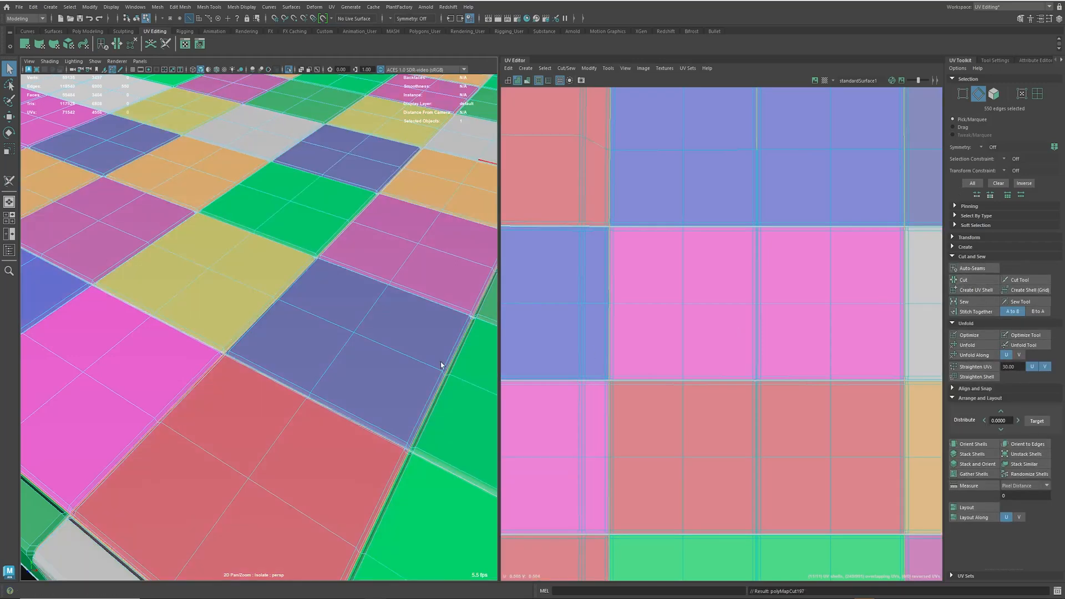
Step: Check the cut board for missed seams and select a UV shell that still spans two squares
key("f")
left_click_drag(219, 276, 252, 311, "alt")
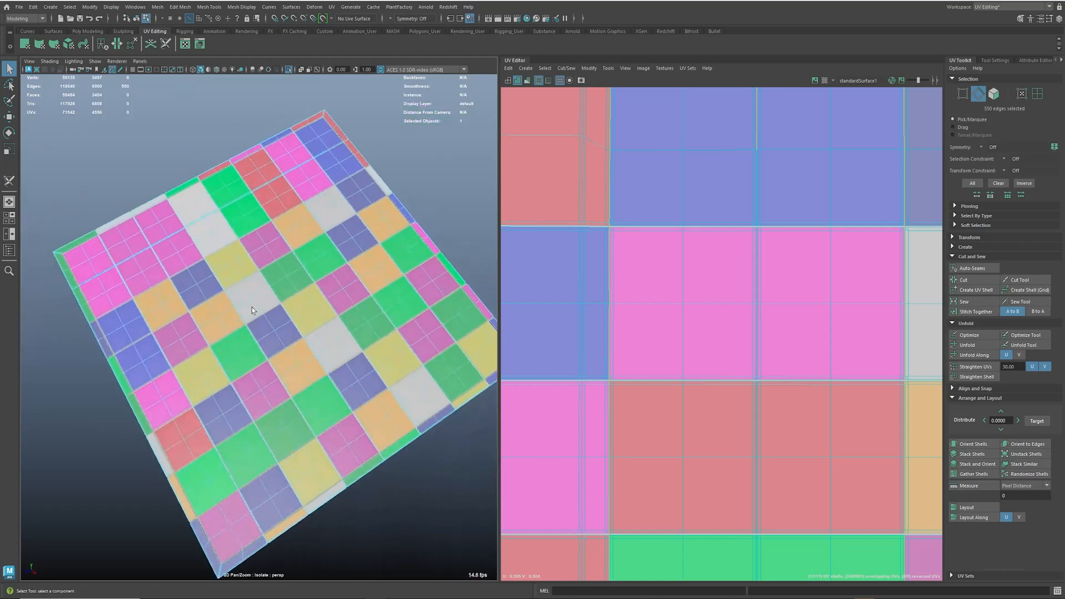
left_click_drag(311, 270, 307, 261, "alt")
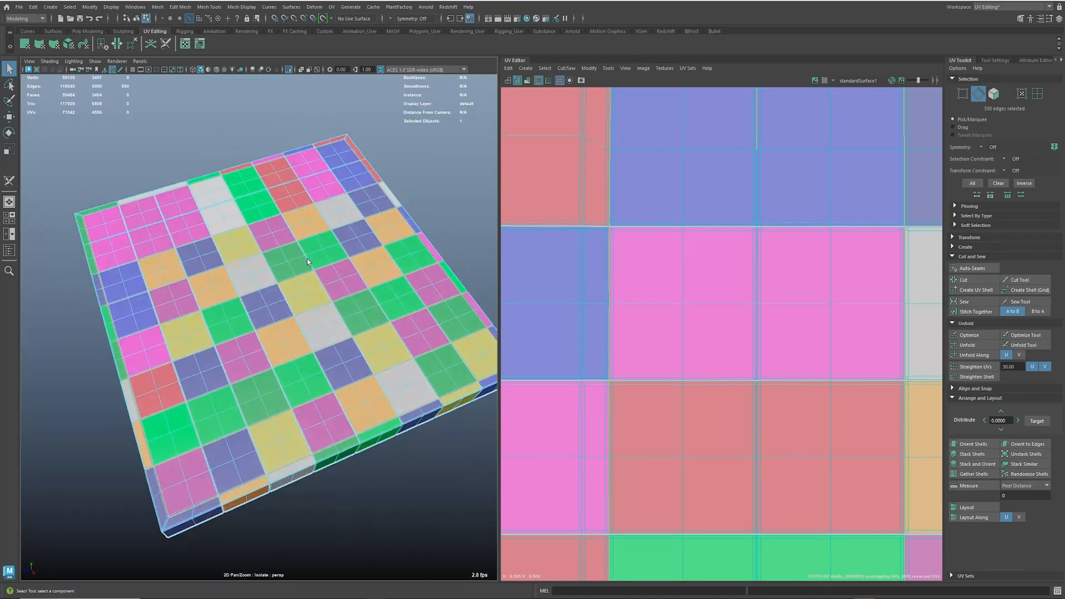
right_click_drag(317, 266, 355, 236, "alt")
key("w")
key("F9")
left_click(299, 263)
right_click_drag(797, 334, 871, 366)
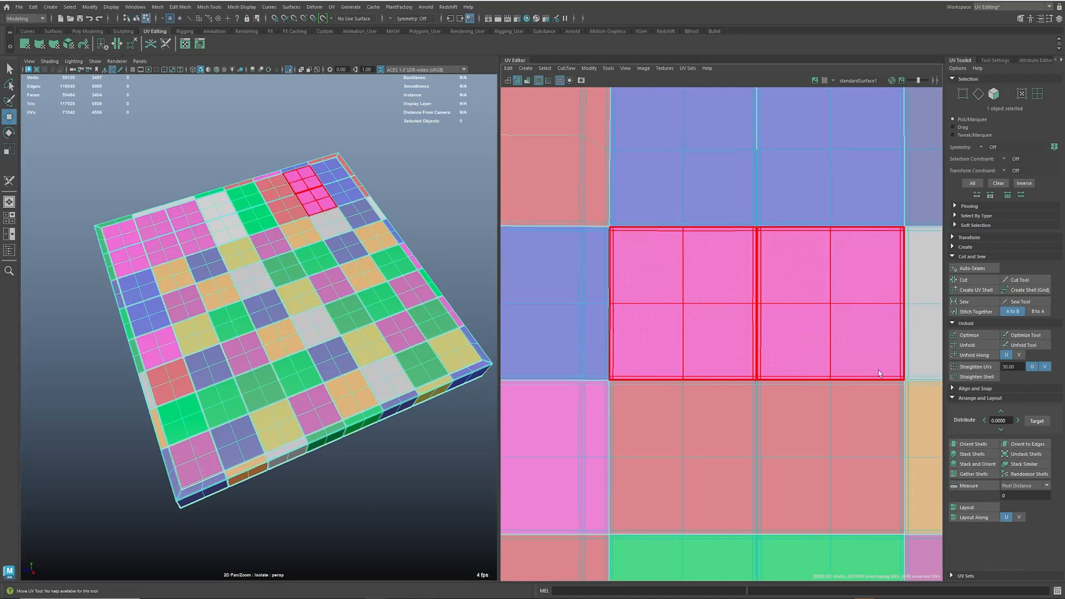
scroll(879, 369, "down", 3)
left_click(836, 318)
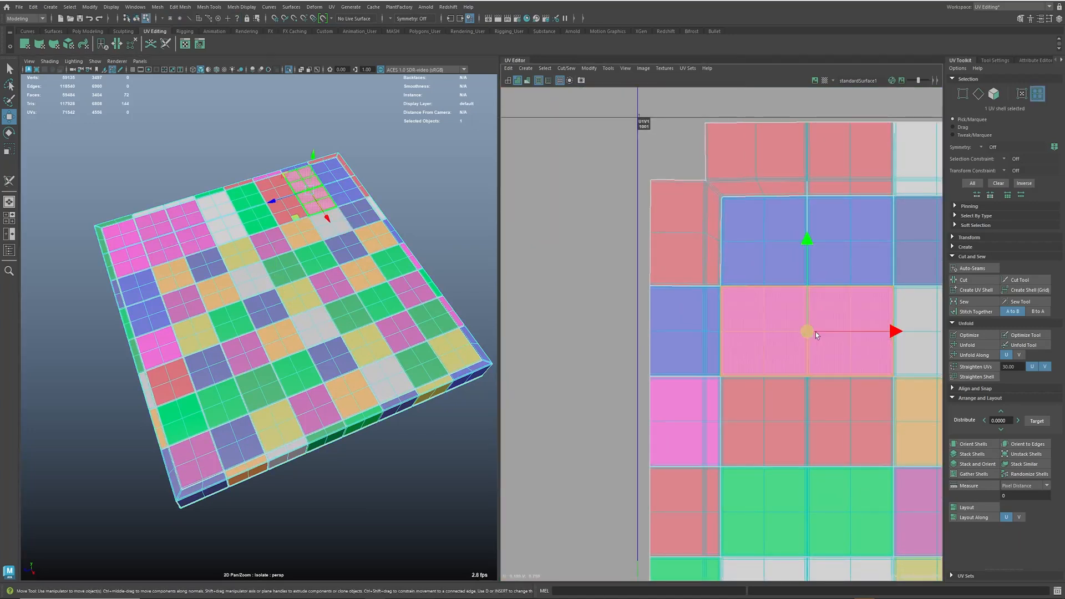
Step: Select the centre edge loop of the missed groove between the two-square shells and cut the UVs along it
left_click_drag(247, 235, 113, 244, "alt")
right_click_drag(113, 244, 311, 275, "alt")
left_click_drag(310, 275, 307, 261, "alt")
right_click_drag(306, 261, 144, 200, "alt")
left_click_drag(143, 200, 166, 261, "alt")
right_click_drag(166, 260, 258, 257, "alt")
right_click_drag(336, 245, 267, 243, "alt")
scroll(267, 244, "up", 5)
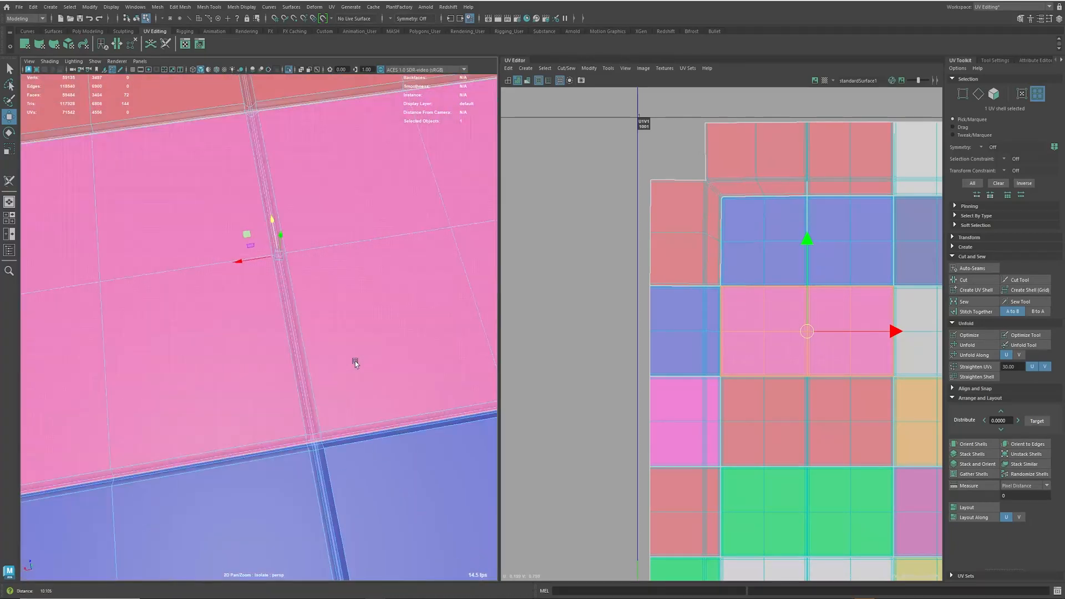
key("F10")
left_click(294, 330)
double_click(296, 326)
left_click(977, 304)
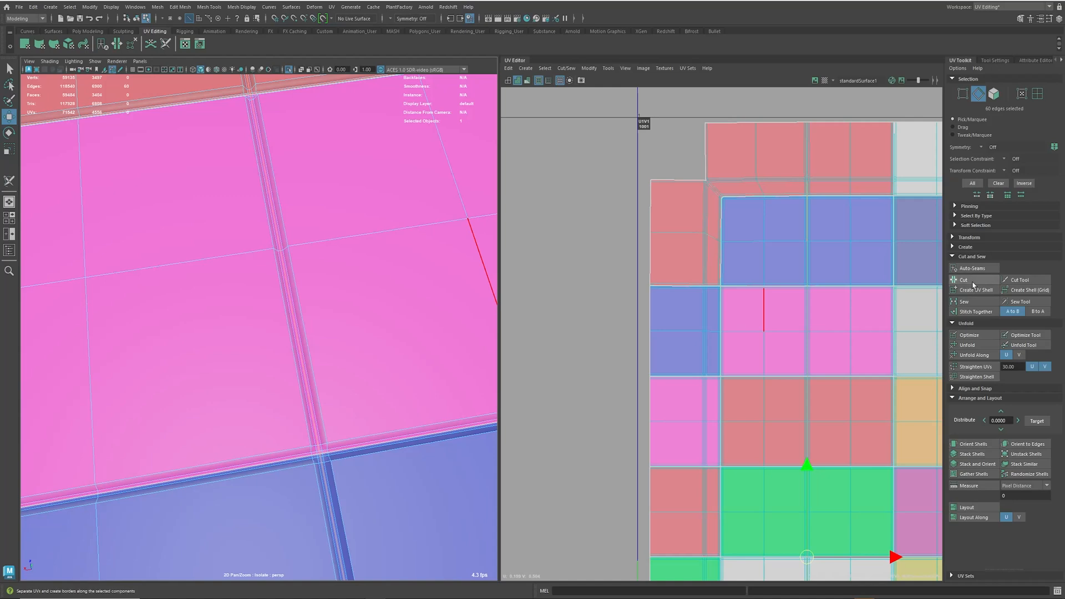
Step: Examine the UV shells across the whole layout to check that every square and border piece is separate
scroll(57, 333, "down", 5)
scroll(379, 374, "down", 3)
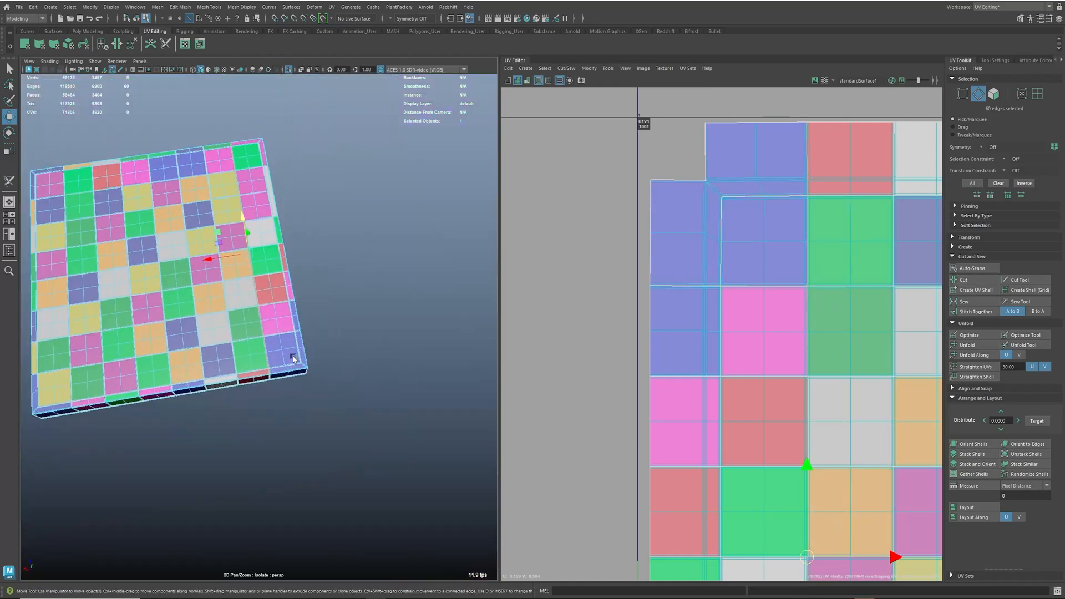
right_click_drag(741, 321, 753, 340)
middle_click_drag(754, 338, 607, 308, "alt")
scroll(607, 308, "down", 2)
left_click(738, 245)
left_click(801, 310)
left_click(867, 246)
left_click(870, 333)
middle_click_drag(869, 333, 751, 310, "alt")
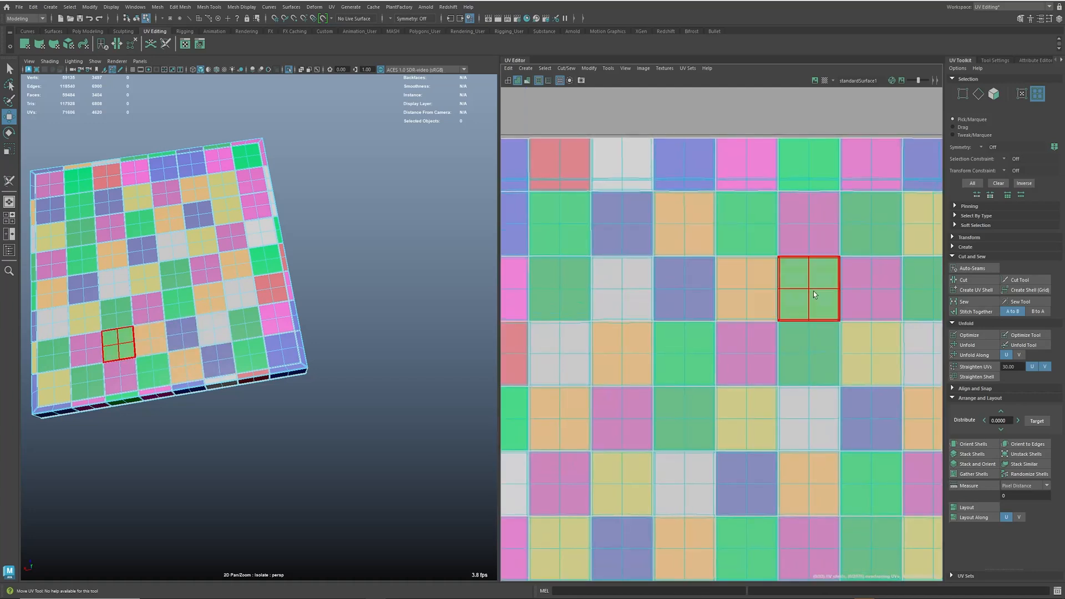
middle_click_drag(925, 285, 842, 288, "alt")
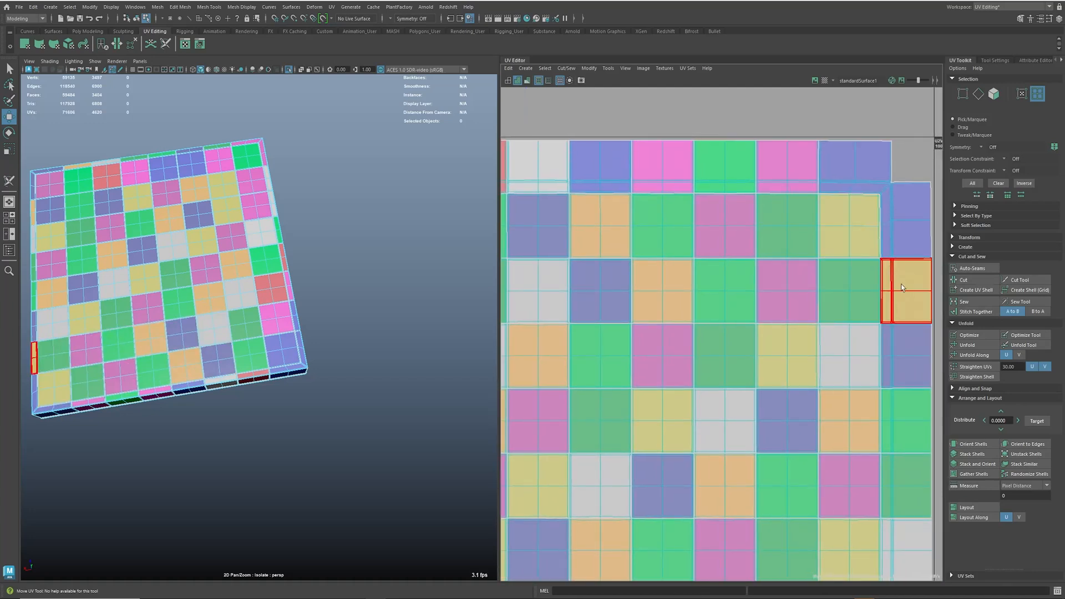
middle_click_drag(830, 486, 844, 397, "alt")
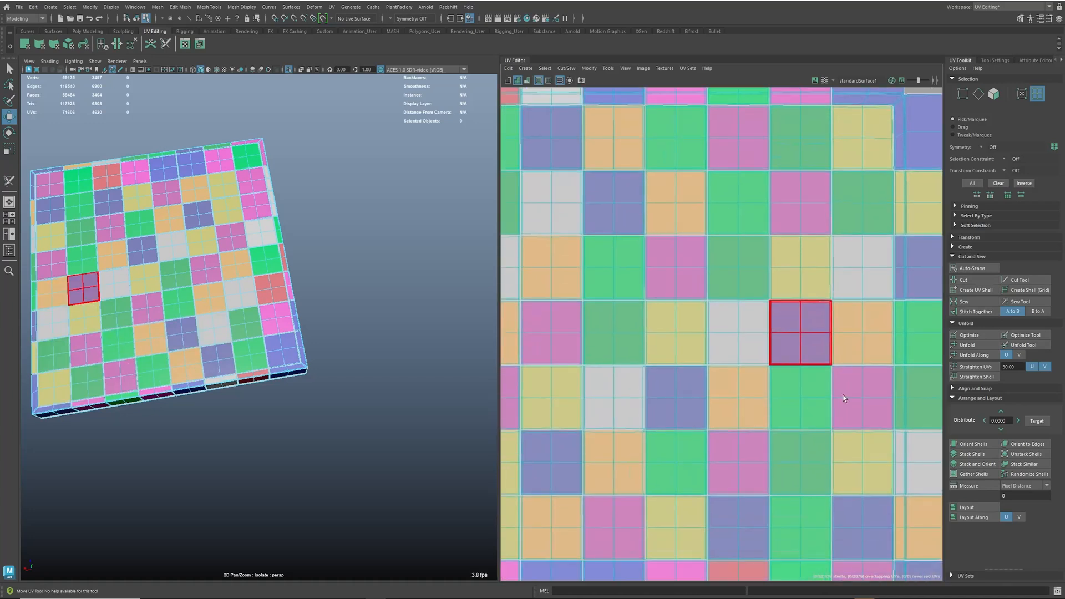
scroll(845, 397, "down", 1)
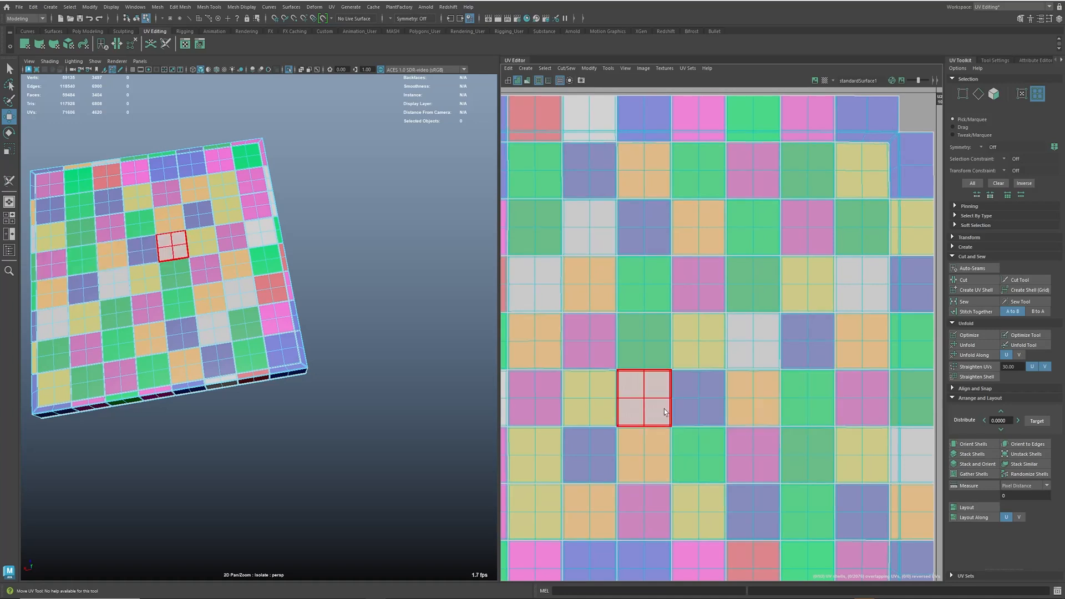
middle_click_drag(606, 499, 740, 340, "alt")
scroll(646, 417, "down", 2)
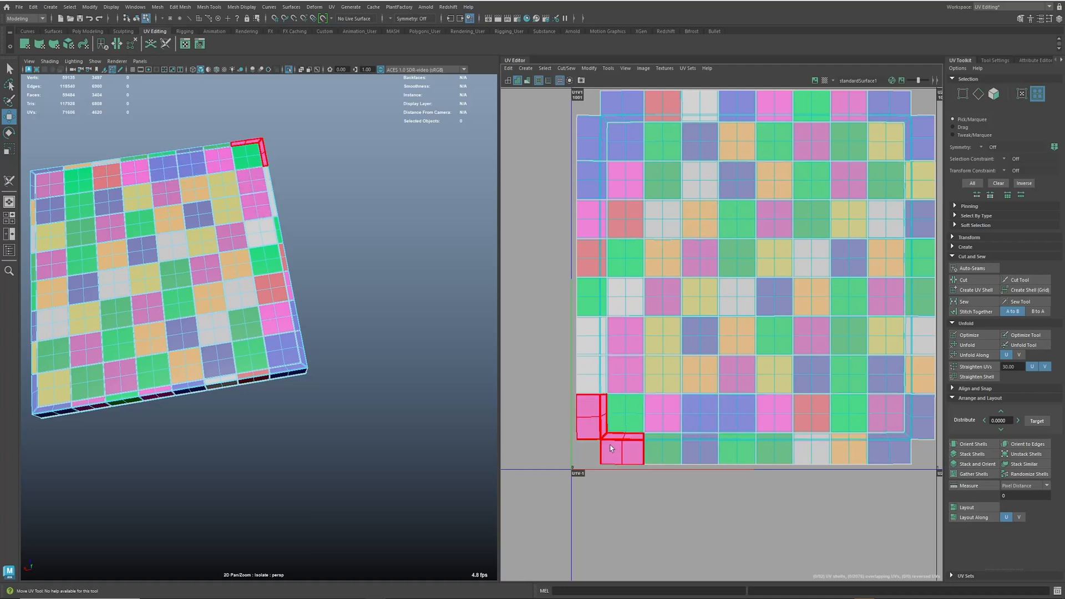
Step: Cut the UVs along the diagonal edges of the L-shaped border shell at the layout's lower-left corner
scroll(623, 441, "up", 8)
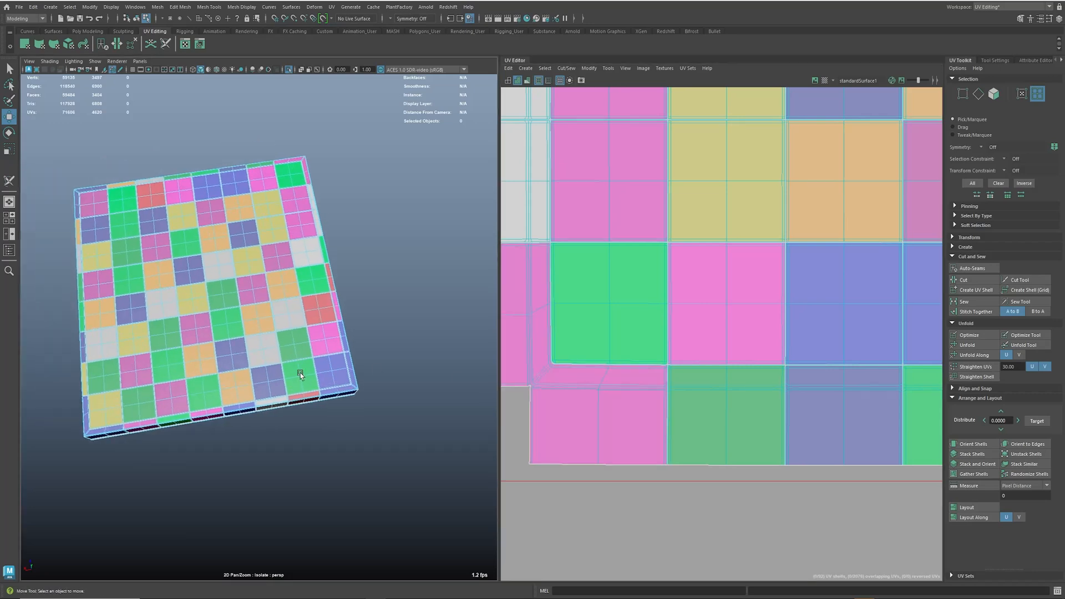
scroll(333, 382, "up", 6)
middle_click_drag(518, 364, 592, 364, "alt")
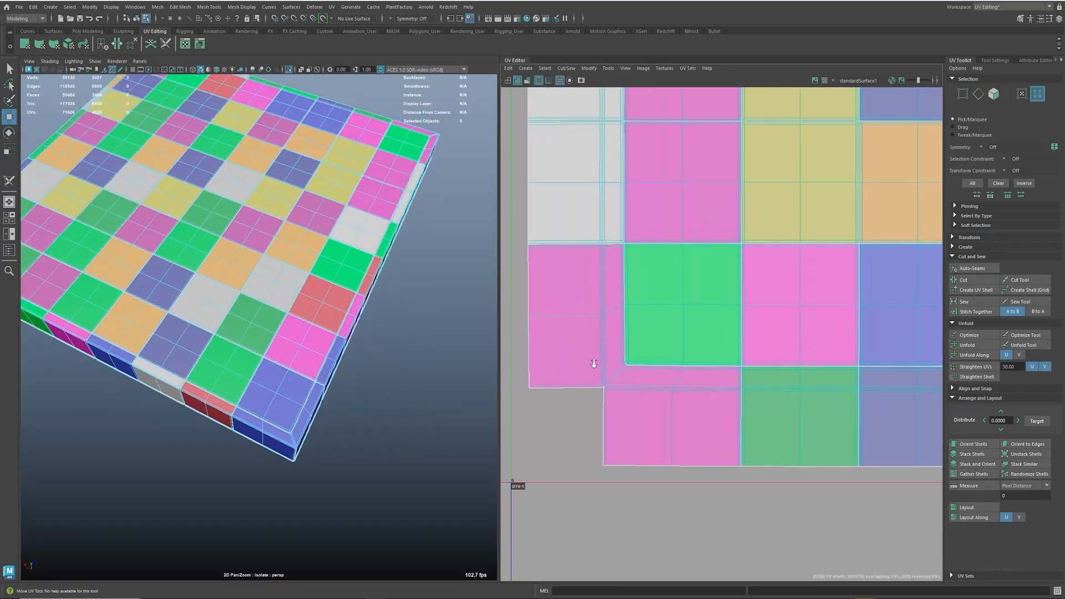
right_click_drag(592, 363, 752, 393, "alt")
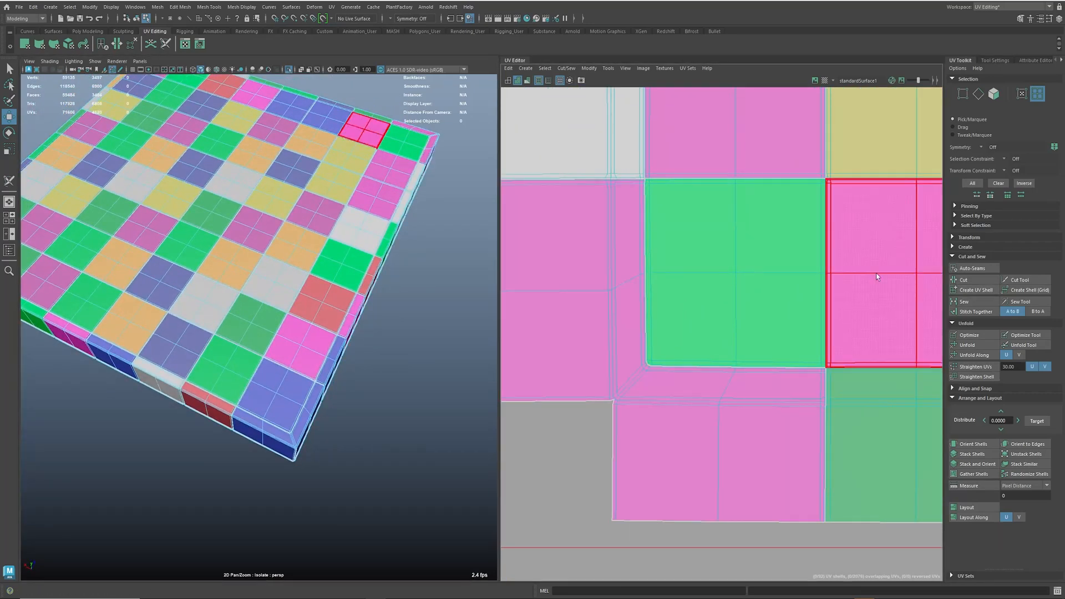
right_click_drag(651, 349, 651, 323)
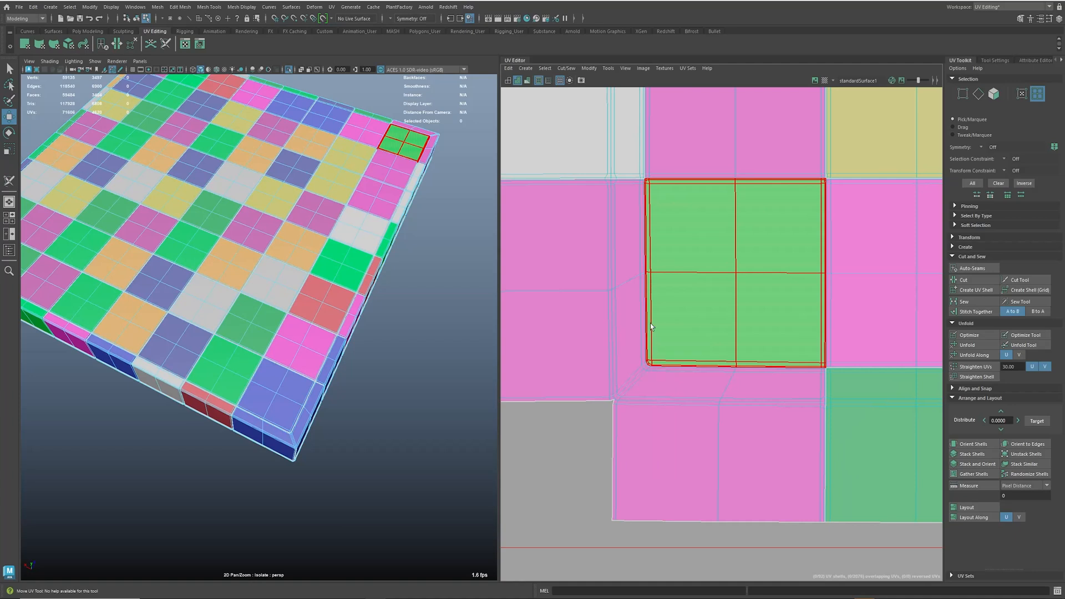
double_click(632, 380)
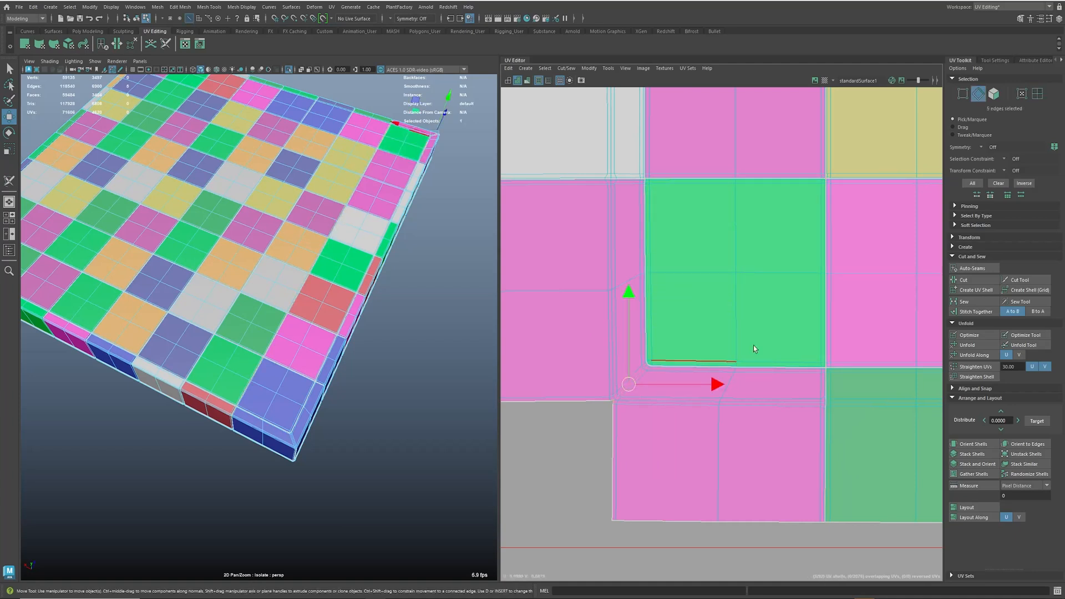
left_click(964, 279)
Step: Cut the UVs along the diagonal edges of the border shell at the layout's upper-left corner
middle_click_drag(686, 252, 733, 456, "alt")
scroll(710, 274, "down", 4)
middle_click_drag(710, 274, 711, 429, "alt")
middle_click_drag(771, 217, 749, 438, "alt")
middle_click_drag(783, 283, 771, 434, "alt")
middle_click_drag(781, 114, 768, 441, "alt")
scroll(751, 356, "up", 4)
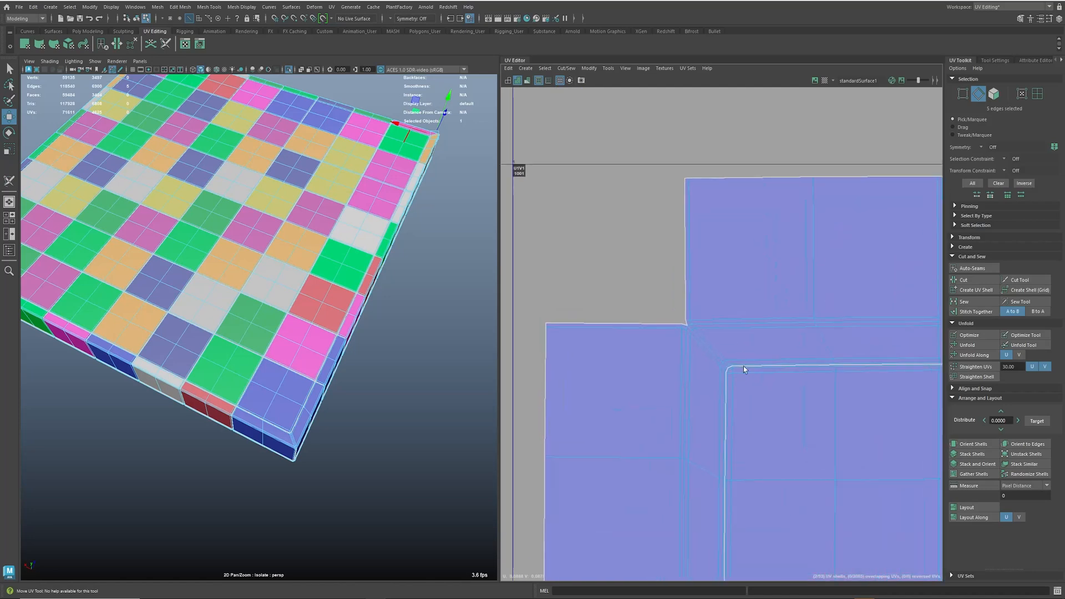
key("w")
left_click(971, 282)
Step: Cut the UVs along the diagonal edges of the border shell at the layout's upper-right corner
middle_click_drag(747, 402, 658, 374, "alt")
middle_click_drag(915, 434, 551, 417, "alt")
middle_click_drag(915, 375, 628, 398, "alt")
middle_click_drag(921, 399, 374, 391, "alt")
middle_click_drag(932, 337, 655, 346, "alt")
middle_click_drag(907, 326, 727, 328, "alt")
left_click(728, 328)
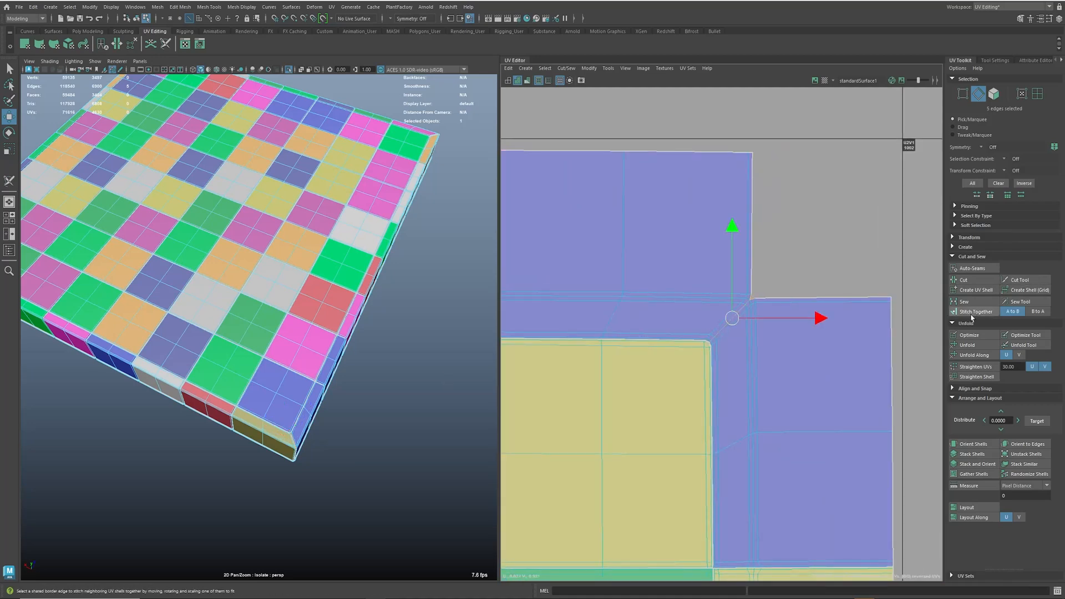
left_click(969, 281)
Step: Cut the UVs along the diagonal edges of the L-shaped border shell at the layout's lower-right corner, and return to object selection
scroll(816, 377, "down", 3)
middle_click_drag(753, 404, 691, 187, "alt")
middle_click_drag(703, 466, 717, 189, "alt")
middle_click_drag(716, 392, 711, 100, "alt")
middle_click_drag(693, 375, 713, 325, "alt")
scroll(758, 311, "up", 3)
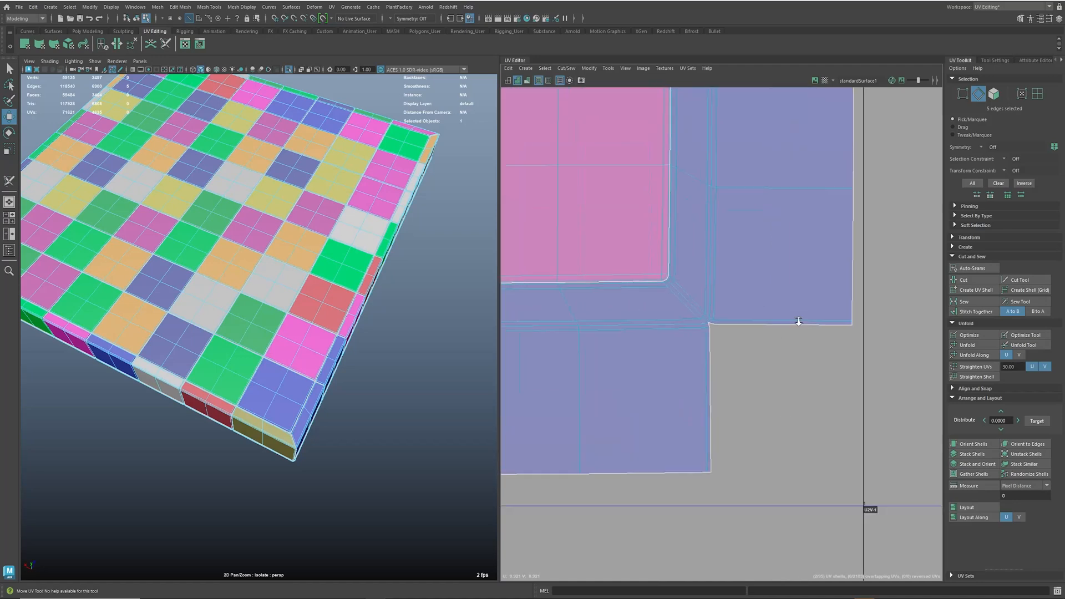
key("w")
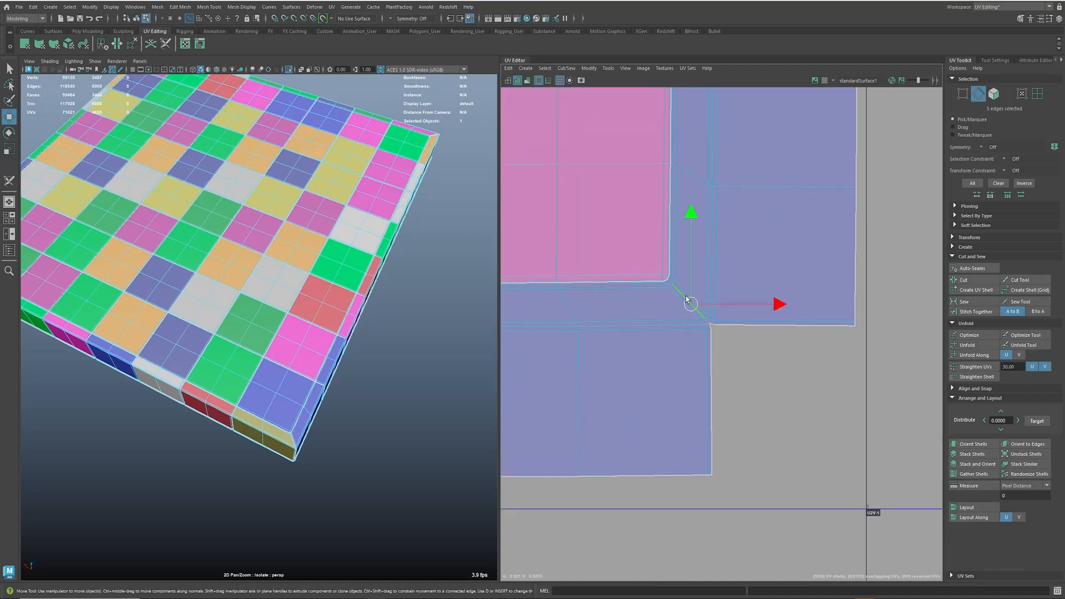
left_click_drag(311, 395, 190, 163, "alt")
key("F8")
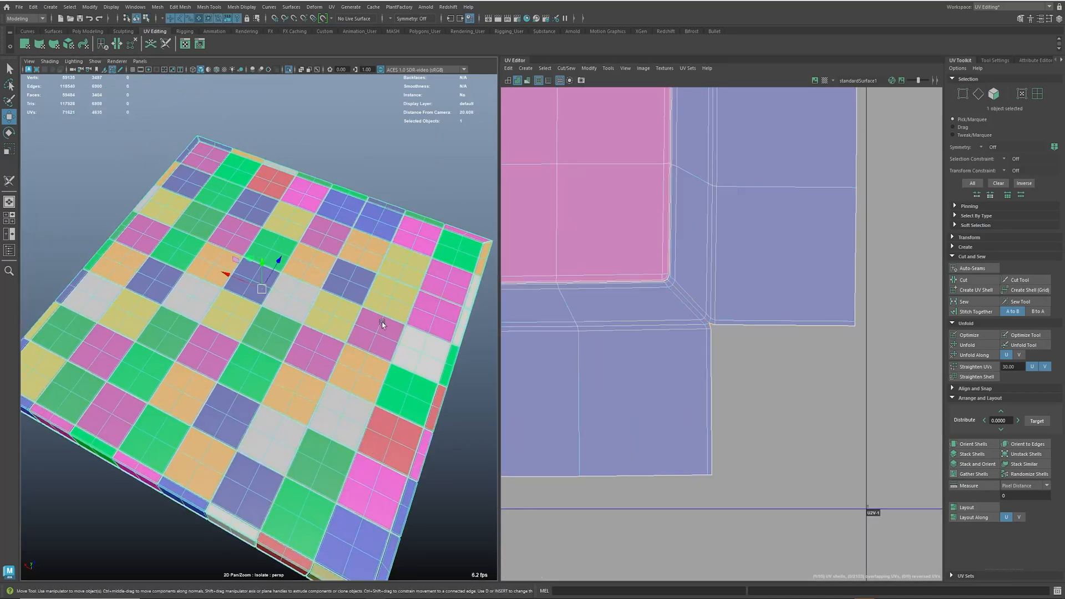
right_click_drag(728, 342, 617, 319, "alt")
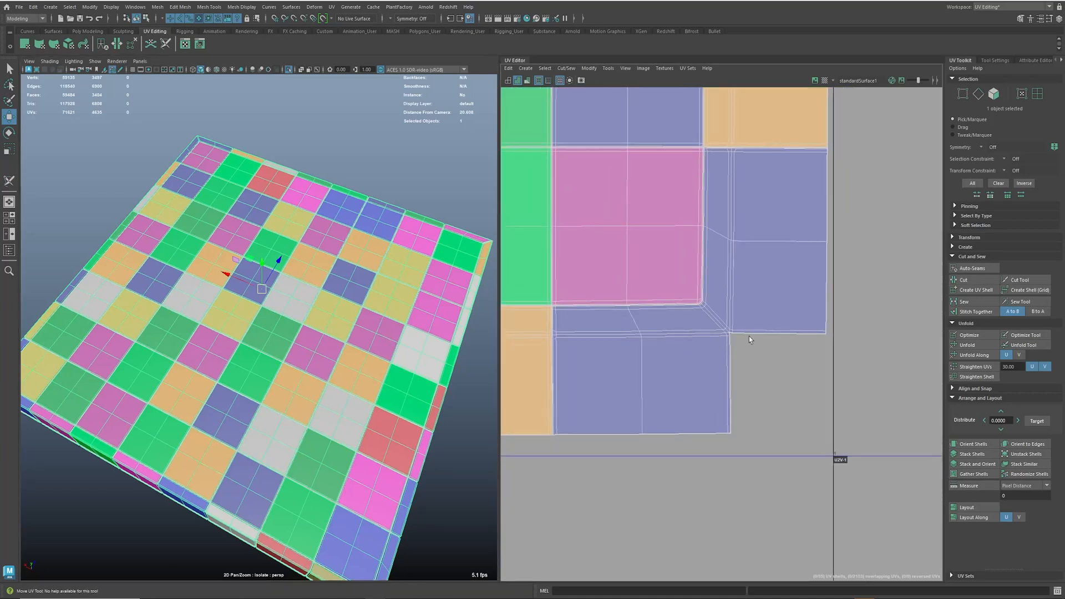
middle_click_drag(697, 340, 657, 374, "alt")
right_click_drag(666, 368, 630, 356)
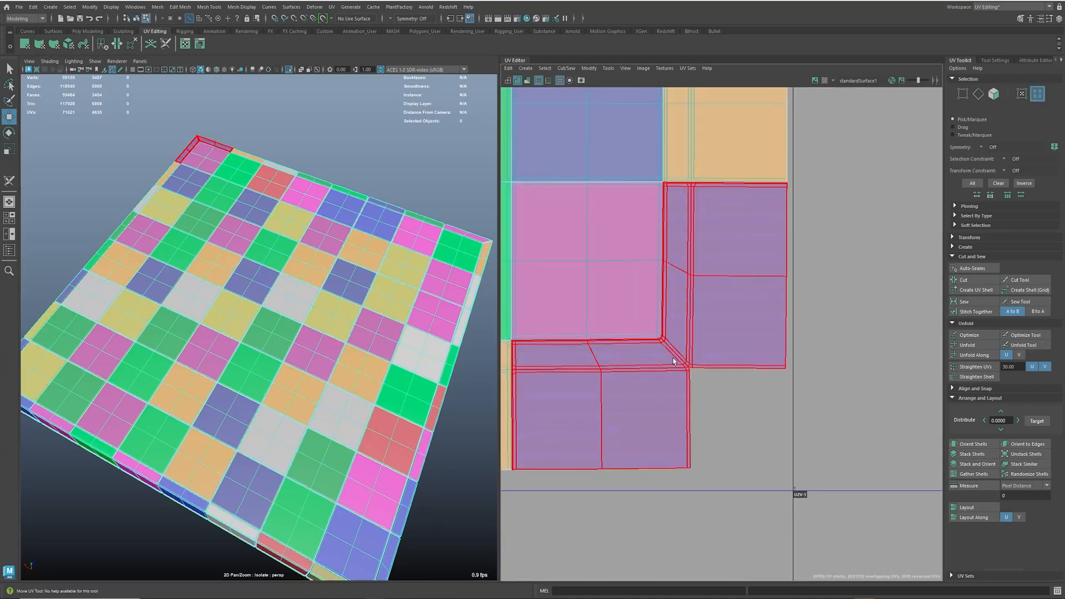
right_click_drag(672, 354, 669, 345)
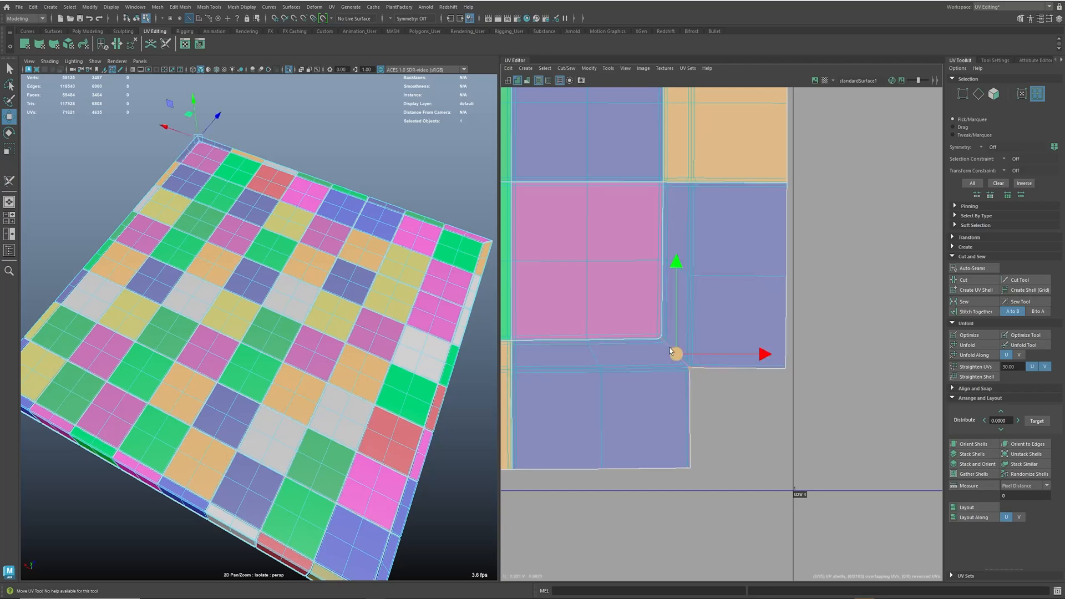
left_click(979, 281)
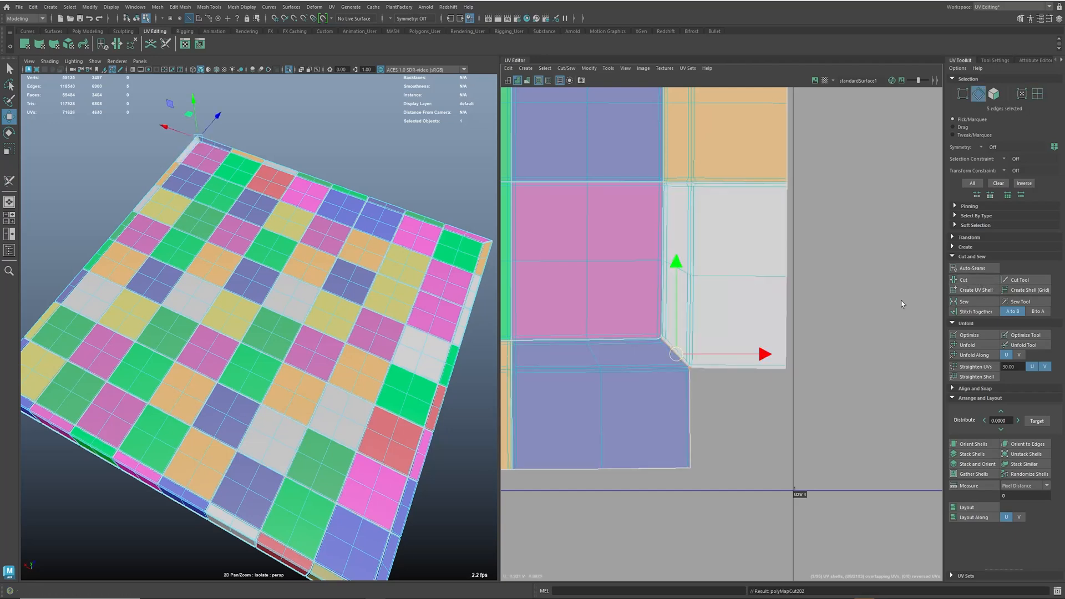
right_click_drag(625, 401, 656, 384)
left_click(660, 342)
right_click_drag(392, 327, 414, 306)
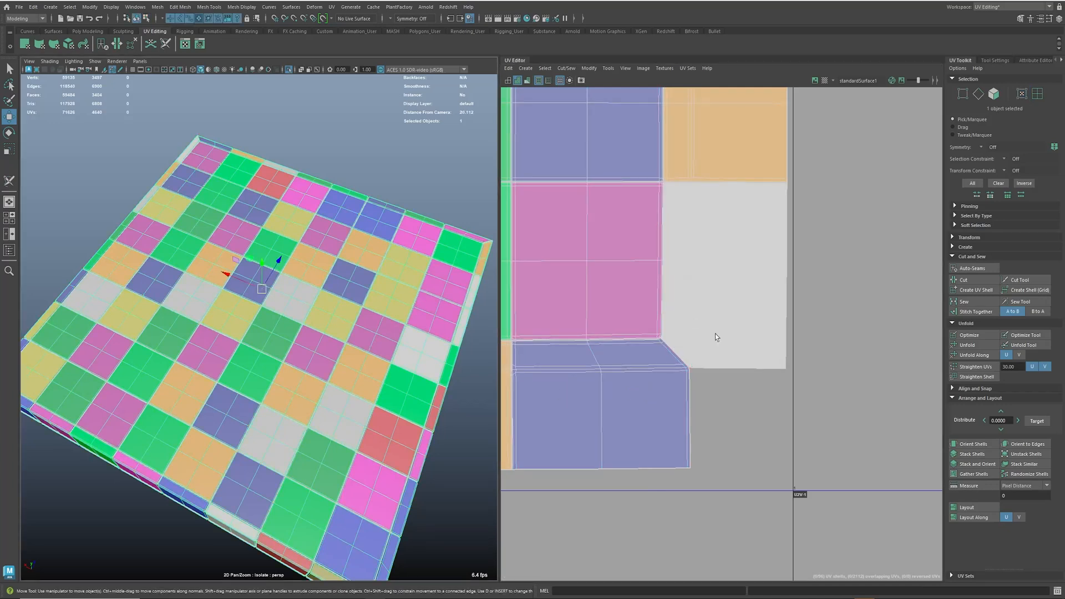
Step: Examine the UV shells across the layout and the spacing between neighbouring squares
scroll(714, 334, "down", 5)
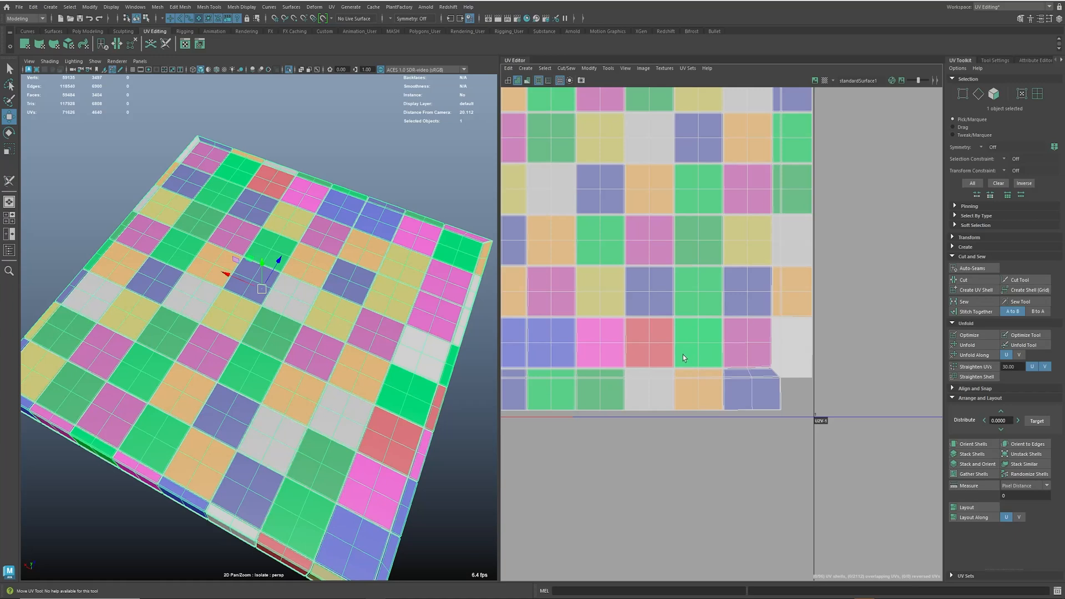
right_click_drag(684, 357, 901, 372)
left_click(659, 337)
middle_click_drag(709, 271, 691, 314, "alt")
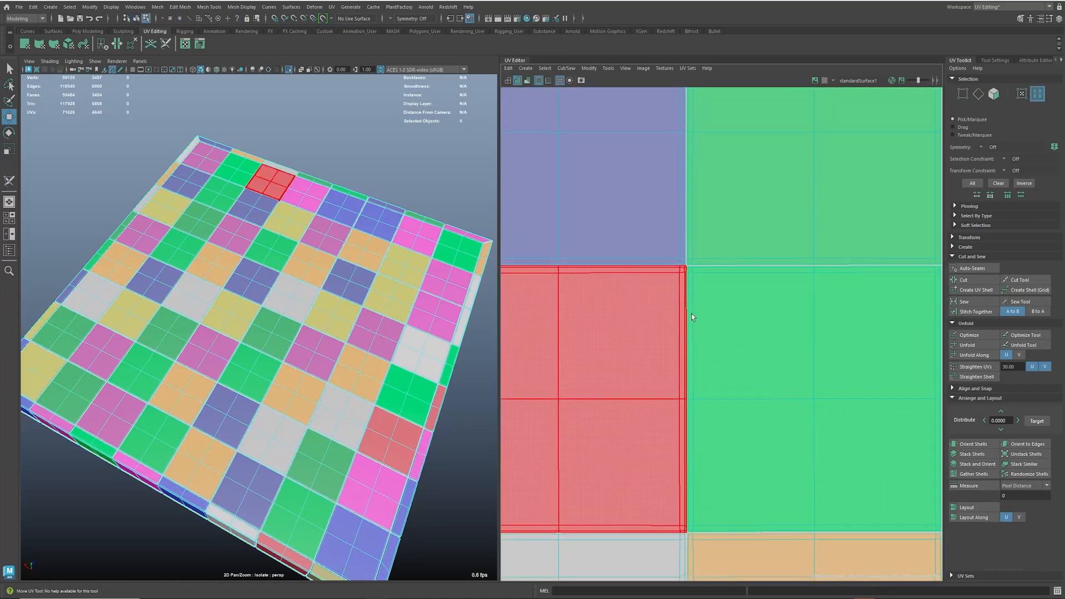
scroll(715, 324, "down", 8)
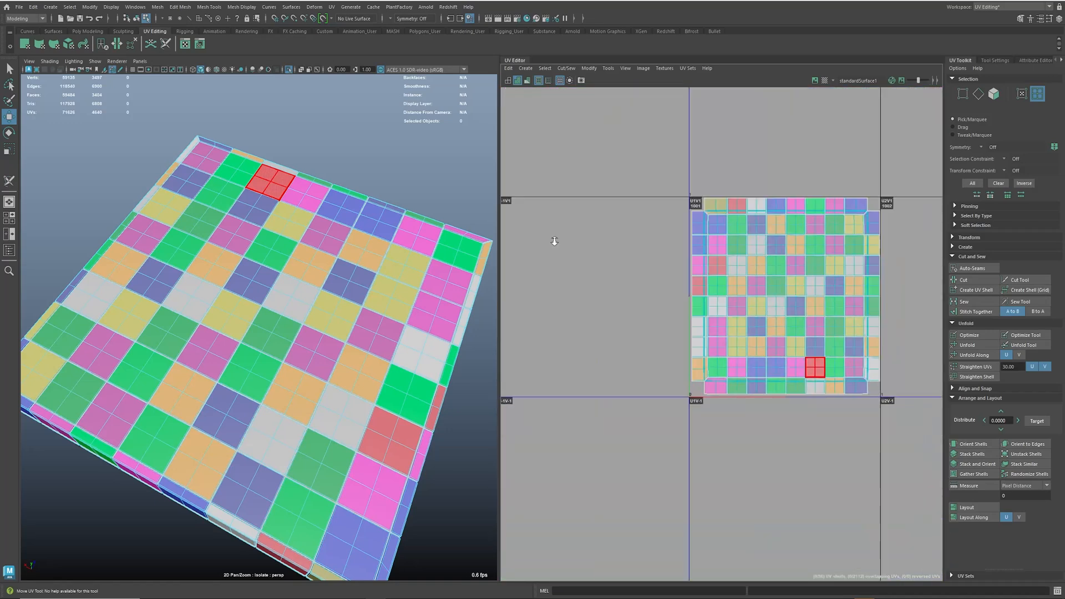
middle_click_drag(762, 314, 638, 293, "alt")
left_click_drag(692, 354, 691, 315)
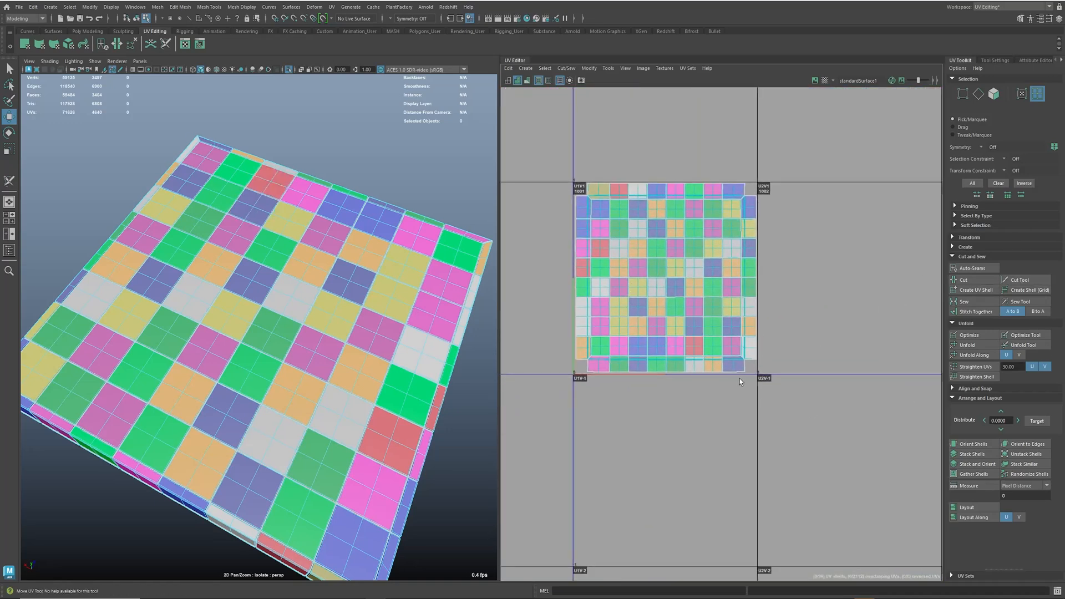
Step: Select one inner square's UV shell and get its texel density for a map size of 512
left_click(692, 311)
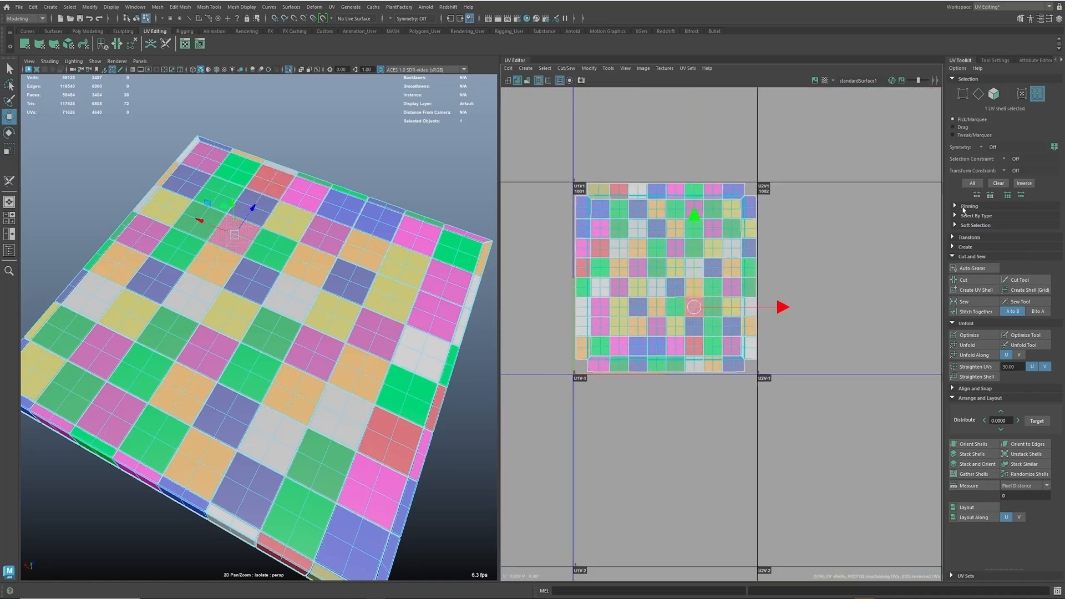
left_click(953, 257)
left_click(953, 266)
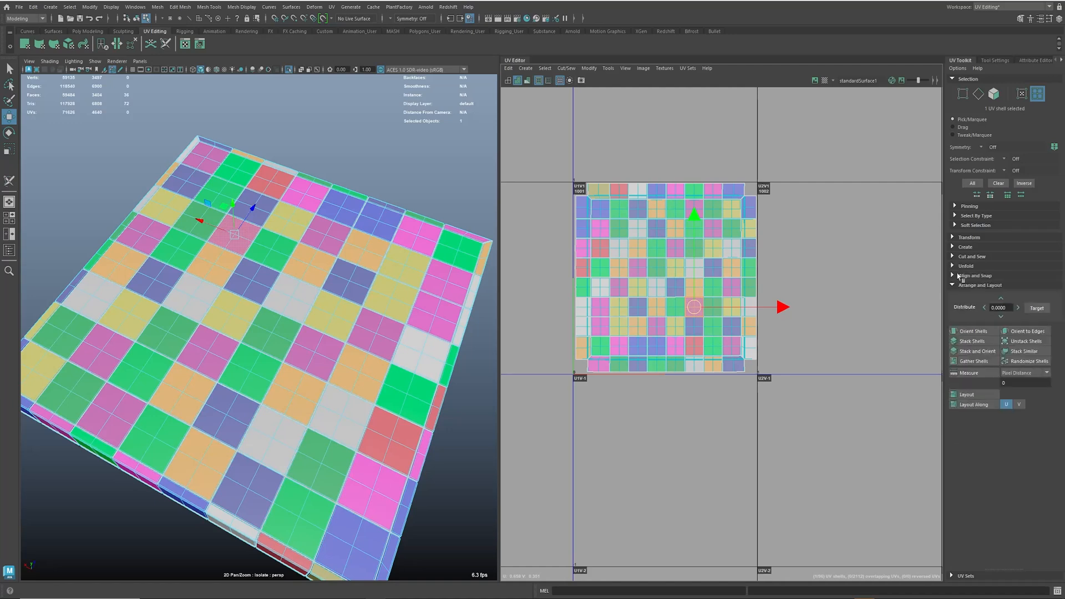
left_click(976, 286)
left_click(954, 238)
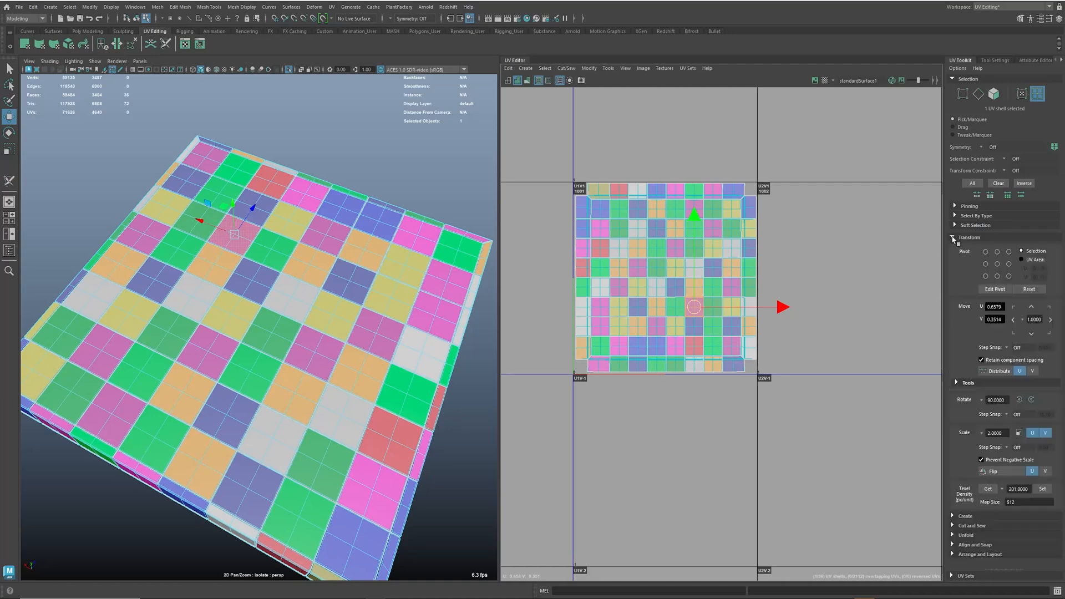
left_click(989, 491)
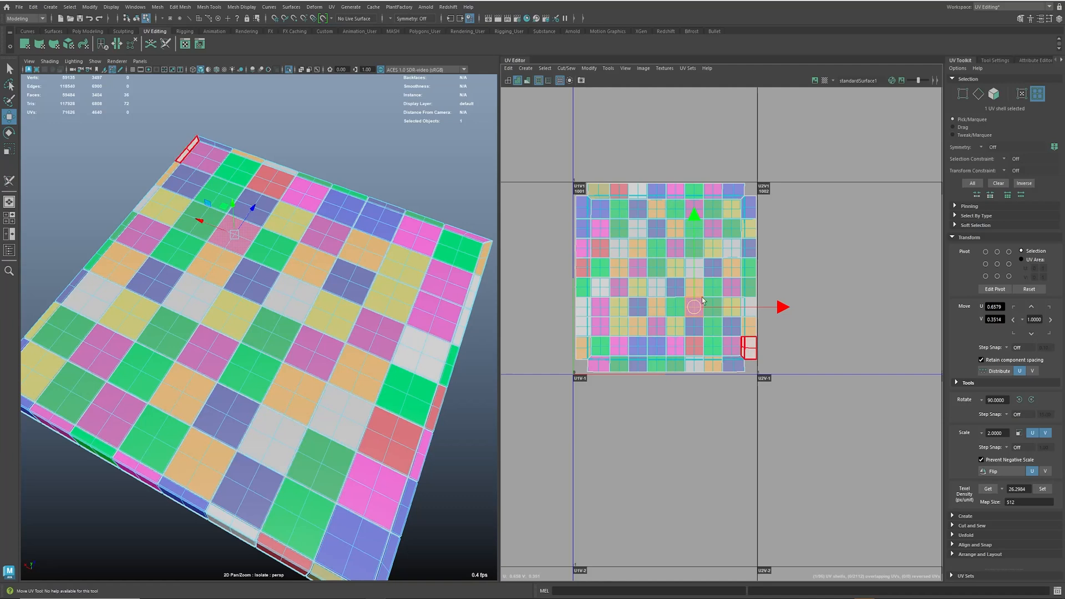
Step: Try a texel density of 25 on all the board's UV shells, and undo it
scroll(693, 302, "up", 5)
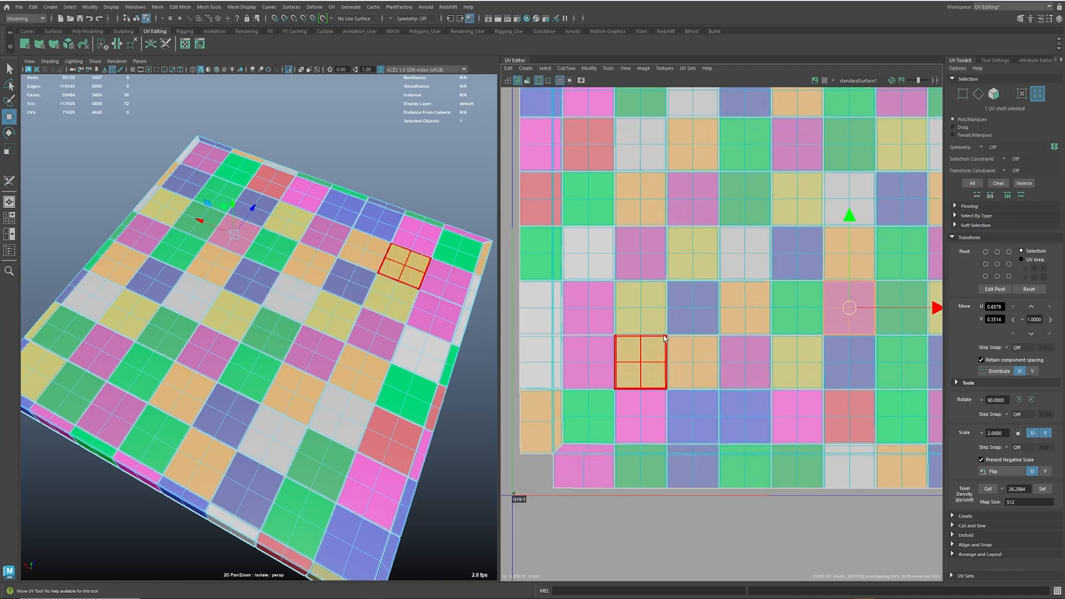
left_click(1027, 490)
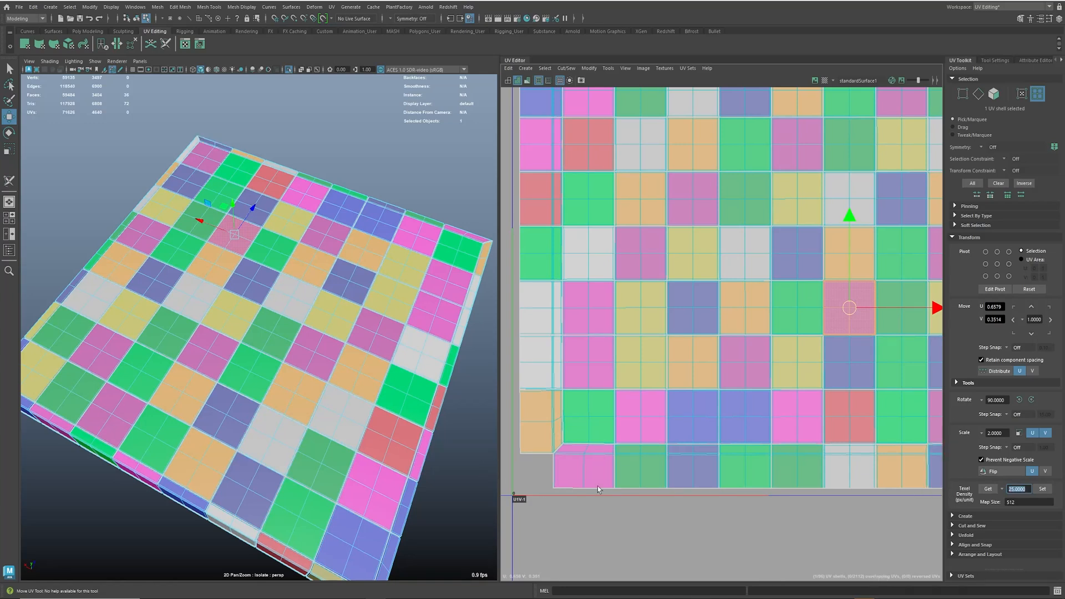
key("f")
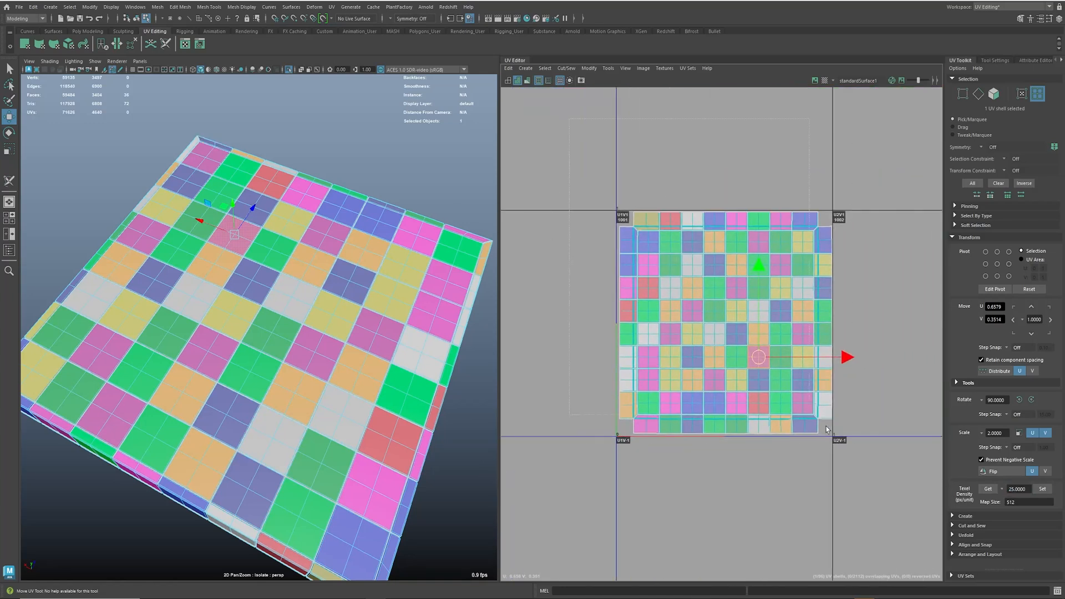
left_click(1042, 489)
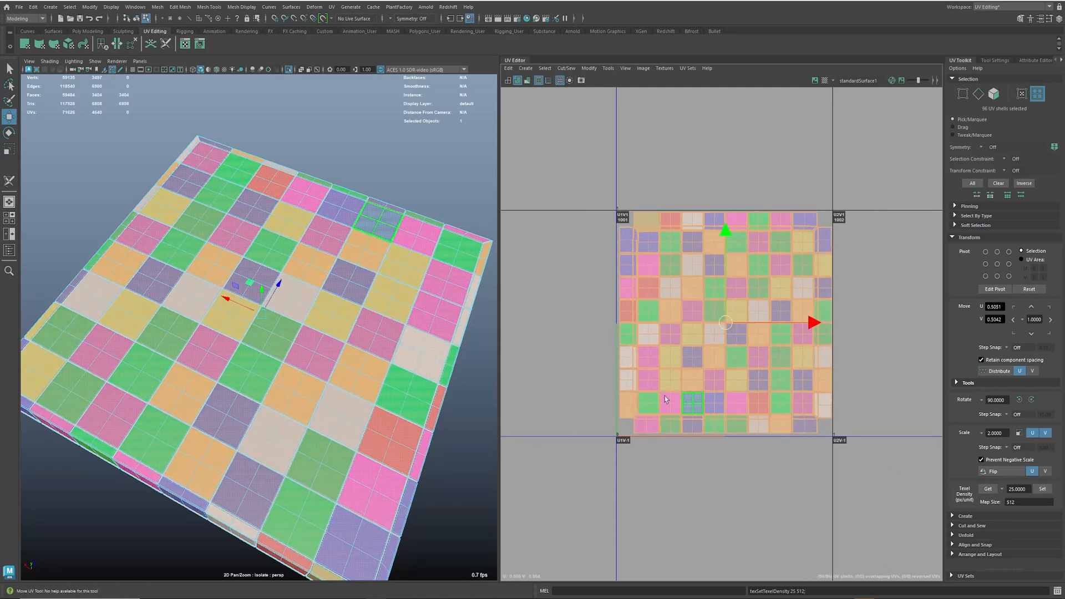
scroll(687, 408, "up", 5)
key("ctrl+z")
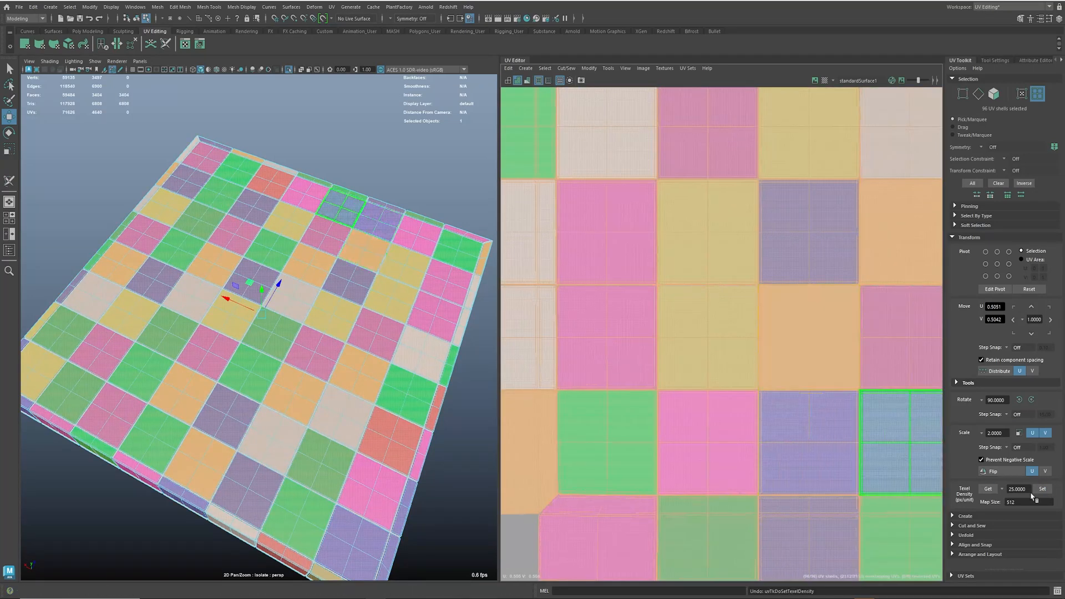
Step: Set the texel density of all the board's UV shells to 24 and check the gaps between them
left_click(1025, 490)
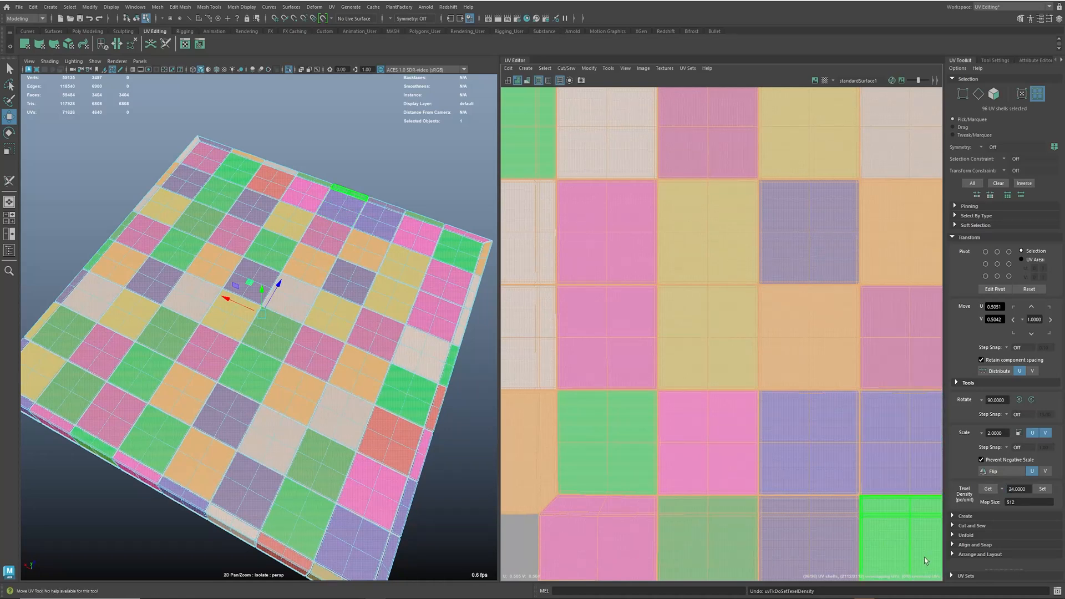
left_click(1043, 488)
right_click_drag(775, 474, 615, 355, "alt")
middle_click_drag(794, 399, 636, 413, "alt")
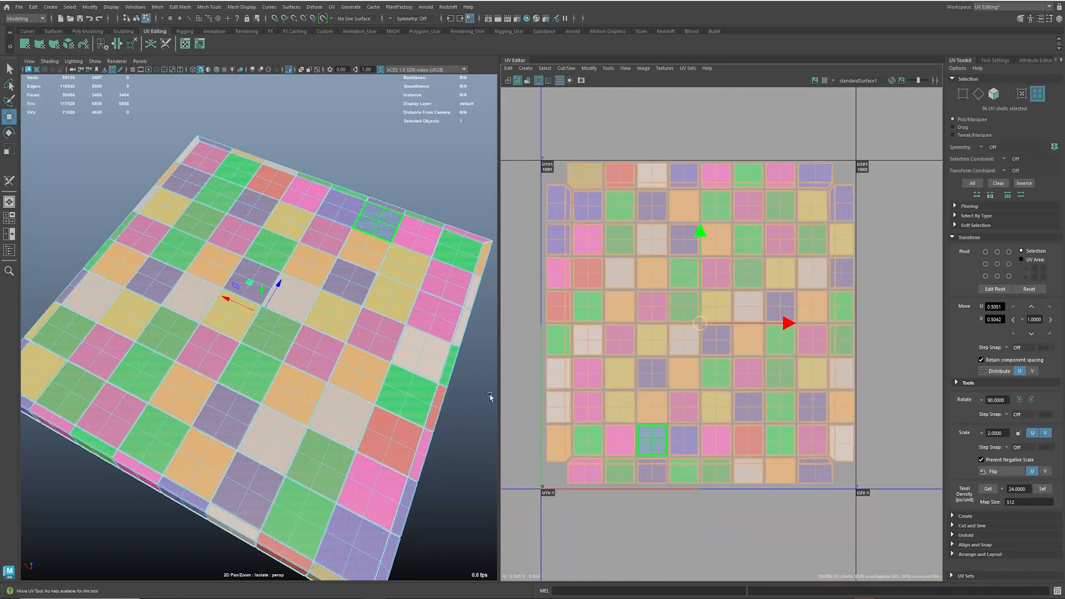
scroll(610, 312, "up", 5)
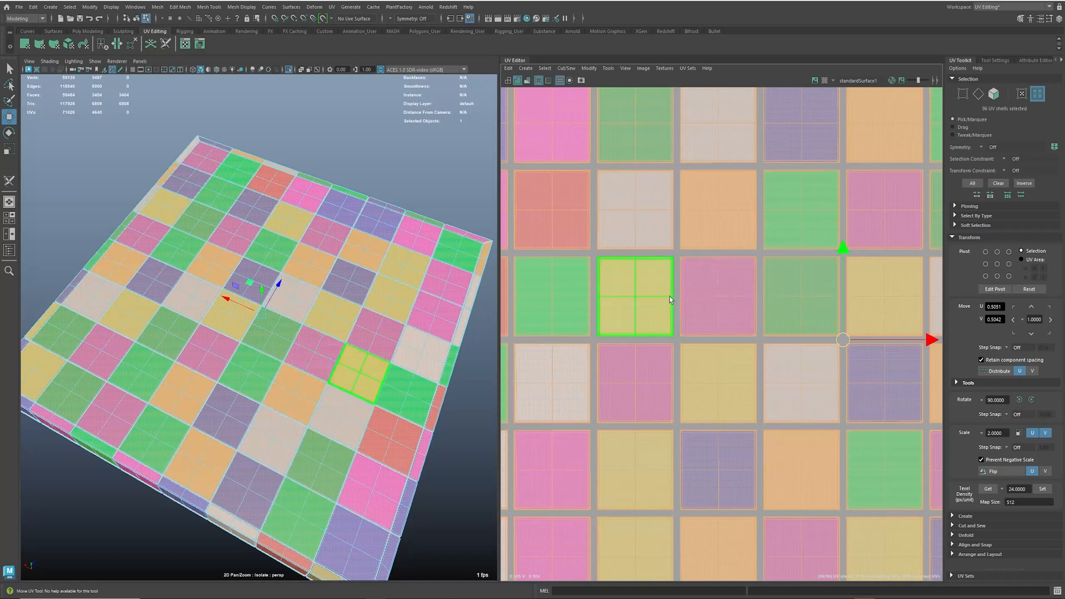
right_click_drag(248, 344, 366, 273)
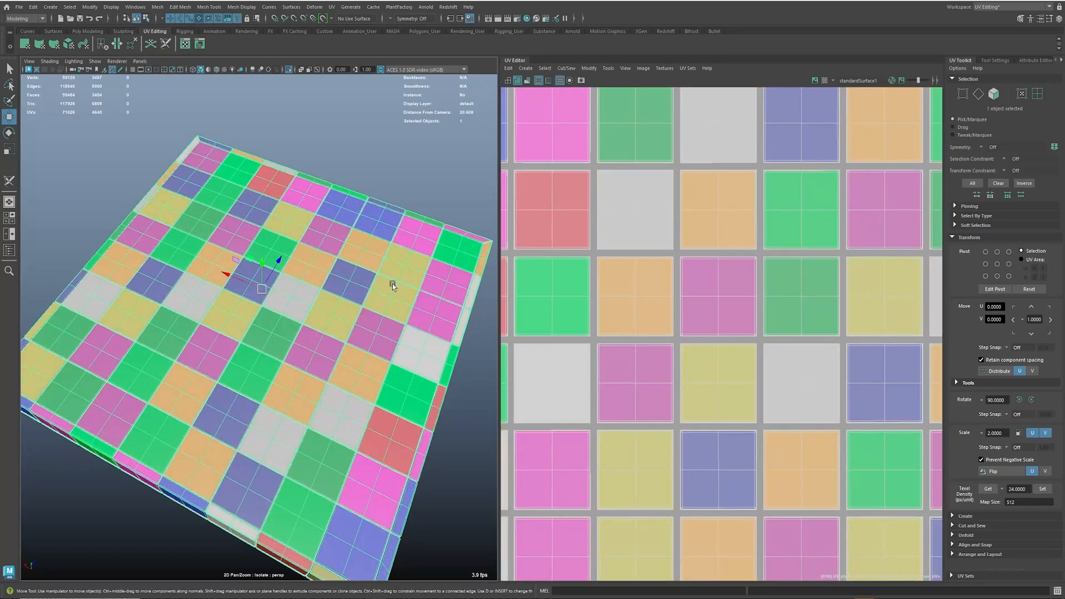
Step: Take the board out of isolation to show the whole chess set again
scroll(432, 294, "down", 5)
scroll(698, 321, "down", 5)
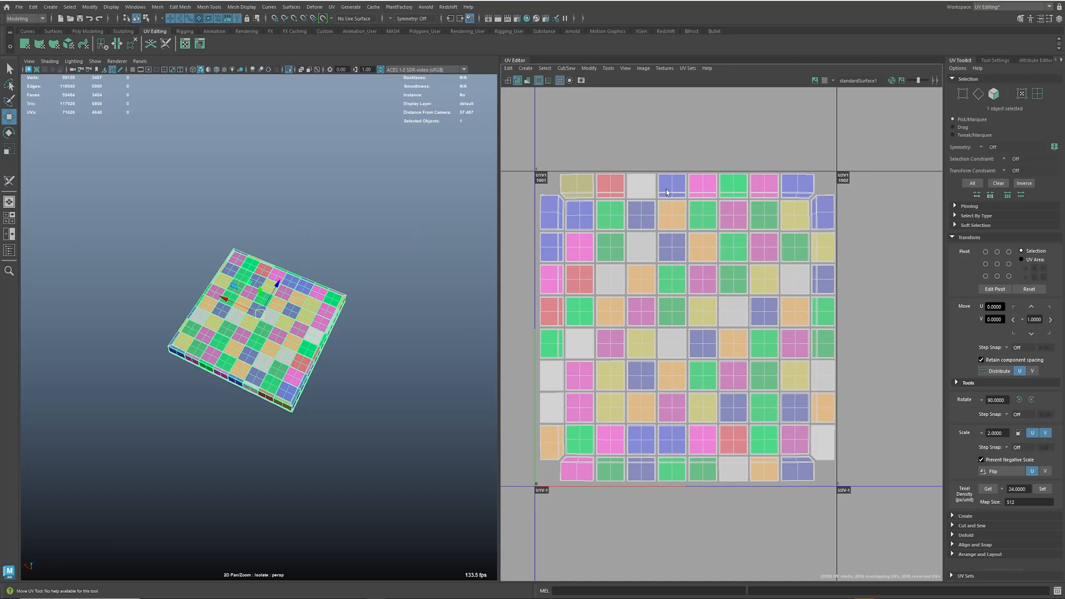
right_click_drag(283, 311, 336, 270)
left_click(341, 317)
left_click(337, 312)
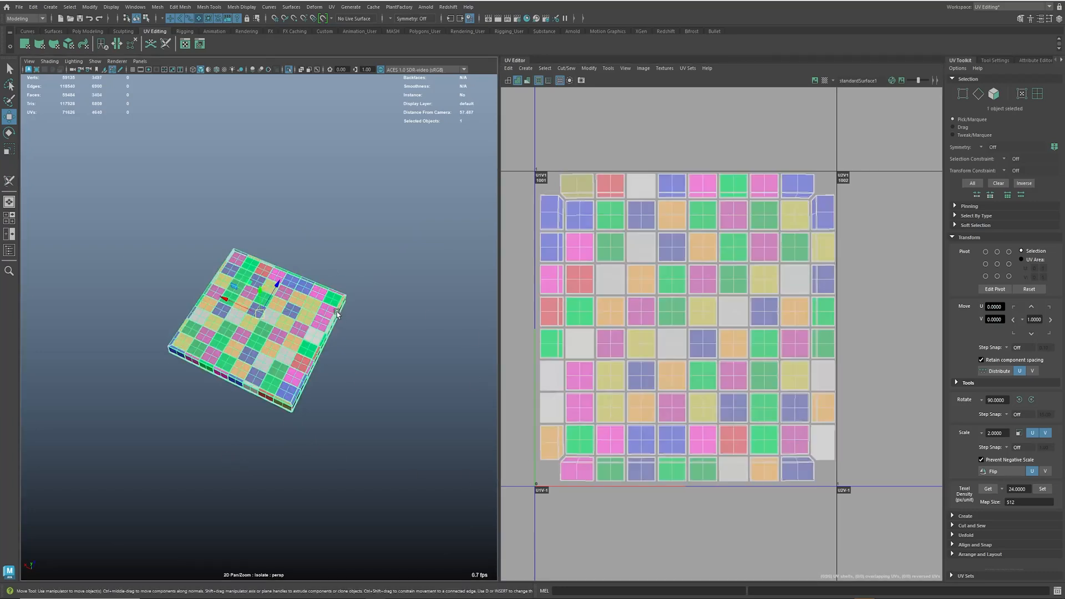
key("ctrl+1")
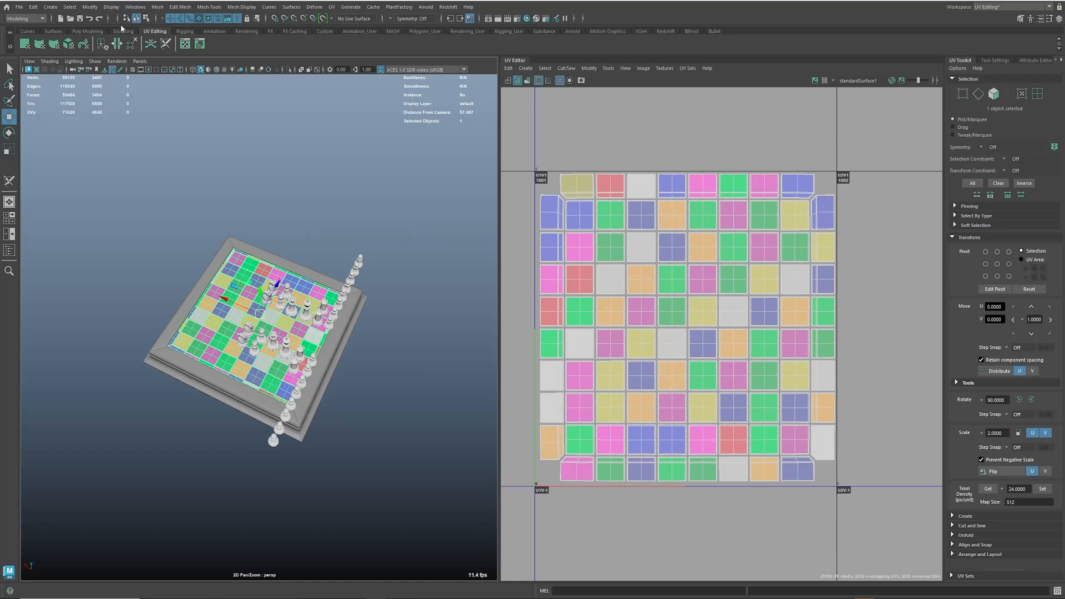
Step: Delete the board's construction history and freeze its transformations
left_click(34, 6)
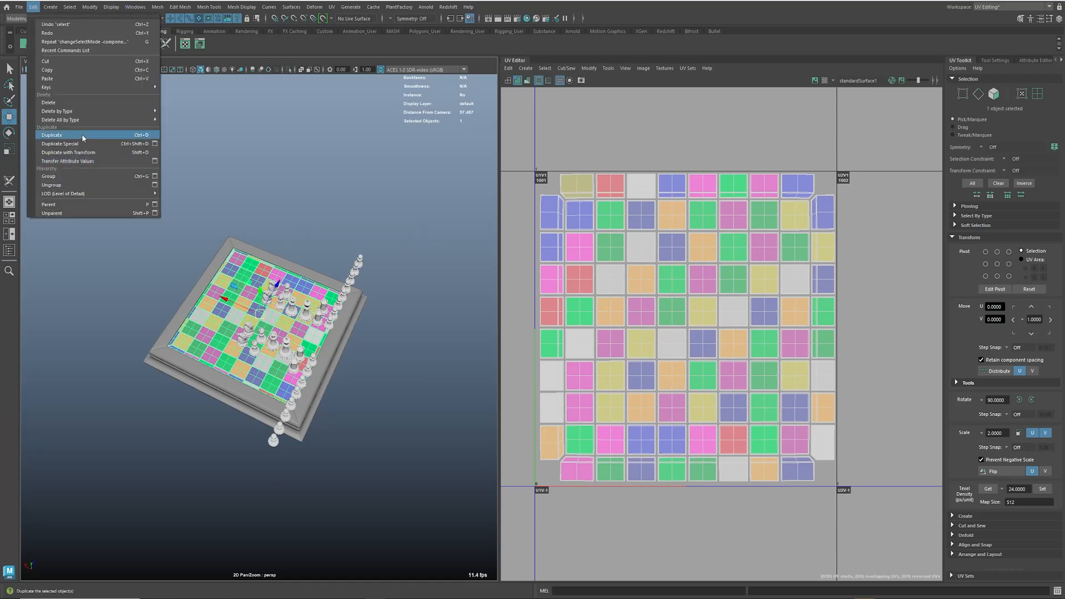
mouse_move(113, 111)
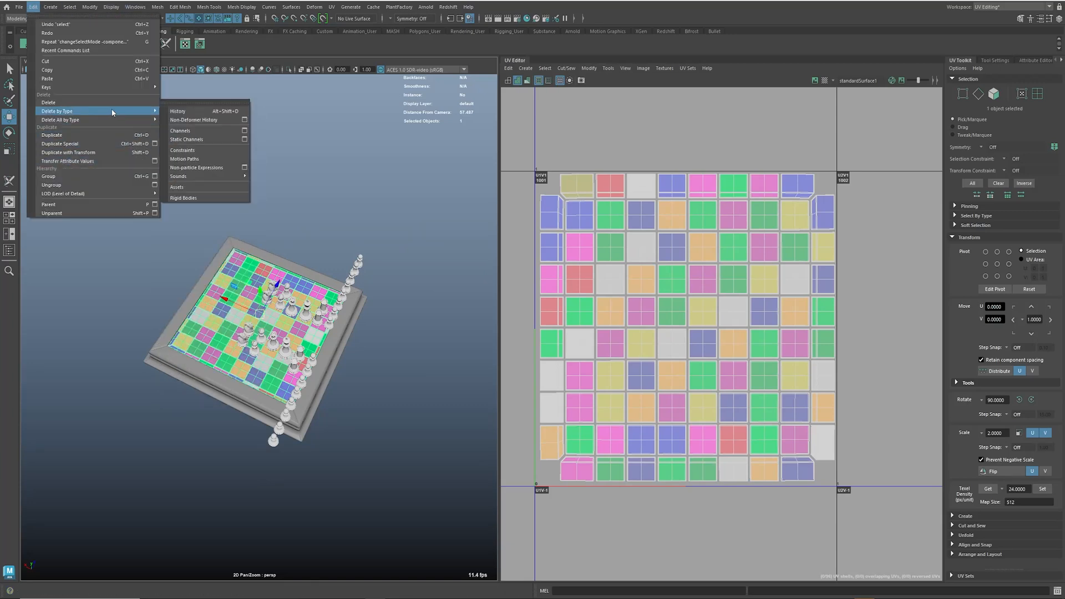
left_click(179, 113)
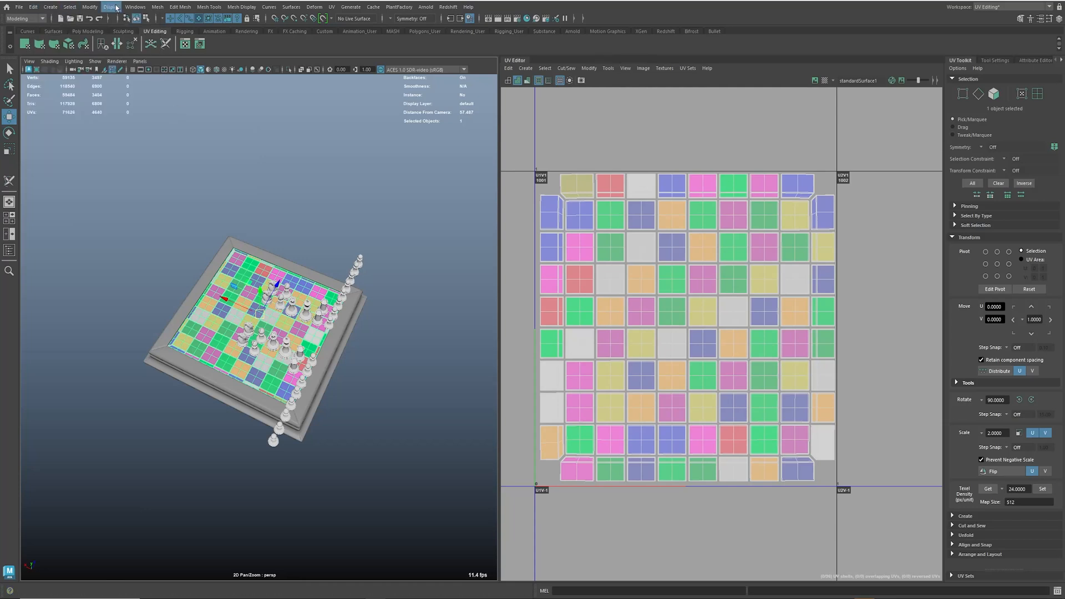
left_click(92, 8)
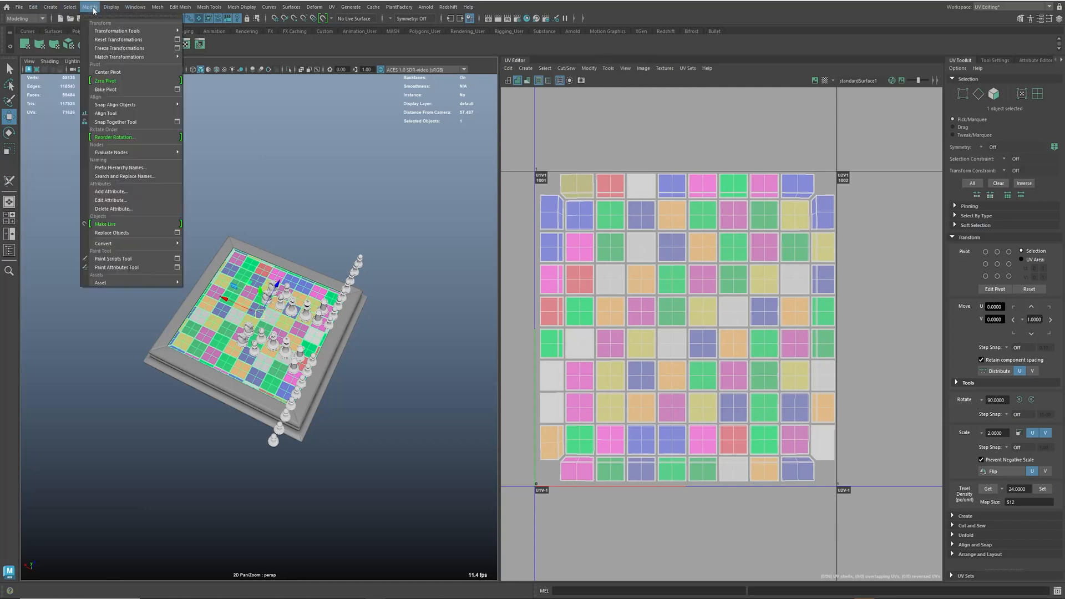
left_click(119, 49)
Step: Isolate the frame base around the chessboard and turn off its smooth mesh preview
left_click_drag(313, 383, 354, 369, "alt")
scroll(336, 379, "up", 3)
left_click(337, 383)
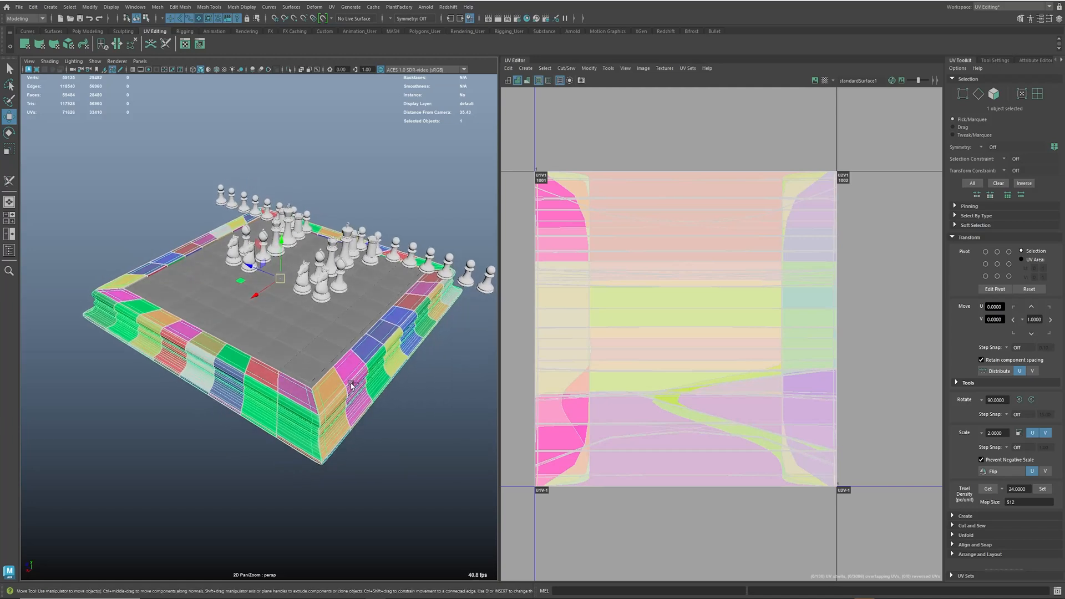
key("ctrl+1")
left_click_drag(318, 387, 287, 391, "alt")
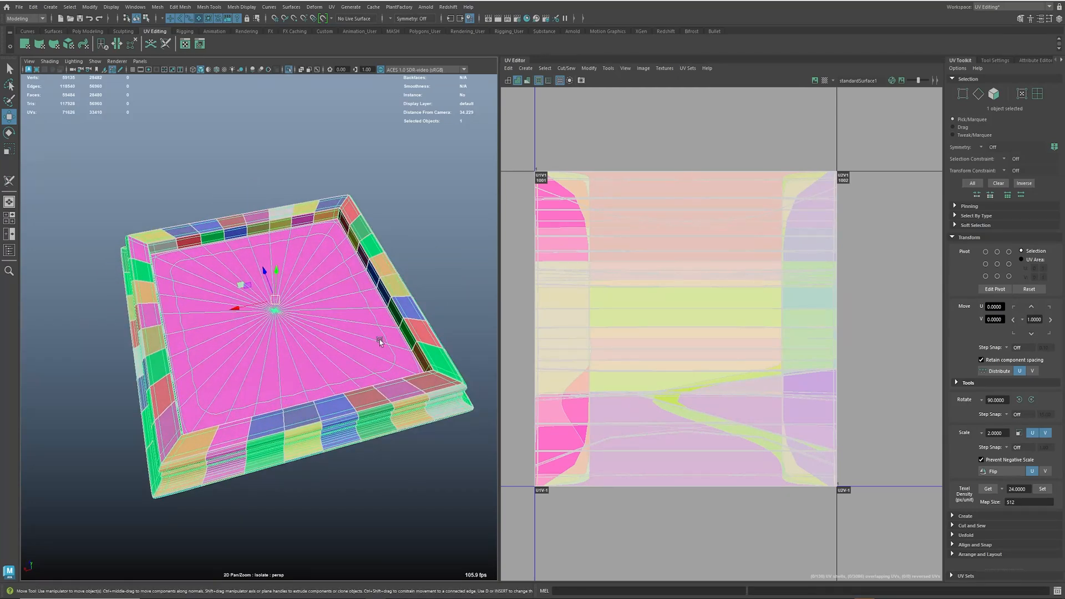
key("1")
left_click_drag(390, 290, 482, 288, "alt")
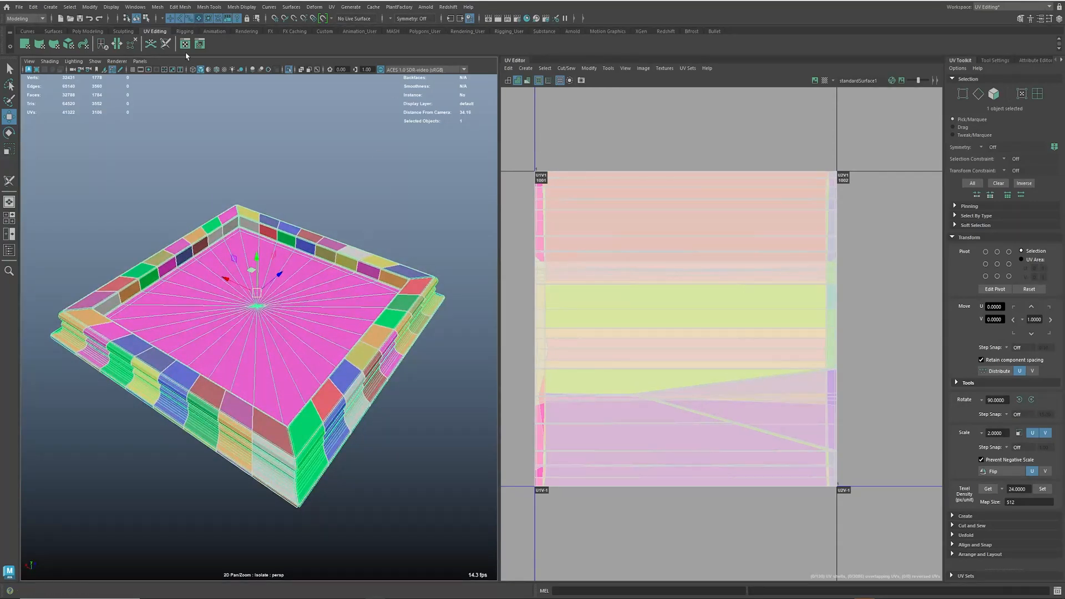
Step: Project fresh planar UVs from above onto the whole frame base
left_click(25, 44)
left_click_drag(249, 278, 233, 263, "alt")
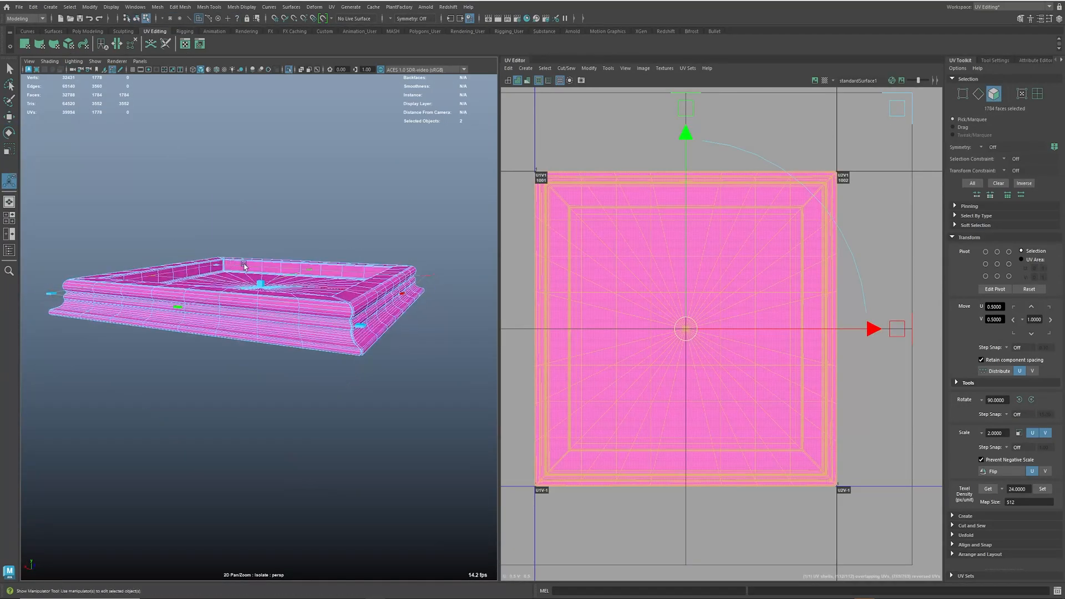
left_click_drag(393, 379, 376, 384, "alt")
left_click_drag(315, 346, 309, 368, "alt")
middle_click_drag(288, 371, 335, 302, "alt")
Step: With the 3D Cut and Sew UV tool, cut seams along the inner wall's lower and upper edge loops
scroll(335, 302, "up", 4)
left_click_drag(335, 280, 230, 309, "alt")
scroll(231, 309, "up", 3)
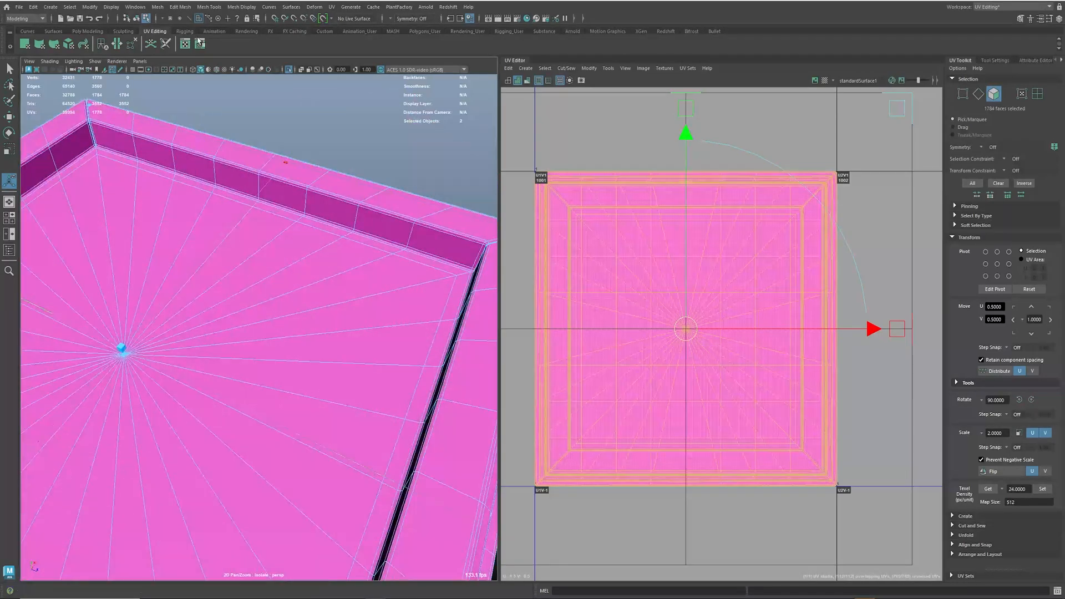
left_click(166, 44)
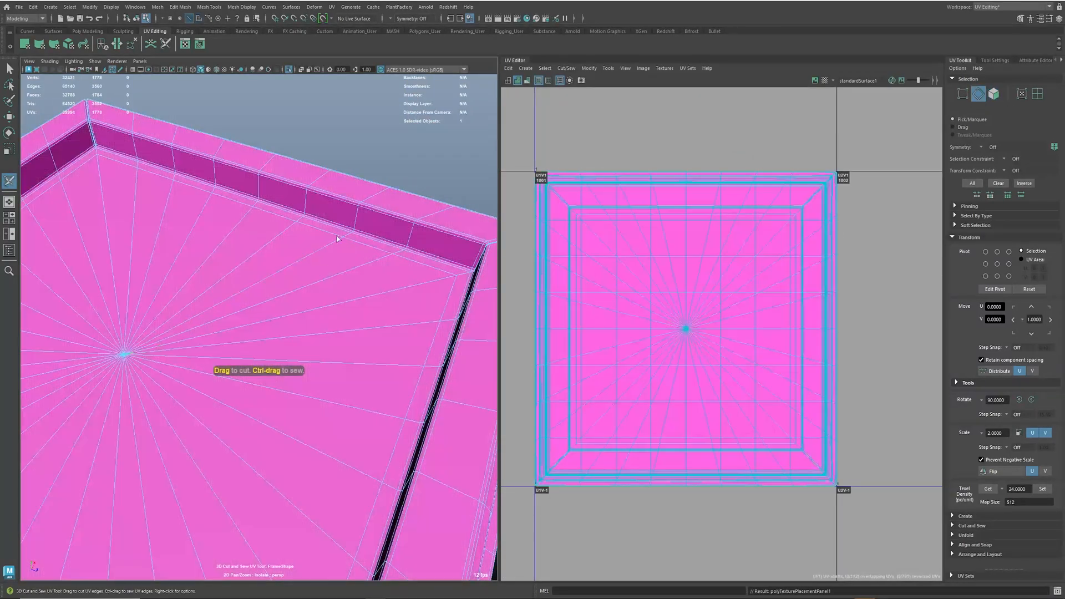
left_click_drag(343, 247, 353, 274, "alt")
double_click(351, 270)
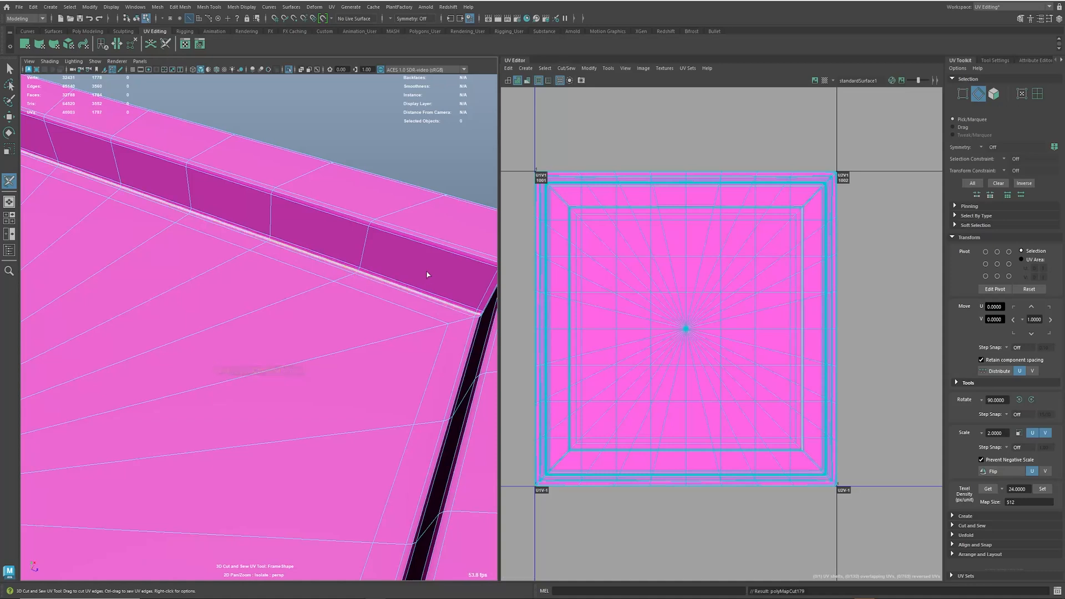
double_click(416, 240)
scroll(416, 241, "down", 5)
Step: Cut a UV seam down the vertical corner edge where two inner walls of the frame meet
left_click_drag(416, 241, 442, 283, "alt")
middle_click_drag(371, 253, 296, 331, "alt")
right_click_drag(295, 331, 367, 314, "alt")
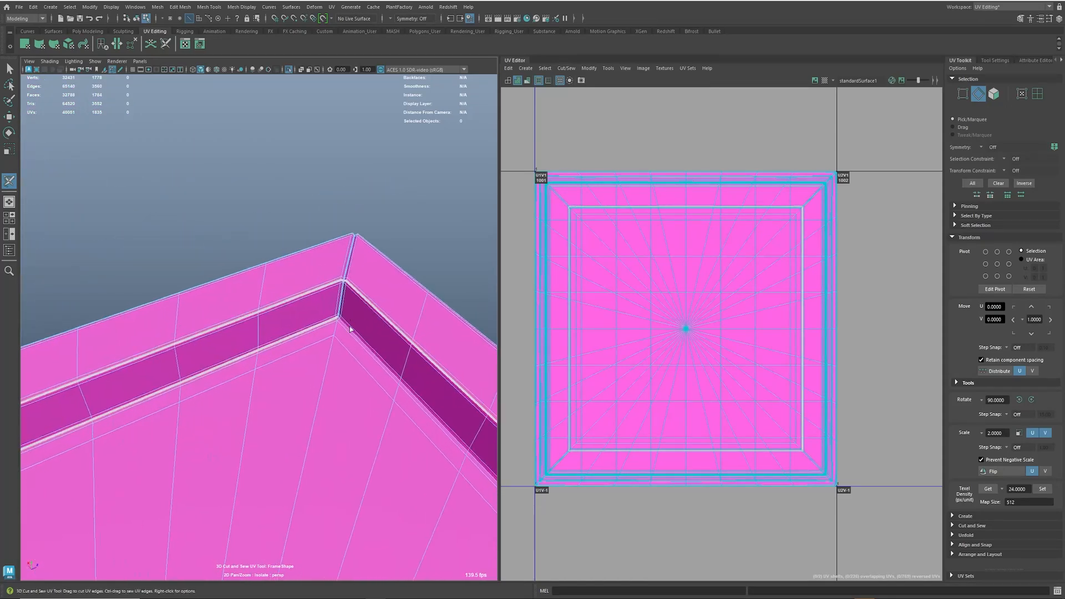
double_click(347, 328)
middle_click_drag(346, 321, 324, 341, "alt")
right_click_drag(324, 341, 426, 328, "alt")
middle_click_drag(425, 328, 329, 324, "alt")
right_click_drag(329, 325, 434, 339, "alt")
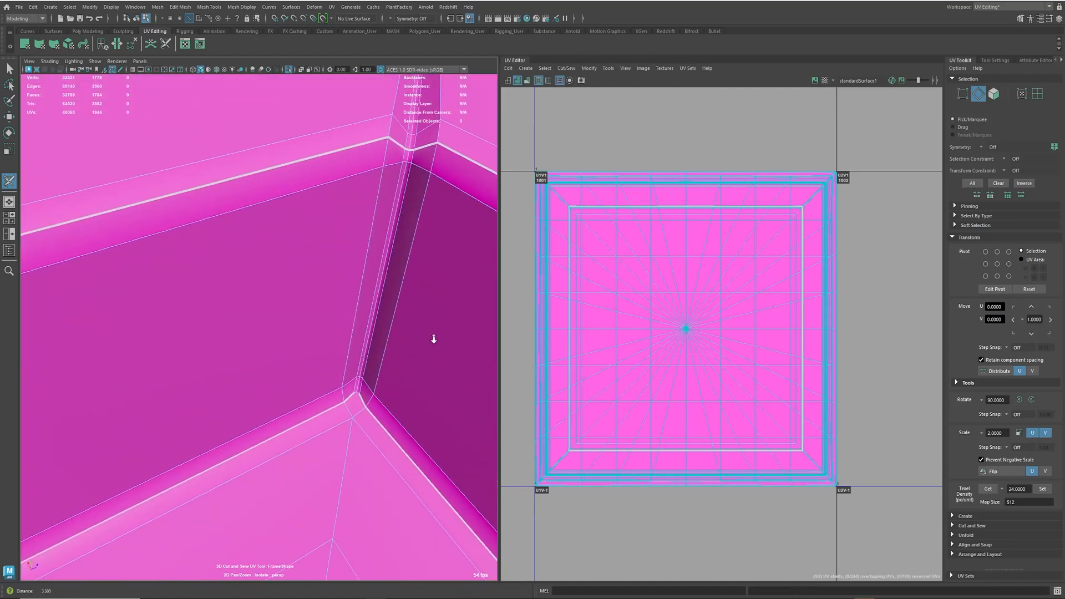
left_click(366, 355)
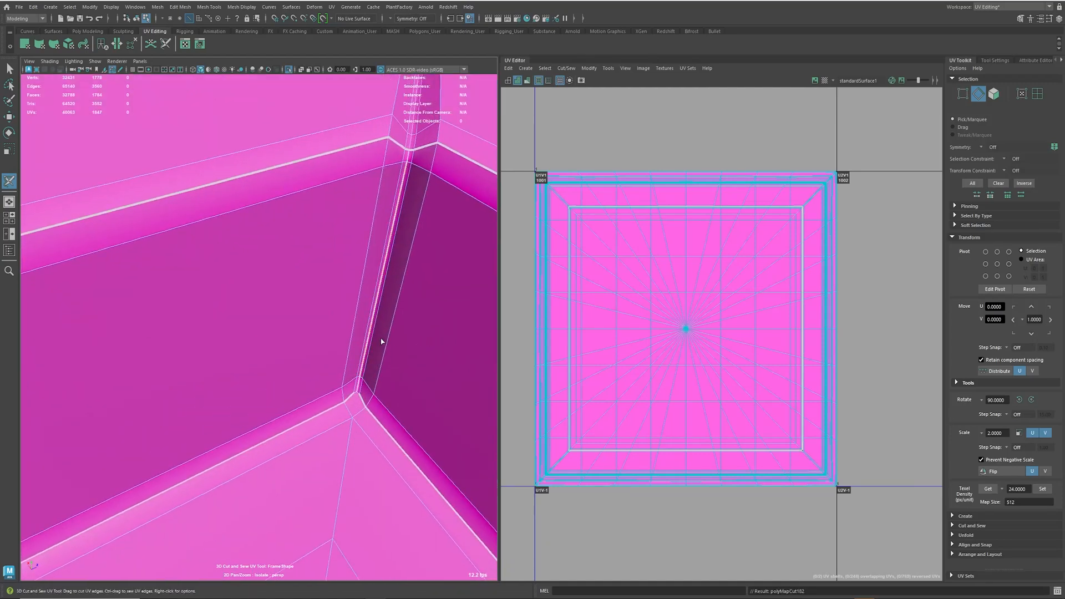
left_click_drag(368, 352, 383, 318, "alt")
double_click(372, 284)
Step: Cut UV seams around the underside's outer perimeter loop and along one corner edge of the frame
right_click_drag(391, 302, 328, 300, "alt")
left_click_drag(323, 314, 248, 230, "alt")
left_click(313, 194)
left_click(317, 200)
left_click_drag(319, 200, 361, 351, "alt")
middle_click_drag(361, 352, 238, 255, "alt")
right_click_drag(308, 407, 363, 425, "alt")
double_click(289, 435)
right_click_drag(289, 435, 260, 429, "alt")
middle_click_drag(260, 429, 466, 409, "alt")
right_click_drag(294, 466, 355, 480, "alt")
double_click(391, 521)
Step: Cut the short bevel edges that bridge the perimeter seam at the first underside corners
middle_click_drag(401, 549, 371, 441, "alt")
right_click_drag(372, 441, 427, 468, "alt")
middle_click_drag(436, 466, 345, 388, "alt")
right_click_drag(345, 385, 350, 443, "alt")
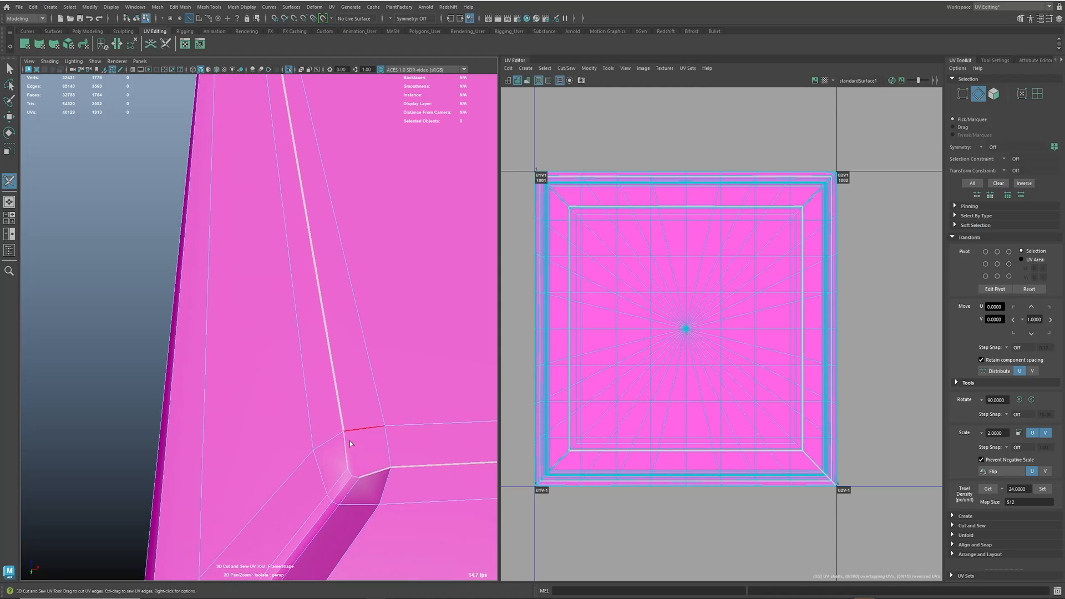
left_click(355, 481)
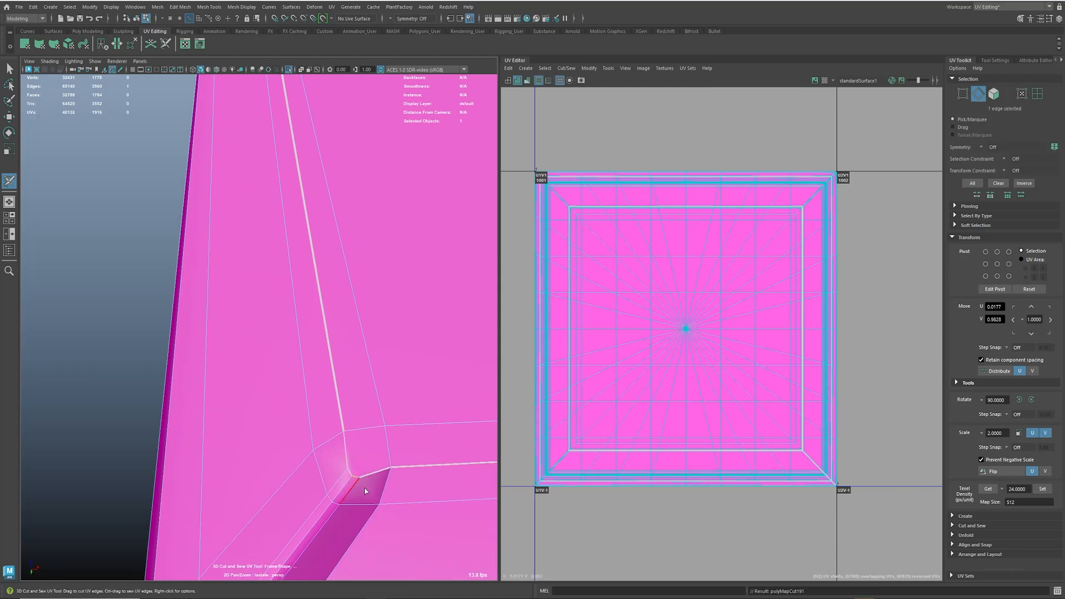
right_click_drag(361, 483, 311, 421, "alt")
middle_click_drag(389, 421, 189, 425, "alt")
middle_click_drag(444, 383, 34, 350, "alt")
middle_click_drag(272, 338, 83, 355, "alt")
middle_click_drag(388, 472, 114, 343, "alt")
scroll(259, 340, "up", 5)
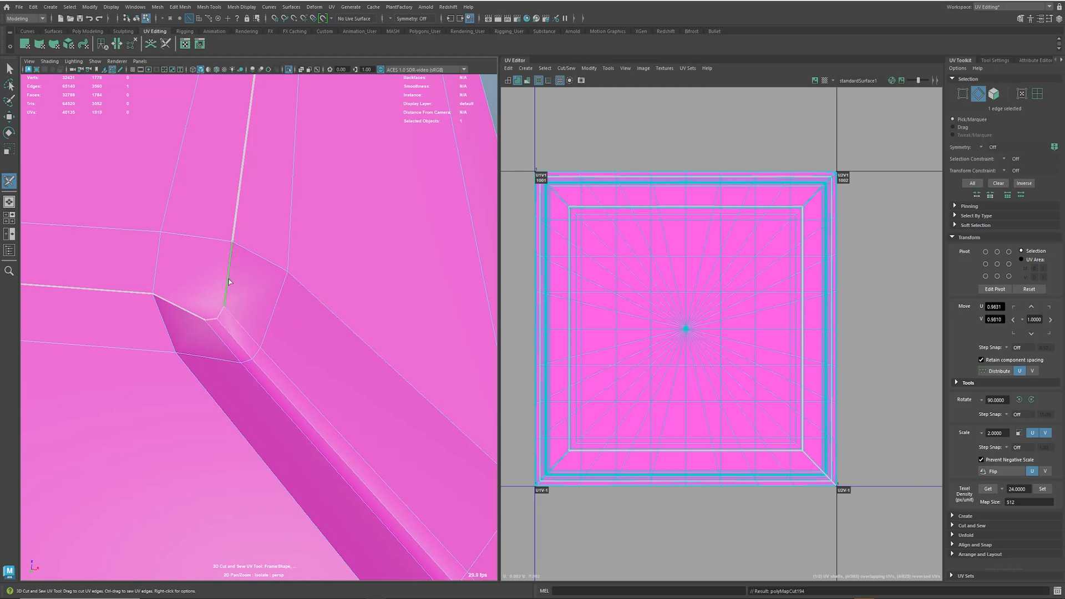
Step: Turn off the coloured shading of the frame's UV shells
scroll(229, 282, "down", 5)
left_click_drag(312, 290, 226, 290, "alt")
scroll(226, 290, "up", 3)
middle_click_drag(83, 247, 334, 442, "alt")
right_click_drag(334, 442, 90, 269, "alt")
middle_click_drag(90, 268, 334, 366, "alt")
right_click_drag(334, 366, 225, 305, "alt")
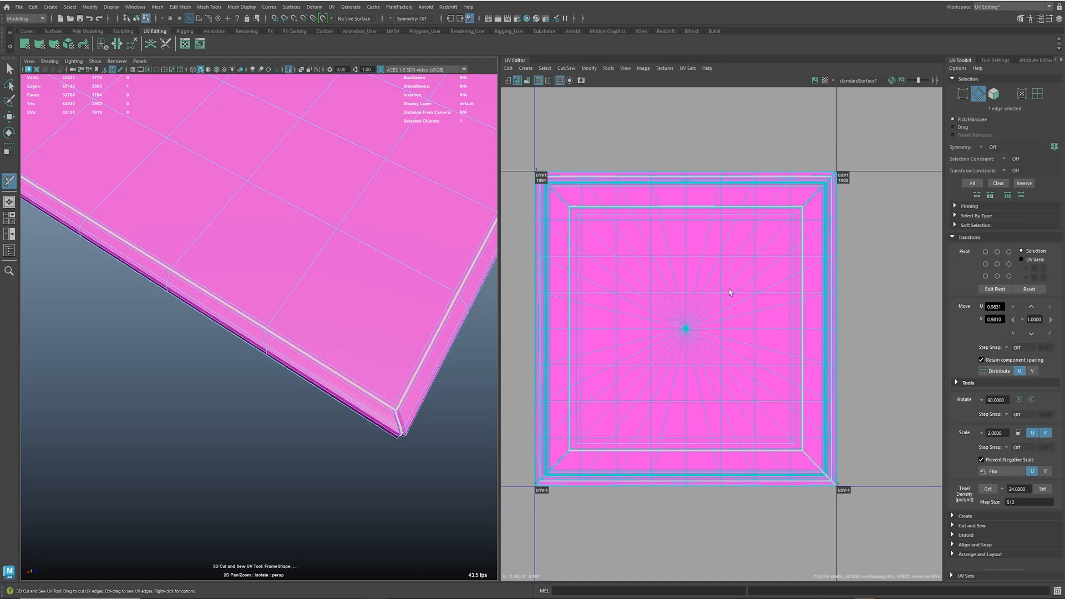
key("4")
Step: Cut the short edges linking the perimeter seam to the corner seam at the next underside corner
mouse_move(357, 338)
left_mouse_down("alt")
mouse_move(321, 331)
mouse_move(251, 272)
left_mouse_up("alt")
right_click_drag(251, 272, 304, 372, "alt")
middle_click_drag(414, 539, 349, 440, "alt")
right_click_drag(266, 399, 298, 421, "alt")
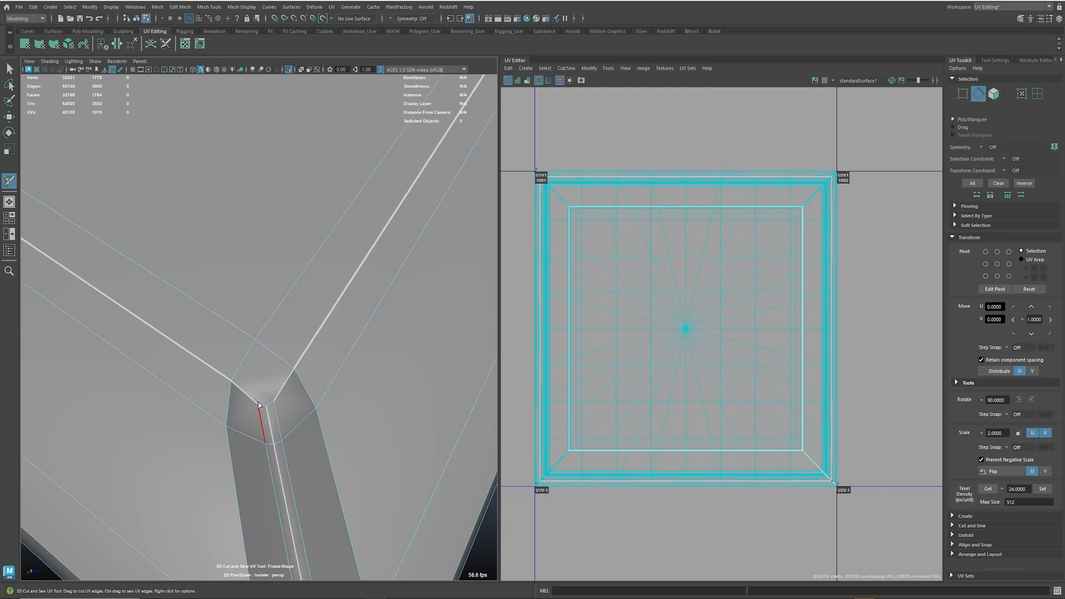
right_click_drag(261, 412, 260, 432, "alt")
left_click(277, 435)
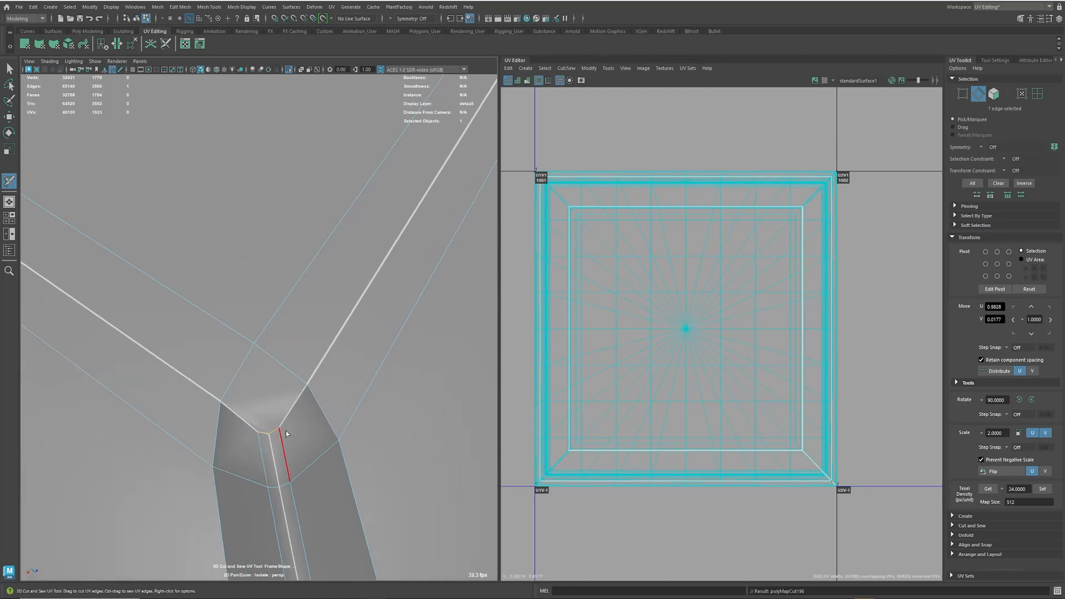
Step: Bridge the perimeter seam at the following underside corner and cut the UV seam along its corner edge loop
mouse_move(413, 419)
left_mouse_down("alt")
mouse_move(294, 384)
mouse_move(402, 427)
left_mouse_up("alt")
right_click_drag(402, 428, 372, 408, "alt")
left_click_drag(371, 409, 221, 316, "alt")
right_click_drag(220, 316, 320, 383, "alt")
left_click_drag(320, 383, 375, 370, "alt")
scroll(332, 365, "down", 5)
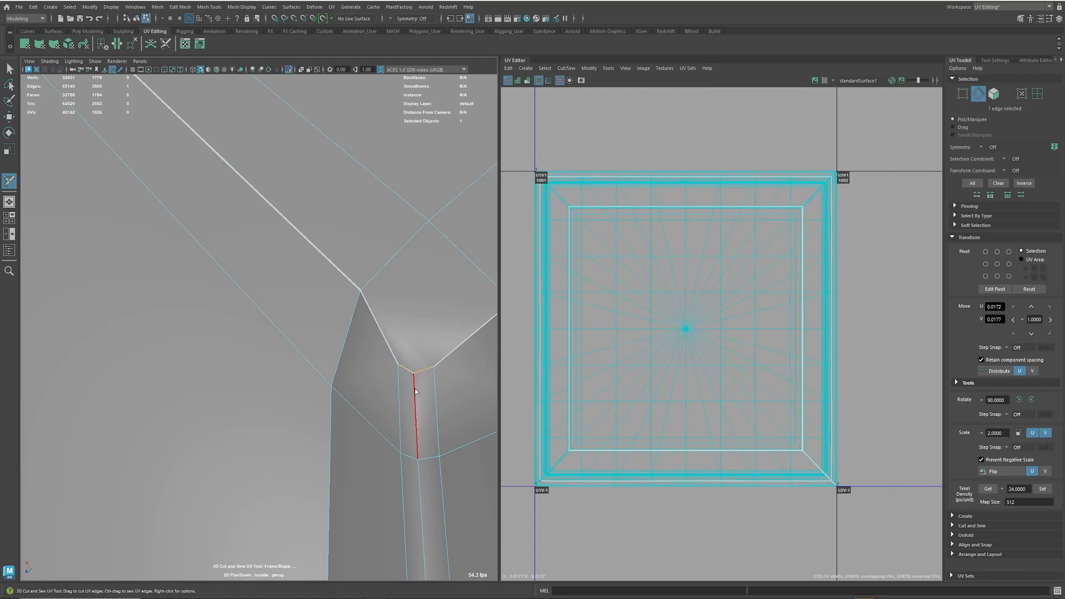
left_click_drag(441, 409, 333, 335, "alt")
scroll(331, 334, "down", 5)
Step: Cut the UV seam along the third frame corner's edge loop, starting from the underside perimeter
right_click_drag(323, 327, 322, 388, "alt")
middle_click_drag(444, 483, 373, 406, "alt")
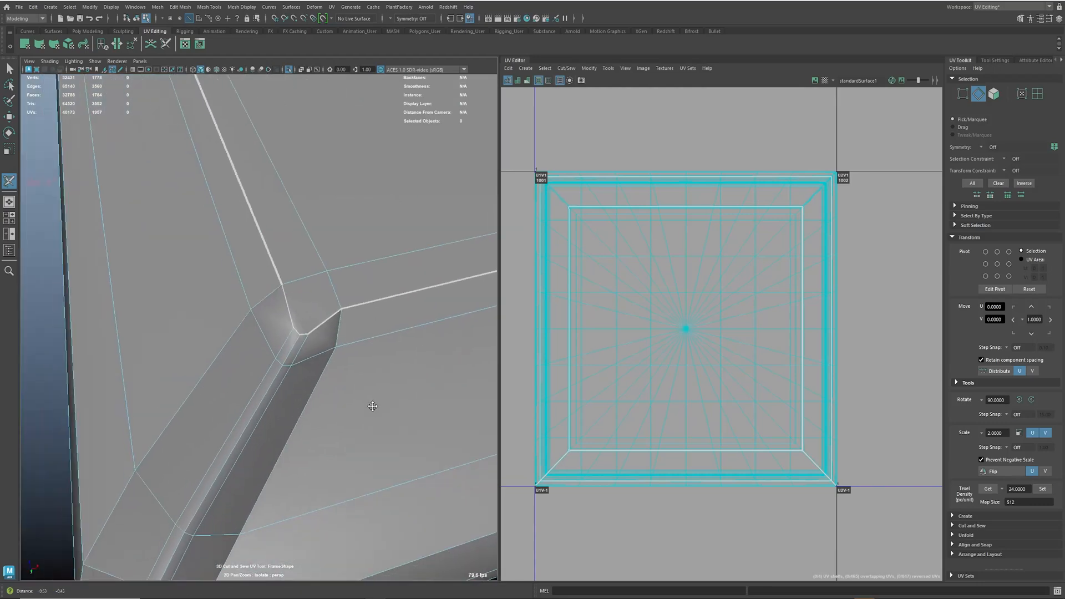
double_click(288, 353)
scroll(393, 377, "down", 8)
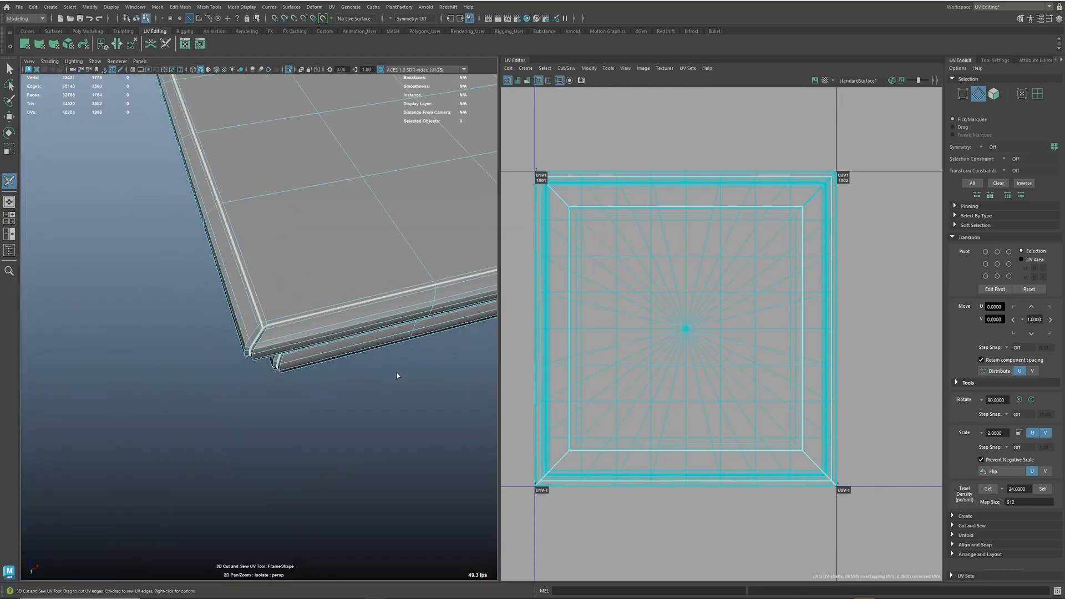
Step: Cut the UV seam along the last uncut frame corner's edge loop
left_click_drag(349, 380, 266, 366, "alt")
middle_click_drag(397, 393, 268, 394, "alt")
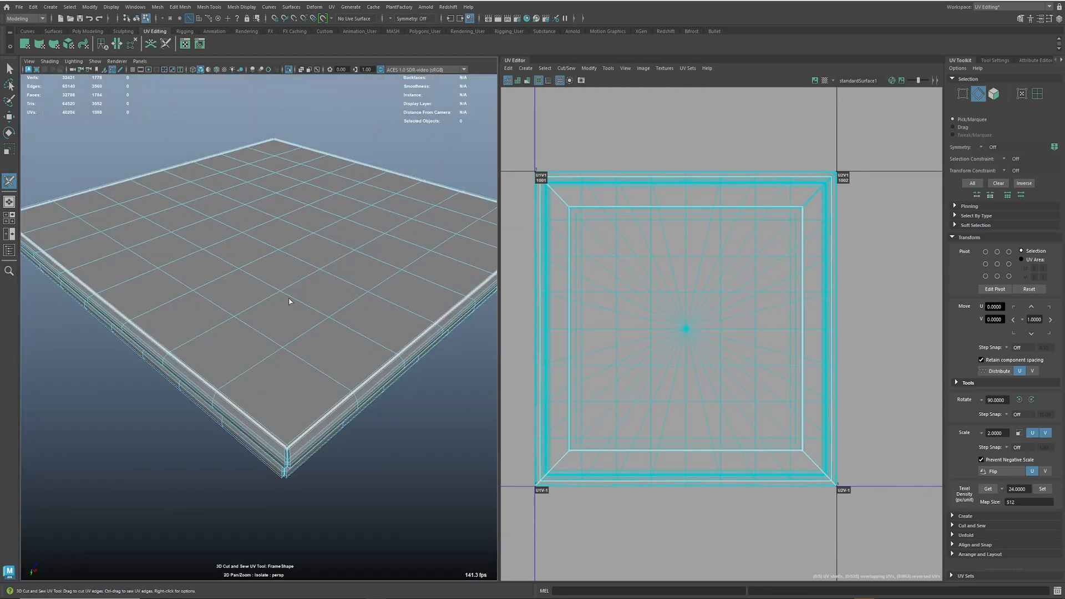
right_click_drag(287, 390, 341, 433, "alt")
middle_click_drag(341, 433, 326, 421, "alt")
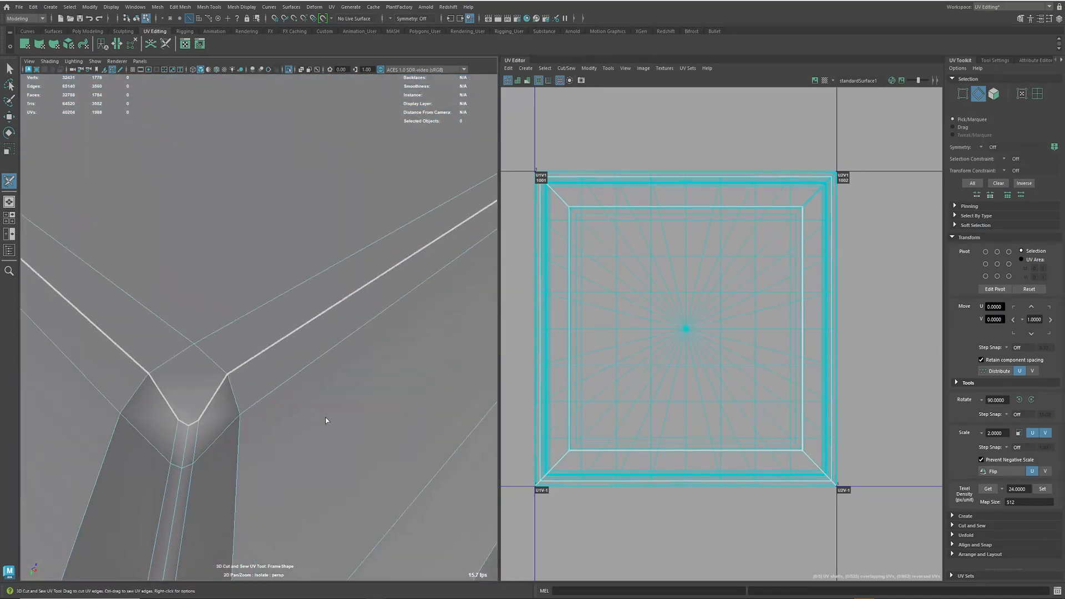
double_click(186, 436)
Step: Sew the UV seam along the inner wall's upper edge loop back together
left_click_drag(311, 442, 199, 438, "alt")
mouse_move(208, 404)
right_mouse_down("alt")
mouse_move(261, 425)
mouse_move(221, 399)
right_mouse_up("alt")
left_click_drag(295, 388, 206, 382, "alt")
right_click_drag(207, 382, 255, 388, "alt")
left_click_drag(238, 377, 328, 435, "alt")
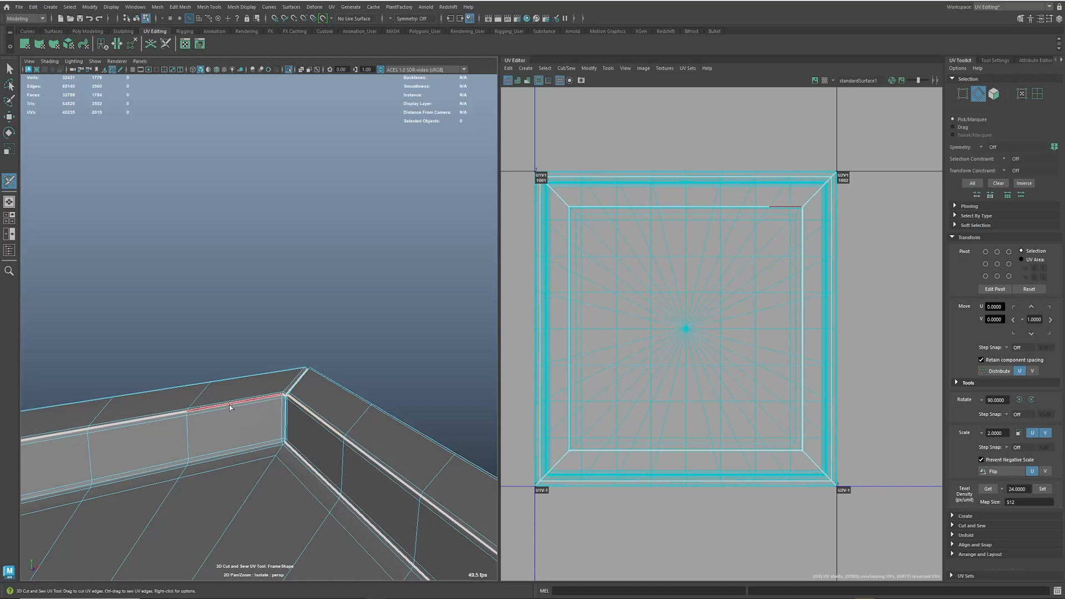
left_click_drag(230, 408, 234, 410, "ctrl")
mouse_move(395, 457)
left_mouse_down("alt")
mouse_move(317, 466)
mouse_move(370, 485)
mouse_move(388, 433)
mouse_move(408, 463)
left_mouse_up("alt")
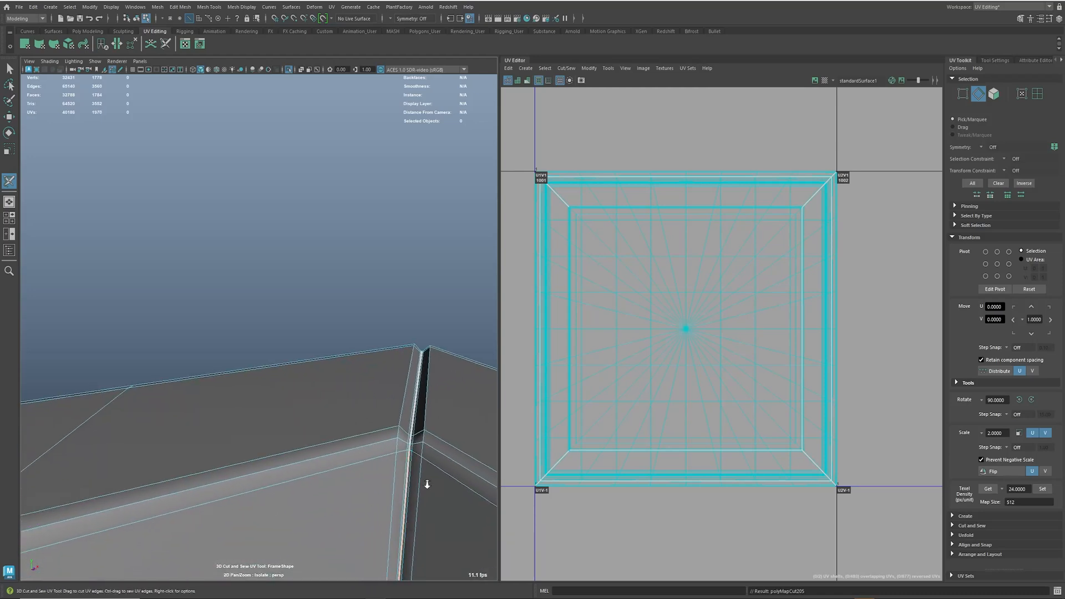
right_click_drag(434, 489, 390, 424, "alt")
Step: Cut the missing UV seam where one inner wall meets the frame's floor
double_click(357, 524)
middle_click_drag(380, 478, 378, 460, "alt")
right_click_drag(378, 461, 411, 534, "alt")
middle_click_drag(411, 535, 359, 440, "alt")
right_click_drag(359, 440, 402, 467, "alt")
middle_click_drag(401, 467, 256, 350, "alt")
Step: Cut the short edges joining the vertical seam to the floor seam at the first inner corner
right_click_drag(247, 433, 300, 477, "alt")
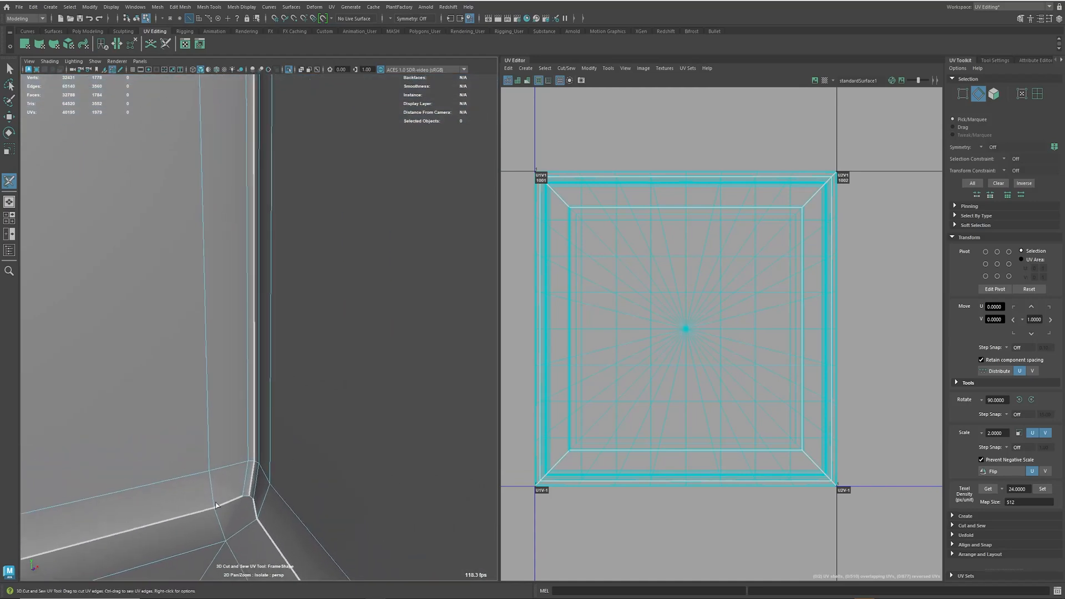
left_click(247, 498)
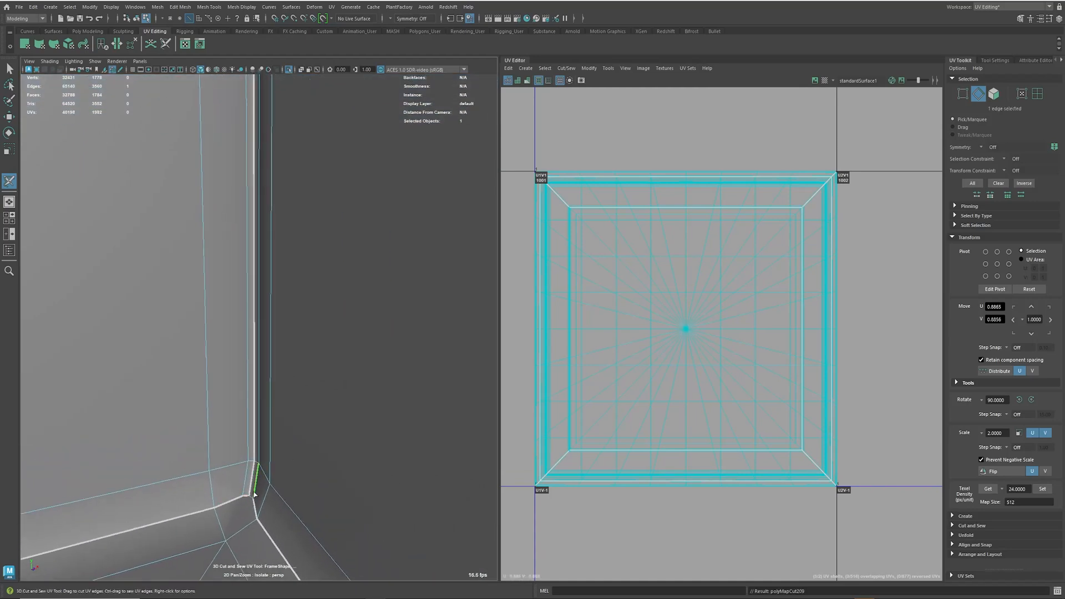
left_click_drag(253, 507, 274, 507, "alt")
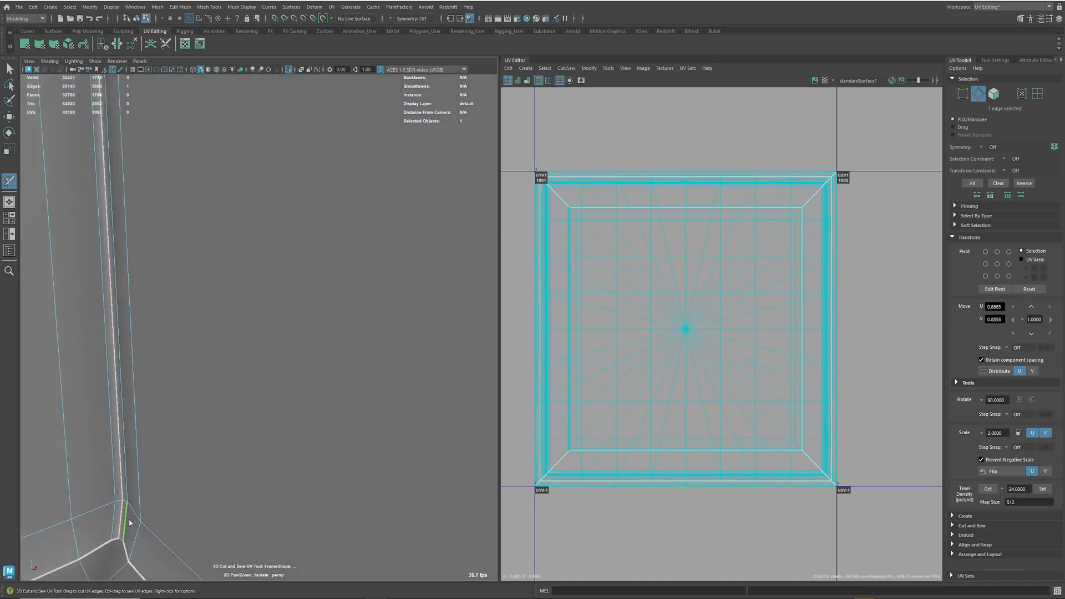
middle_click_drag(127, 544, 377, 479, "alt")
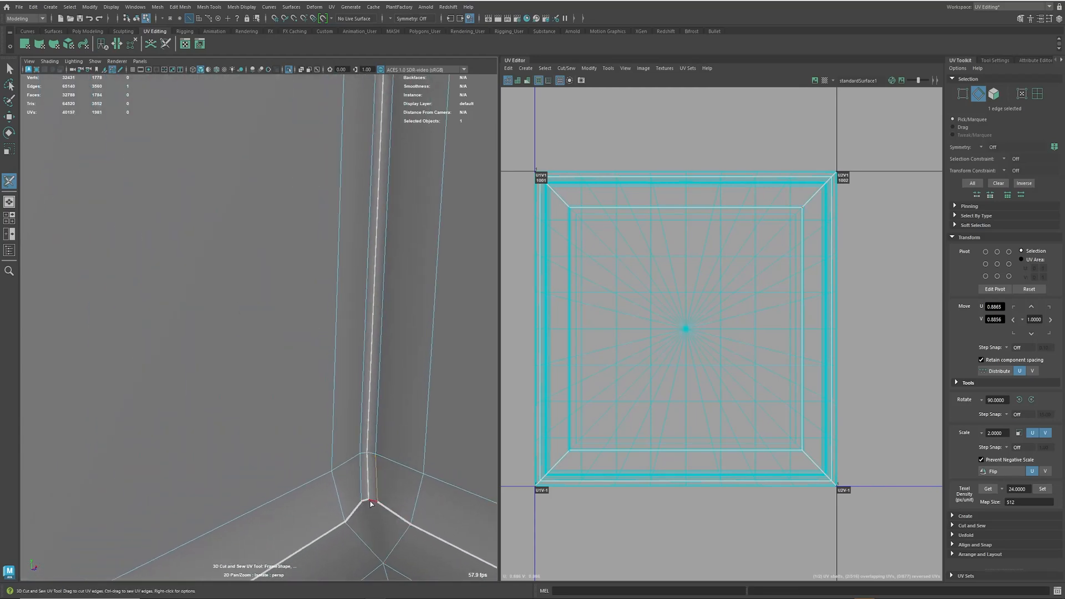
right_click_drag(373, 505, 305, 484, "alt")
left_click_drag(305, 485, 266, 485, "alt")
middle_click_drag(267, 485, 582, 552, "alt")
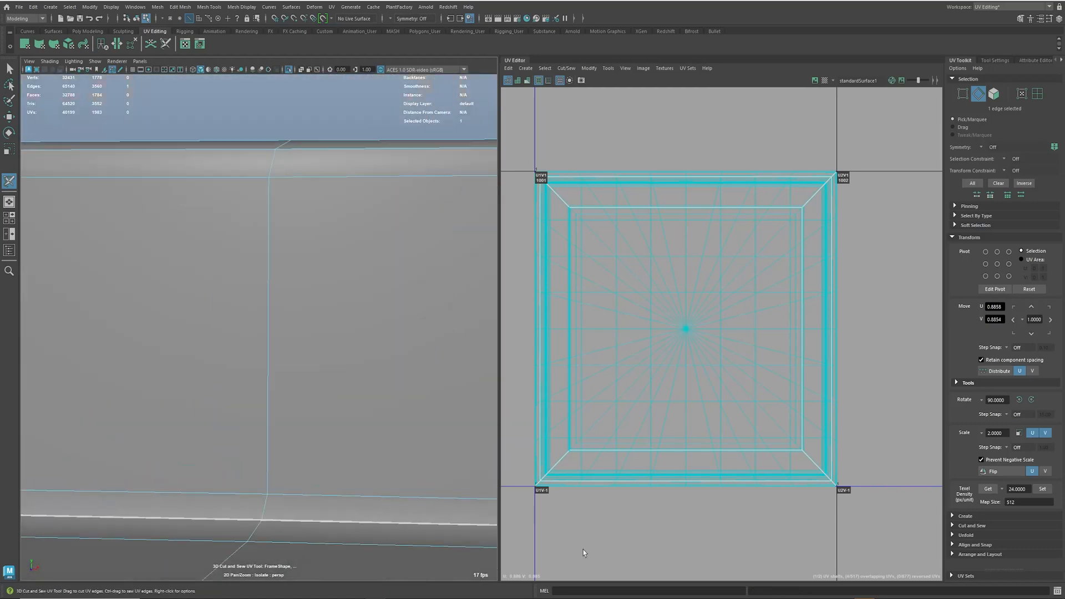
Step: Cut the missing floor-edge seam at the second inner corner and the short edges bridging it to the vertical seam
right_click_drag(305, 456, 144, 434, "alt")
left_click_drag(144, 433, 371, 462, "alt")
double_click(371, 449)
middle_click_drag(371, 453, 369, 255, "alt")
left_click_drag(368, 254, 444, 453, "alt")
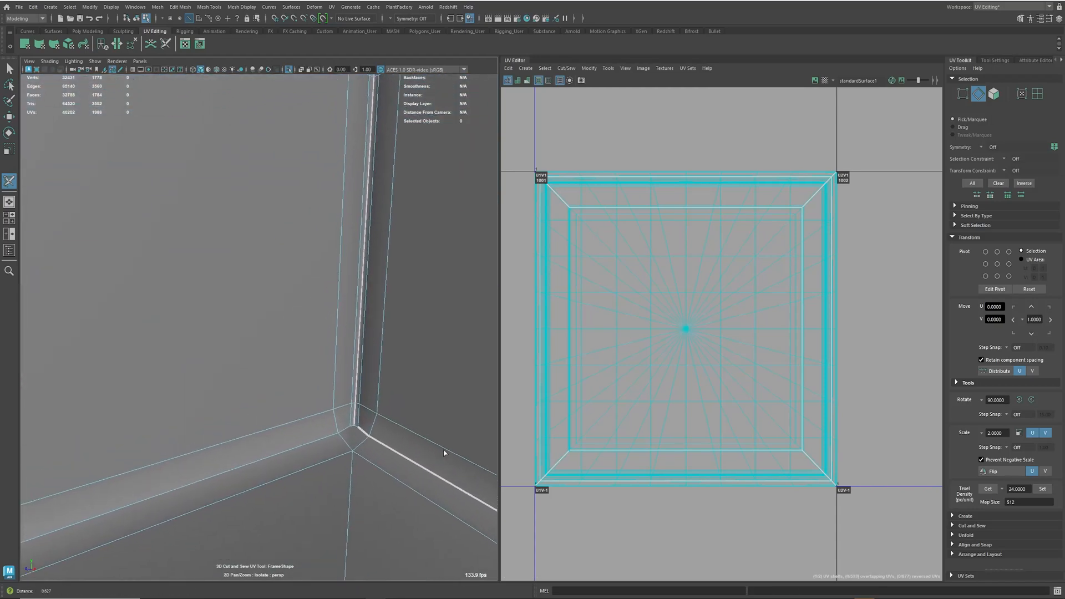
double_click(346, 428)
left_click_drag(347, 430, 432, 441, "alt")
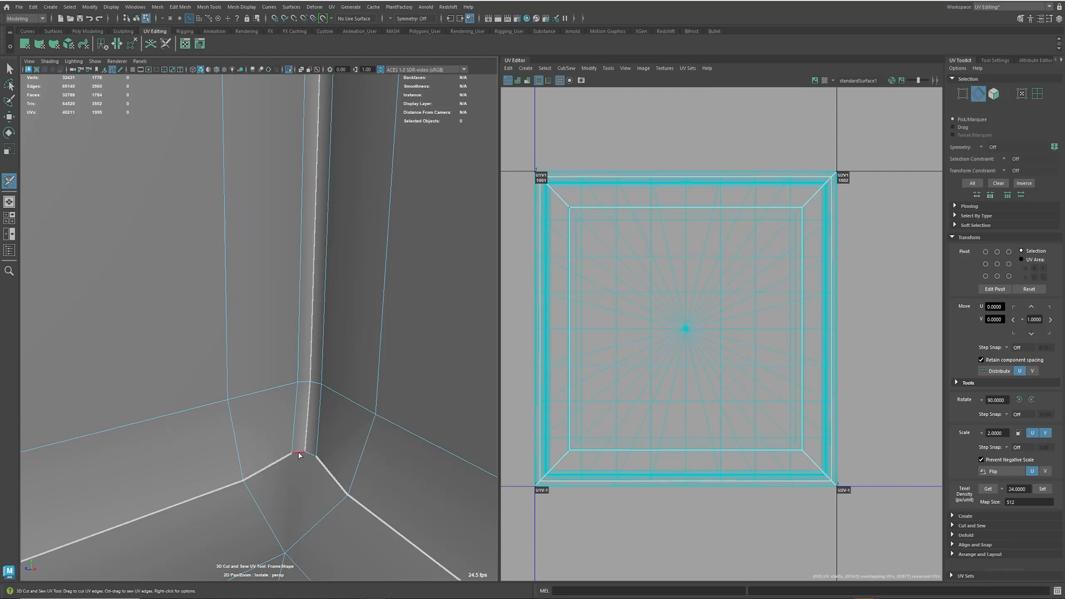
left_click_drag(387, 486, 443, 446, "alt")
Step: Cut the short edges connecting the floor seams to the vertical seam at the third inner corner
left_click_drag(182, 462, 244, 403, "alt")
right_click_drag(244, 402, 464, 421, "alt")
middle_click_drag(464, 420, 288, 380, "alt")
right_click_drag(288, 380, 505, 424, "alt")
right_click_drag(376, 375, 660, 438, "alt")
double_click(380, 354)
middle_click_drag(409, 439, 368, 352, "alt")
right_click_drag(368, 352, 452, 474, "alt")
middle_click_drag(452, 475, 370, 400, "alt")
right_click_drag(283, 390, 390, 447, "alt")
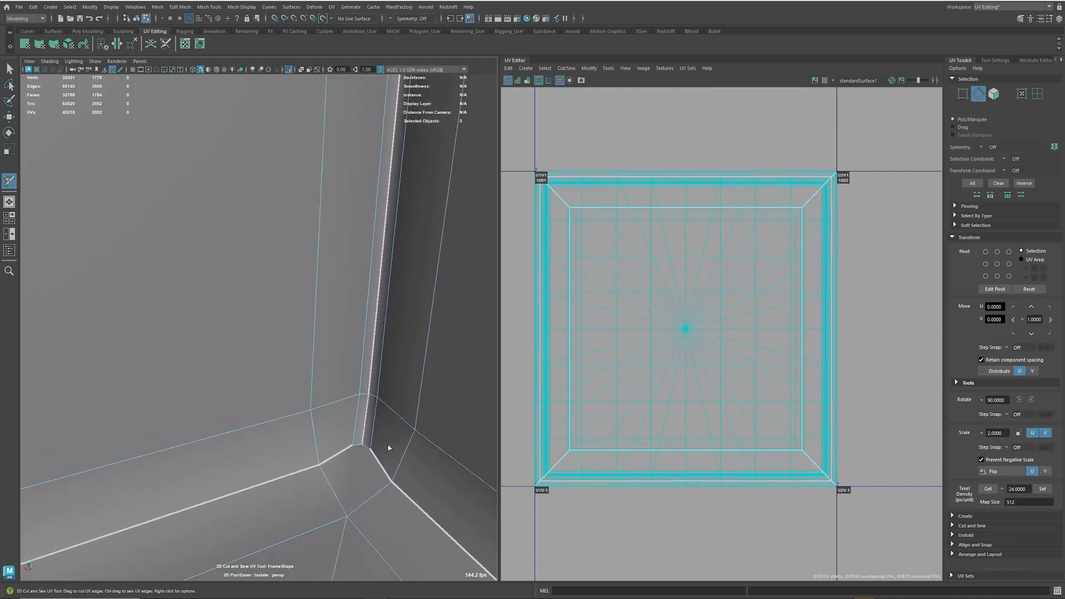
left_click(358, 447)
right_click_drag(412, 456, 372, 455, "alt")
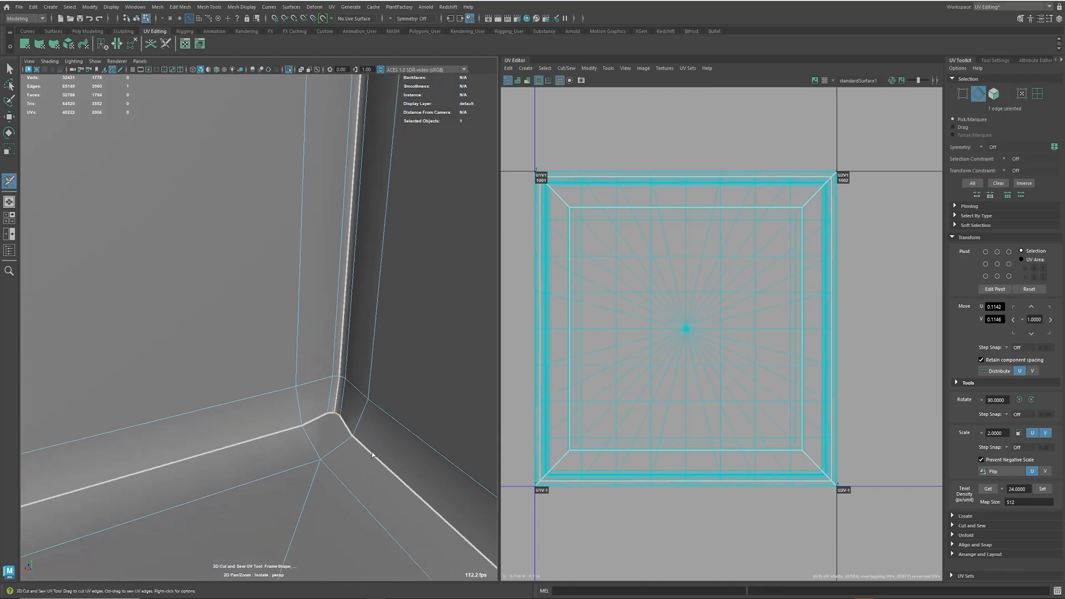
Step: Cut the short bridging edges between the floor seams and the vertical seam at the fourth inner corner
mouse_move(353, 442)
left_mouse_down("alt")
mouse_move(155, 430)
mouse_move(212, 446)
mouse_move(172, 429)
left_mouse_up("alt")
middle_click_drag(172, 430, 482, 555, "alt")
middle_click_drag(178, 307, 376, 510, "alt")
left_click_drag(240, 277, 238, 302, "alt")
middle_click_drag(238, 302, 347, 447, "alt")
right_click_drag(271, 337, 423, 384, "alt")
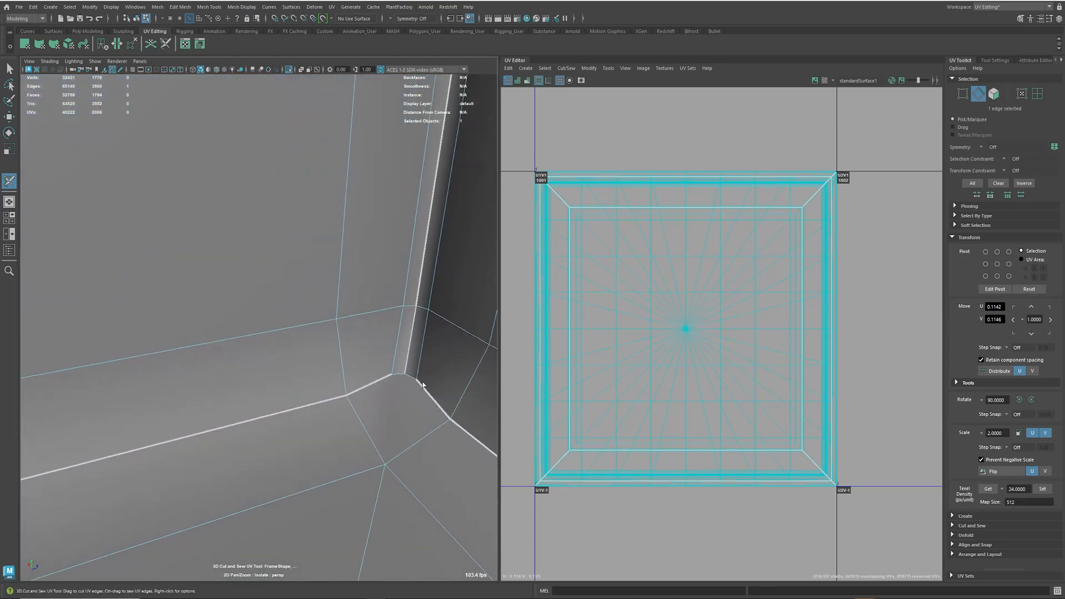
left_click(403, 377)
right_click_drag(442, 405, 309, 388, "alt")
Step: Add an edge with Multi-Cut from the inner corner's seam vertex to the nearest floor loop vertex
left_click_drag(309, 388, 555, 450, "alt")
right_click_drag(272, 361, 352, 401, "alt")
left_click_drag(352, 400, 398, 465, "alt")
middle_click_drag(398, 465, 283, 418, "alt")
right_click_drag(283, 418, 322, 477, "alt")
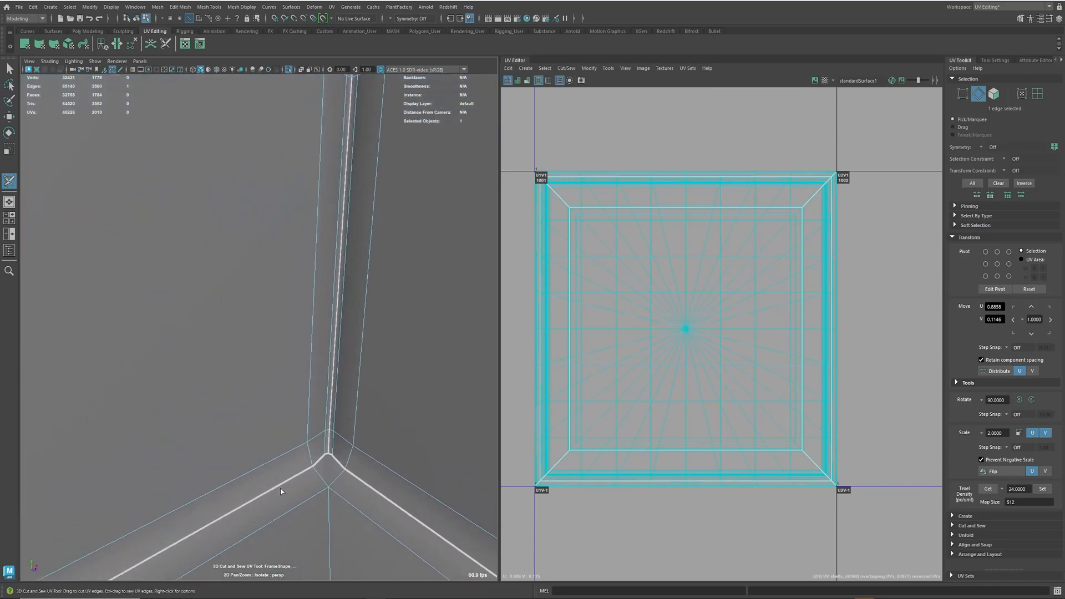
left_click_drag(326, 464, 308, 458, "alt")
key("q")
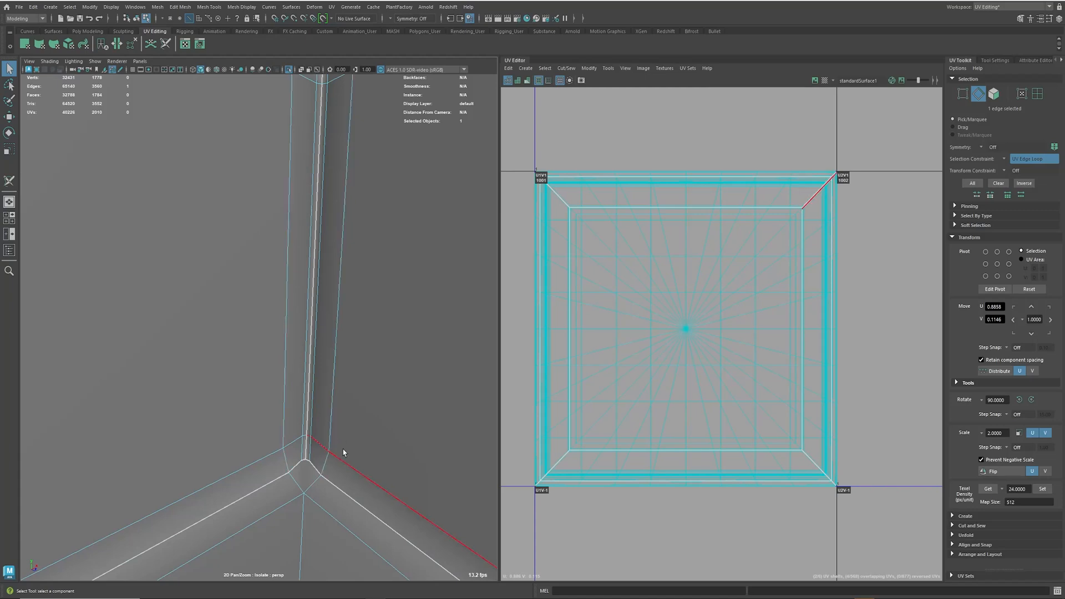
right_click_drag(378, 428, 358, 475, "shift")
left_click(283, 448)
middle_click_drag(364, 476, 376, 347, "alt")
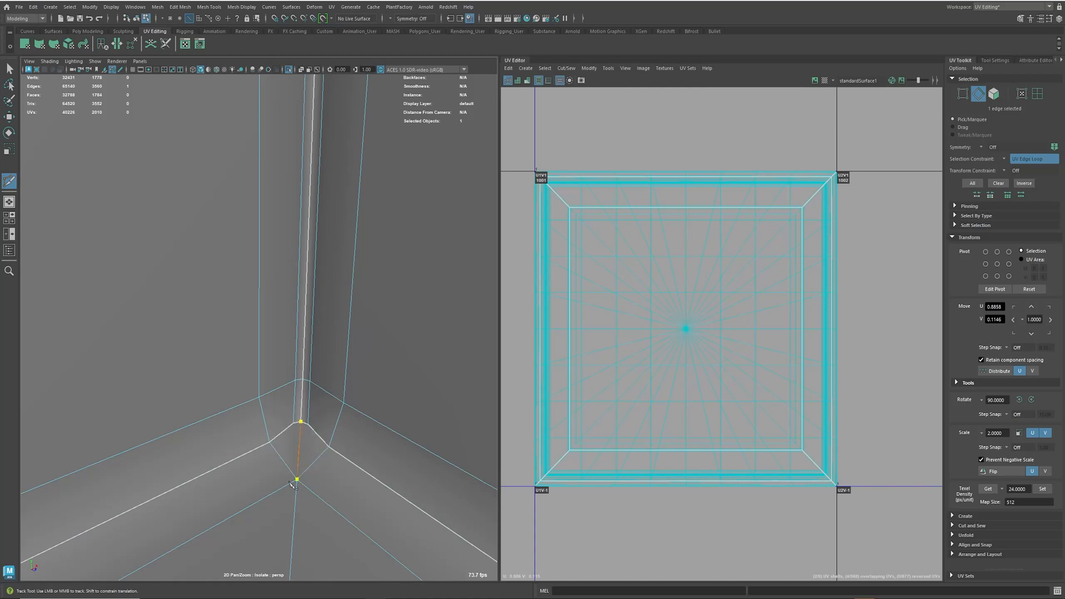
right_click(288, 449)
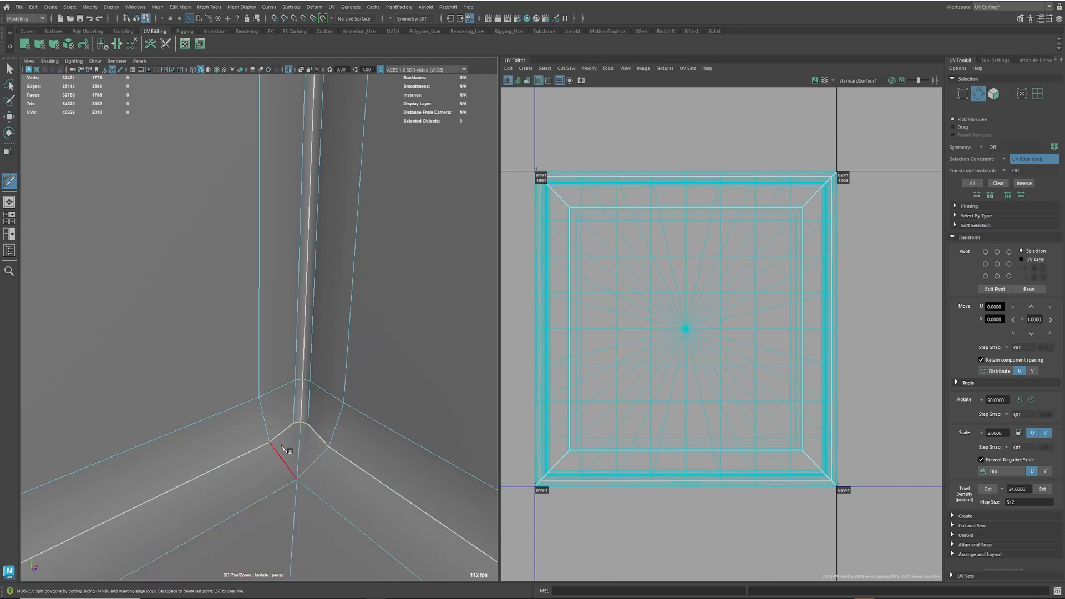
Step: Add a Multi-Cut edge from the vertical seam's end vertex to the nearest floor loop vertex at the second inner corner
right_click_drag(355, 482, 248, 433, "alt")
left_click_drag(248, 433, 304, 438, "alt")
middle_click_drag(304, 438, 100, 381, "alt")
right_click_drag(102, 380, 41, 360, "alt")
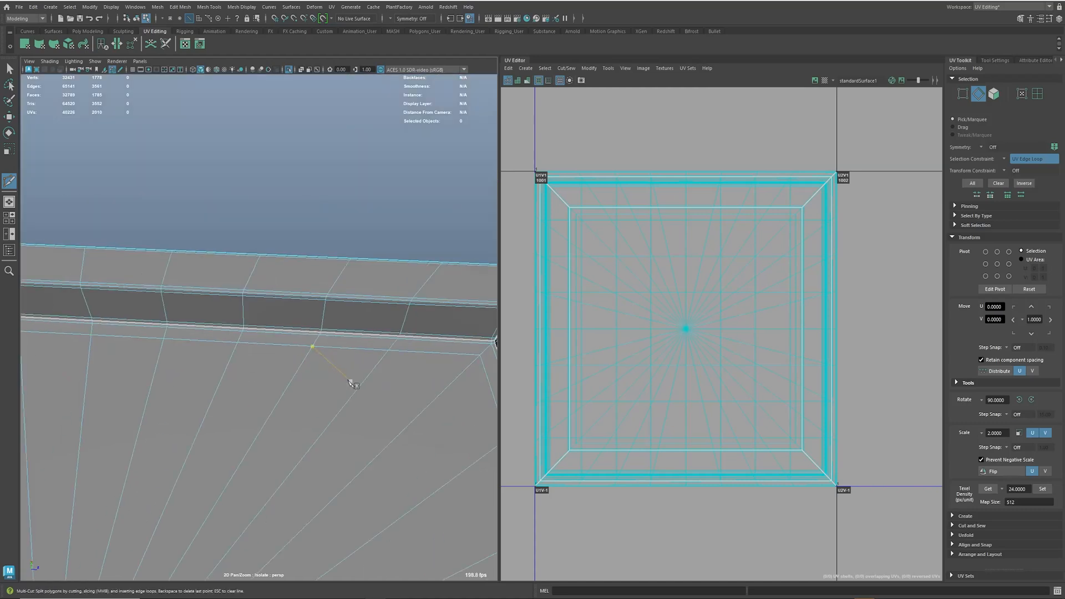
left_click_drag(42, 361, 244, 277, "alt")
middle_click_drag(255, 261, 137, 382, "alt")
right_click_drag(137, 382, 469, 438, "alt")
left_click_drag(247, 442, 297, 422, "alt")
middle_click_drag(297, 422, 263, 401, "alt")
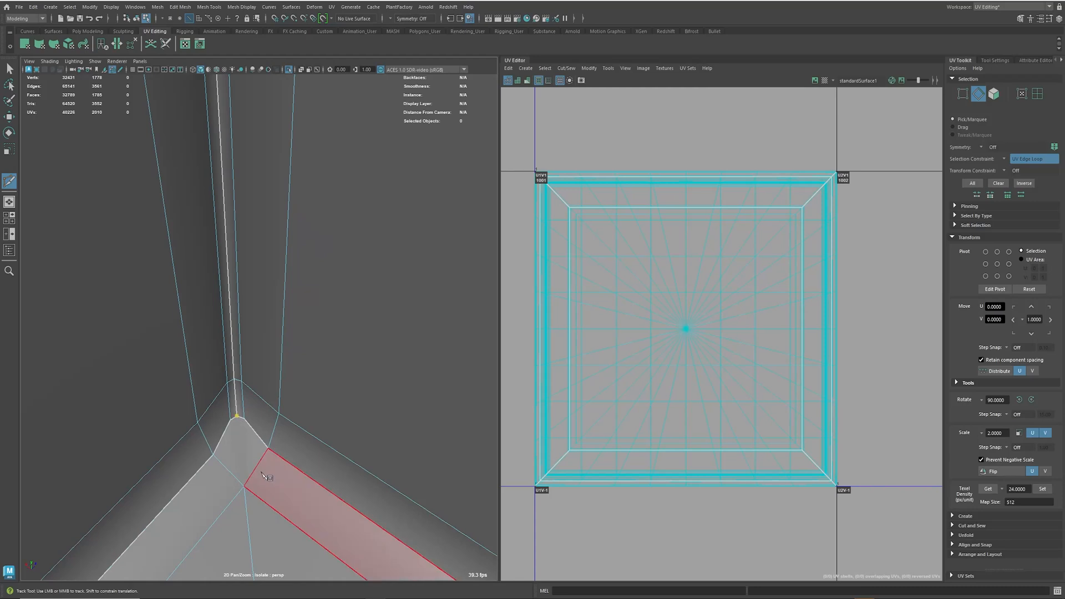
left_click(244, 486)
right_click(251, 488)
left_click(268, 449)
Step: Connect the vertical seam's end vertex to the nearest floor loop vertex at the third inner corner with Multi-Cut
right_click_drag(362, 504, 318, 475, "alt")
left_click_drag(318, 476, 120, 491, "alt")
right_click_drag(122, 303, 416, 357, "alt")
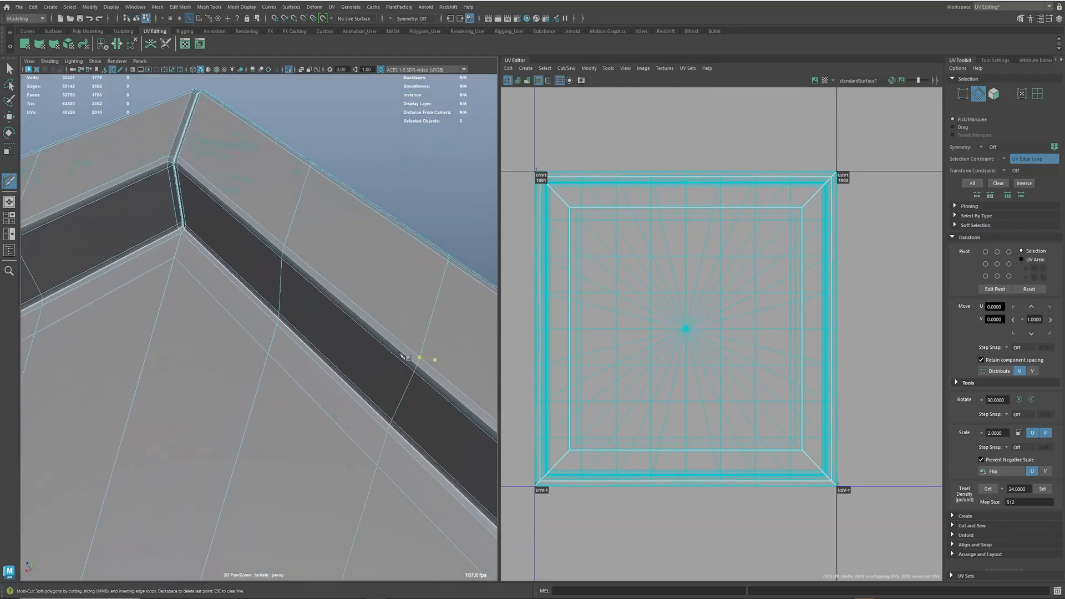
left_click_drag(416, 356, 200, 288, "alt")
right_click_drag(200, 288, 401, 347, "alt")
middle_click_drag(402, 347, 209, 449, "alt")
right_click_drag(209, 449, 384, 272, "alt")
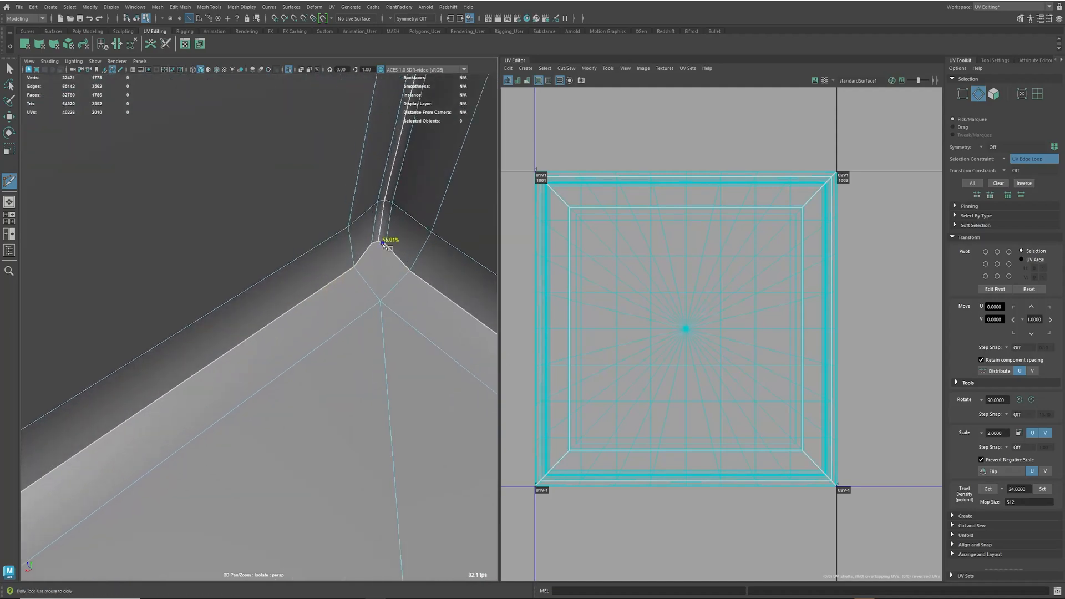
right_click(420, 364)
Step: Add the matching Multi-Cut edge between the seam vertex and the floor loop vertex at the fourth inner corner
right_click_drag(420, 366, 222, 316, "alt")
left_click_drag(222, 316, 254, 388, "alt")
middle_click_drag(419, 306, 142, 508, "alt")
right_click_drag(141, 389, 388, 354, "alt")
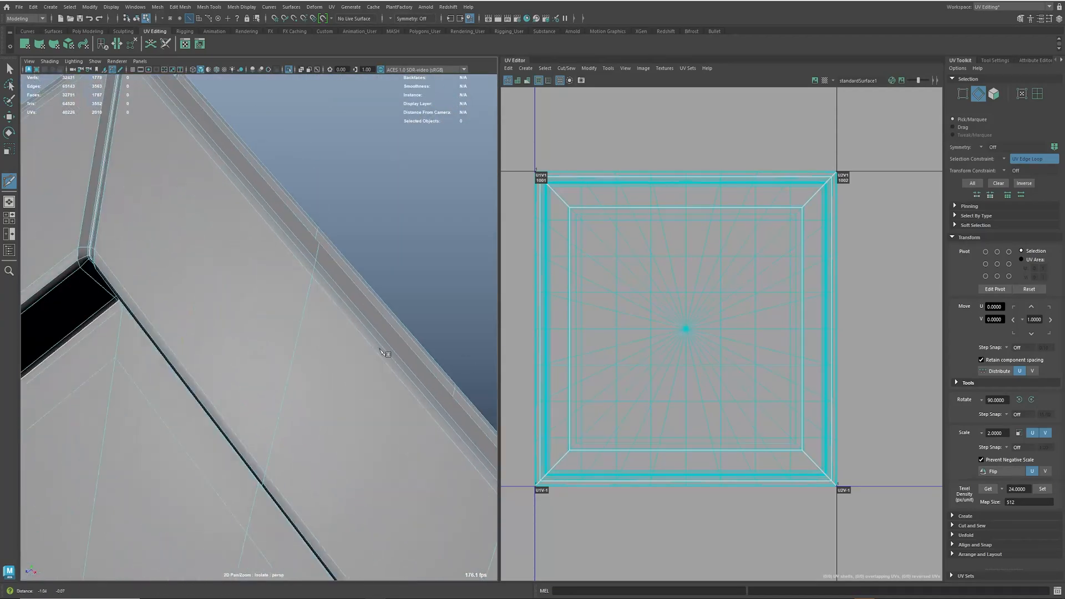
left_click_drag(387, 354, 190, 349, "alt")
right_click_drag(191, 350, 424, 355, "alt")
right_click_drag(366, 338, 436, 346, "alt")
middle_click_drag(394, 346, 371, 510, "alt")
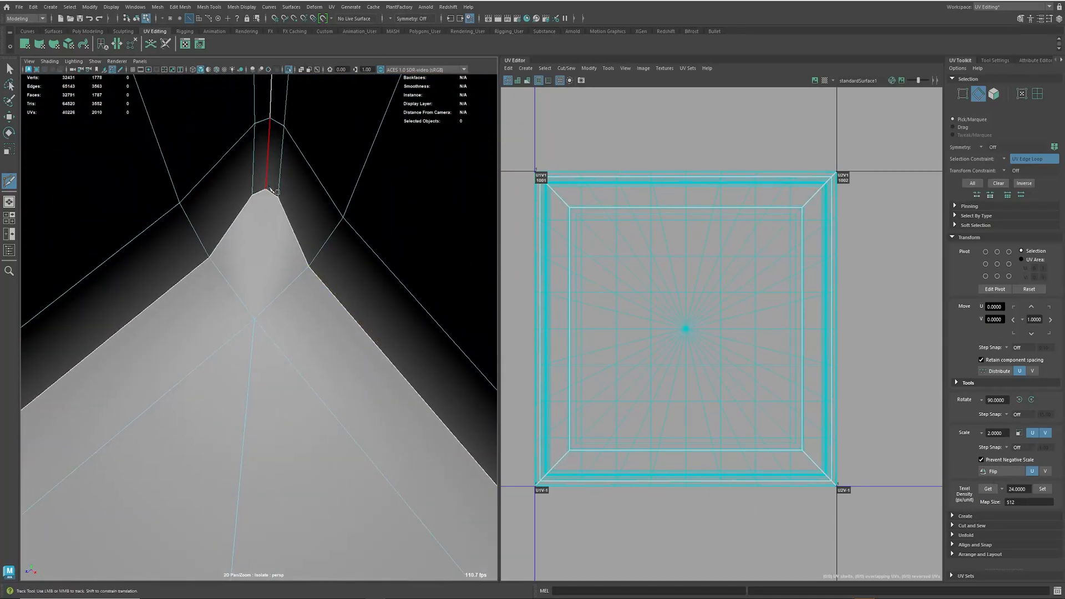
left_click(256, 318)
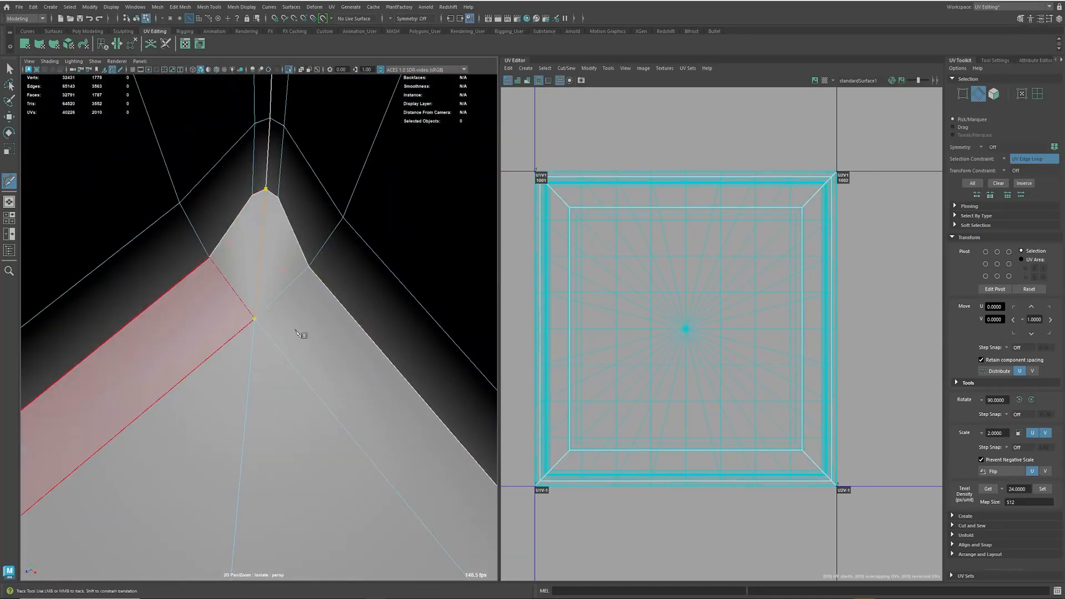
right_click(276, 331)
Step: Add a Multi-Cut edge from the corner seam's end vertex to the nearest underside loop vertex at the frame's first underside corner
right_click_drag(392, 357, 288, 355, "alt")
left_click(405, 516)
middle_click_drag(405, 513, 333, 396, "alt")
right_click_drag(277, 384, 222, 363, "alt")
middle_click_drag(222, 363, 174, 133, "alt")
left_click_drag(173, 133, 210, 283, "alt")
right_click_drag(209, 283, 329, 351, "alt")
left_click_drag(328, 352, 294, 260, "alt")
middle_click_drag(295, 259, 152, 430, "alt")
right_click_drag(152, 431, 378, 299, "alt")
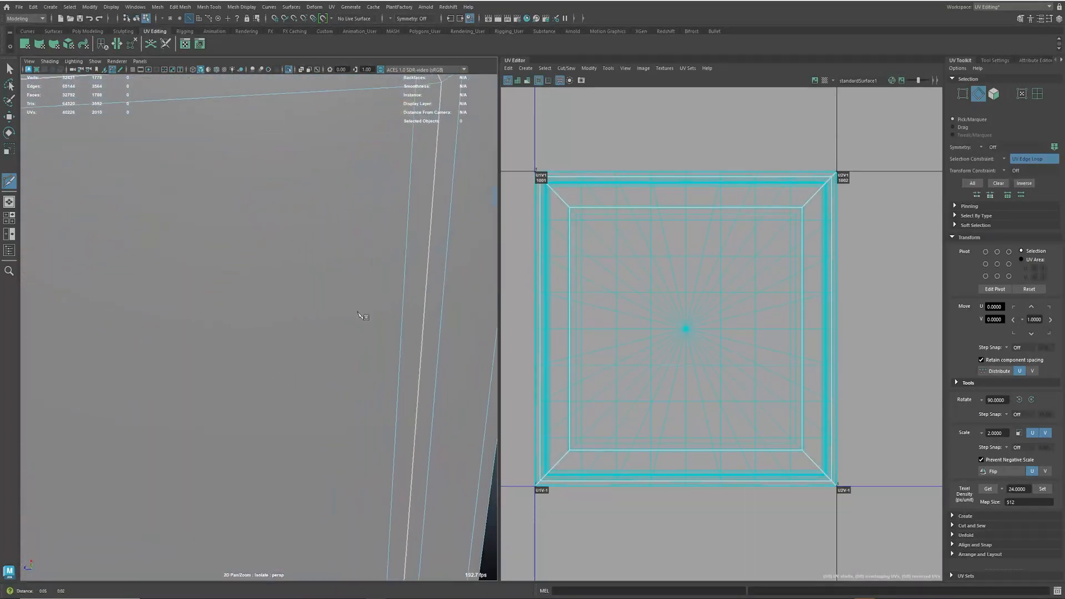
middle_click_drag(377, 299, 275, 426, "alt")
left_click_drag(275, 426, 257, 370, "alt")
right_click_drag(273, 263, 299, 254, "alt")
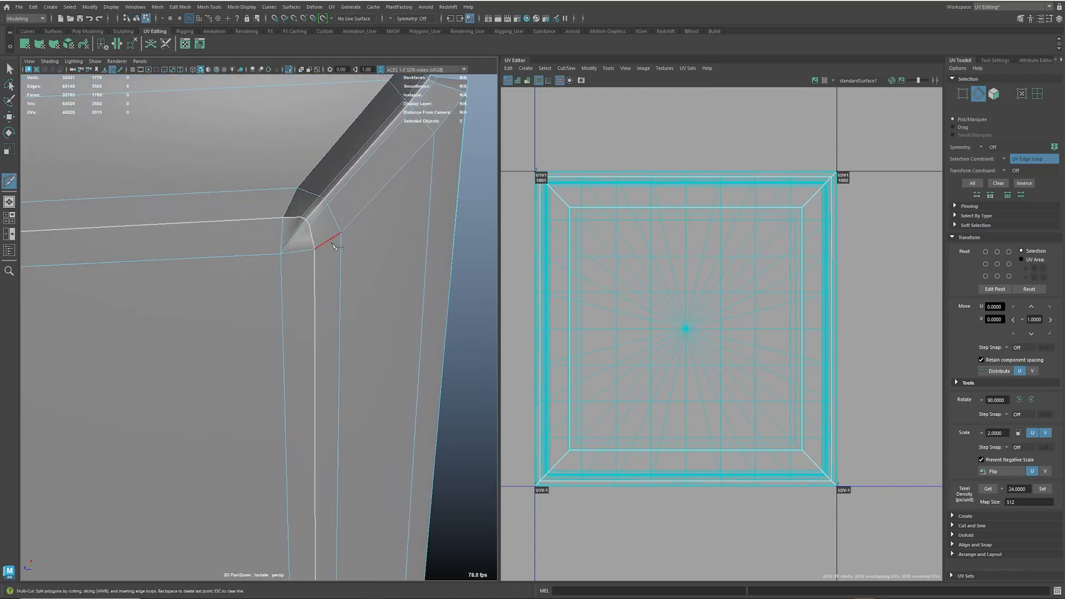
right_click(328, 239)
Step: Connect the corner seam's end vertex to the underside loop vertex at the second underside corner with Multi-Cut
right_click_drag(328, 239, 248, 271, "alt")
left_click_drag(247, 272, 371, 387, "alt")
middle_click_drag(371, 387, 292, 328, "alt")
right_click_drag(292, 328, 312, 359, "alt")
middle_click_drag(311, 360, 278, 267, "alt")
right_click_drag(277, 266, 294, 399, "alt")
middle_click_drag(295, 399, 324, 158, "alt")
right_click_drag(332, 370, 250, 324, "alt")
middle_click_drag(250, 324, 268, 235, "alt")
right_click_drag(269, 235, 305, 217, "alt")
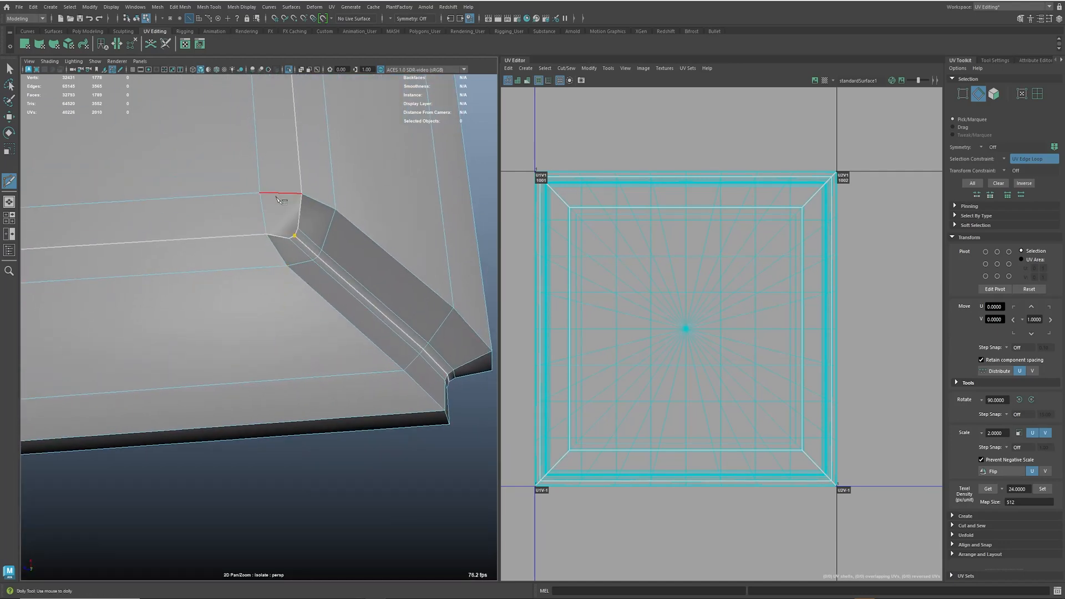
right_click(287, 244)
Step: Add the same connecting Multi-Cut edge from the seam vertex to the underside loop vertex at the third underside corner
right_click_drag(296, 256, 218, 256, "alt")
middle_click_drag(218, 256, 592, 261, "alt")
middle_click_drag(341, 294, 693, 289, "alt")
right_click_drag(347, 327, 499, 355, "alt")
middle_click_drag(499, 355, 244, 305, "alt")
right_click_drag(244, 305, 319, 327, "alt")
middle_click_drag(189, 227, 290, 285, "alt")
right_click_drag(200, 266, 275, 273, "alt")
middle_click_drag(276, 274, 294, 364, "alt")
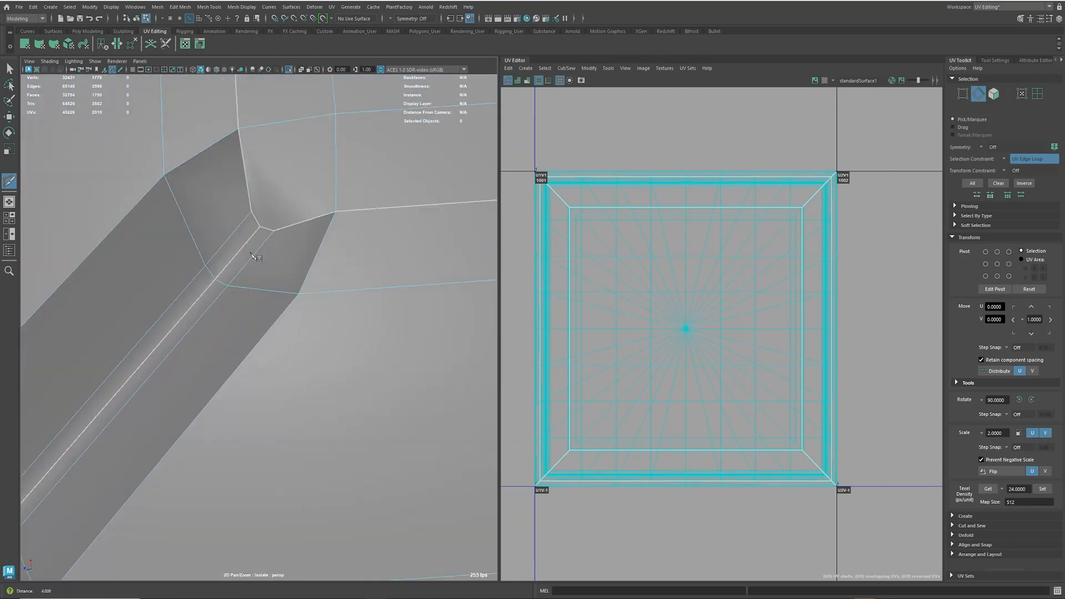
middle_click_drag(296, 111, 251, 271, "alt")
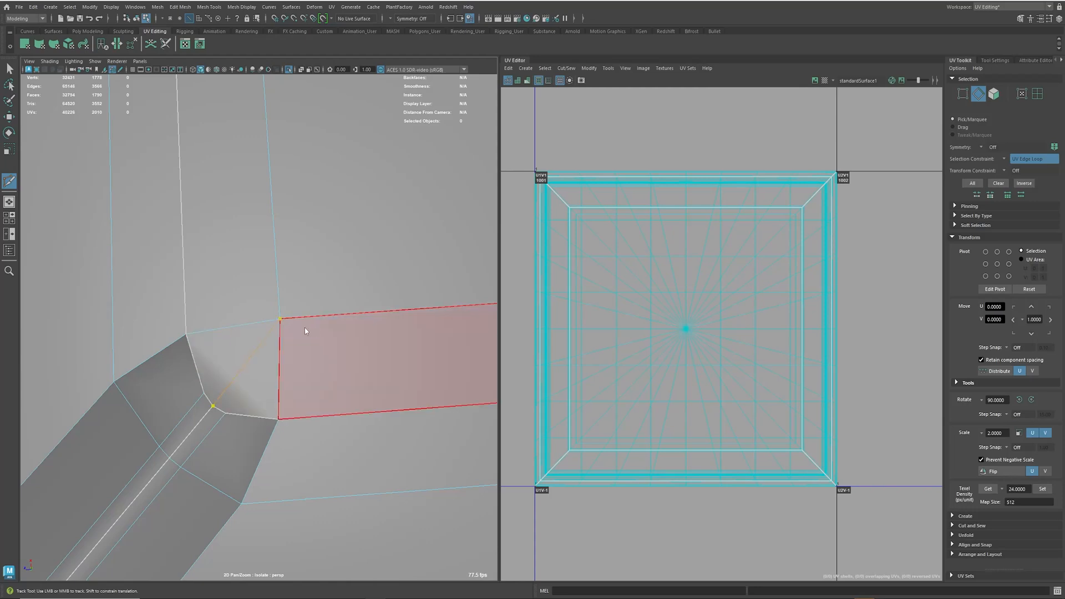
right_click(304, 330)
Step: Connect the seam vertex to the underside loop vertex at the fourth underside corner with Multi-Cut
right_click_drag(306, 332, 283, 321, "alt")
middle_click_drag(291, 161, 241, 516, "alt")
middle_click_drag(147, 444, 177, 507, "alt")
middle_click_drag(141, 139, 202, 455, "alt")
right_click_drag(241, 435, 329, 498, "alt")
middle_click_drag(294, 521, 263, 398, "alt")
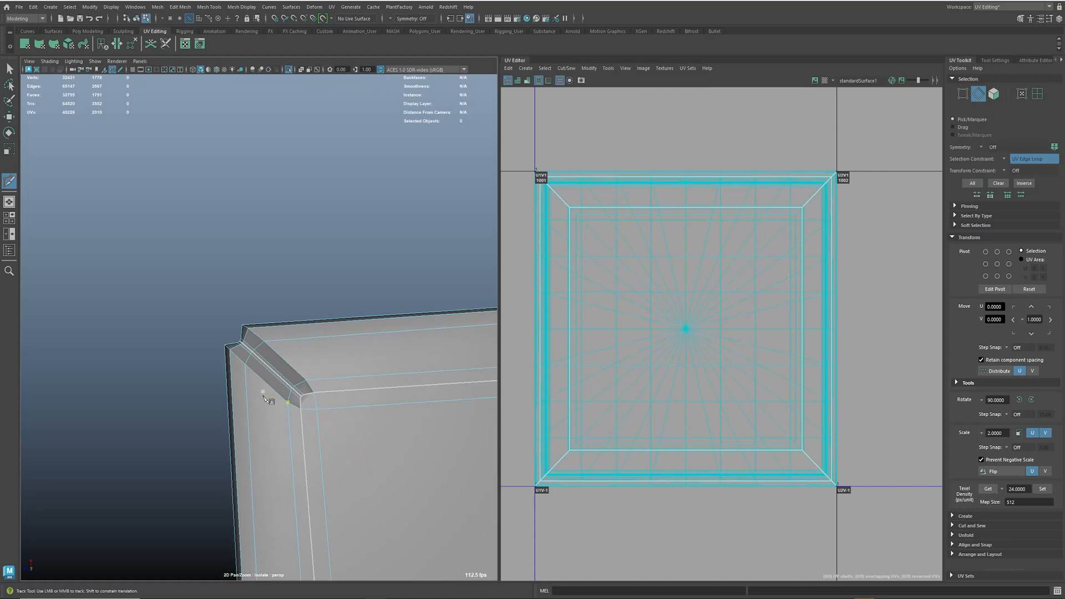
right_click_drag(263, 396, 394, 451, "alt")
middle_click_drag(395, 452, 219, 373, "alt")
right_click_drag(218, 373, 254, 390, "alt")
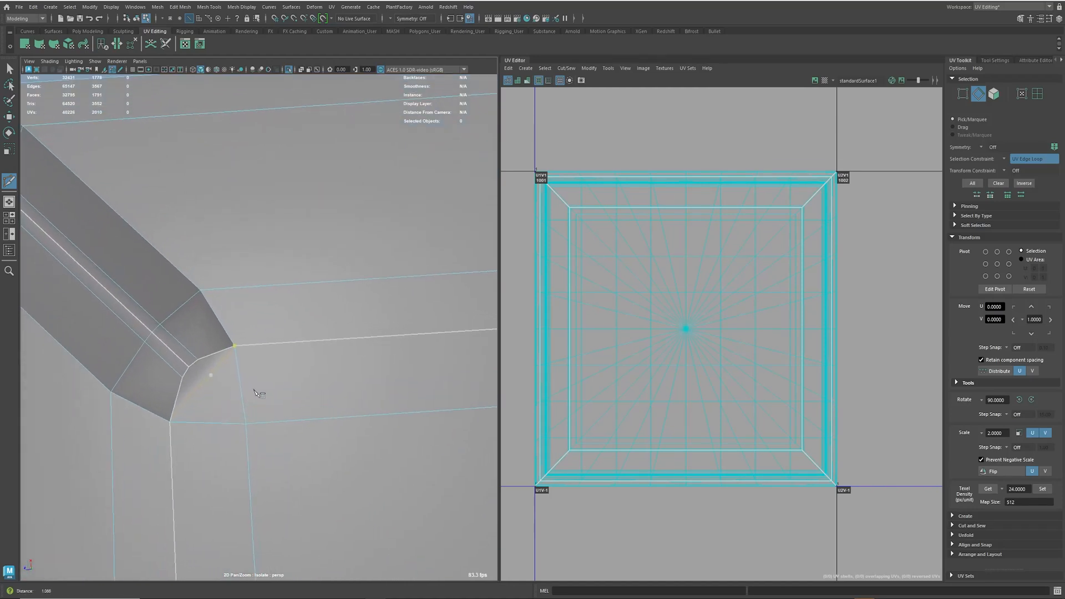
right_click(380, 473)
Step: Activate the 3D Cut and Sew UV tool, select the whole frame base, and unfold and lay out its UV shells
right_click_drag(380, 474, 285, 433, "alt")
left_click_drag(285, 433, 361, 444, "alt")
right_click_drag(360, 443, 282, 411, "alt")
left_click_drag(285, 413, 142, 444, "alt")
middle_click_drag(142, 443, 333, 472, "alt")
mouse_move(335, 473)
left_mouse_down("alt")
mouse_move(294, 471)
mouse_move(317, 483)
left_mouse_up("alt")
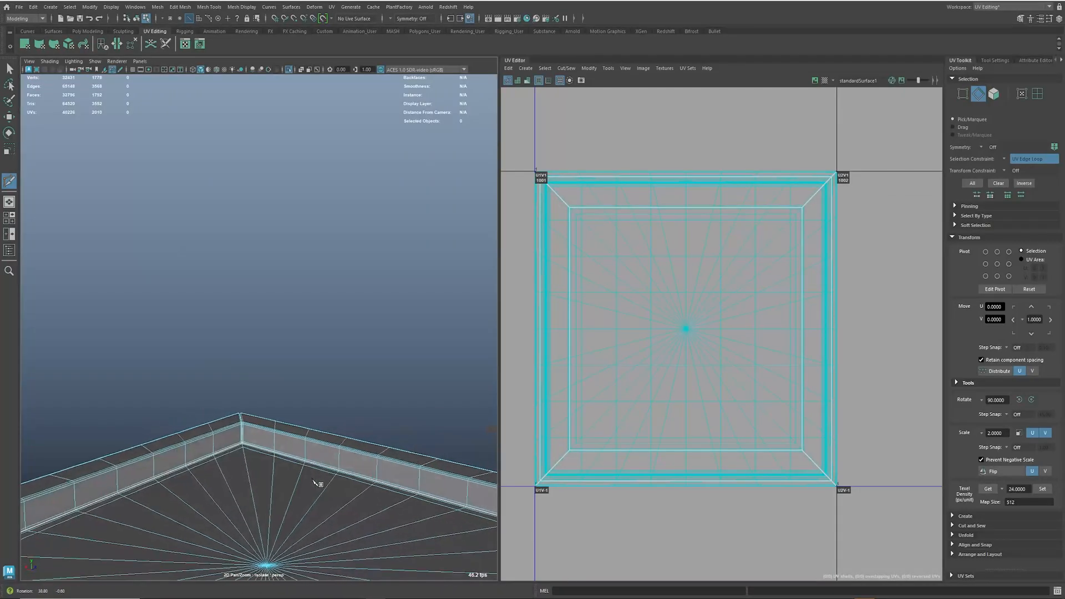
right_click(287, 444)
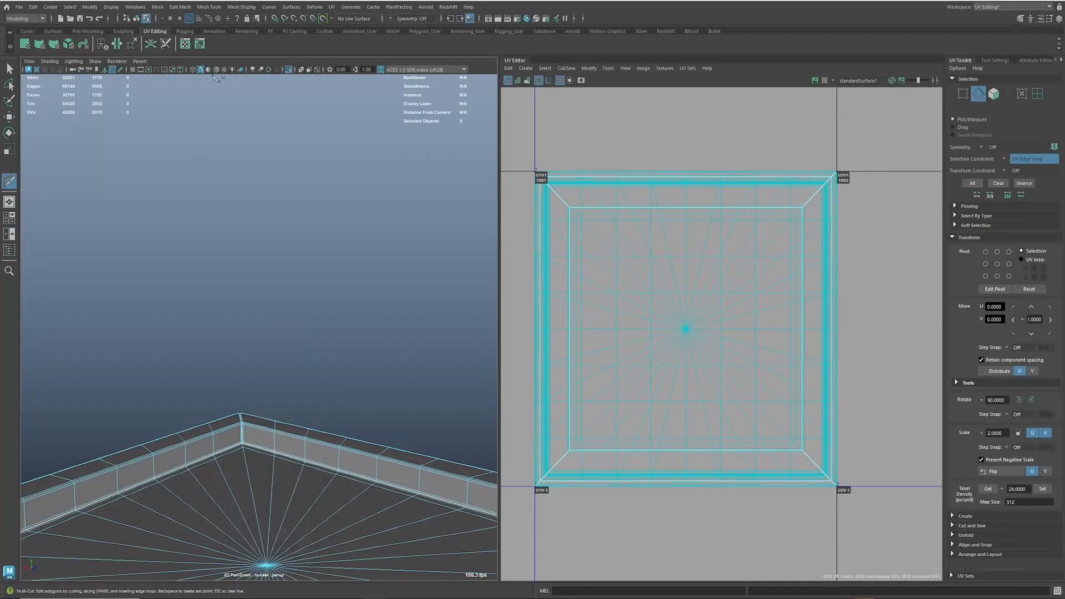
key("w")
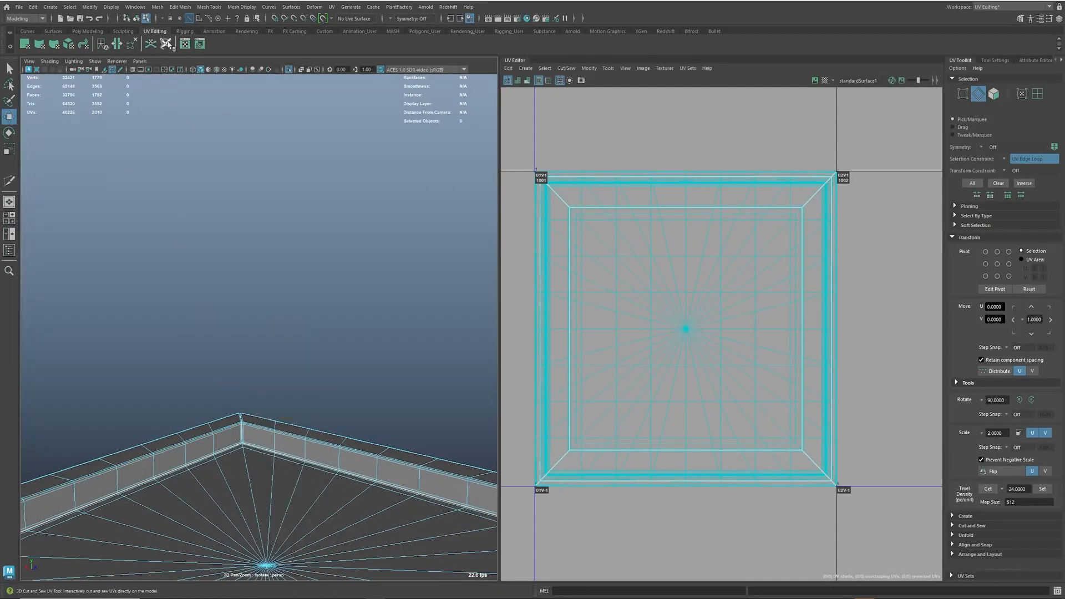
left_click(166, 44)
right_click(263, 448)
right_click_drag(266, 414, 305, 419)
right_click_drag(304, 419, 85, 378, "alt")
left_click_drag(279, 422, 255, 434, "alt")
left_click_drag(166, 302, 364, 495)
key("ctrl+u")
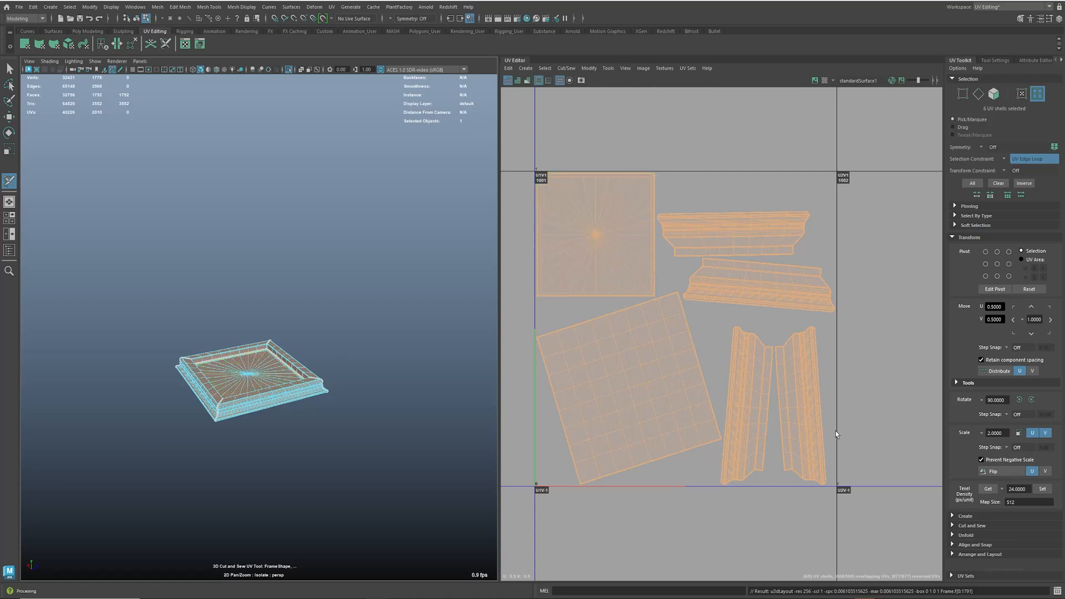
Step: Straighten all of the frame's selected UV shells with Orient Shells
middle_click_drag(844, 375, 778, 385, "alt")
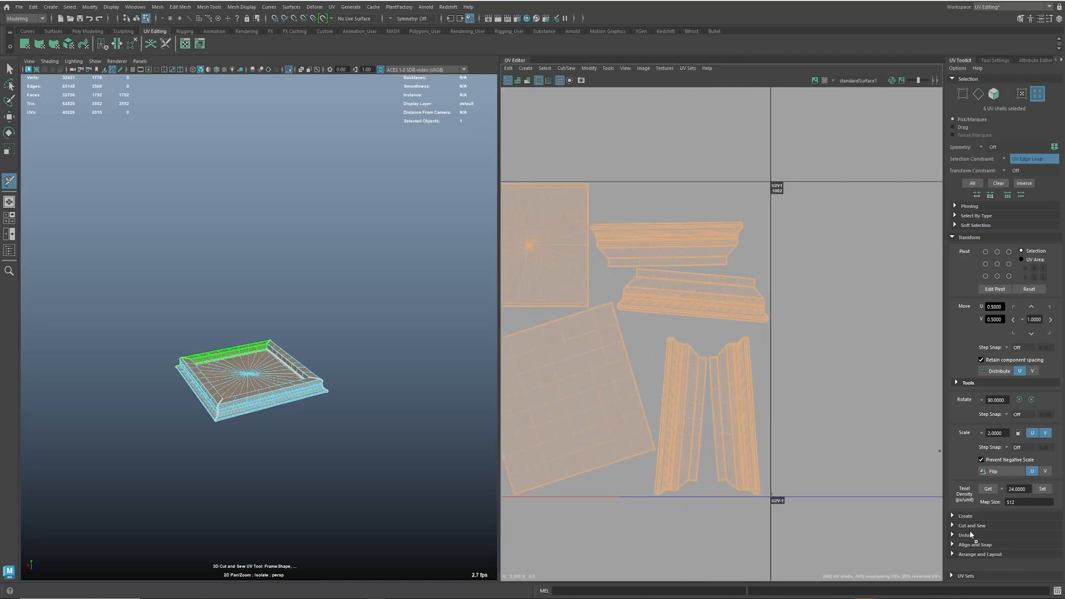
left_click(972, 555)
scroll(985, 540, "down", 3)
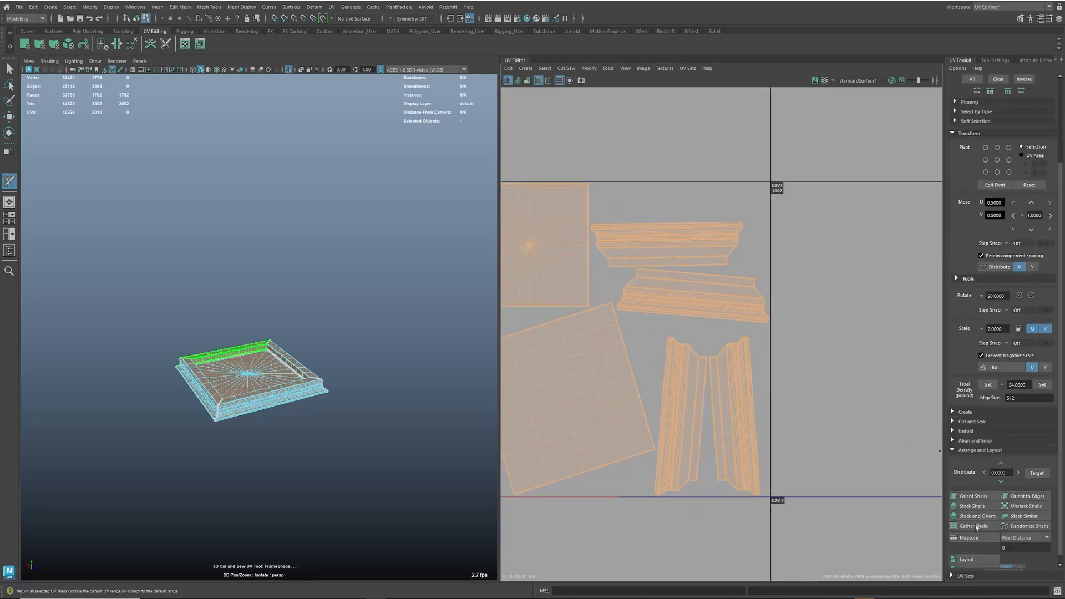
left_click(974, 496)
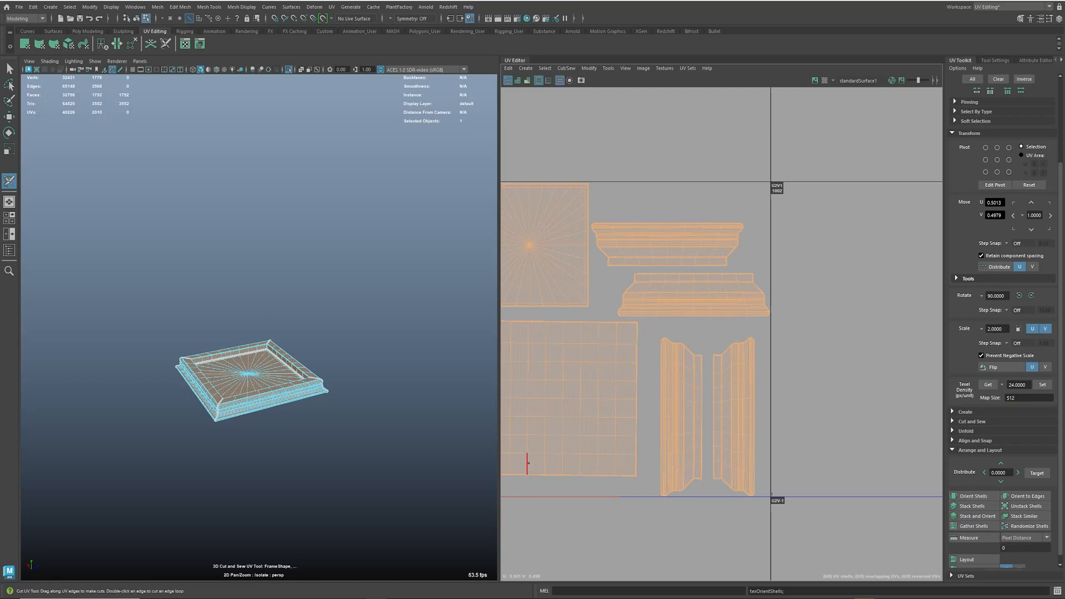
Step: Switch to the browser, search for "wood texture" in a new tab and preview the Textures.com fine wood floor image
left_click_drag(0, 136, 281, 102)
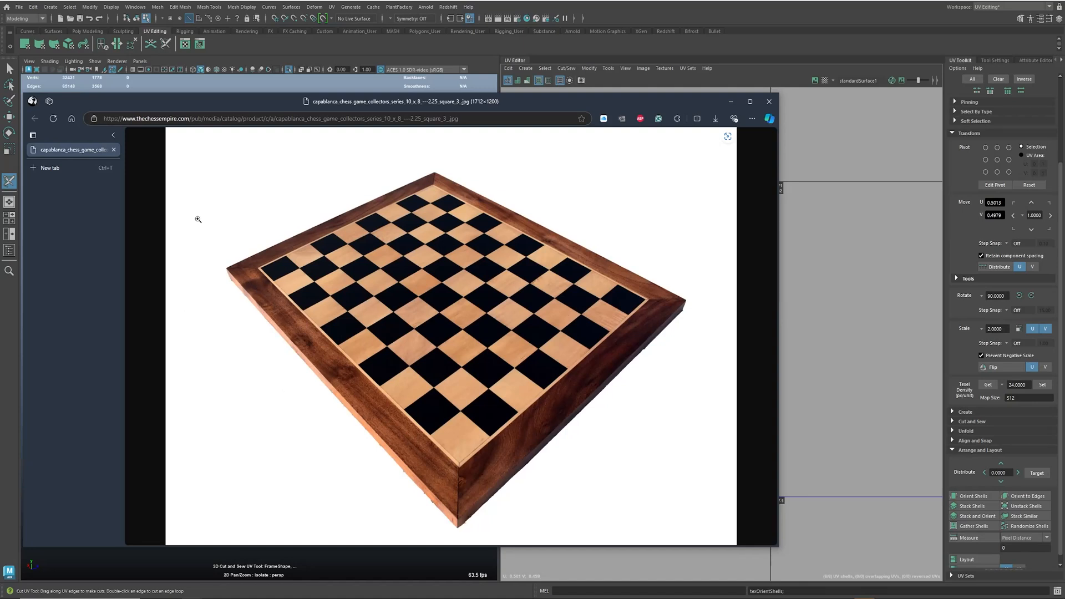
left_click(64, 173)
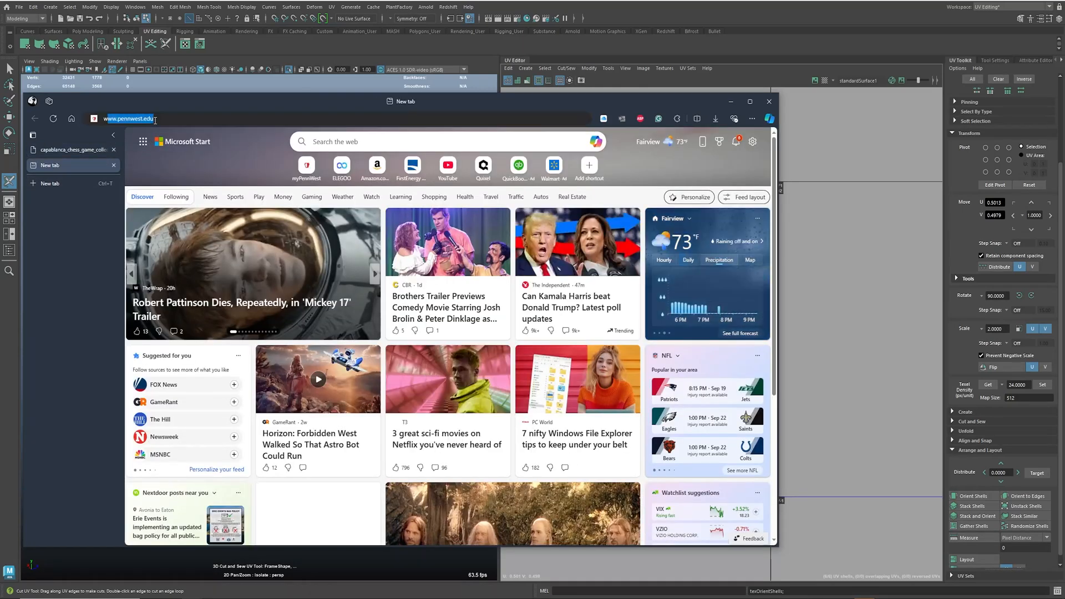
type("woo9d")
key("BackSpace")
key("BackSpace")
type("d")
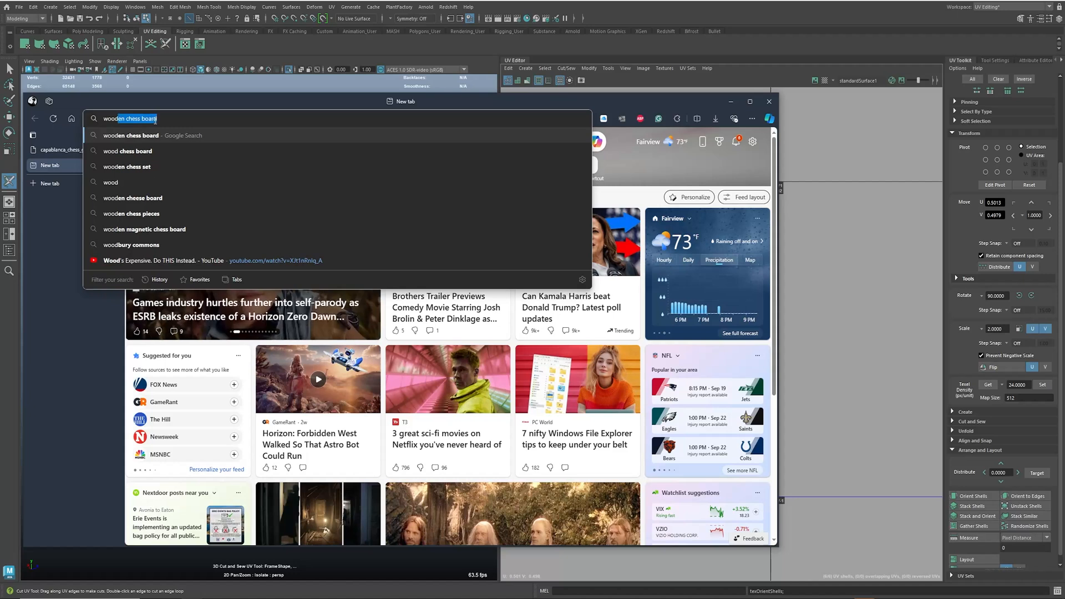
type(" texture")
key("Return")
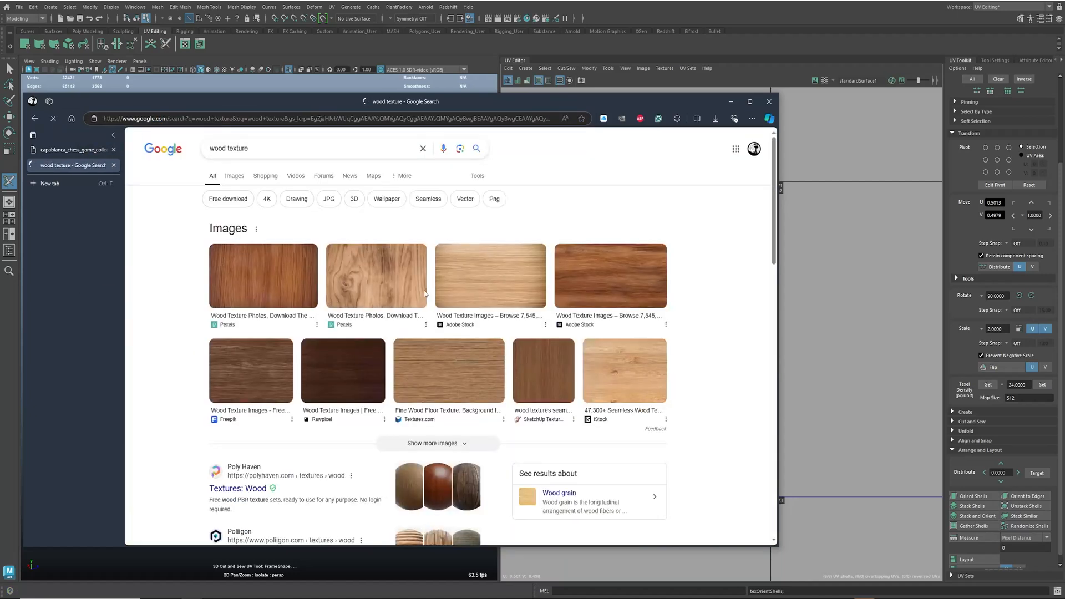
left_click(443, 370)
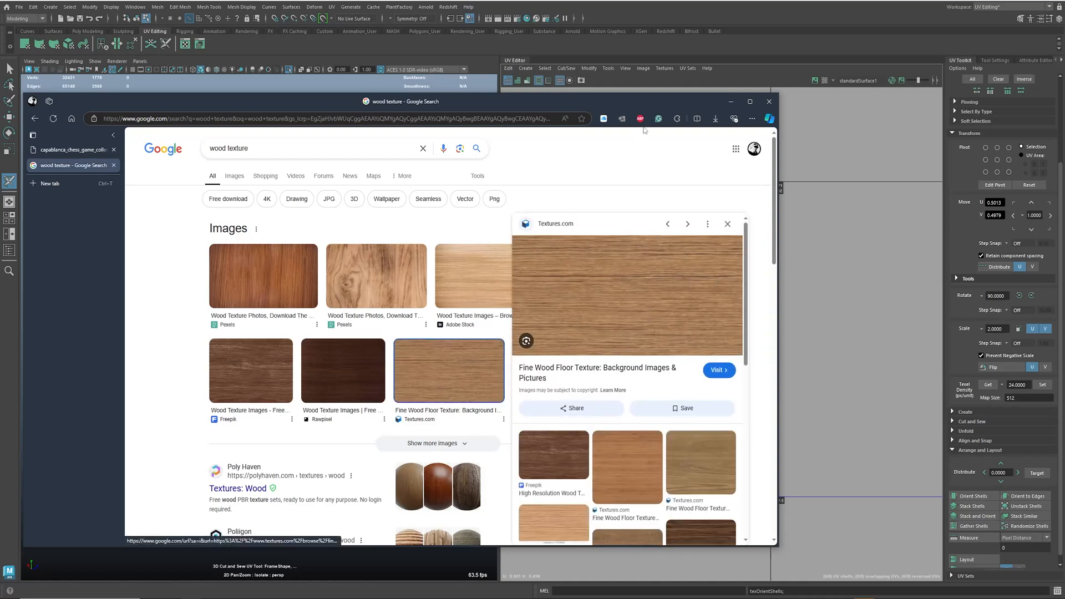
Step: Check the chessboard reference photo, then compare the wood texture images with the UV shells side by side before returning to Maya
left_click(70, 153)
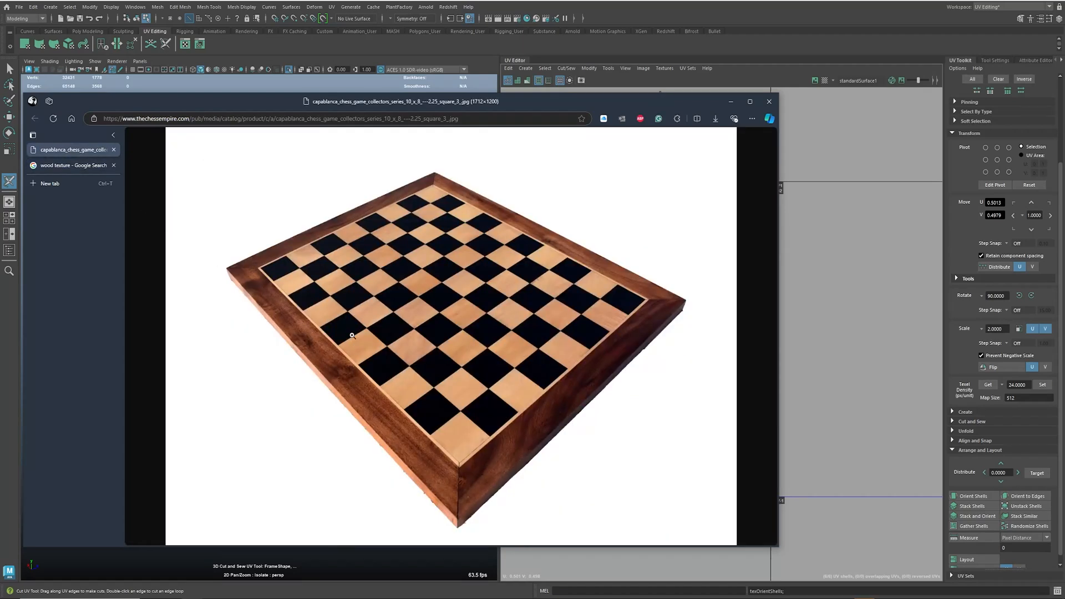
left_click(731, 102)
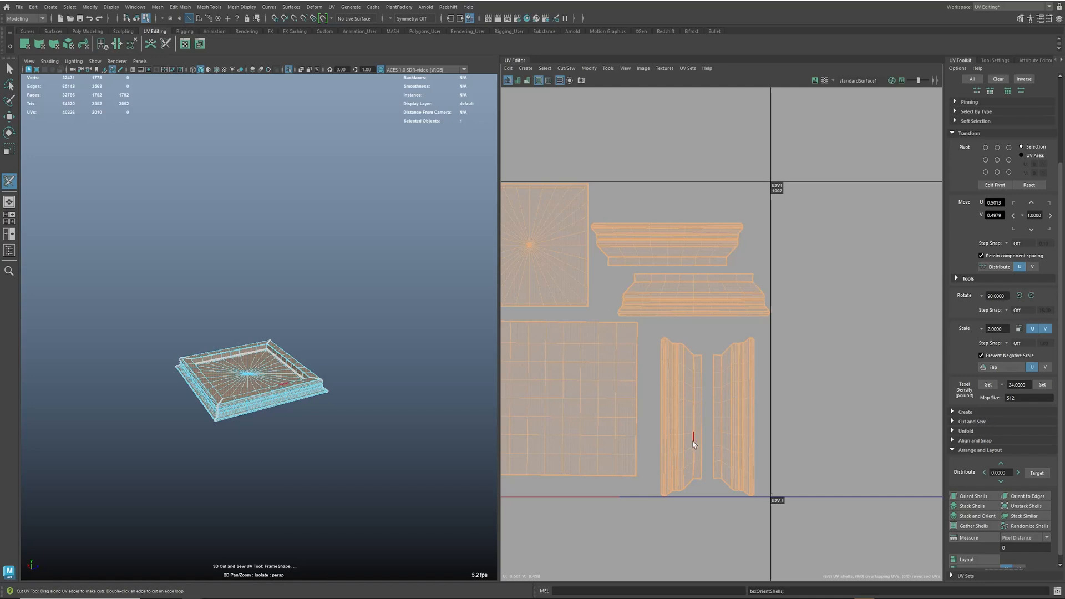
left_click_drag(0, 107, 288, 92)
left_click(83, 150)
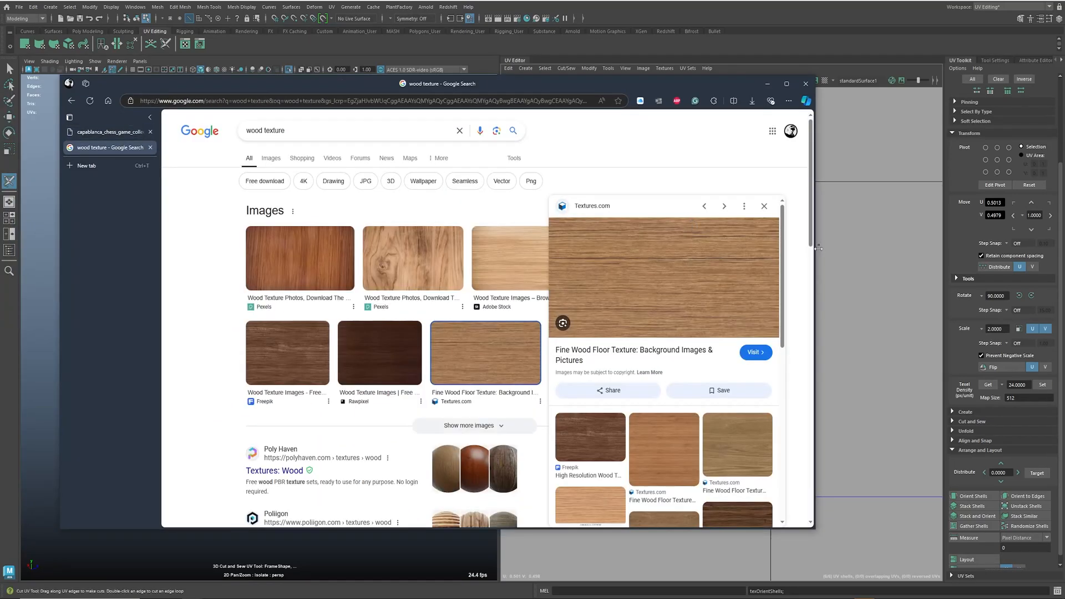
left_click_drag(816, 252, 637, 252)
left_click_drag(551, 88, 420, 88)
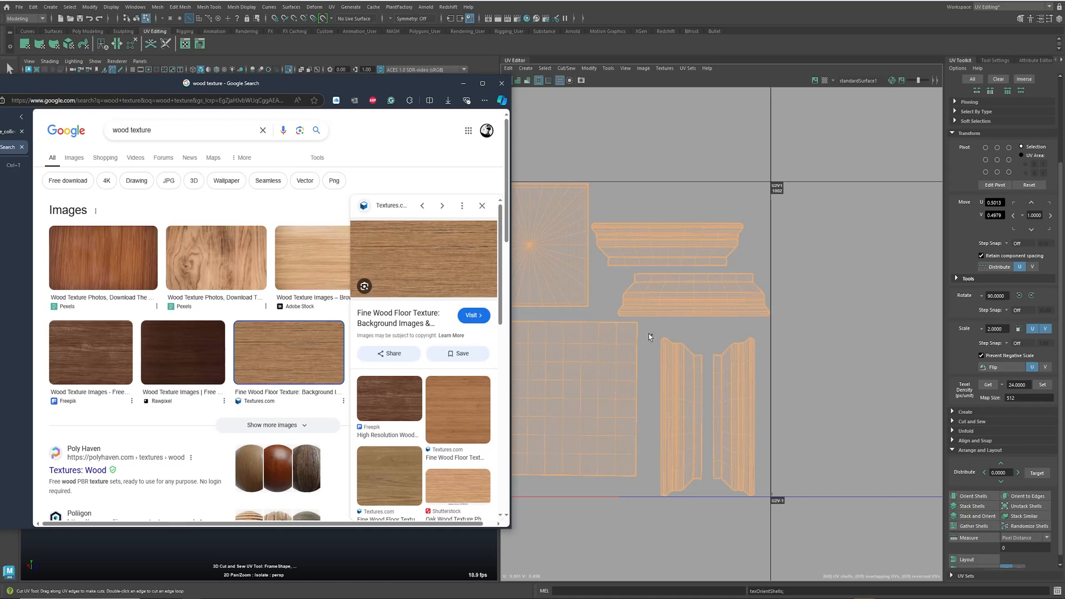
left_click_drag(430, 86, 0, 108)
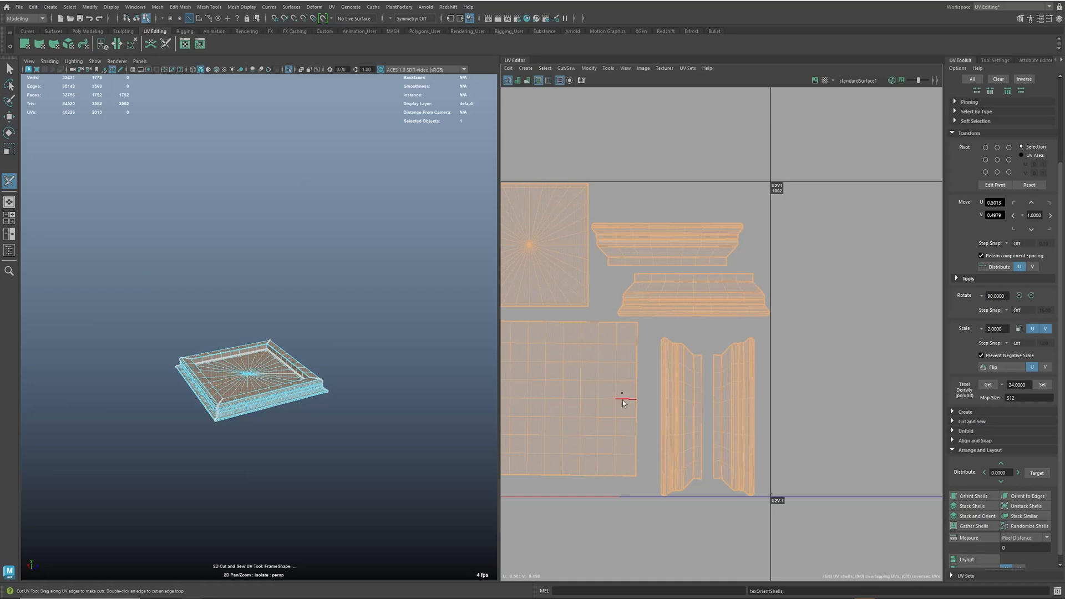
Step: Select the two upright side shells in the UV Editor and rotate them 90 degrees counterclockwise
right_click(669, 336)
right_click_drag(639, 335, 671, 336)
right_click_drag(678, 340, 646, 328)
left_click_drag(684, 373, 828, 524)
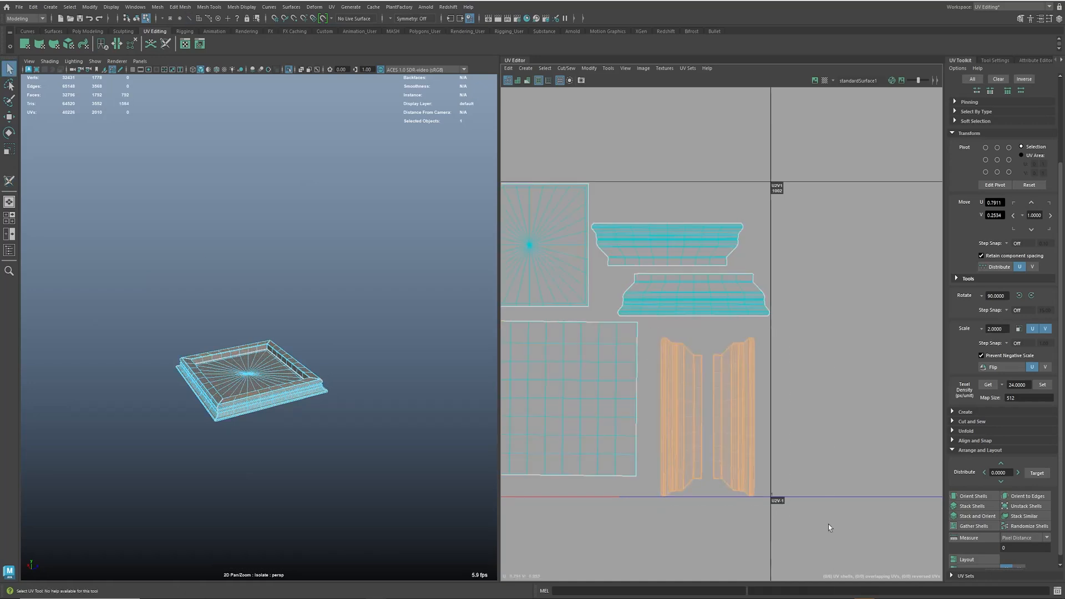
left_click(1019, 295)
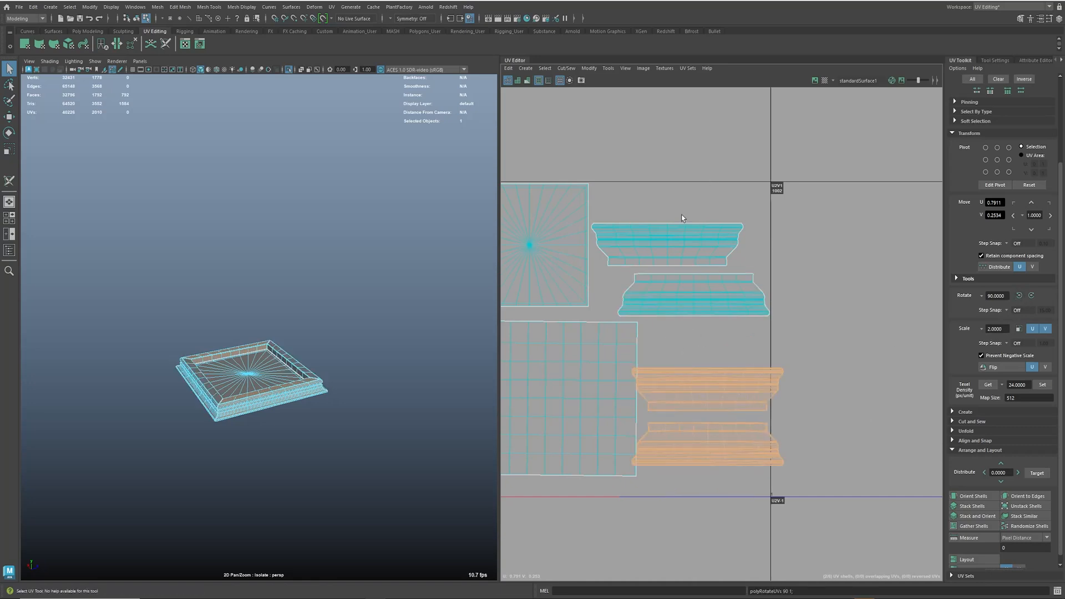
Step: Select all four side shells and rotate them clockwise by 90 degrees twice
left_click_drag(682, 219, 716, 288, "shift")
left_click(1031, 295)
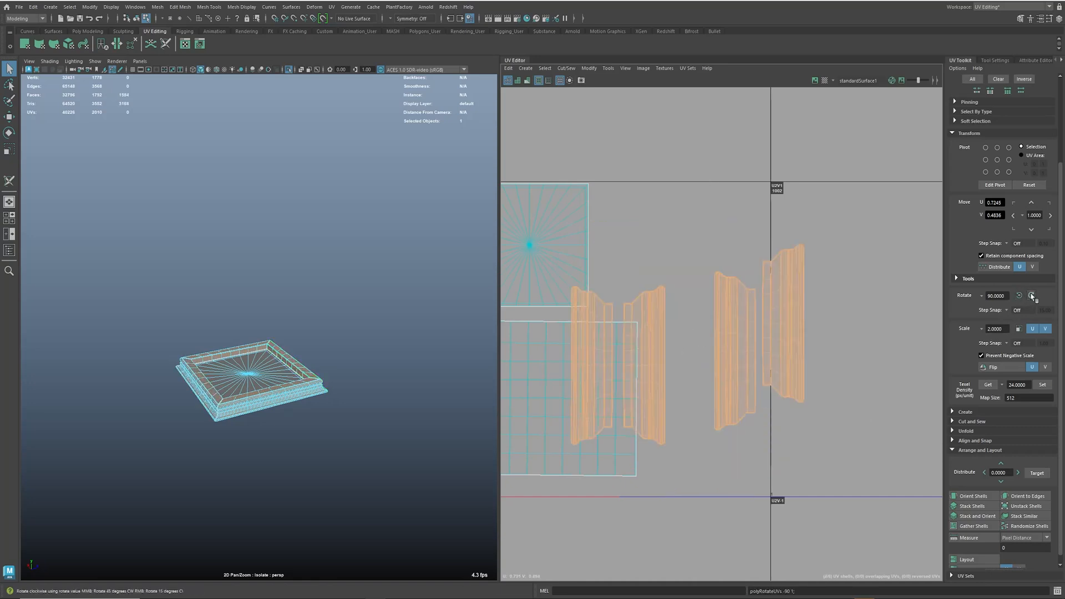
left_click(1031, 296)
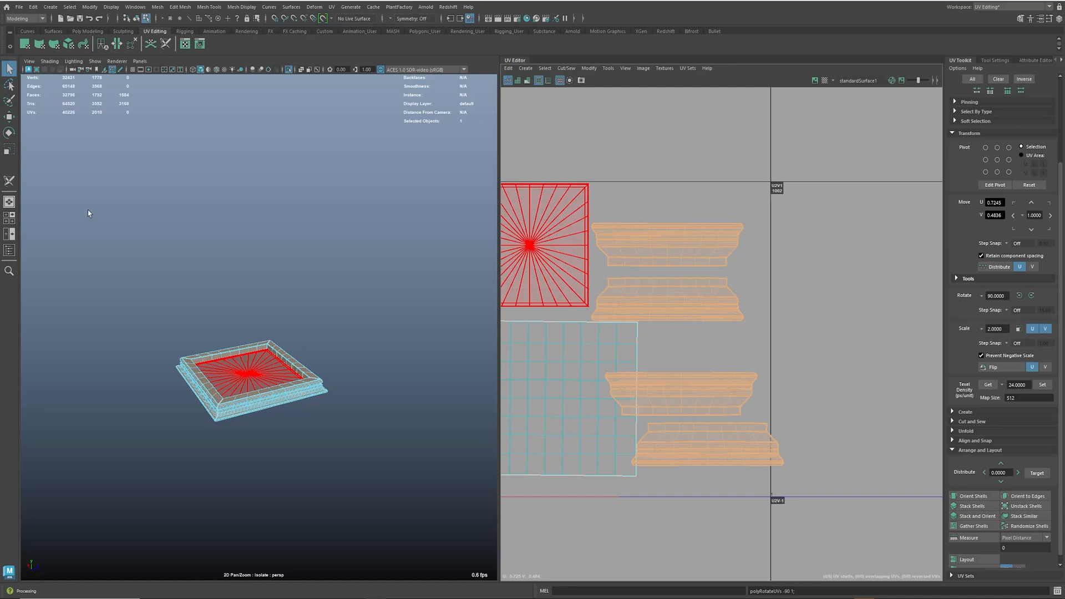
Step: Bring the wood texture search results beside the UV shells to recheck the grain direction, and return to the full UV layout
left_click_drag(0, 133, 462, 110)
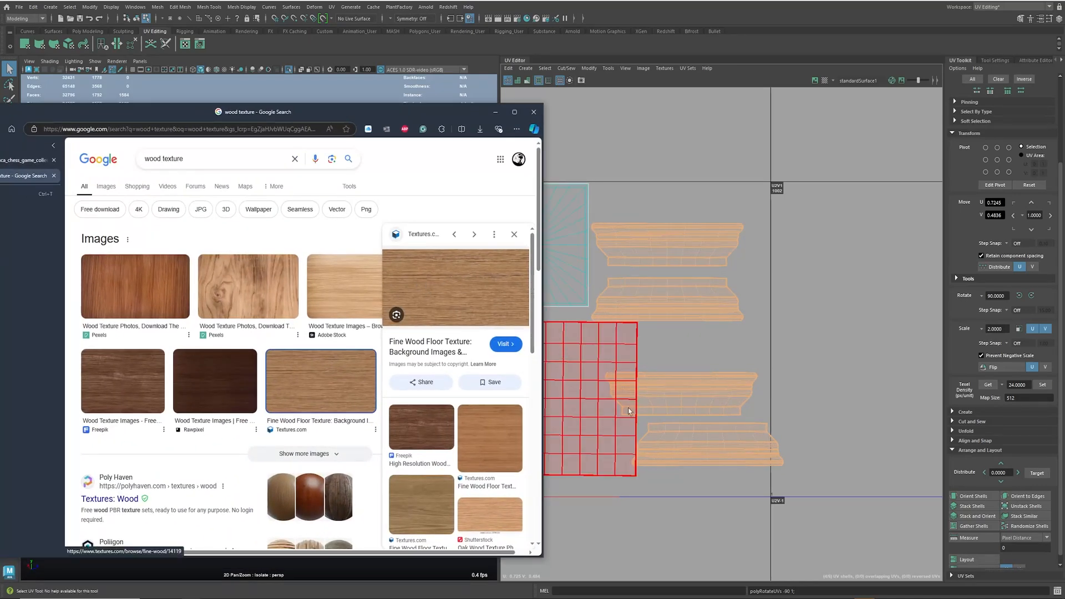
left_click_drag(462, 113, 0, 123)
key("a")
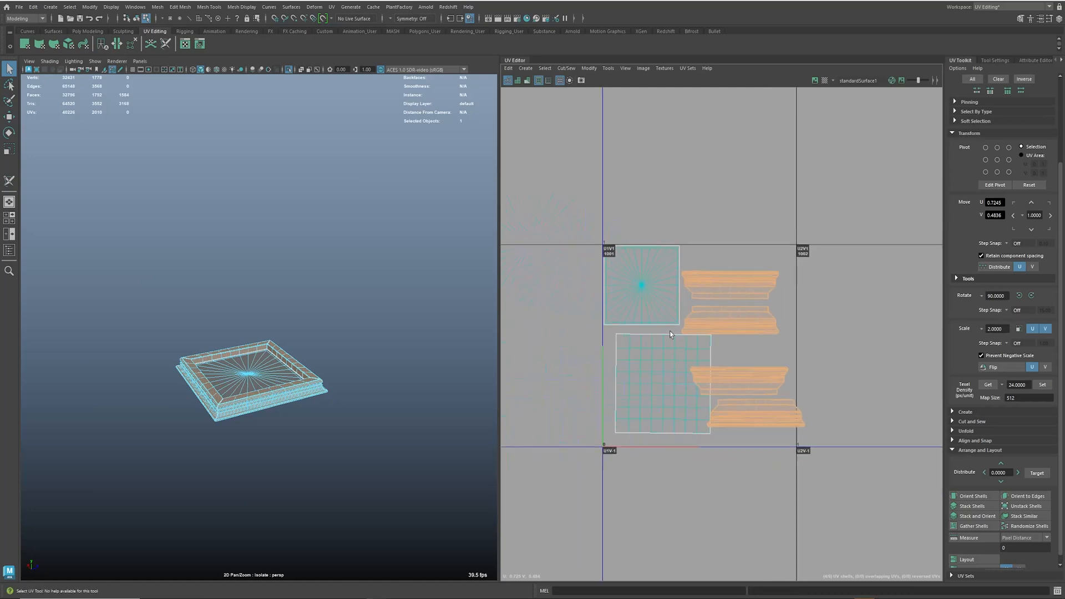
Step: Select the two square shells, shrink them to a small size and place them in the lower-left corner of the UV tile
left_click(632, 277)
left_click(641, 321)
key("w")
left_click_drag(653, 303, 556, 303)
key("r")
key("w")
left_click_drag(621, 320, 605, 395)
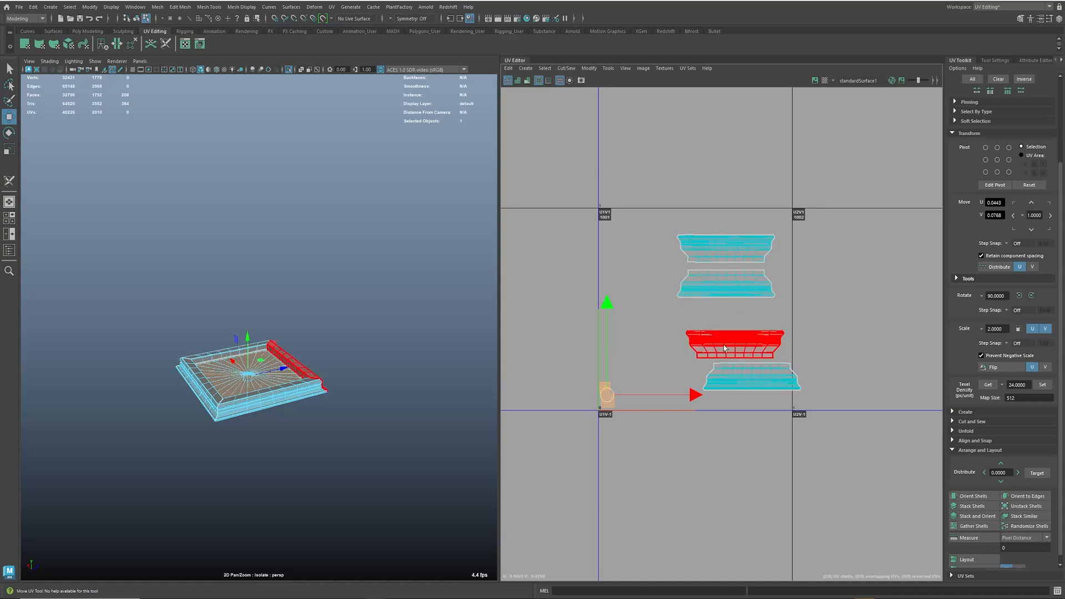
Step: Try an automatic layout of the four side shells and undo it
left_click_drag(694, 215, 810, 416)
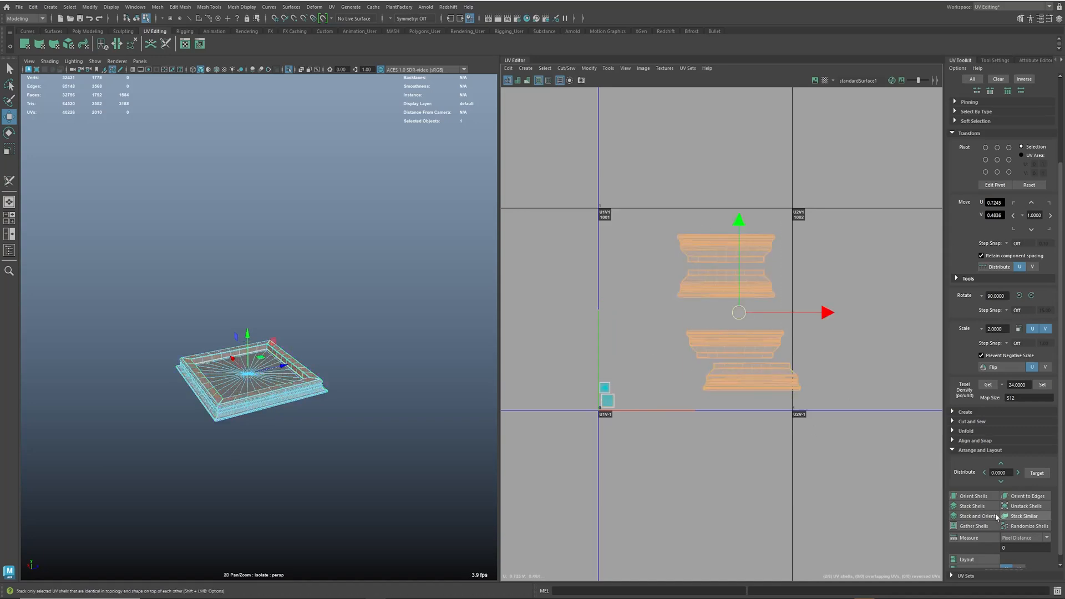
left_click(984, 559)
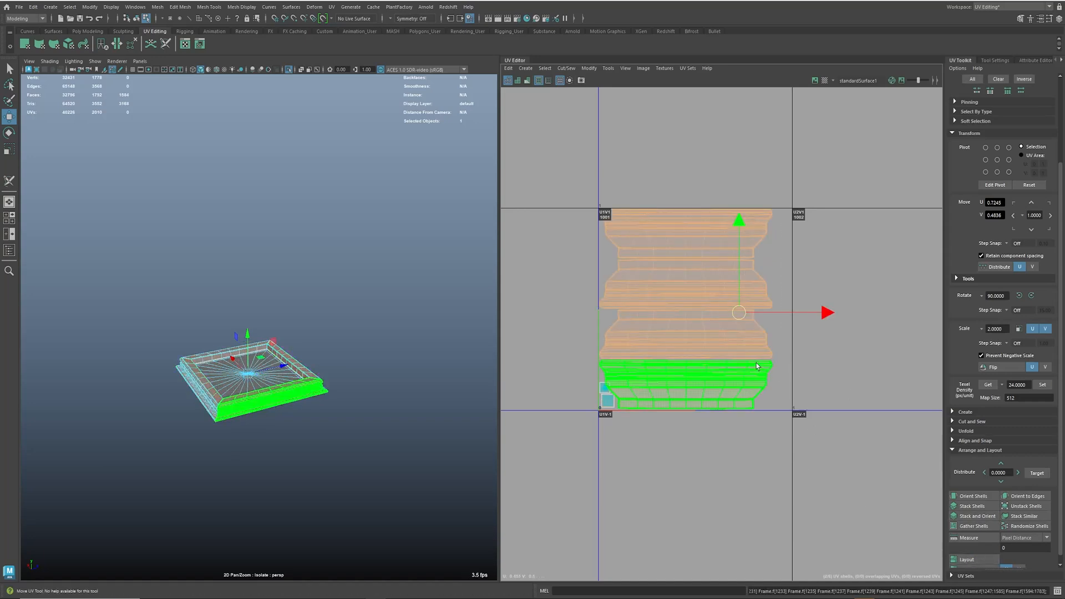
key("ctrl+z")
Step: Move the side shells by hand into one vertically aligned column with small gaps between them
left_click(737, 347)
left_click_drag(736, 344, 756, 345)
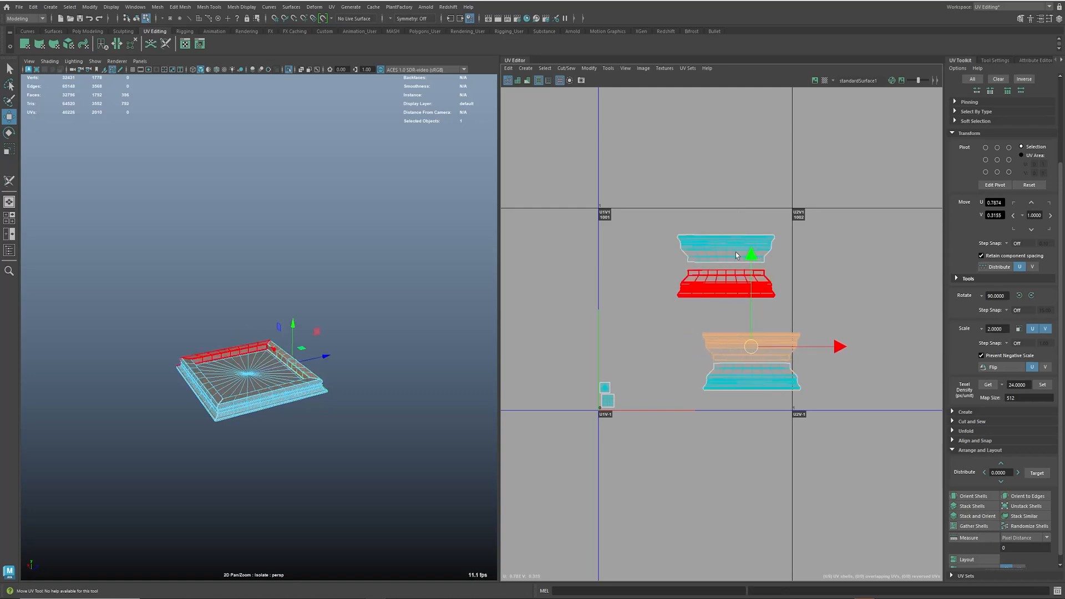
left_click(731, 267)
left_click_drag(730, 267, 756, 302)
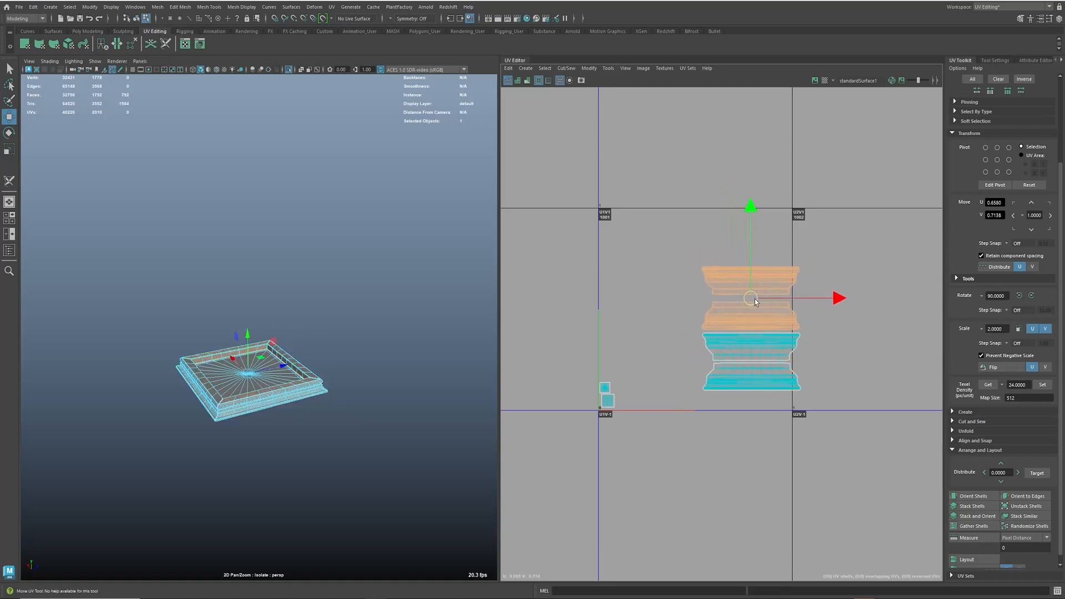
left_click(737, 269)
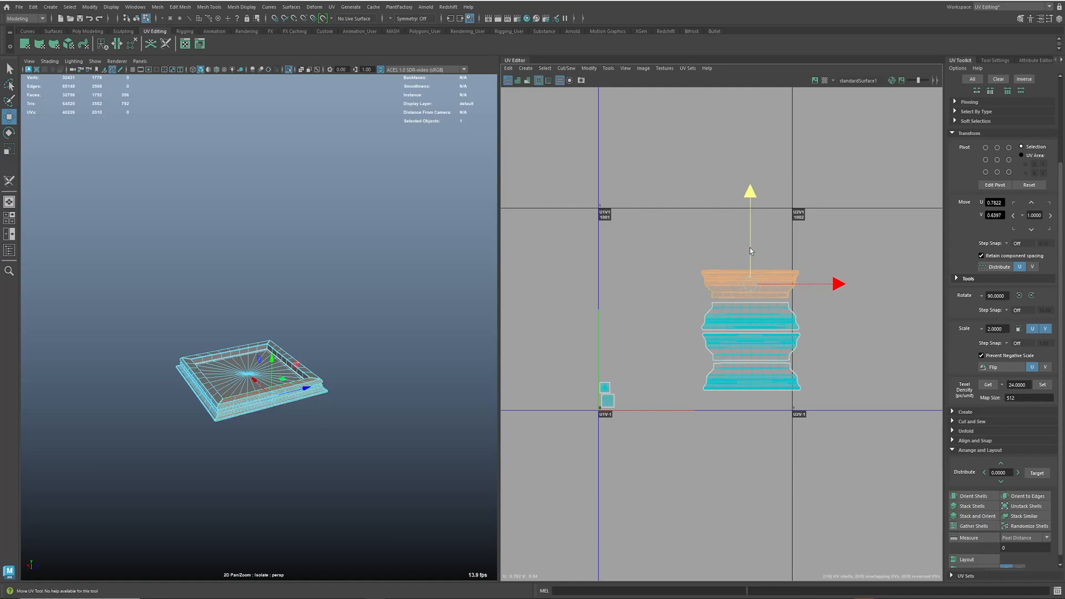
Step: Select all four side shells and optimize their UVs
left_click_drag(689, 248, 827, 382)
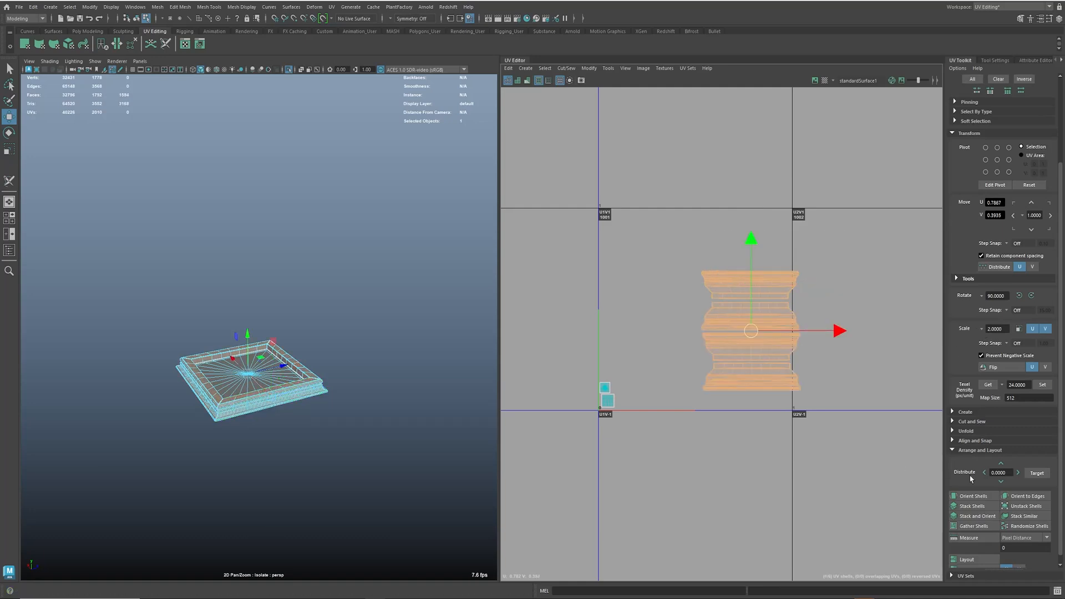
left_click(968, 432)
left_click(976, 443)
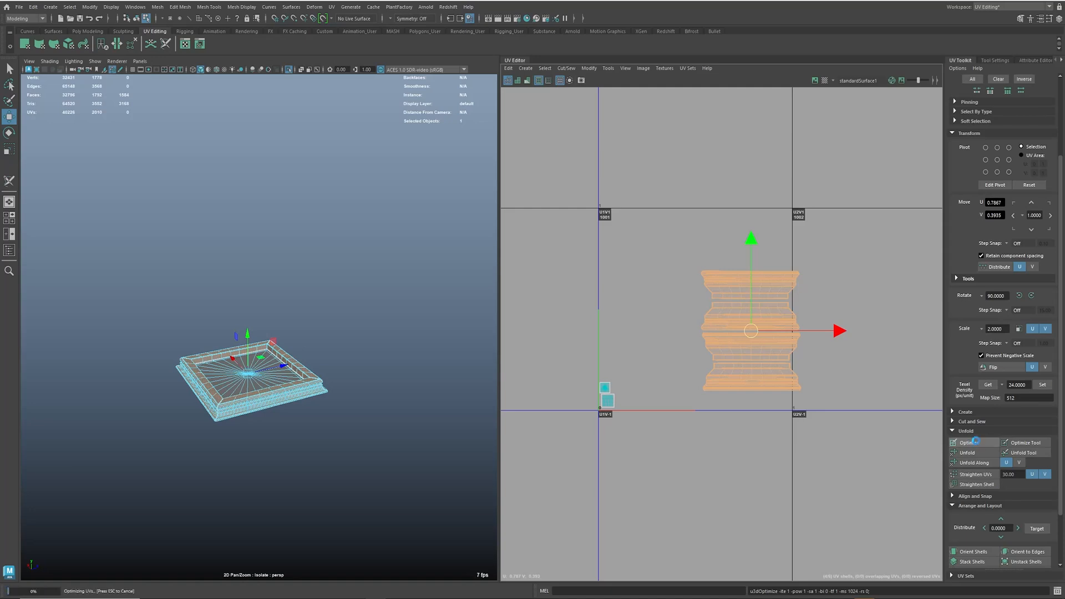
middle_click_drag(731, 340, 653, 295, "alt")
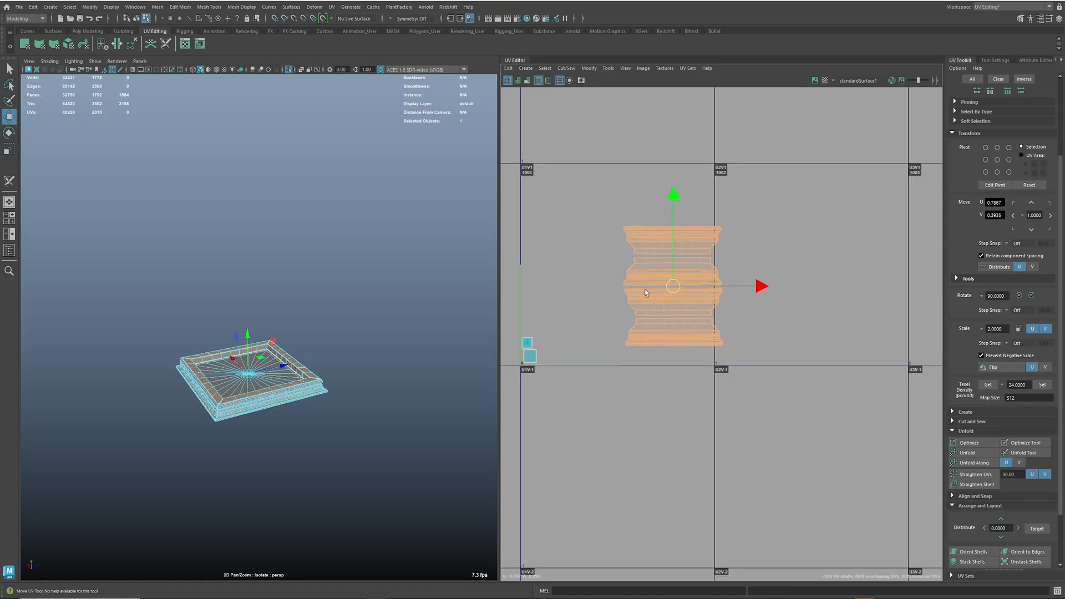
right_click_drag(654, 294, 730, 360, "alt")
Step: Adjust the lowest side shell's spacing, and scale and center all four side shells to fill the UV tile
left_click(684, 358)
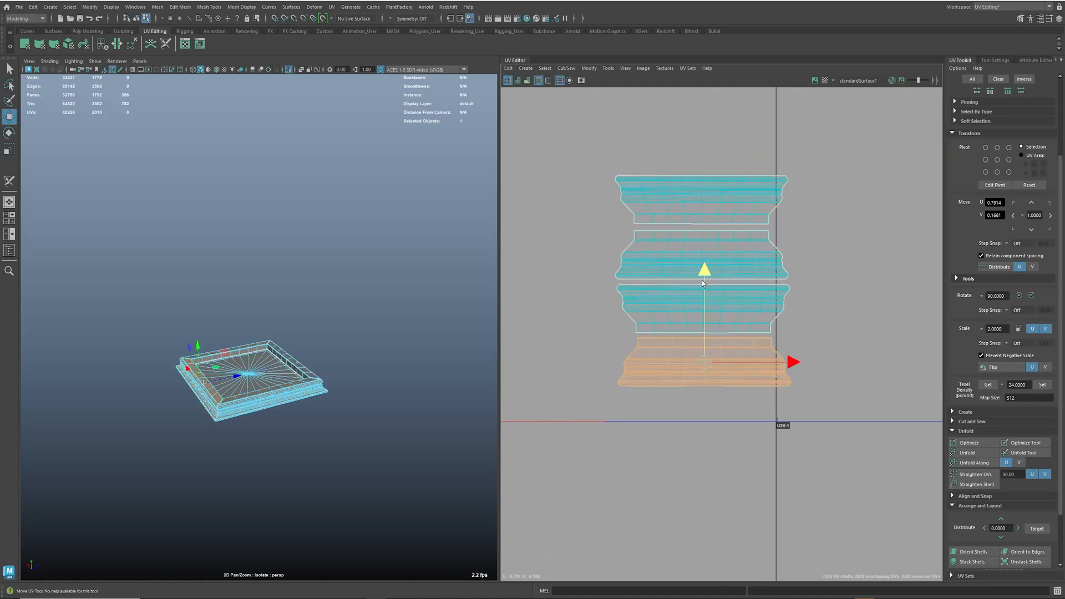
left_click_drag(602, 142, 837, 409)
scroll(836, 405, "down", 3)
left_click_drag(779, 344, 720, 318)
key("r")
key("w")
key("r")
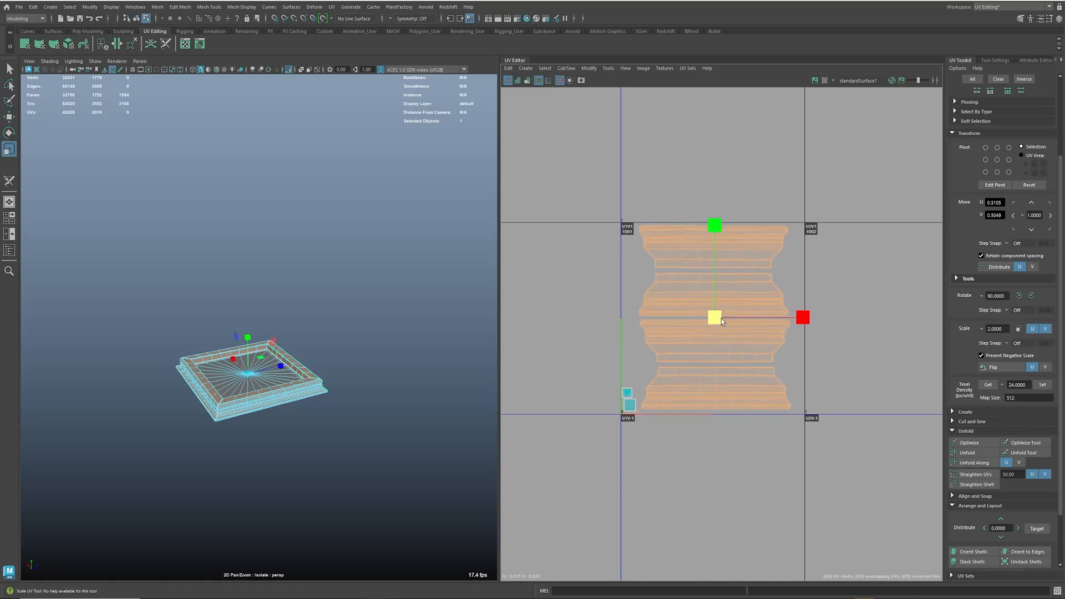
key("w")
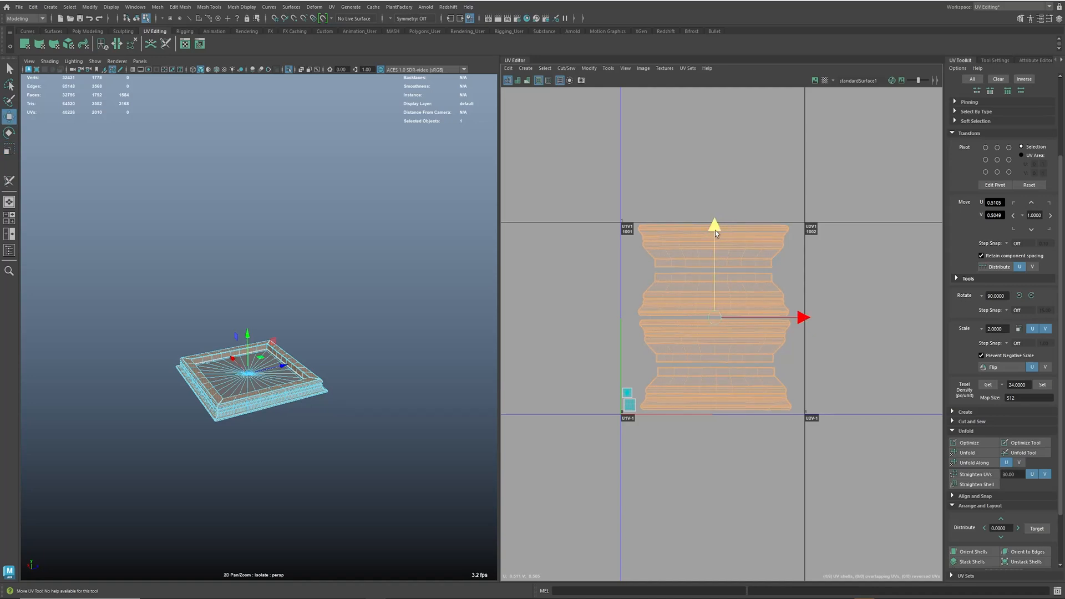
Step: Return the frame to object selection, turn on textured display and inspect its checker pattern from several angles
left_click(381, 358)
key("F12")
left_click(289, 367)
right_click_drag(355, 346, 355, 346)
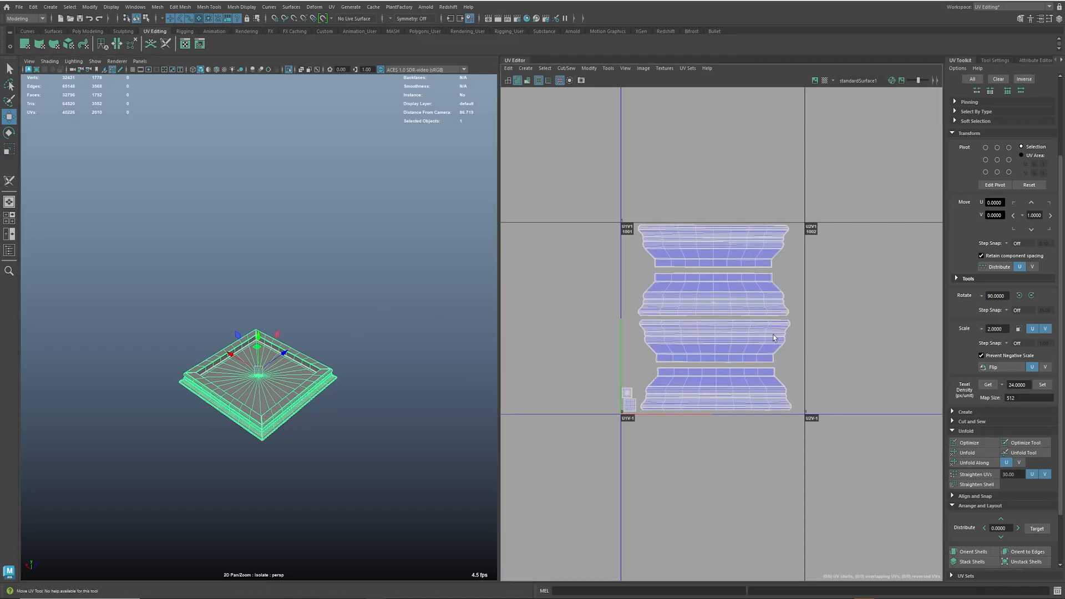
middle_click_drag(299, 382, 381, 339, "alt")
right_click_drag(381, 339, 427, 353, "alt")
middle_click_drag(427, 353, 316, 353, "alt")
right_click_drag(341, 317, 391, 565)
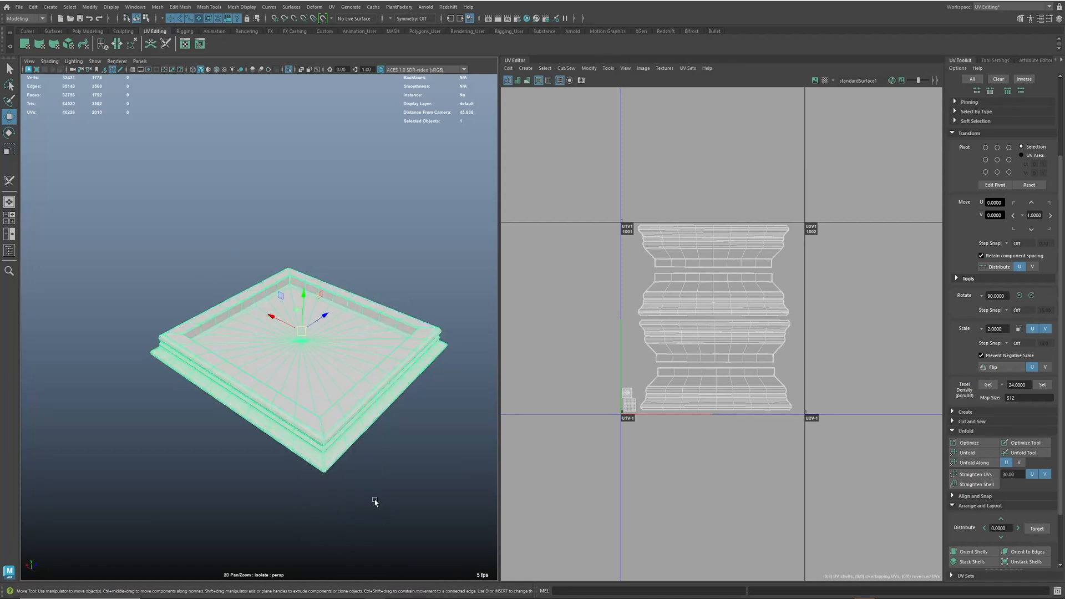
key("6")
left_click(388, 459)
left_click_drag(388, 458, 262, 381, "alt")
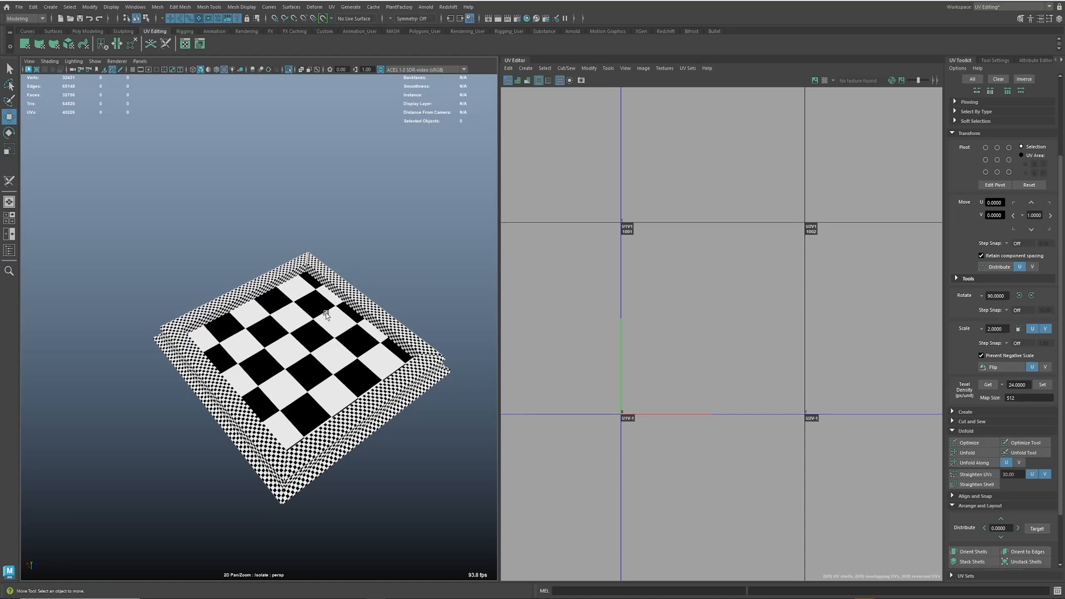
Step: Show the whole scene, then isolate and frame only the playing board together with its frame
key("ctrl+1")
left_click_drag(251, 339, 316, 337, "alt")
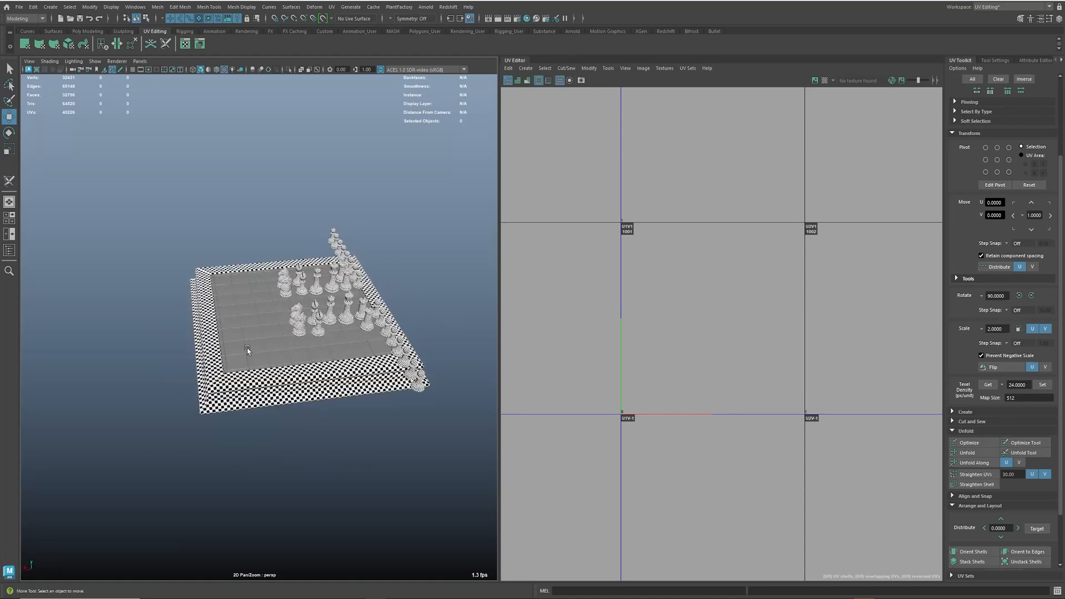
left_click(248, 349)
left_click(279, 379, "shift")
key("ctrl+1")
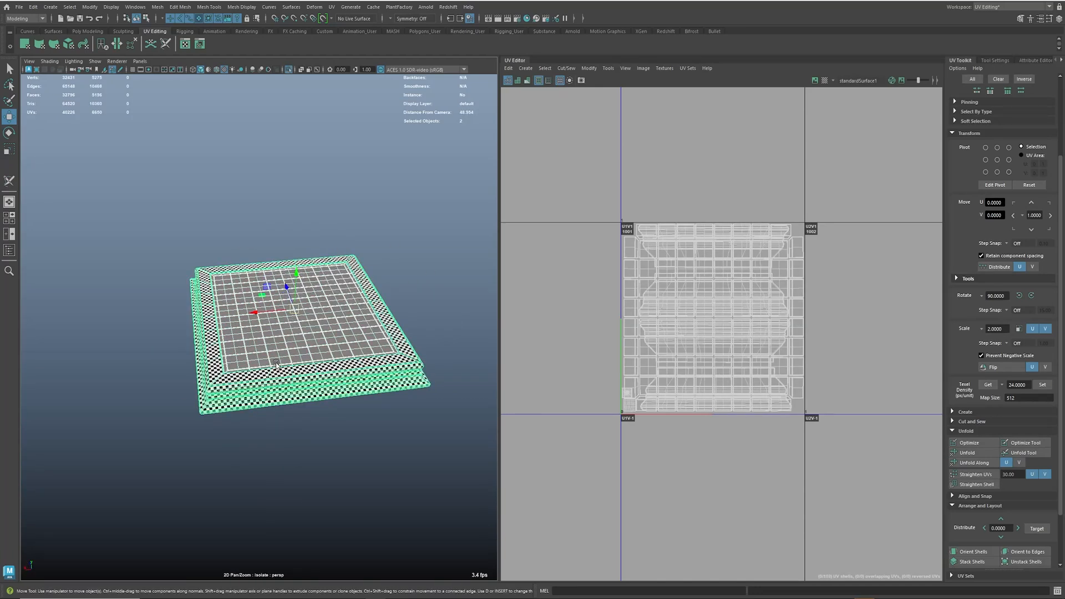
key("f")
Step: Assign the existing lambert2 material to the inner playing board
left_click(337, 333)
right_click(341, 322)
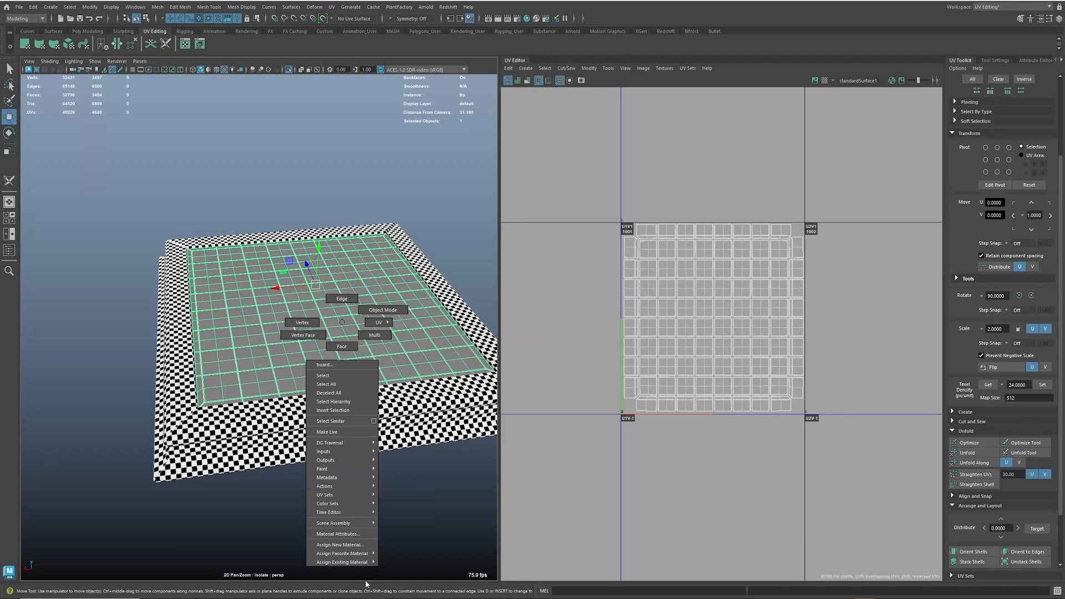
mouse_move(370, 563)
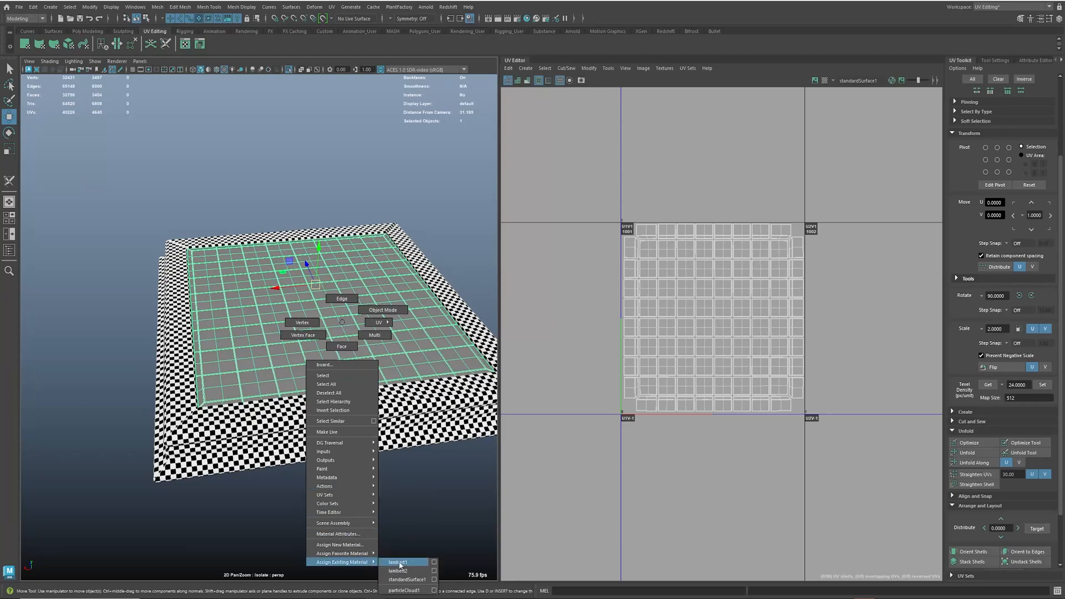
left_click(398, 570)
Step: Compare the checker size on the board and frame up close, toggling between plain shaded and textured display
left_click(304, 501)
left_click_drag(304, 501, 333, 495, "alt")
right_click_drag(333, 498, 389, 455, "alt")
middle_click_drag(388, 455, 324, 424, "alt")
left_click_drag(324, 424, 327, 380, "alt")
key("ctrl+z")
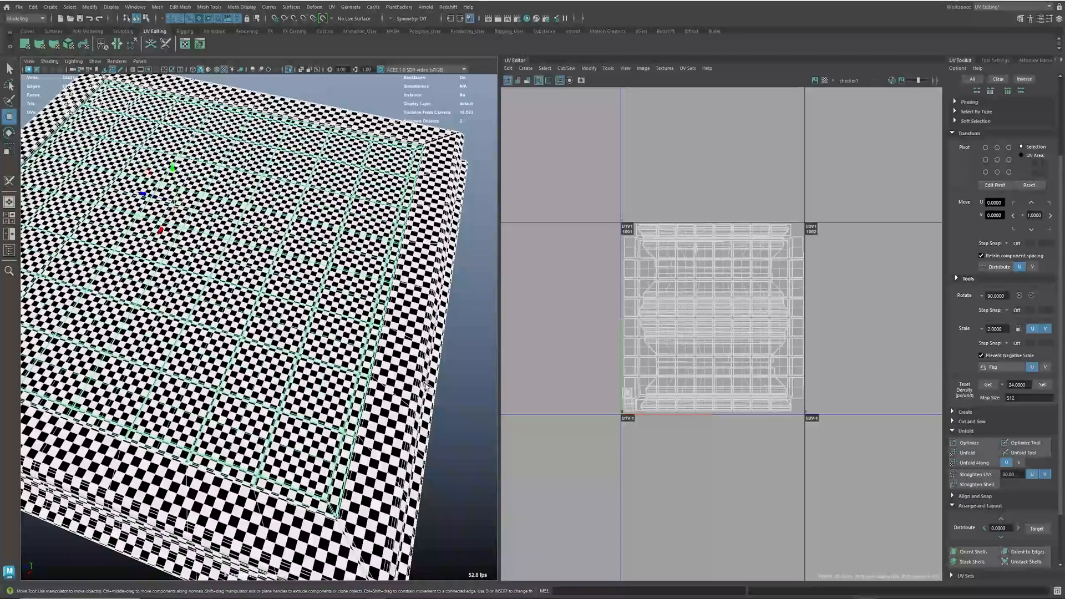
key("5")
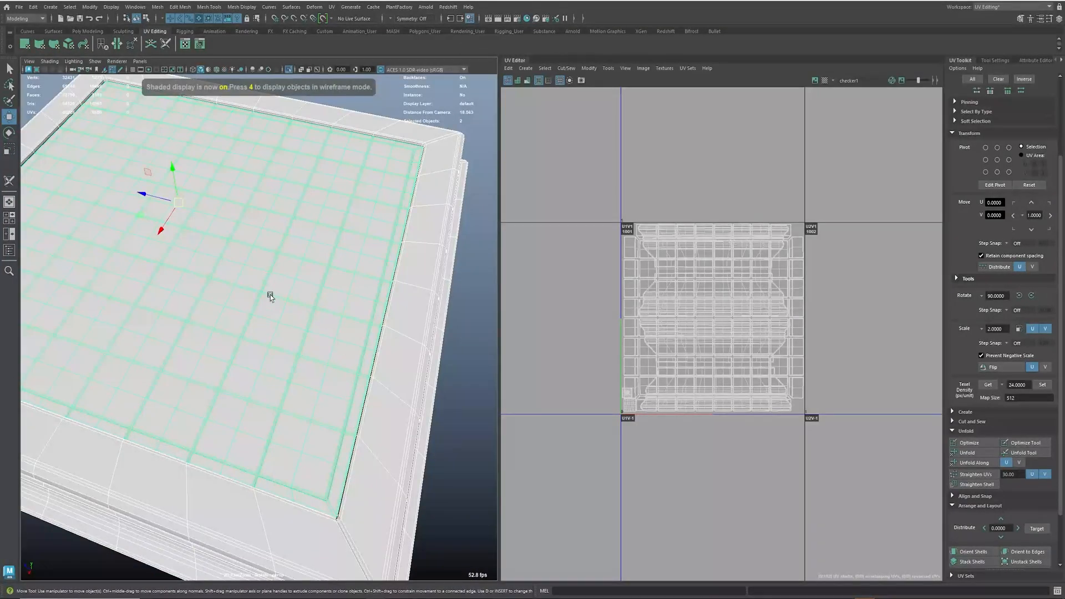
left_click(388, 363)
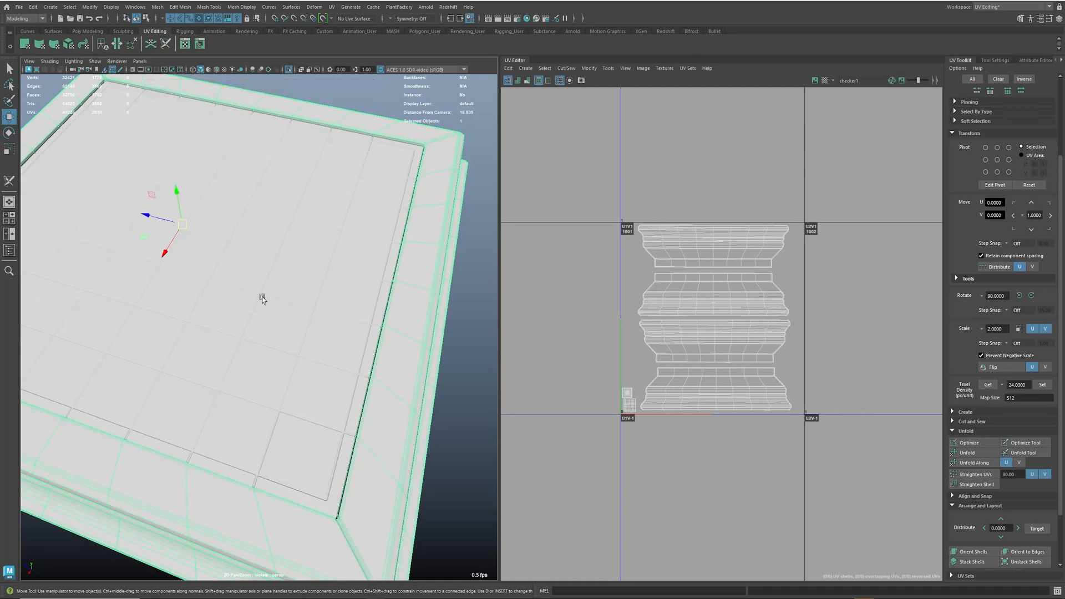
left_click(319, 279)
key("6")
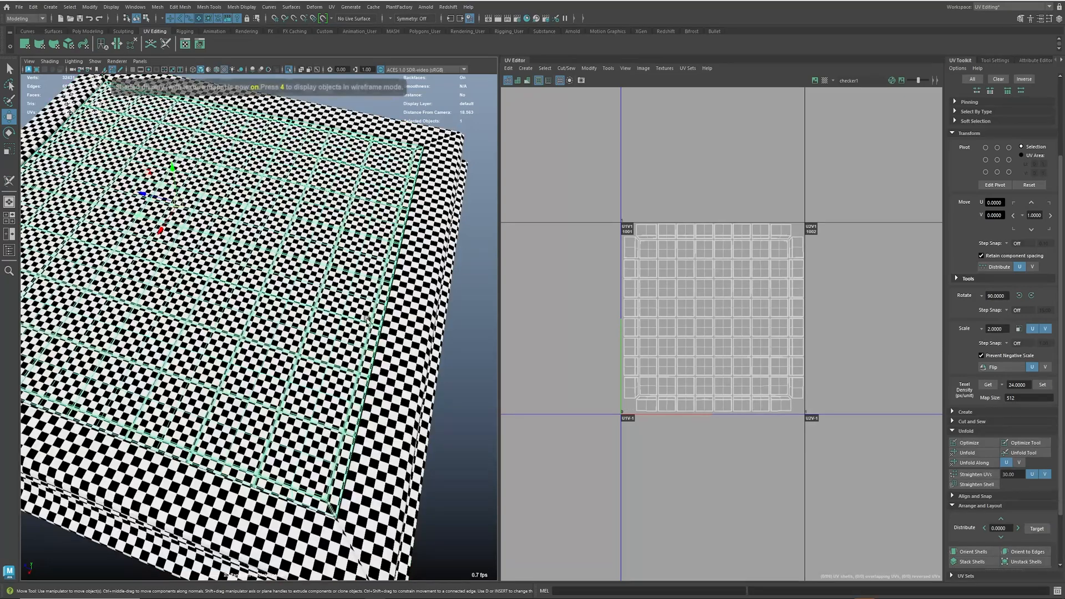
scroll(416, 288, "down", 5)
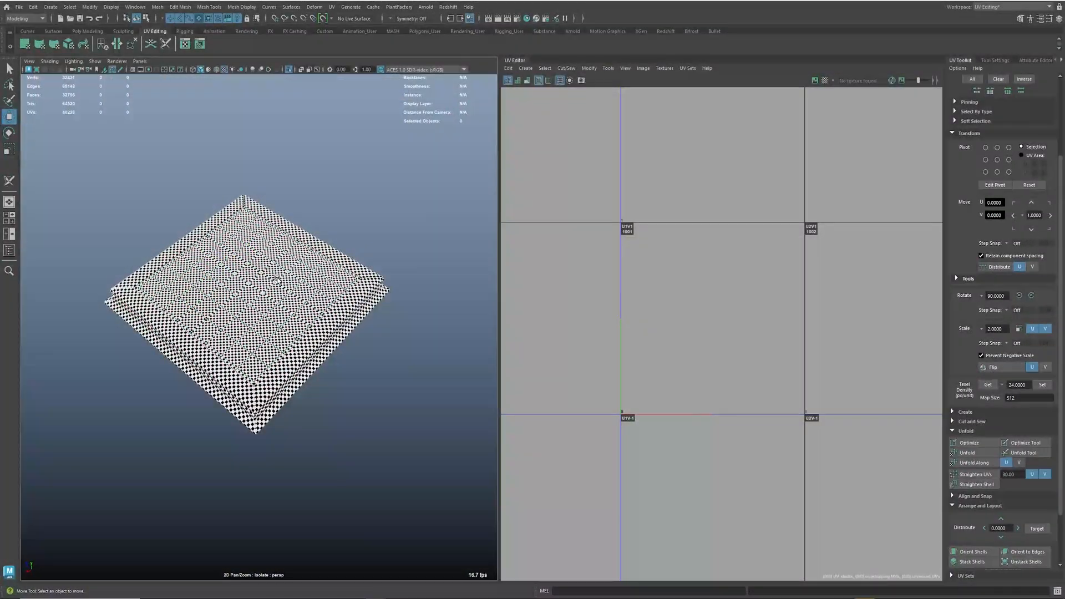
Step: Select both the board and the frame, delete their history and freeze their transformations
left_click(286, 281)
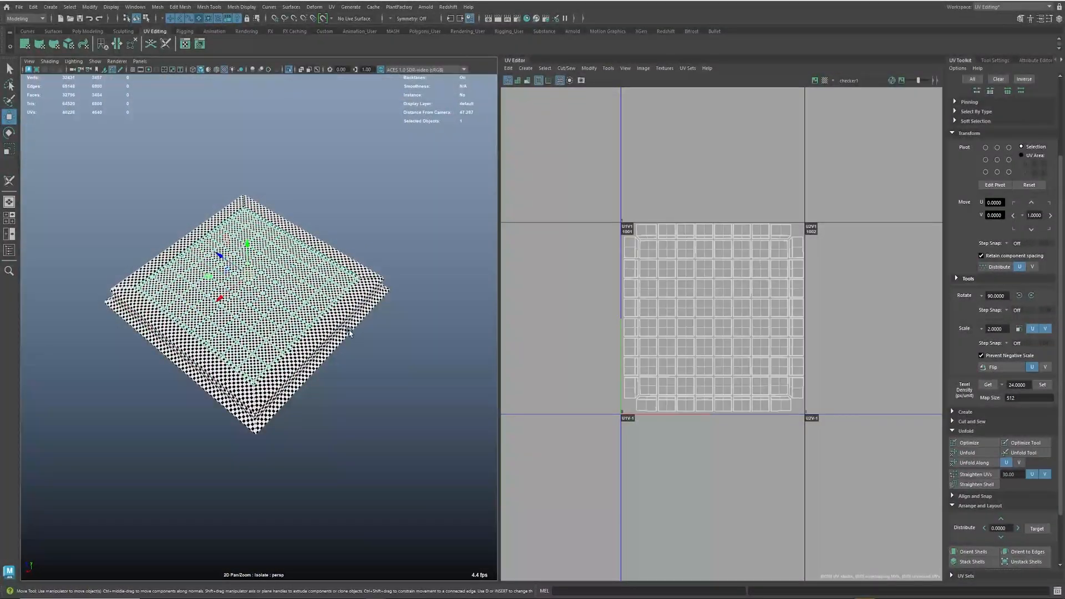
left_click(349, 315, "shift")
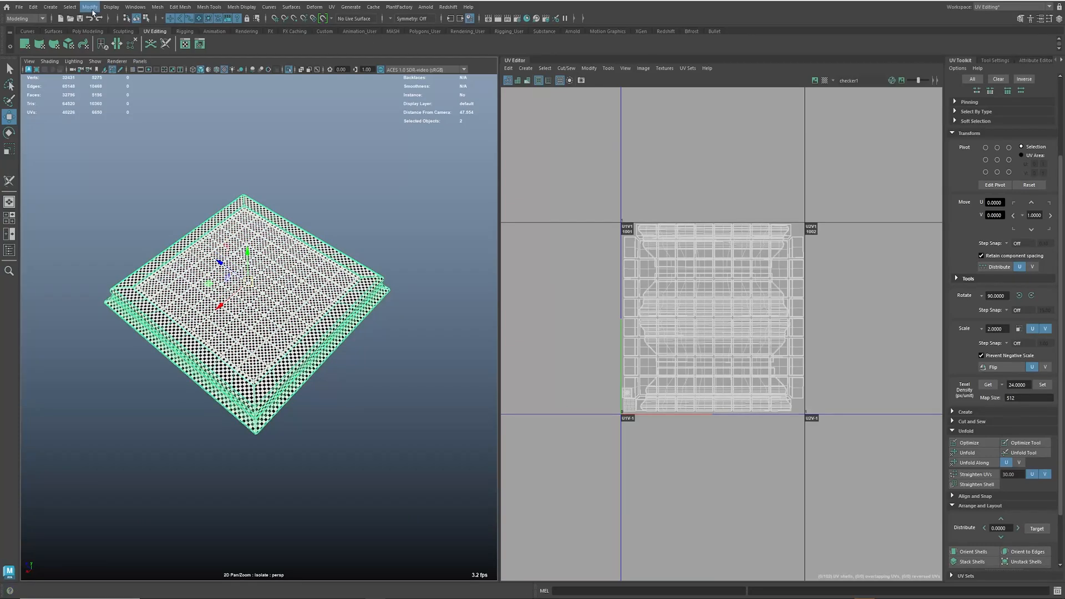
left_click(35, 7)
mouse_move(86, 111)
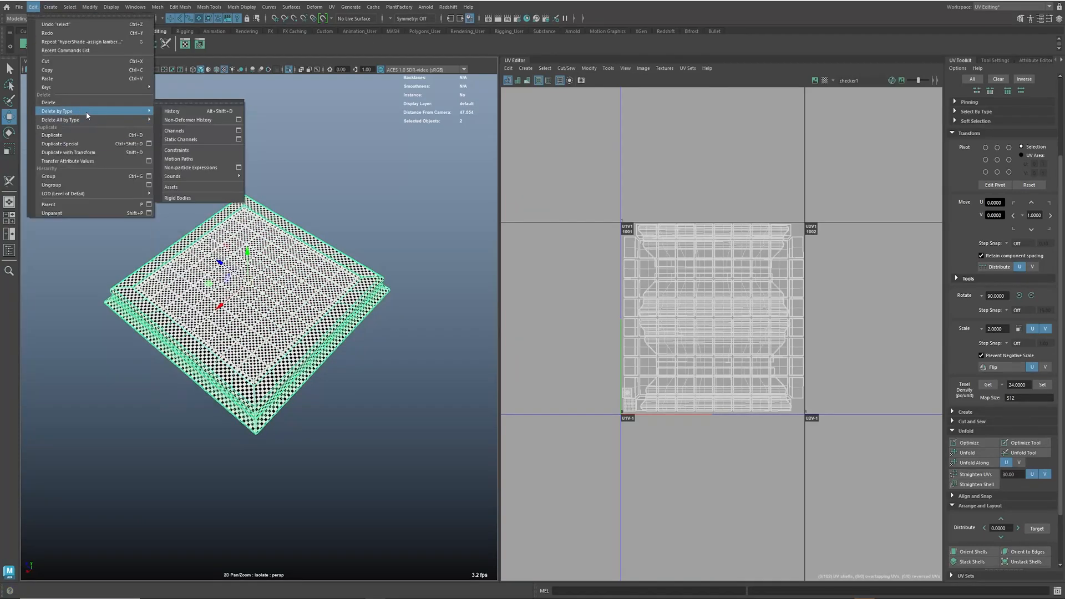
left_click(164, 112)
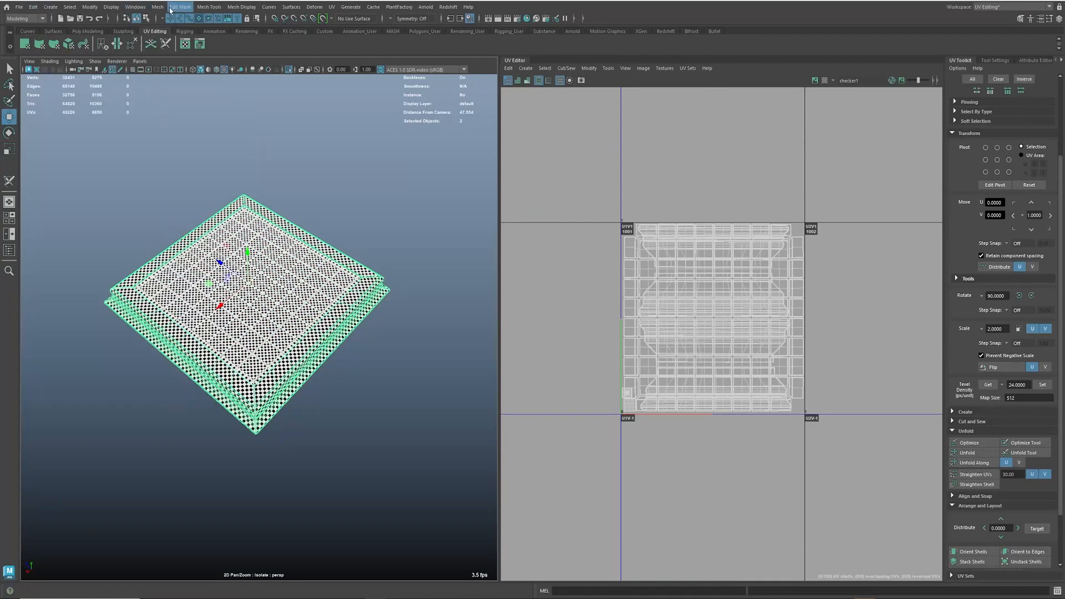
left_click(91, 7)
left_click(119, 48)
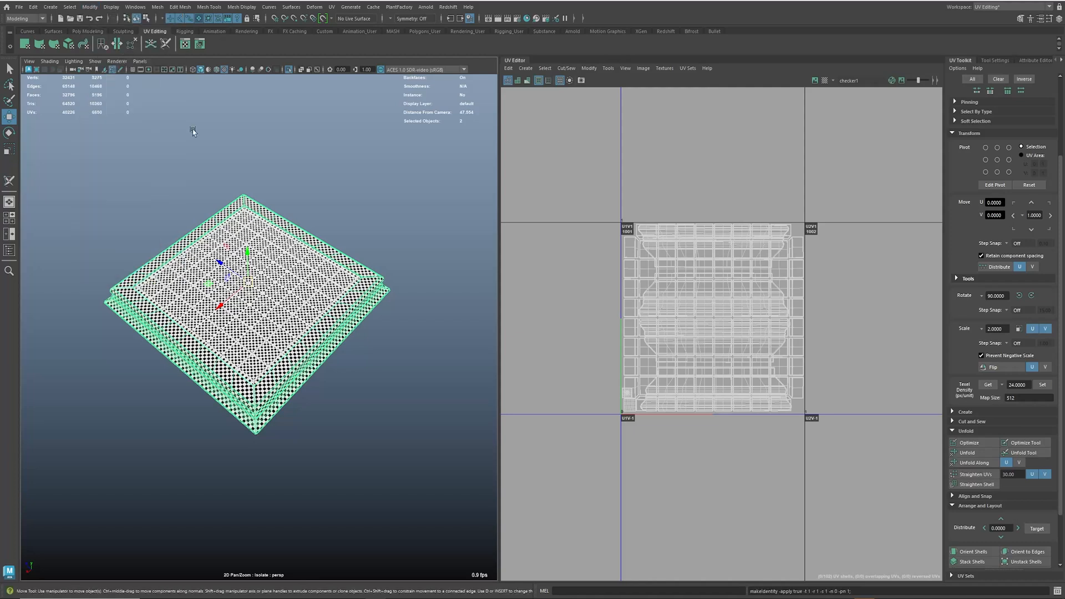
Step: Open the Channel Box and check the transform values of the frame and the board
left_click(1059, 59)
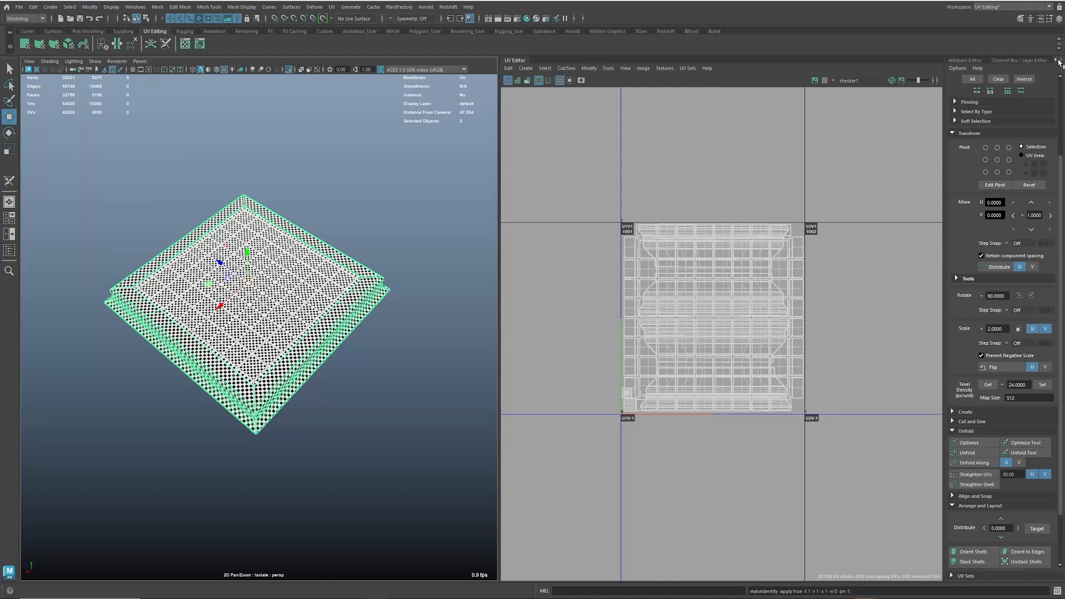
left_click(1031, 60)
left_click(368, 273)
left_click_drag(411, 302, 333, 311, "alt")
left_click(269, 309)
left_click(310, 328, "shift")
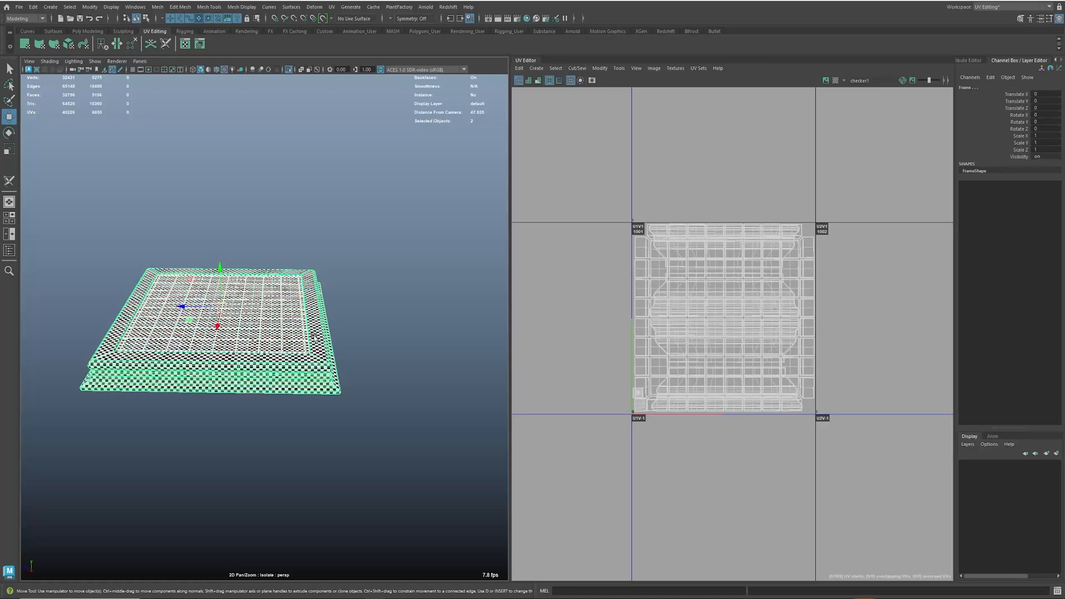
middle_click_drag(310, 329, 398, 308, "alt")
right_click_drag(398, 308, 385, 313, "alt")
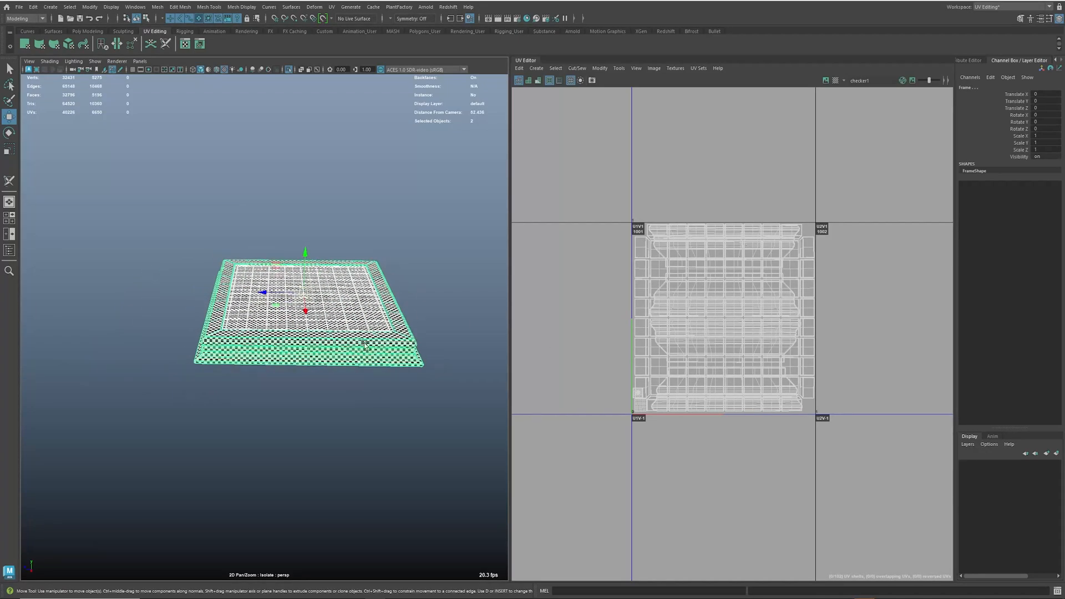
middle_click_drag(360, 351, 336, 368, "alt")
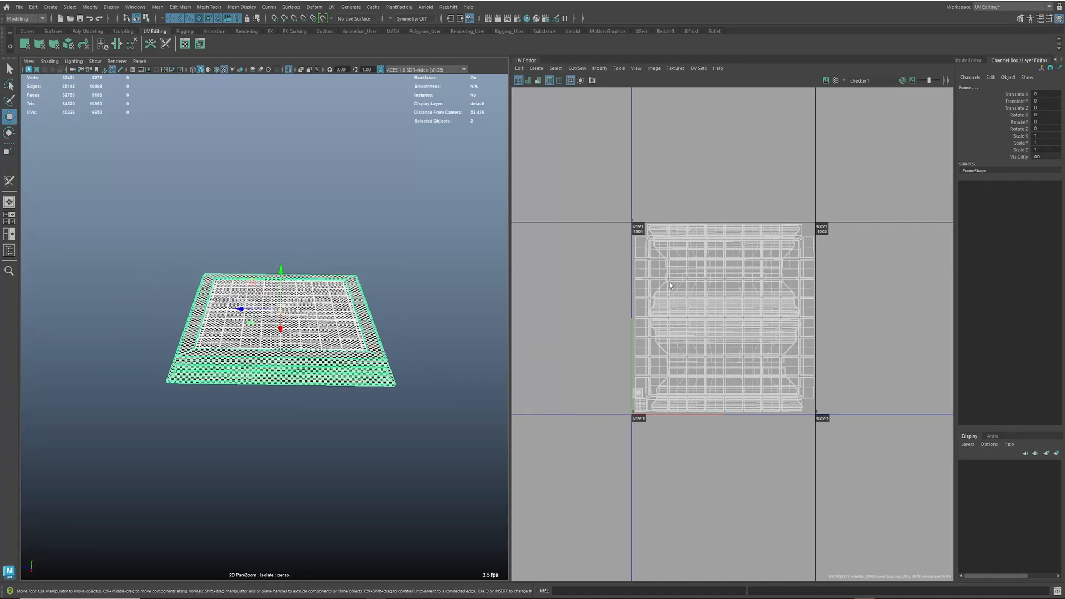
Step: Move all of the frame's UVs 1.0 unit along U, out of the first tile and into tile 1002
left_click(351, 368)
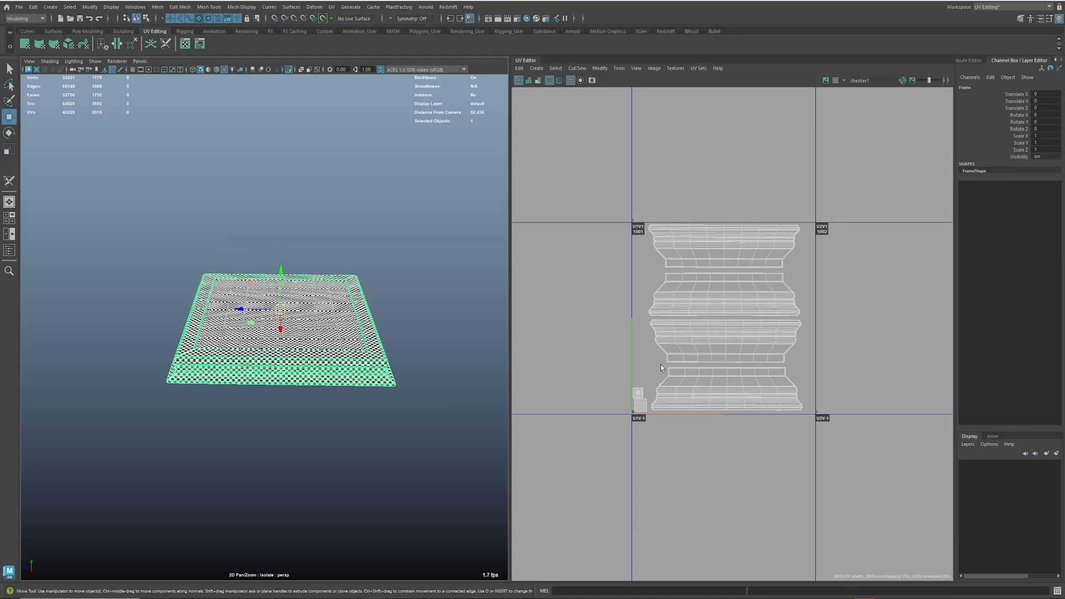
right_click_drag(720, 374, 691, 355)
mouse_move(576, 205)
left_mouse_down()
mouse_move(842, 437)
mouse_move(825, 409)
left_mouse_up()
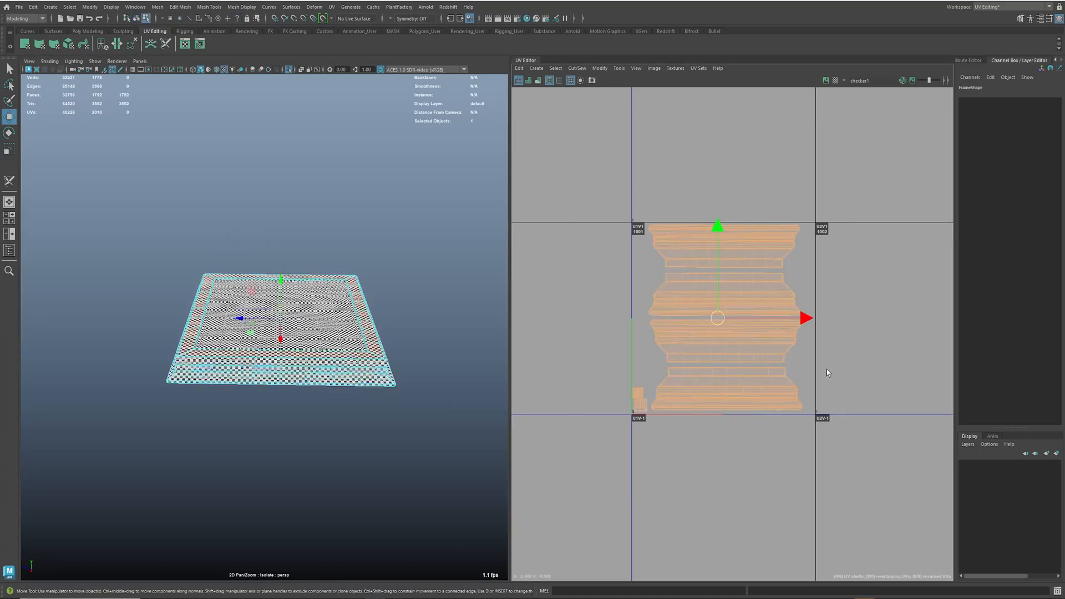
scroll(981, 61, "up", 3)
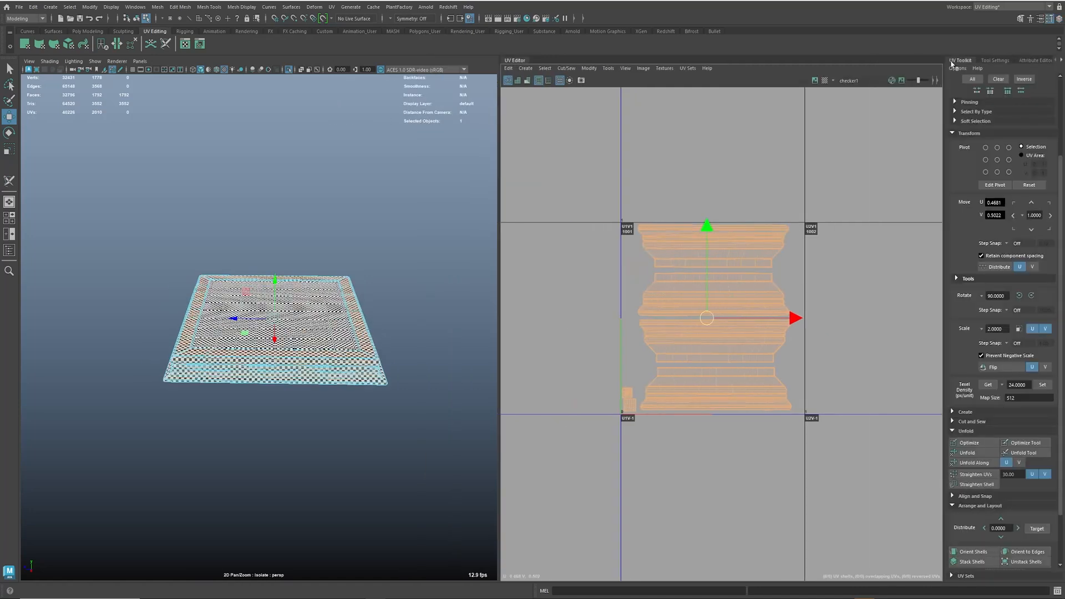
left_click(1050, 217)
middle_click_drag(798, 332, 702, 326, "alt")
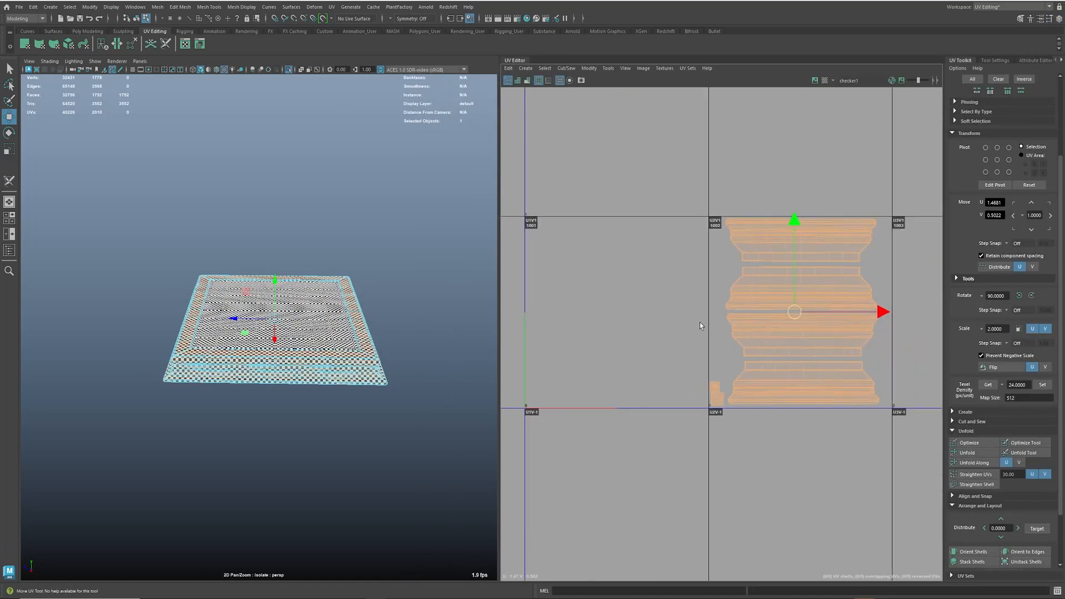
key("F8")
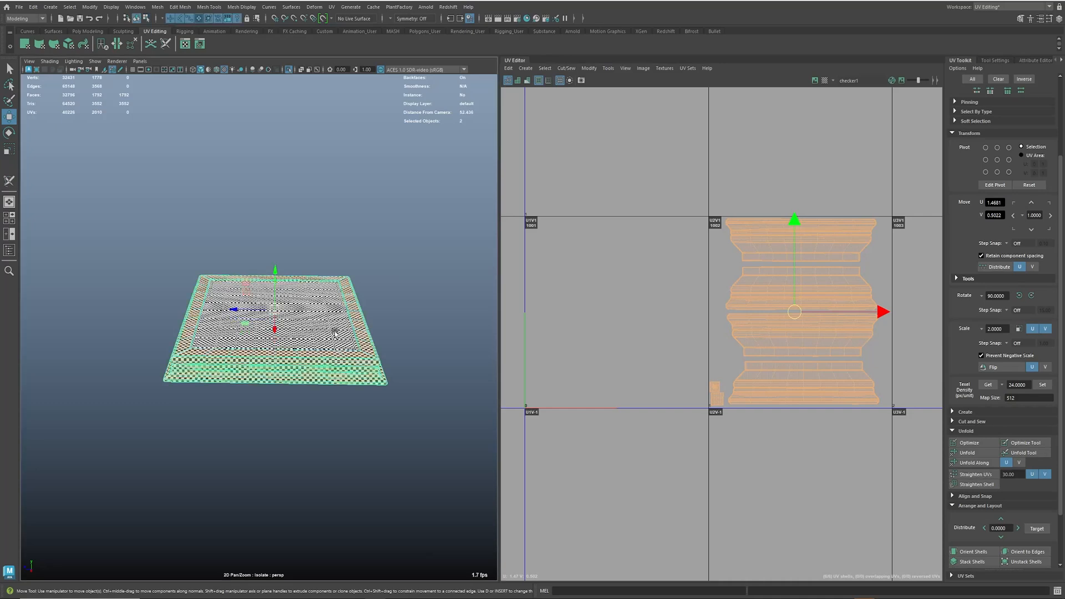
Step: Select both the board and the frame and compare their layouts in the two neighbouring UV tiles
left_click(337, 336)
left_click(374, 345, "shift")
scroll(613, 340, "down", 1)
middle_click_drag(618, 340, 646, 342, "alt")
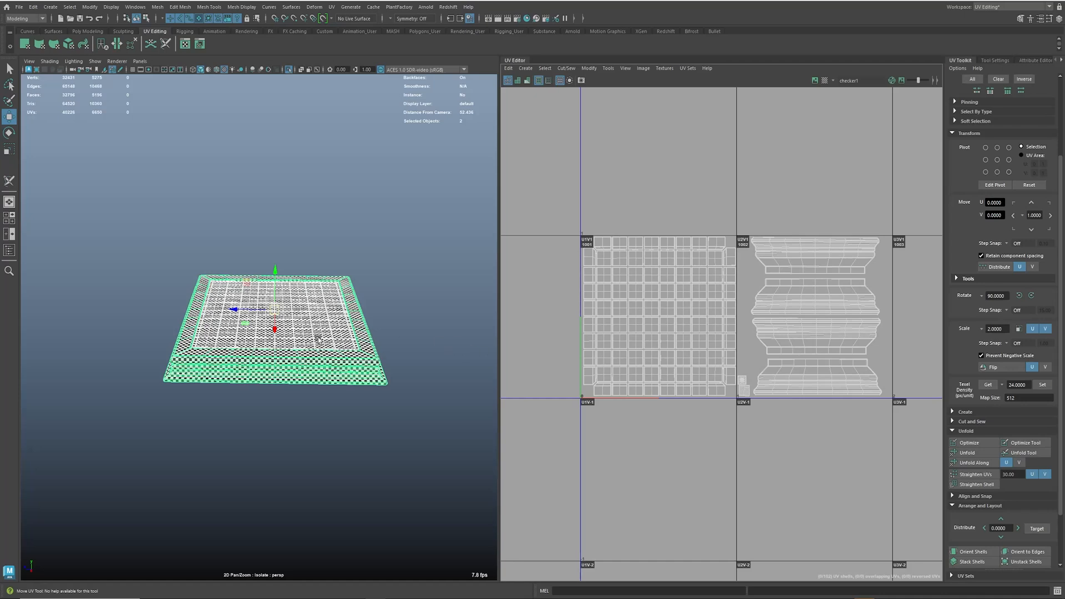
Step: Exit isolation, clear the selection, turn off the textured display and inspect the full chess set in plain shading
key("ctrl+1")
left_click(419, 350)
left_click_drag(419, 350, 400, 336, "alt")
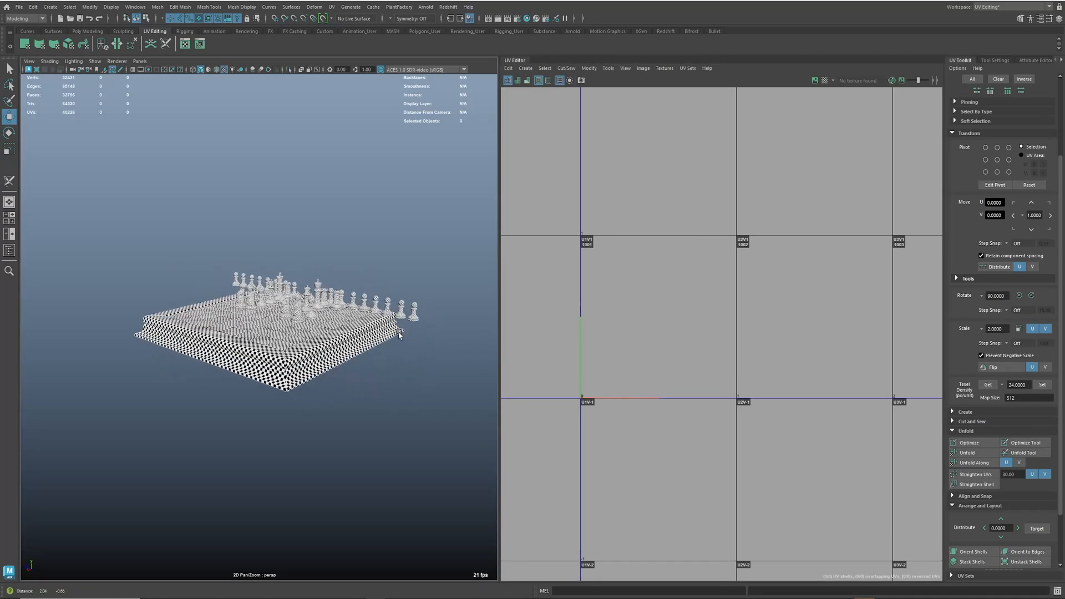
right_click_drag(399, 335, 438, 336, "alt")
key("5")
right_click_drag(250, 350, 338, 345, "alt")
mouse_move(339, 345)
left_mouse_down("alt")
mouse_move(357, 343)
mouse_move(392, 411)
left_mouse_up("alt")
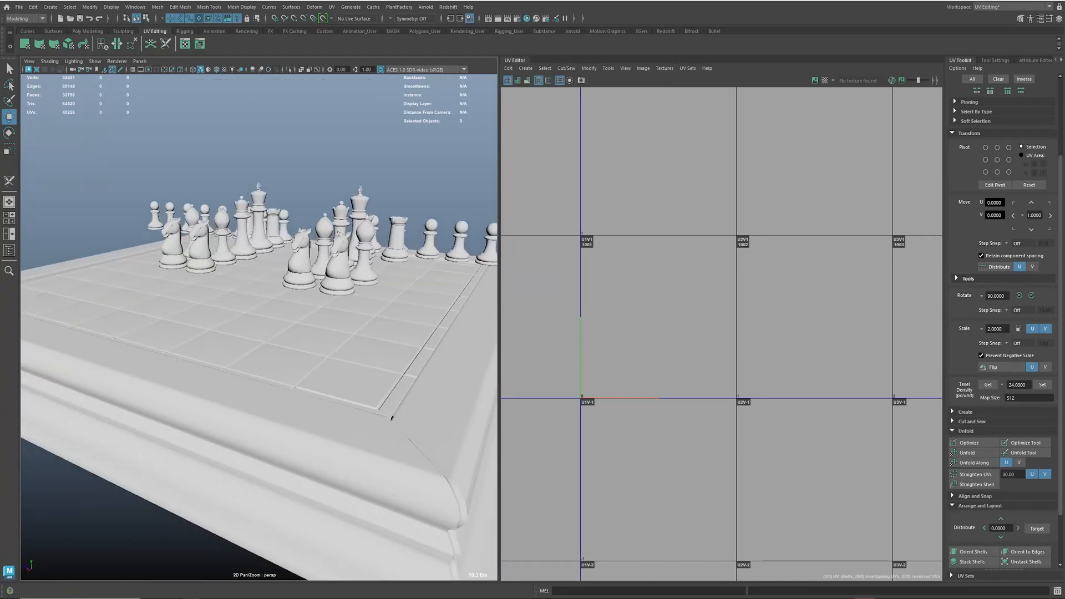
left_click_drag(393, 418, 251, 315, "alt")
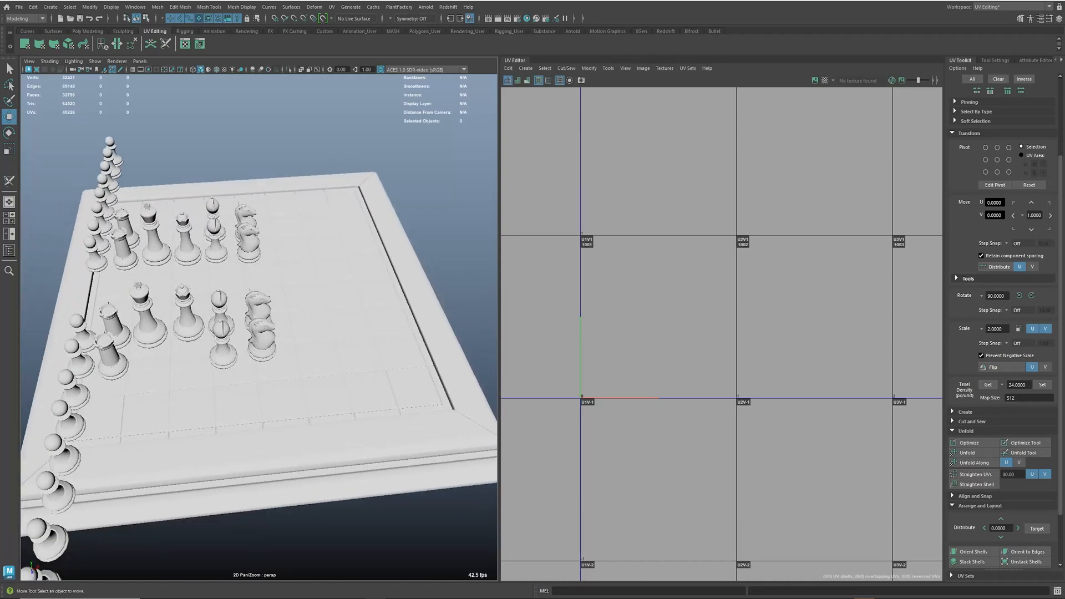
Step: Open the Outliner, select the Pieces group and examine how the chess pieces' UVs are spread over the tiles
left_click(8, 251)
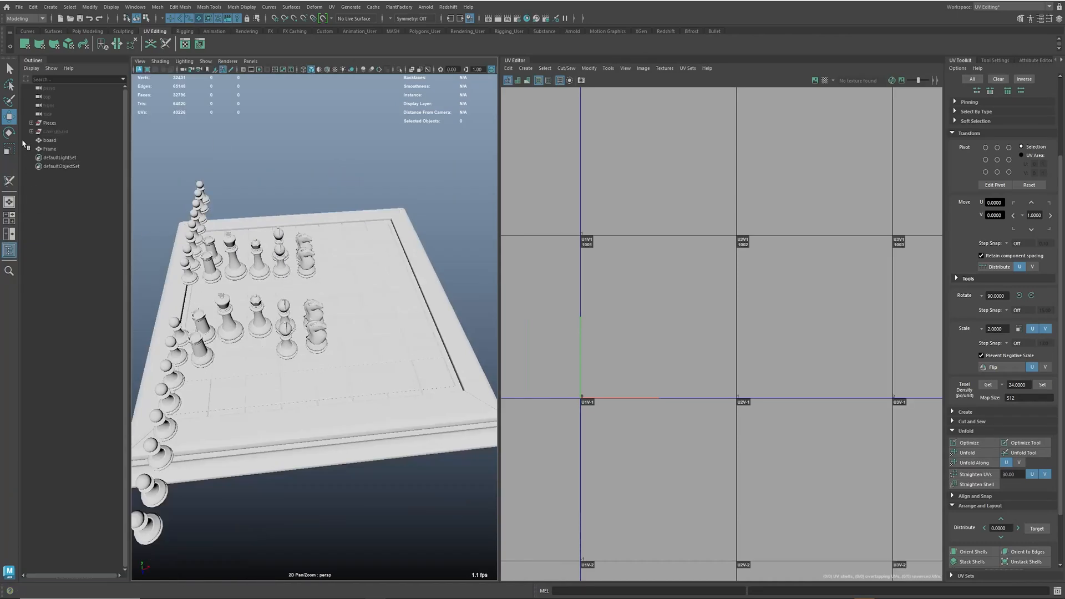
left_click(49, 123)
scroll(642, 291, "down", 4)
scroll(691, 294, "down", 1)
middle_click_drag(691, 294, 707, 275, "alt")
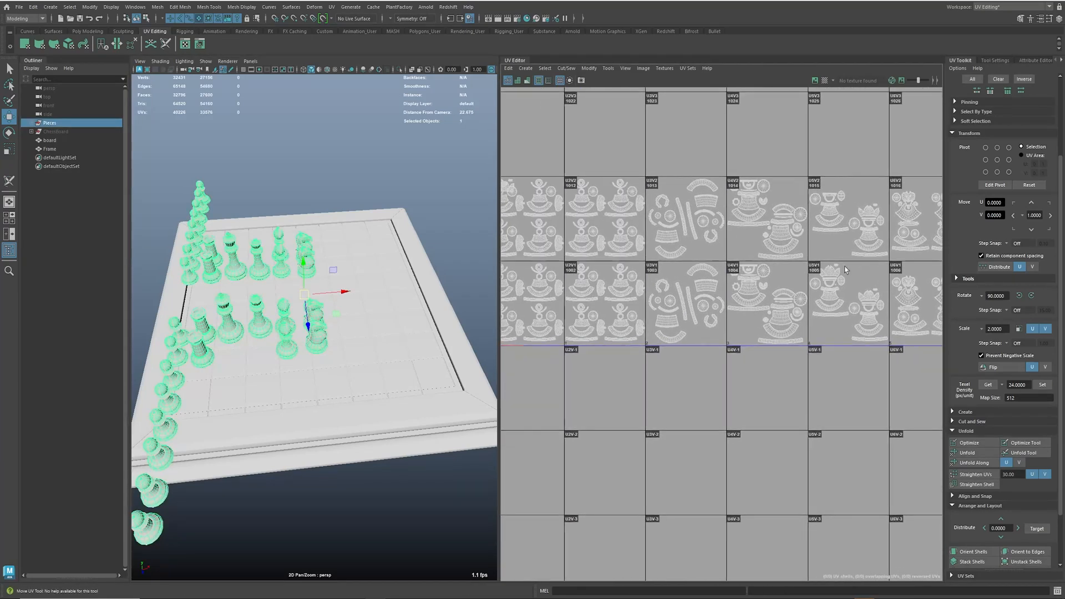
middle_click_drag(340, 347, 395, 294, "alt")
left_click_drag(339, 322, 290, 318, "alt")
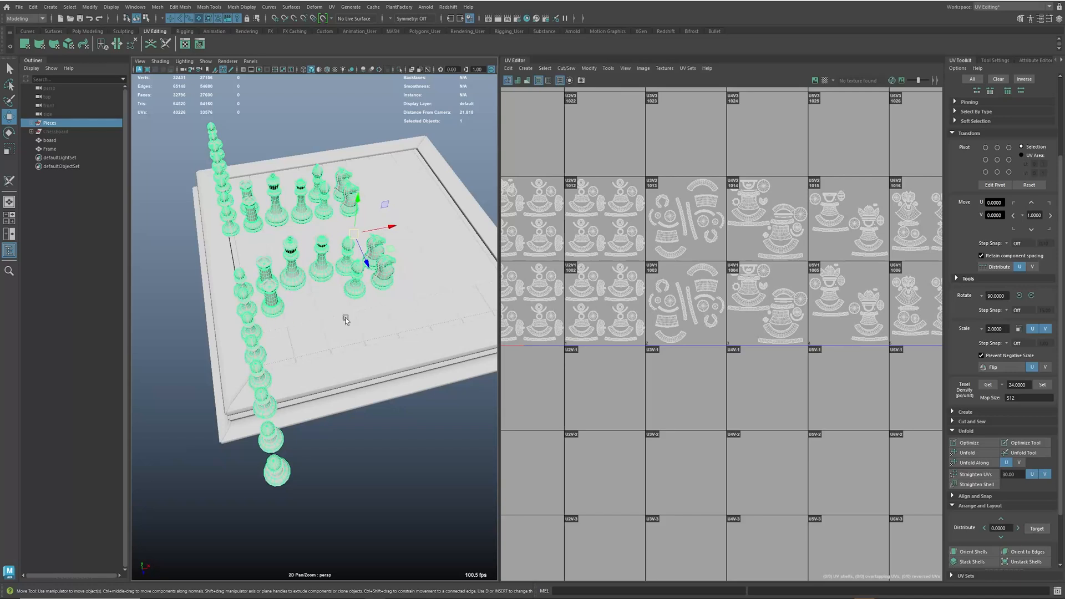
scroll(387, 316, "down", 5)
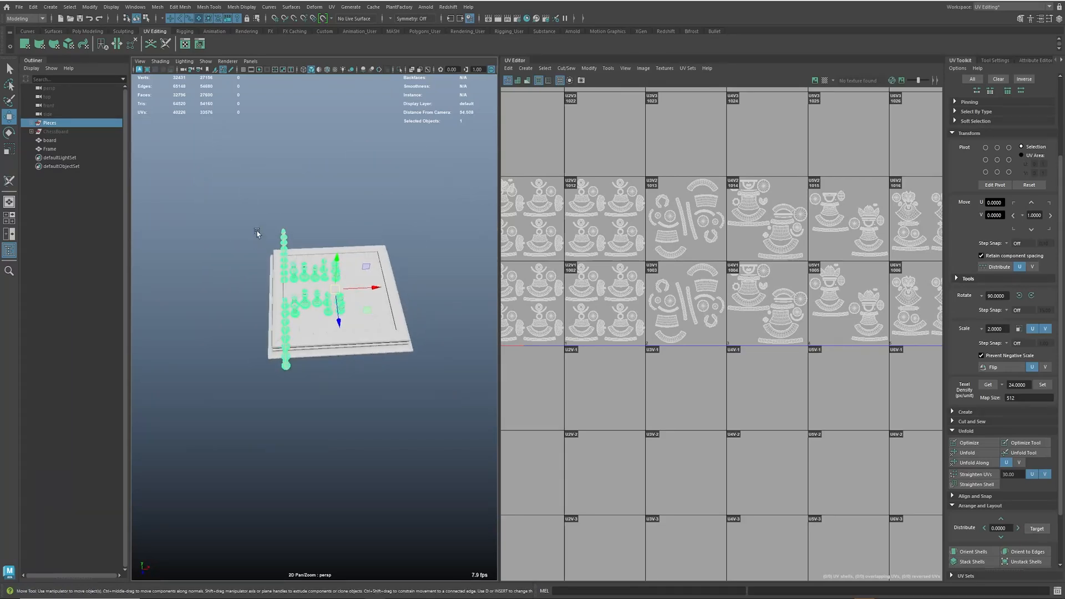
Step: Try assigning a new Surface Shader material to the board, the frame and all the pieces
left_click_drag(222, 183, 488, 438)
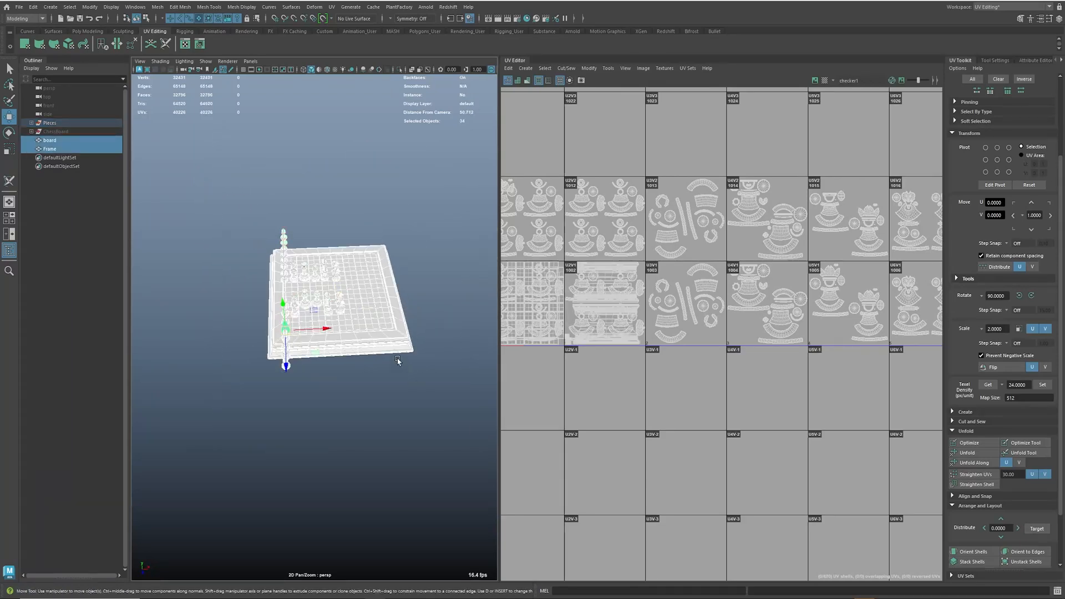
right_click(386, 320)
mouse_move(410, 549)
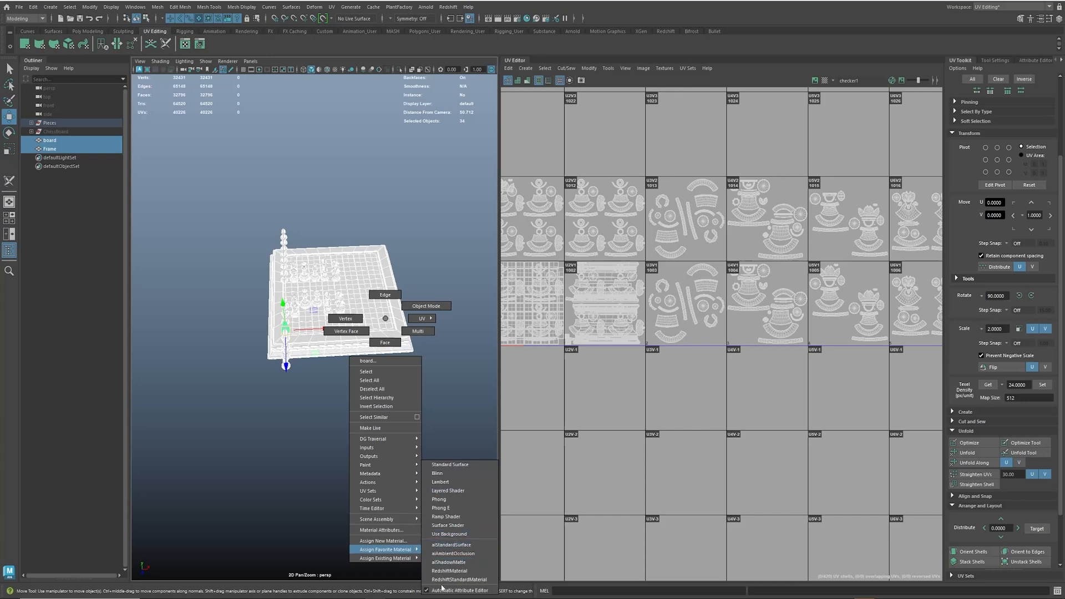
key("ctrl+a")
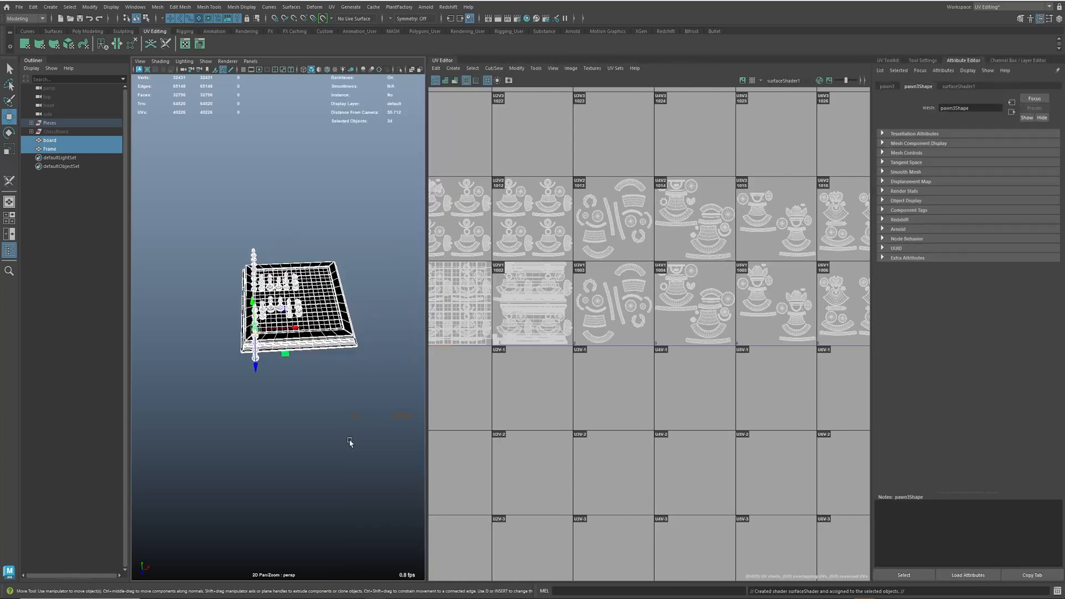
left_click(305, 423)
right_click_drag(304, 423, 370, 423, "alt")
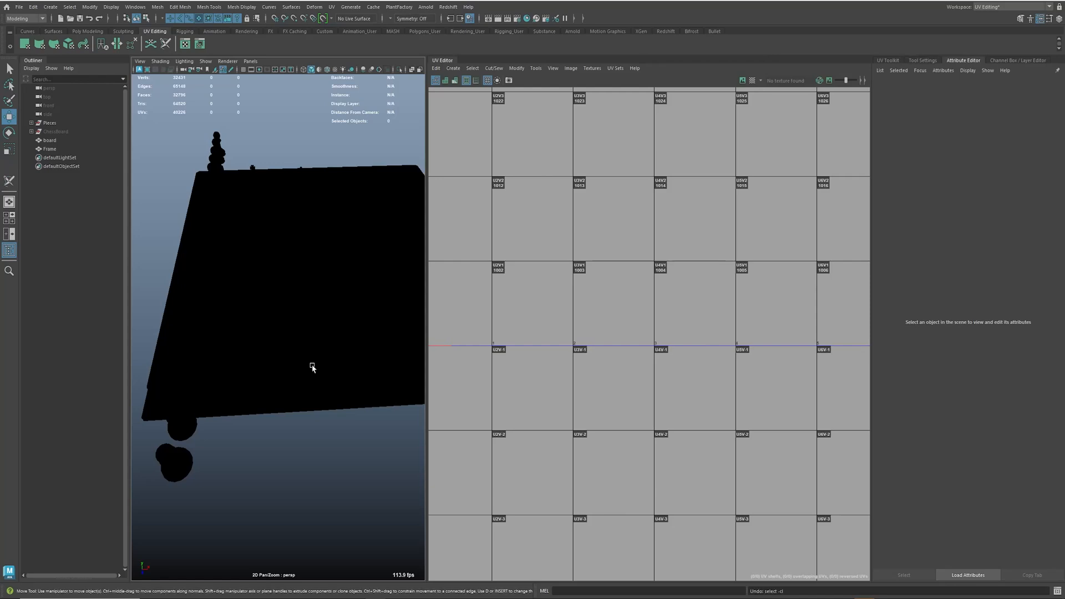
key("ctrl+z")
right_click(311, 336)
key("ctrl+z")
Step: Assign a new Standard Surface material to the board, frame and all pieces and darken its base color
right_click_drag(308, 326, 328, 555)
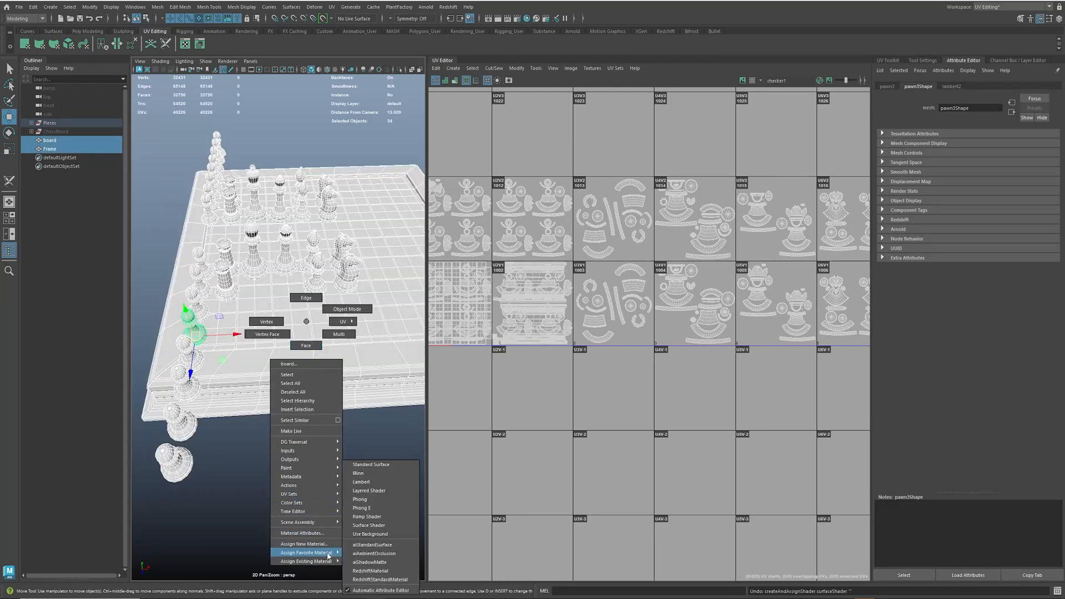
right_click_drag(328, 556, 373, 469)
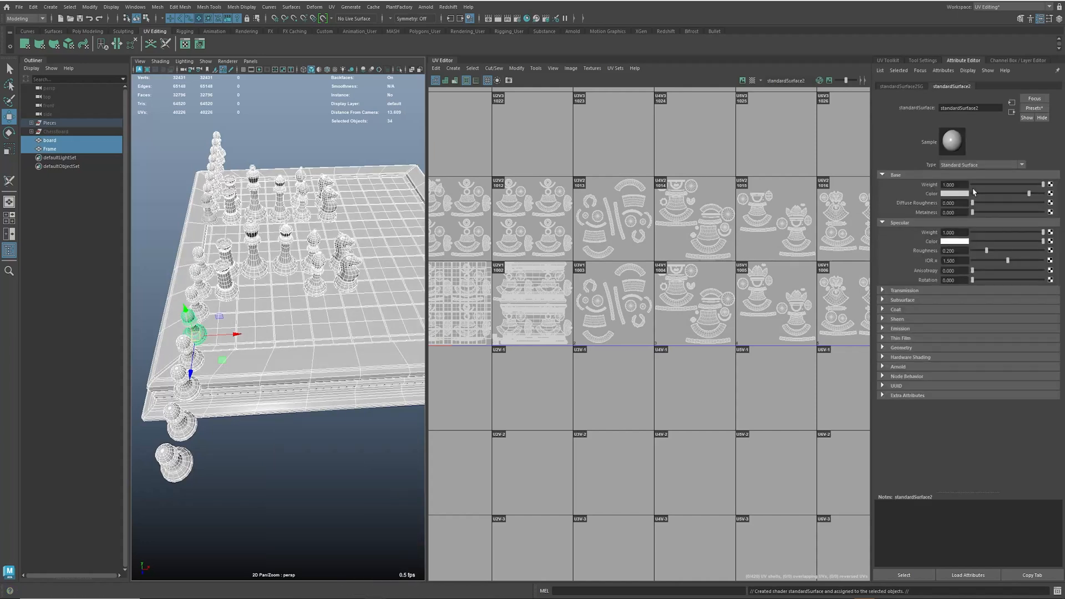
left_click(997, 195)
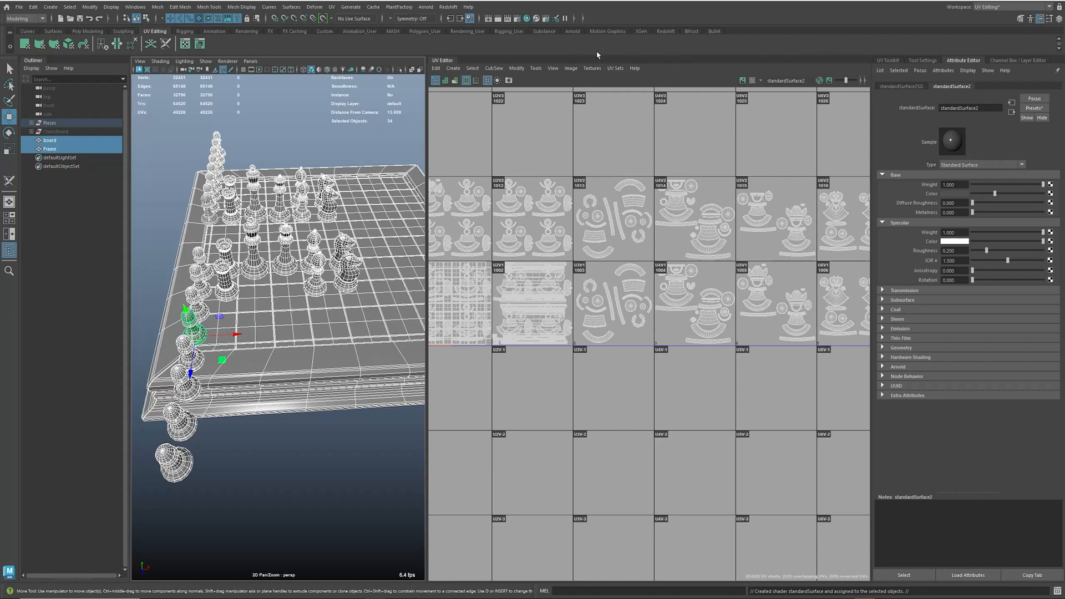
Step: Switch the workspace to General and clear the selection
left_click(1049, 6)
left_click(985, 26)
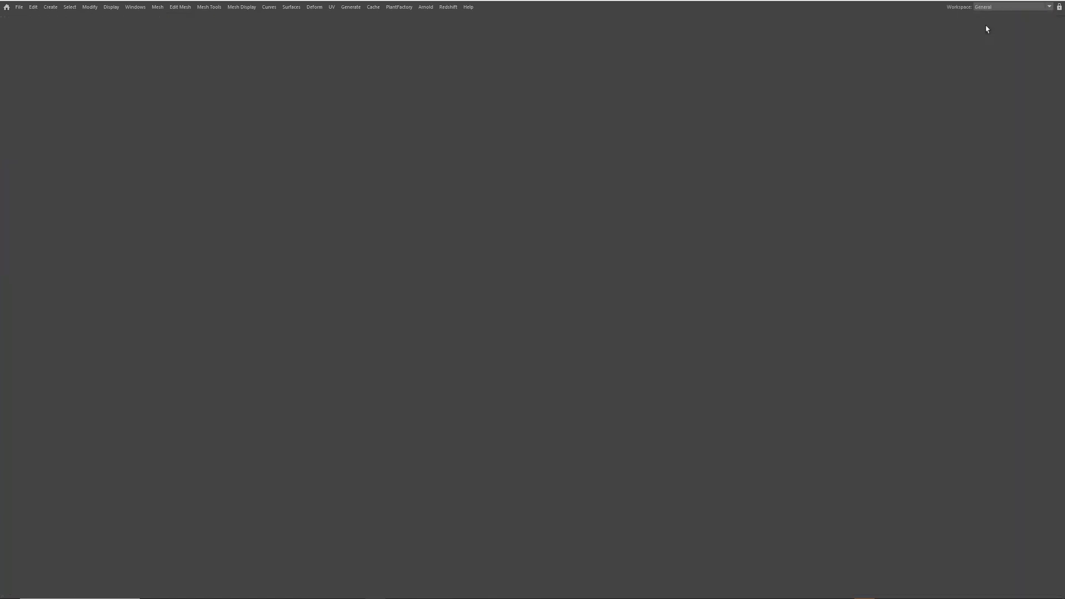
scroll(510, 300, "down", 5)
left_click(837, 162)
left_click_drag(533, 280, 386, 299, "alt")
scroll(638, 293, "up", 2)
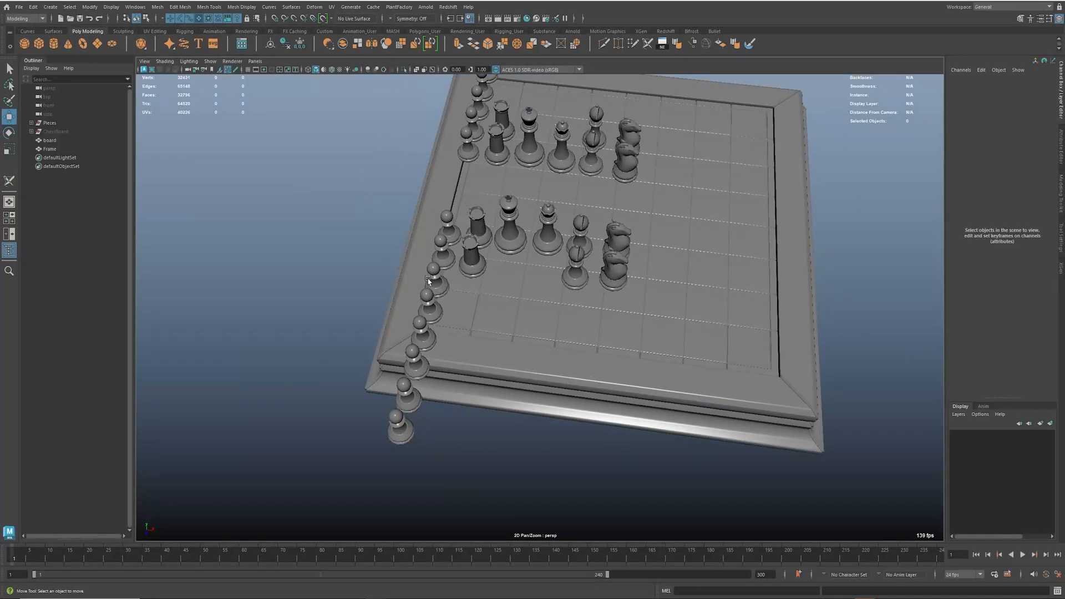
Step: Select the sixteen chess pieces of one side and move them along Z to the outside of the board
left_click_drag(627, 312, 545, 215, "alt")
left_click_drag(545, 215, 501, 249, "alt")
left_click_drag(434, 214, 324, 217)
left_click_drag(679, 218, 664, 176, "alt")
left_click_drag(579, 180, 763, 217)
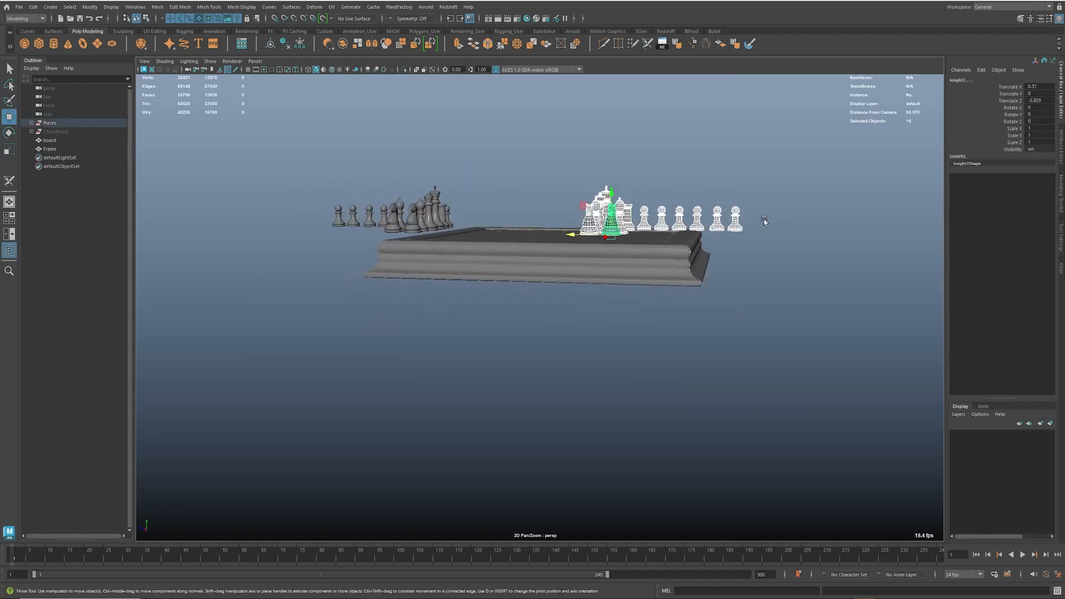
left_click_drag(572, 235, 548, 262)
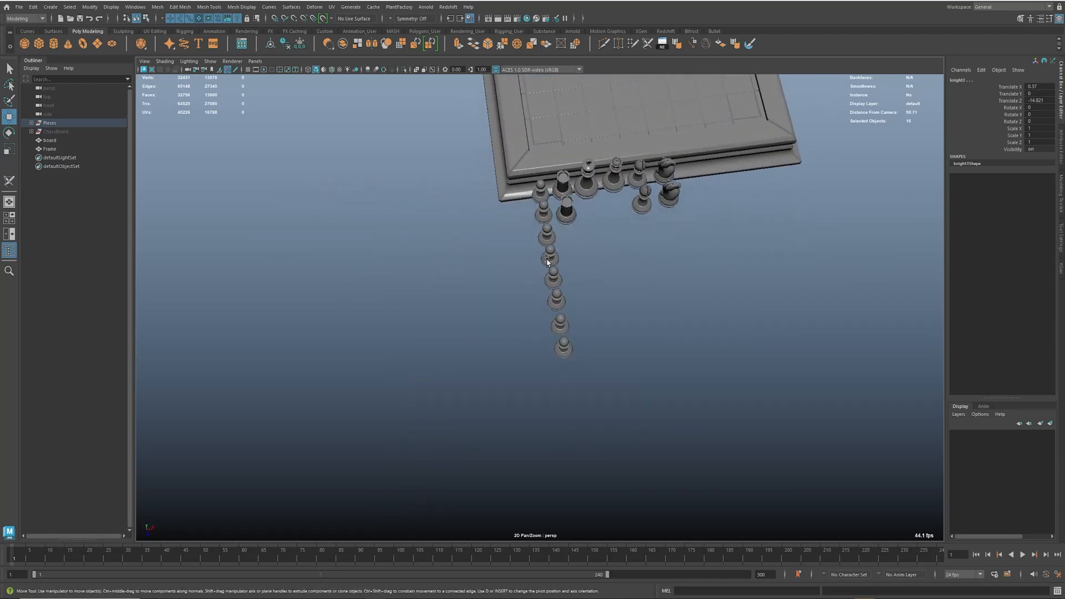
Step: Select the eight pawns of one side and move them together onto the board's second row of squares
left_click_drag(544, 194, 646, 274, "alt")
left_click_drag(529, 320, 498, 303)
left_click_drag(618, 305, 557, 269, "ctrl+shift")
left_click_drag(645, 267, 492, 351, "ctrl+shift")
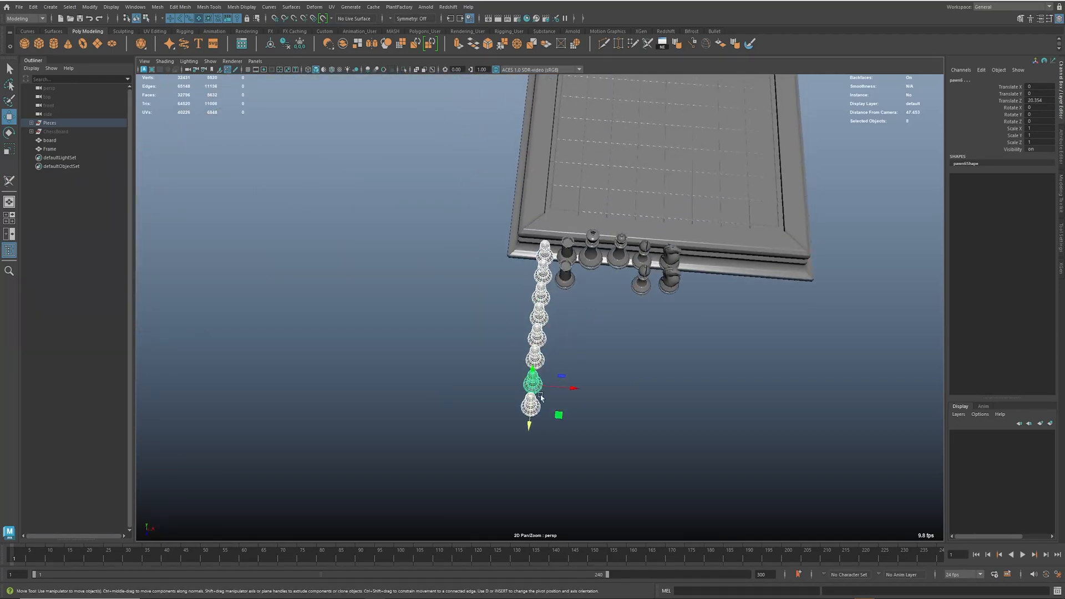
left_click_drag(539, 388, 518, 233, "alt")
middle_click_drag(518, 233, 401, 221, "alt")
right_click_drag(401, 220, 491, 277, "alt")
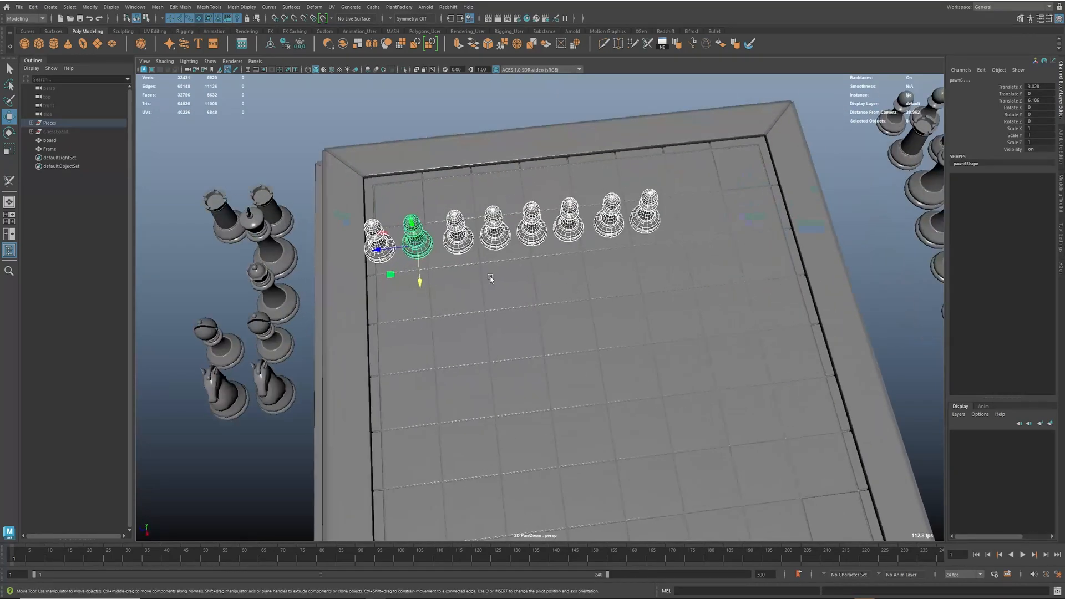
right_click_drag(584, 232, 603, 310, "alt")
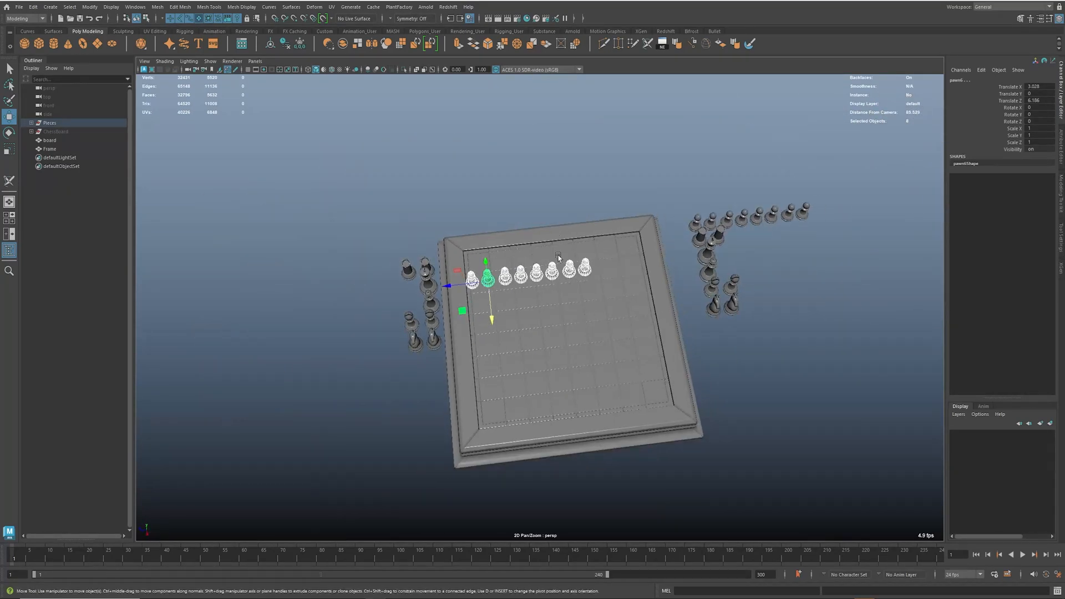
Step: Space the first three pawns of the row along Z so that each stands on its own square
right_click_drag(519, 307, 799, 353, "alt")
left_click_drag(409, 261, 451, 256)
left_click(430, 266, "ctrl")
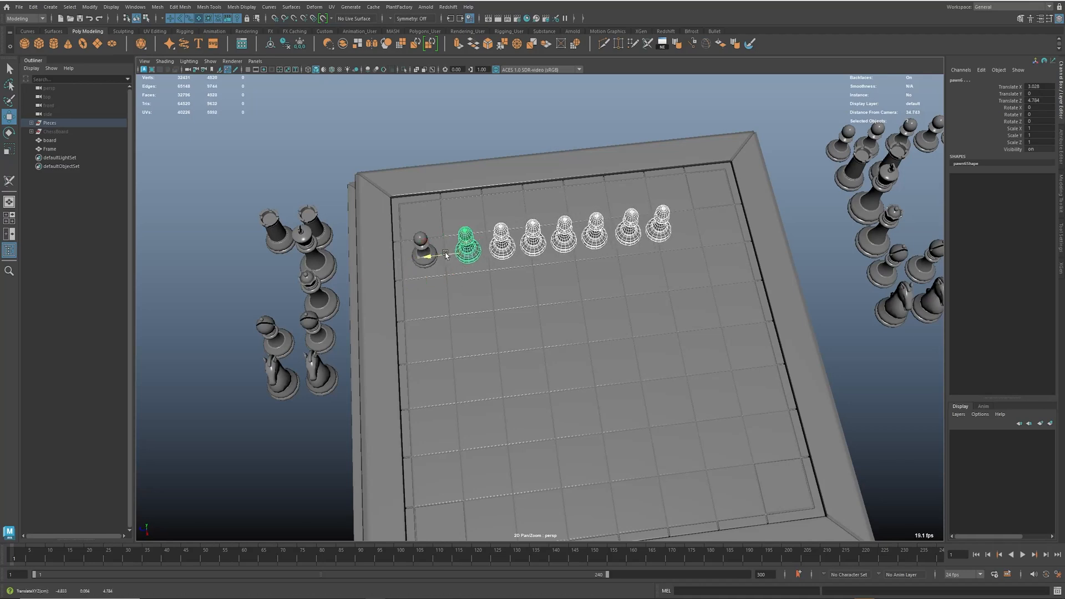
left_click(513, 254, "ctrl")
key("ctrl+z")
left_click(478, 249, "shift")
key("ctrl+z")
left_click(463, 250, "shift")
left_click_drag(530, 248, 542, 242)
left_click(513, 244, "shift")
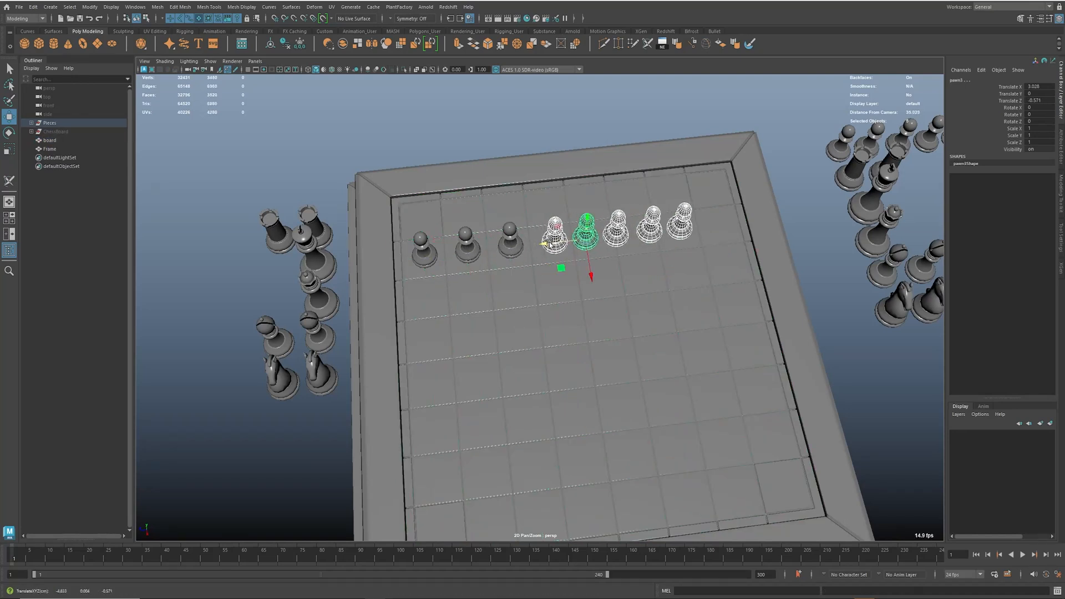
Step: Space the remaining five pawns along Z so that each one stands on its own square
key("ctrl+z")
key("w")
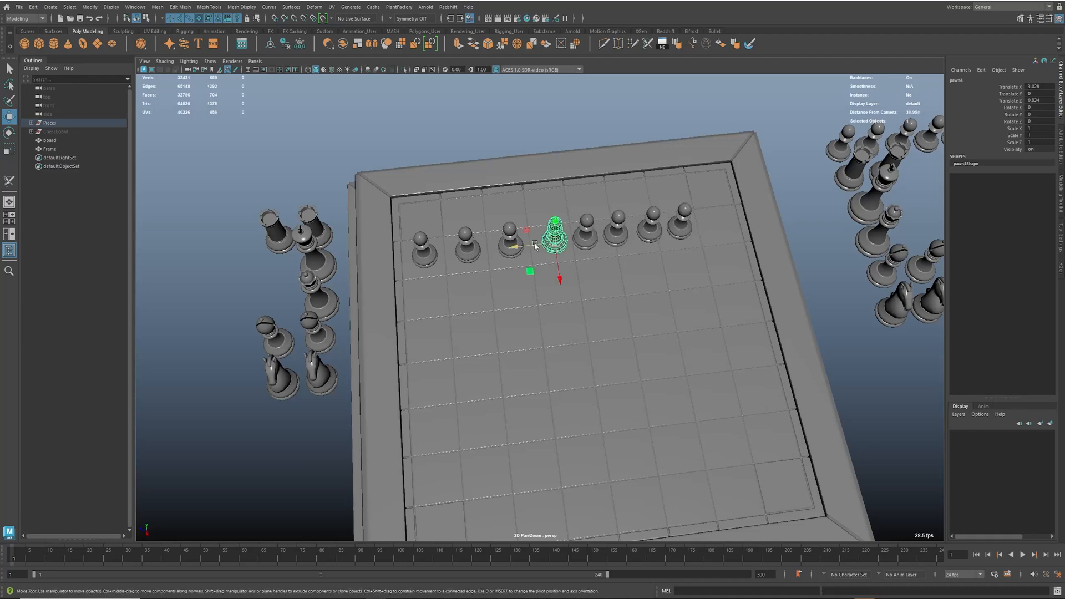
key("ctrl+z")
left_click_drag(547, 250, 665, 232)
left_click(557, 239, "shift")
left_click(603, 222, "shift")
left_click(644, 233, "shift")
left_click(713, 230)
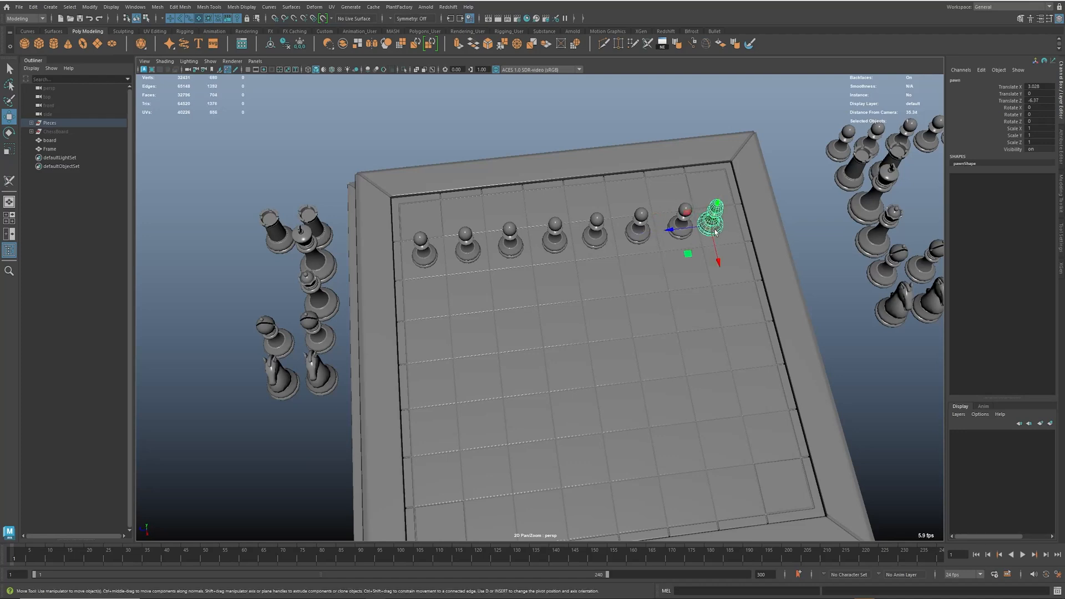
left_click_drag(674, 230, 678, 229)
Step: Move the end pawn along Z onto its own square, and adjust the first four pawns of the row to centre them on their squares
right_click_drag(678, 229, 636, 246, "alt")
left_click_drag(635, 247, 737, 274, "alt")
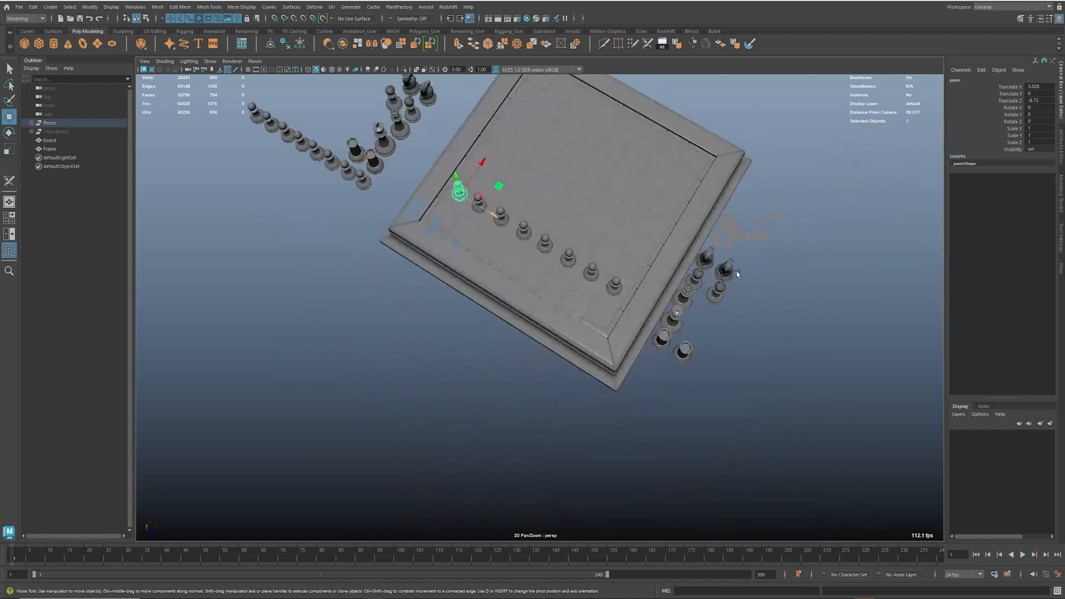
right_click_drag(737, 274, 803, 314, "alt")
left_click_drag(804, 314, 785, 336, "alt")
middle_click_drag(606, 298, 548, 327, "alt")
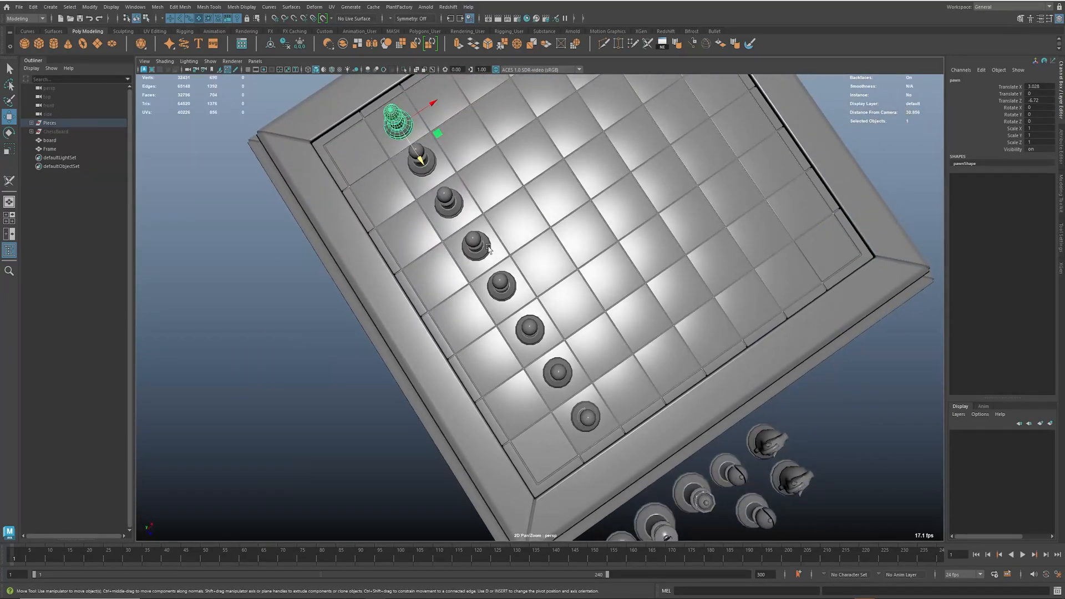
left_click(488, 248)
left_click_drag(504, 252, 511, 255)
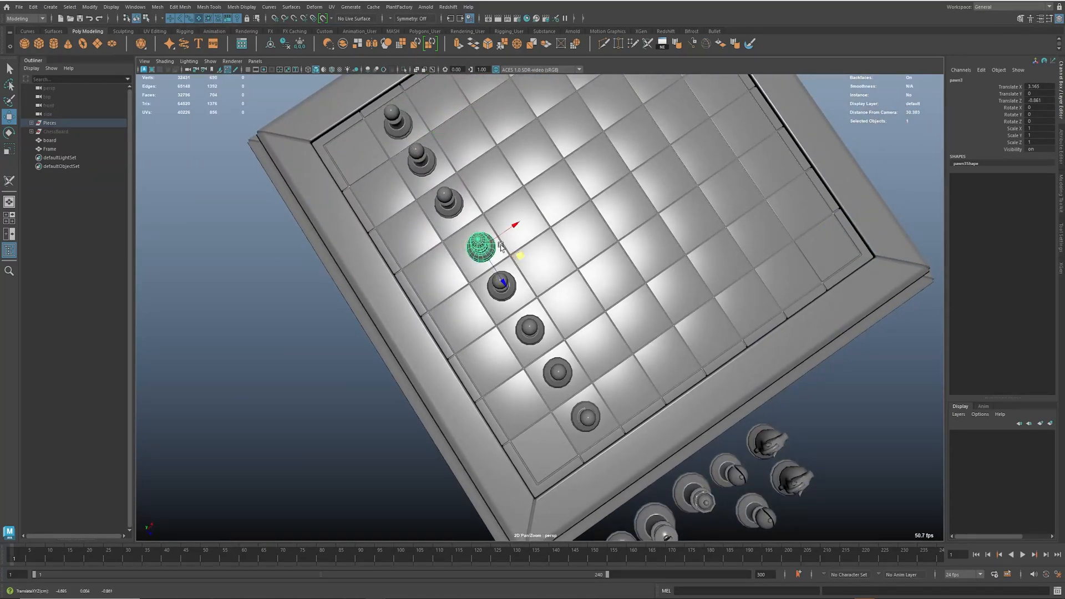
left_click(447, 205)
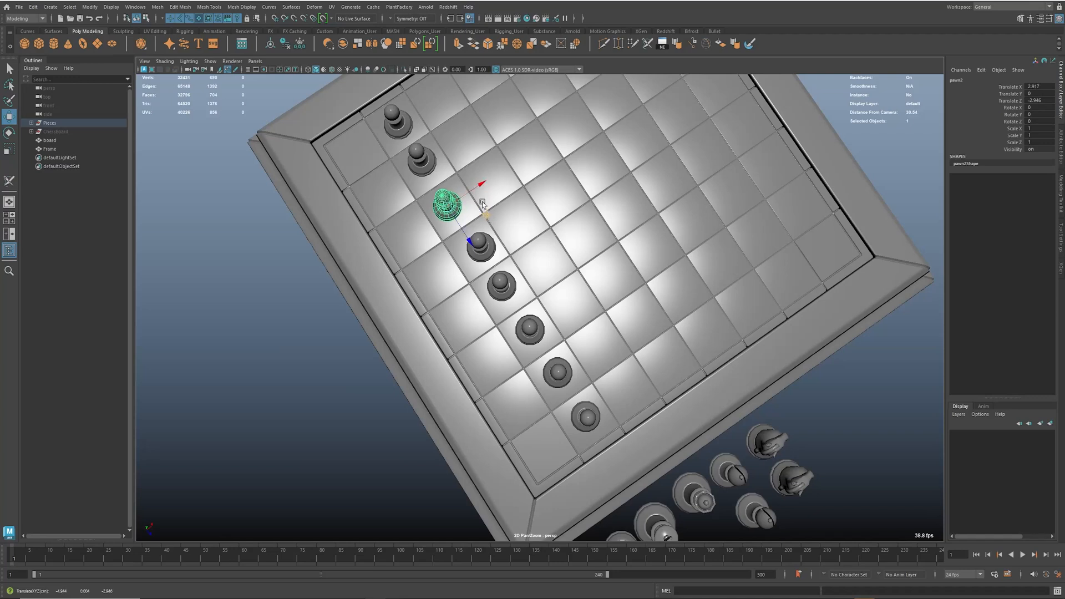
left_click(435, 169)
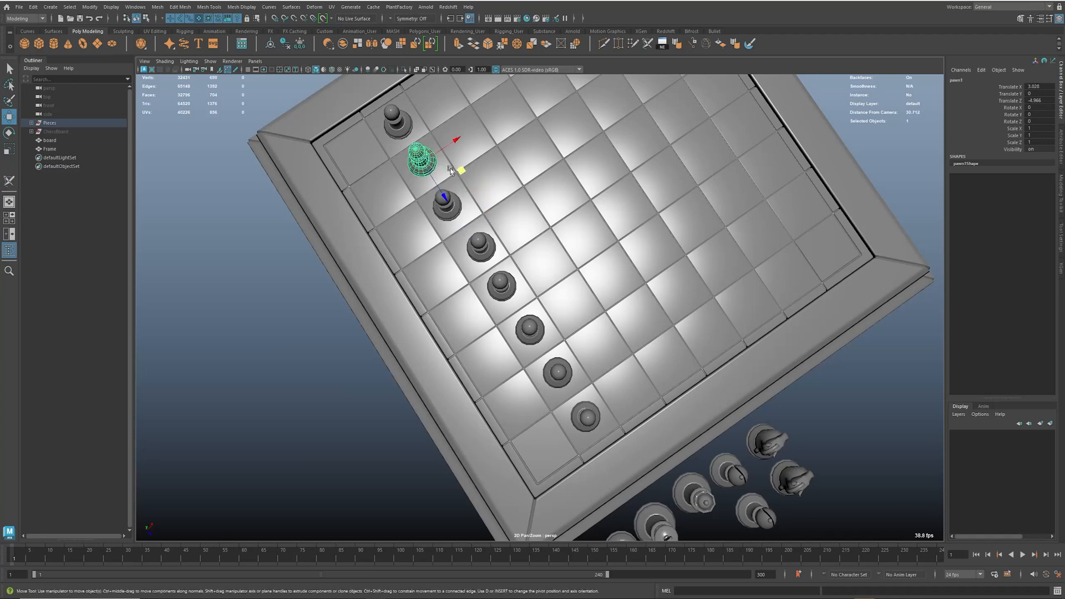
left_click(399, 132)
Step: Adjust the remaining four pawns of the row so that each is centred on its square
left_click(506, 294)
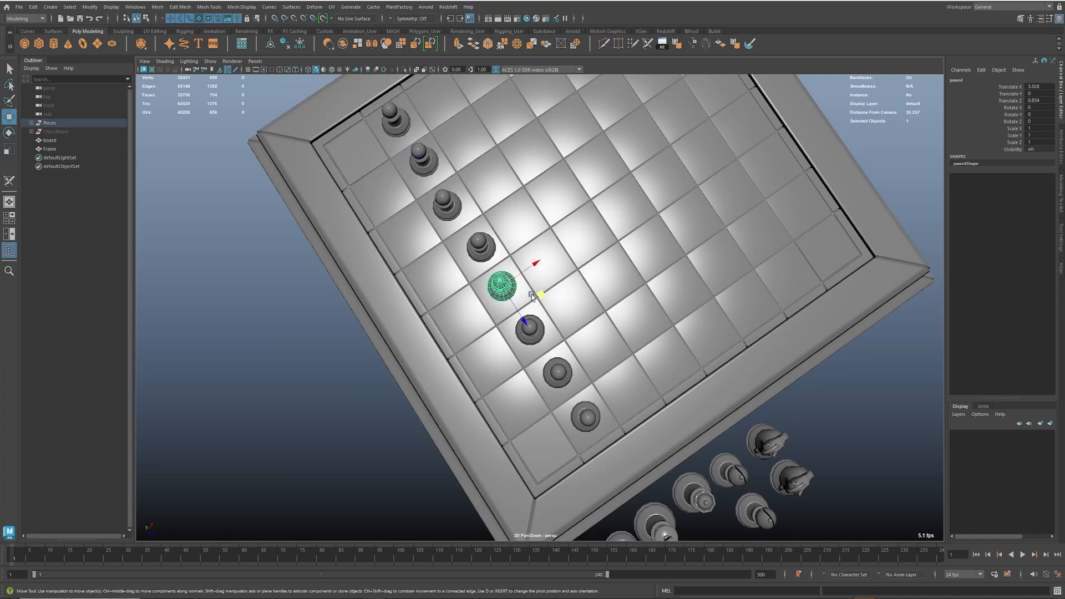
left_click(531, 330)
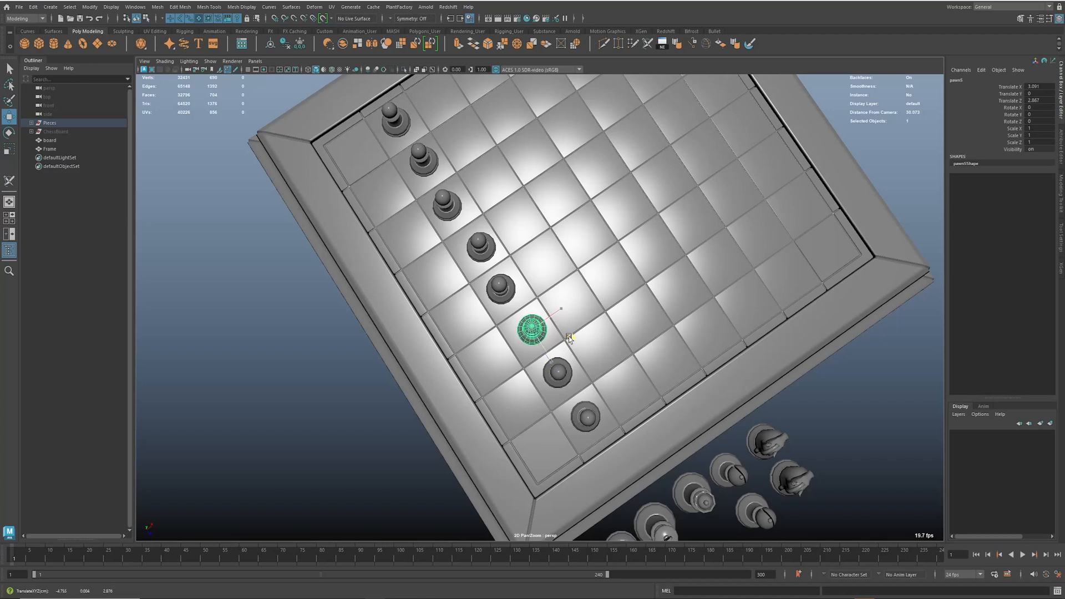
left_click(562, 374)
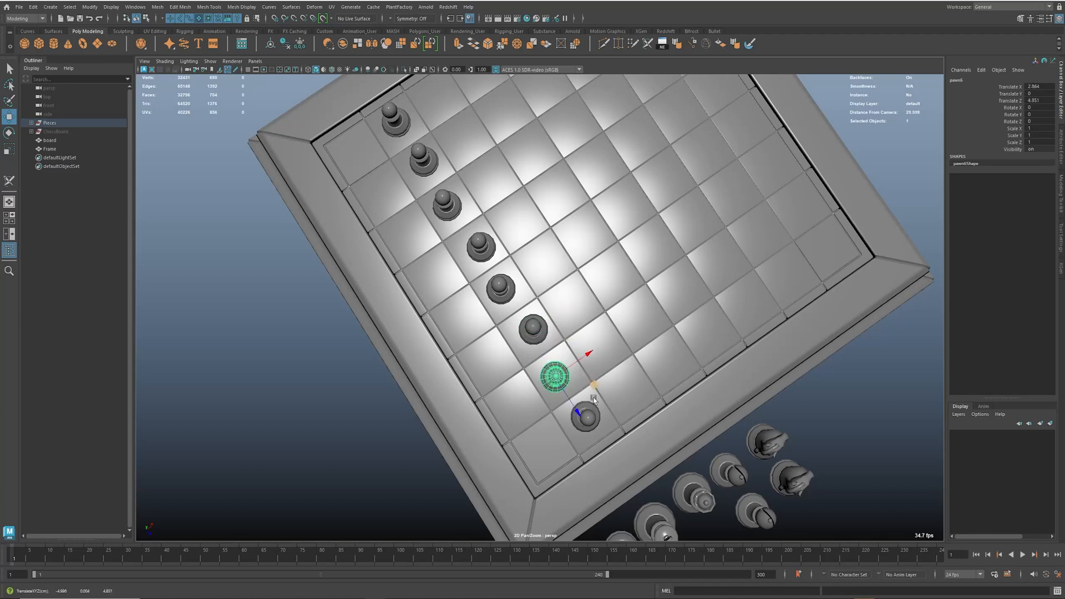
left_click(599, 426)
left_click_drag(623, 424, 626, 425)
Step: Place the two rooks on the corner squares of the back row behind the pawns
left_click_drag(627, 425, 619, 383, "alt")
middle_click_drag(619, 384, 624, 472, "alt")
left_click_drag(624, 473, 518, 439, "alt")
left_click_drag(505, 202, 536, 407, "alt")
left_click(588, 464)
key("ctrl+z")
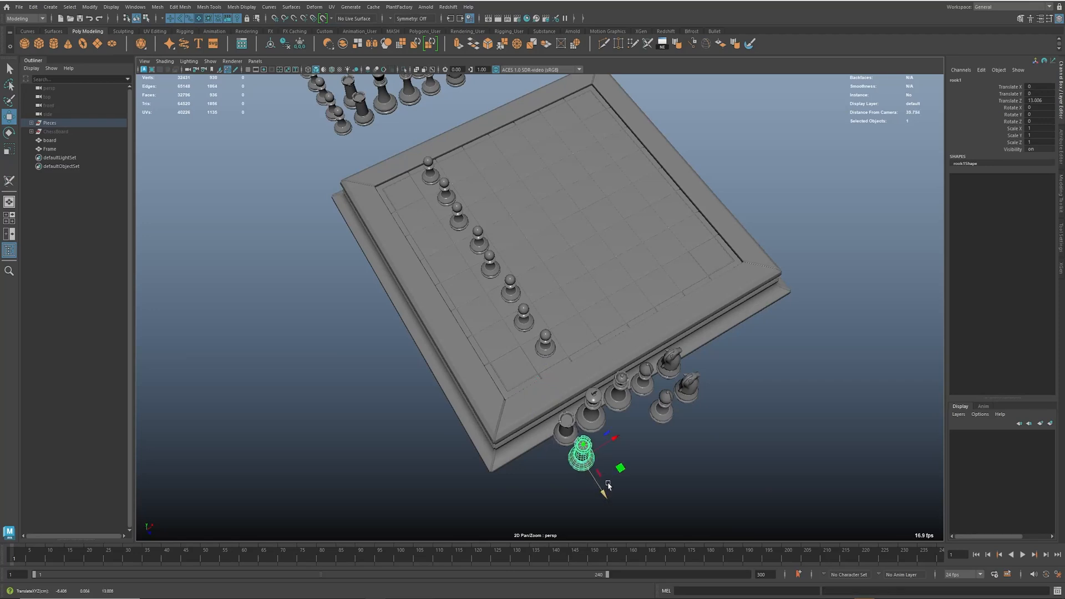
left_click_drag(622, 470, 560, 391)
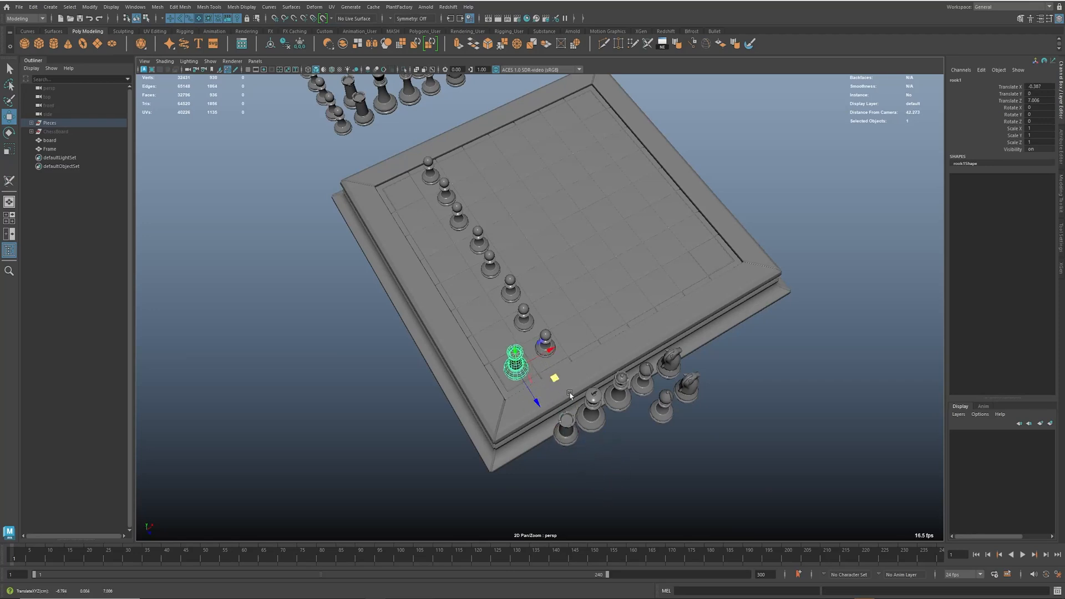
left_click(567, 426)
left_click_drag(602, 444, 441, 202)
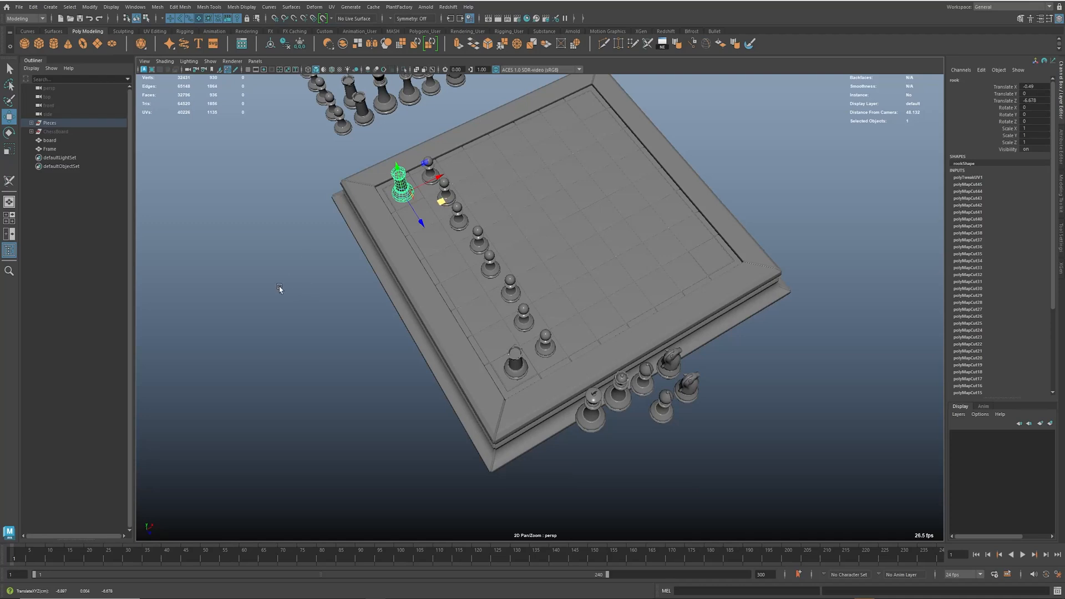
Step: Check the chess board reference in the browser and place the two bishops on the third square from each end of the back row
key("alt+Tab")
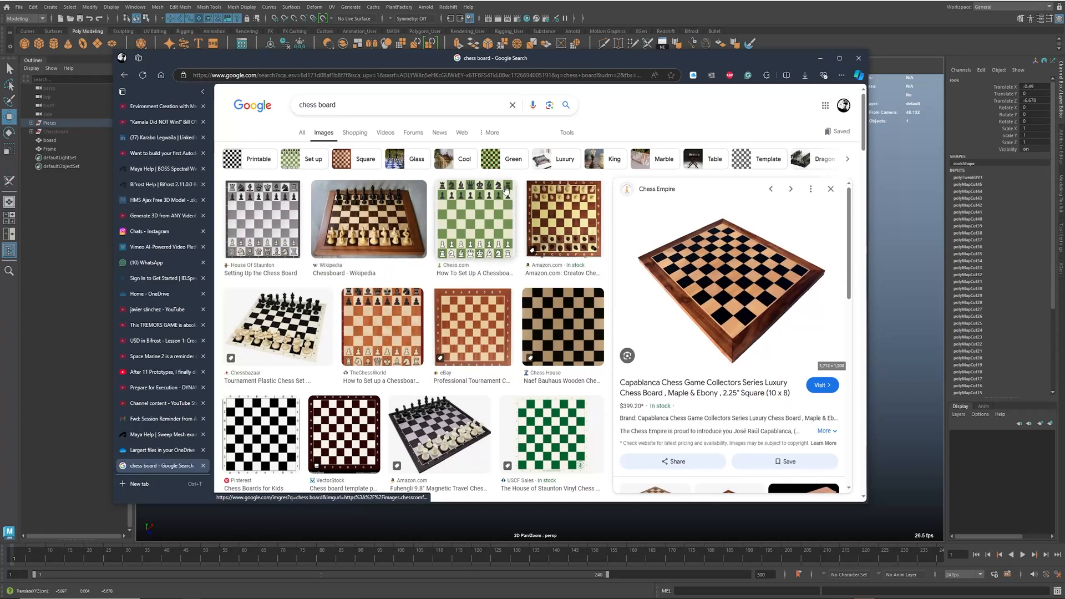
key("alt+Tab")
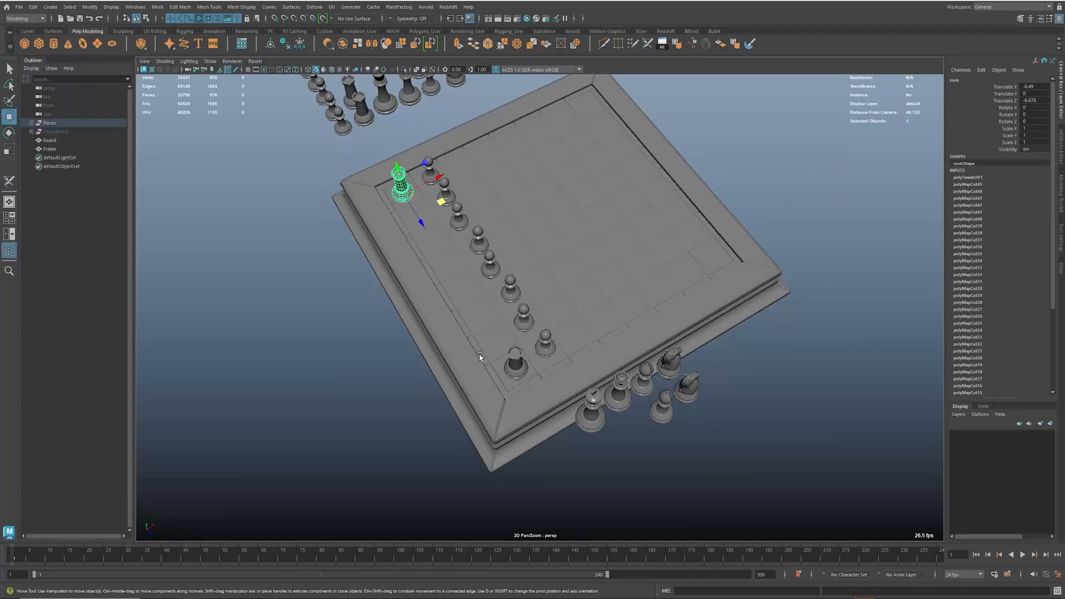
left_click(671, 414)
left_click_drag(701, 423, 533, 349)
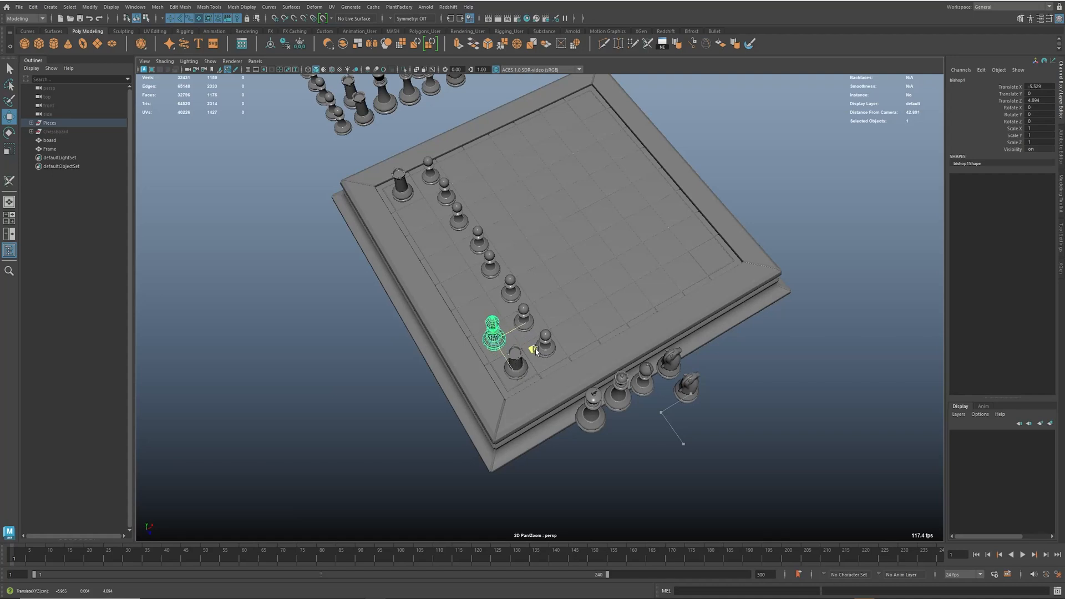
left_click(652, 390)
left_click_drag(685, 396, 456, 223)
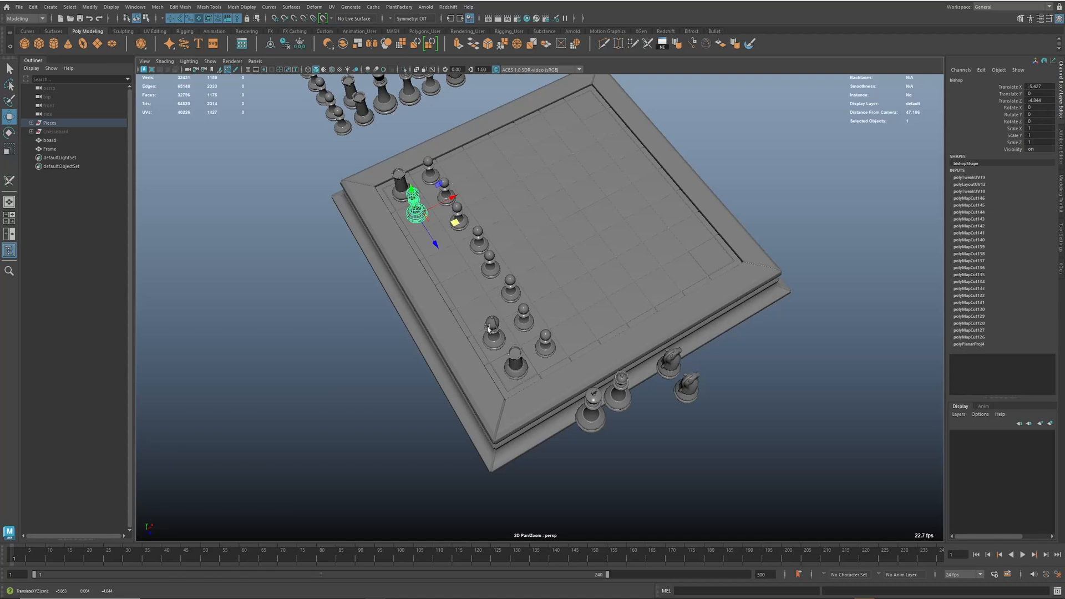
left_click_drag(445, 227, 471, 252)
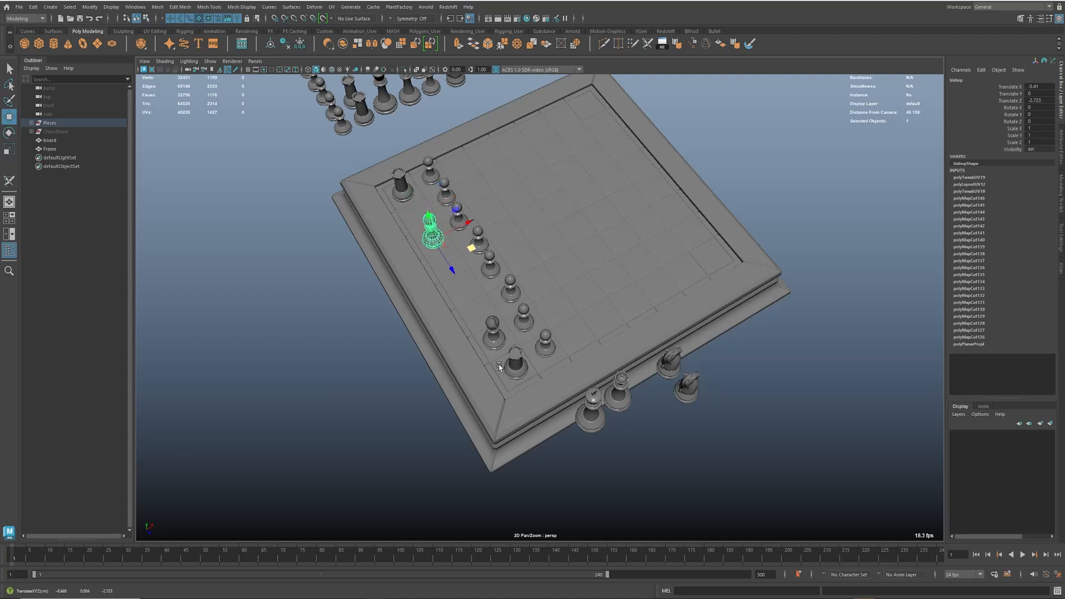
left_click(502, 345)
left_click_drag(502, 347, 484, 318)
Step: Place the two knights on the back-row squares between each rook and bishop
left_click(689, 390)
left_click_drag(706, 400, 536, 351)
left_click(671, 364)
left_click_drag(707, 371, 454, 220)
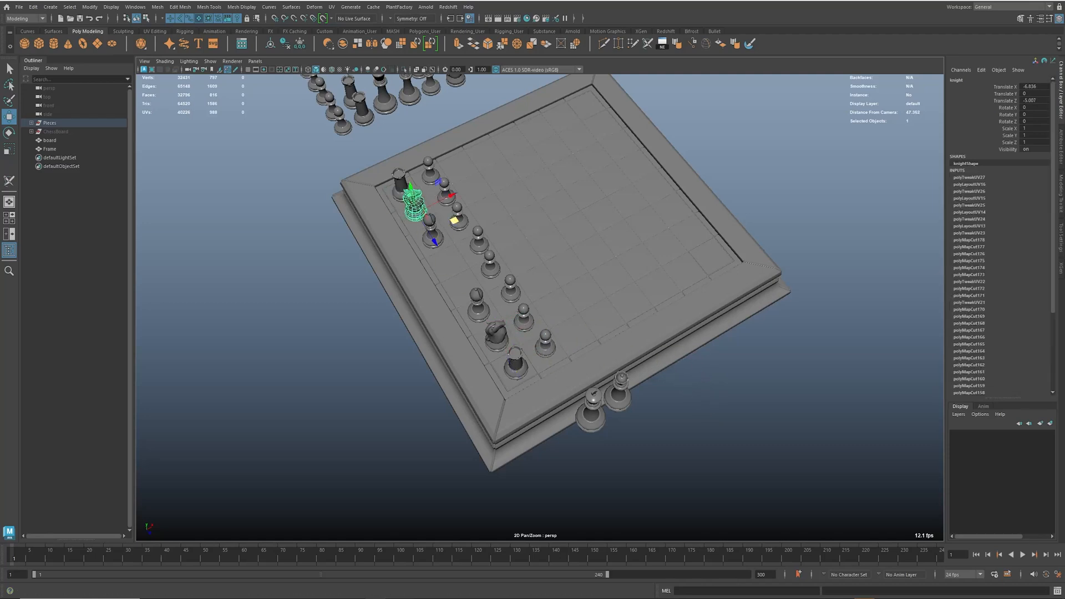
Step: Switch to the browser and examine the chess board reference images for the piece layout
left_click_drag(0, 63, 499, 75)
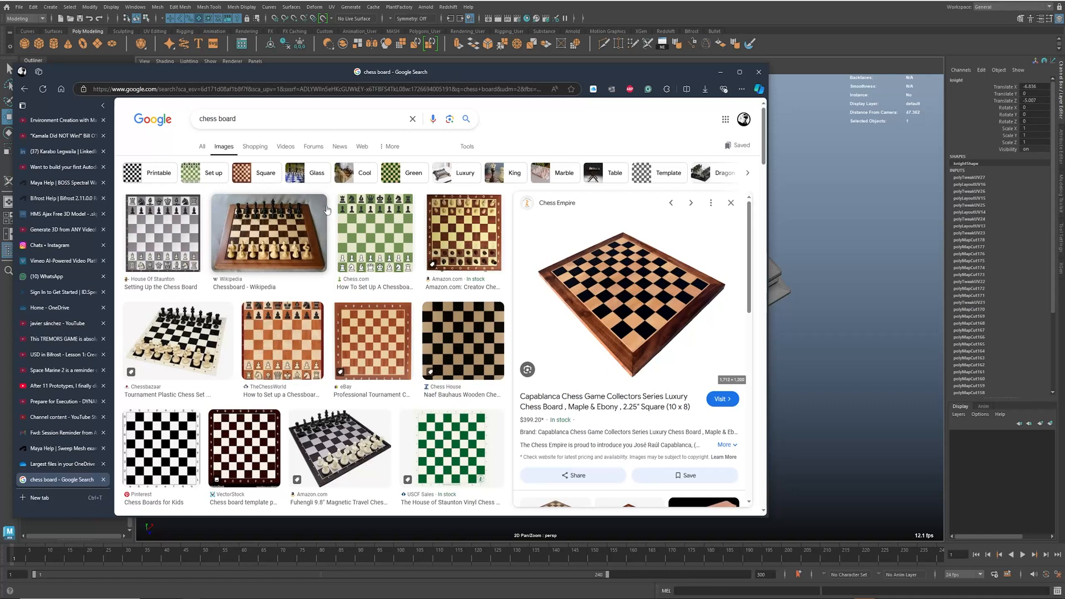
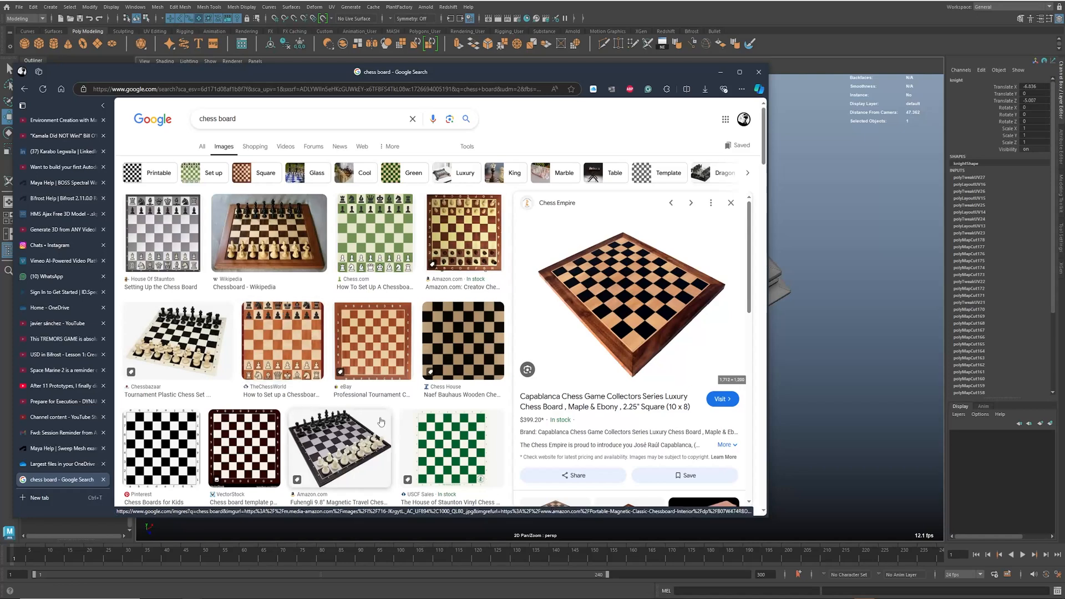
Step: Move the browser reference aside and place the king and queen on the two empty middle squares of the back row
left_click_drag(541, 78, 0, 78)
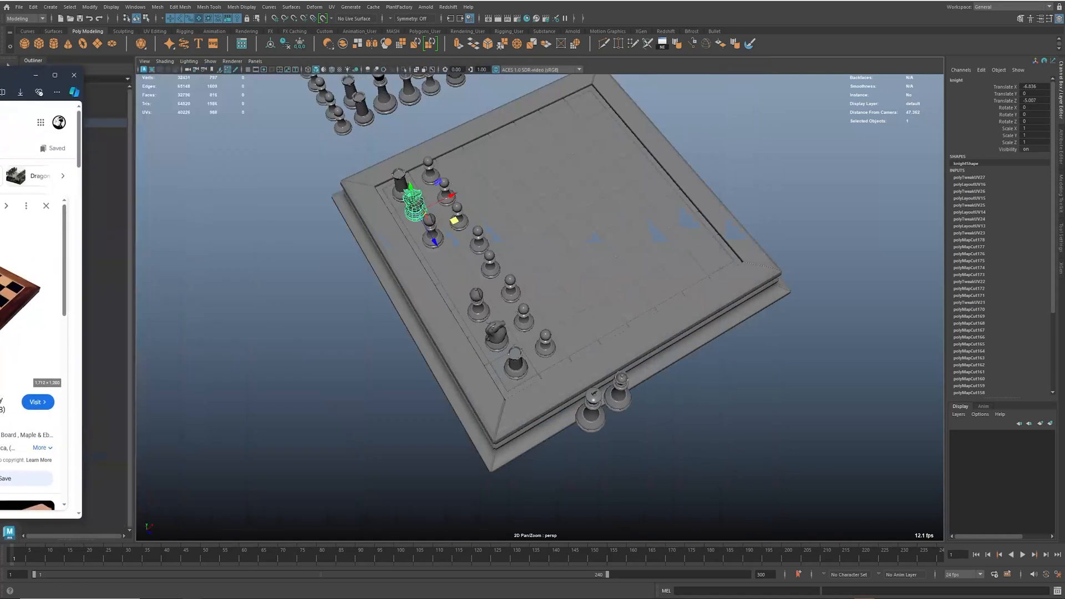
left_click_drag(391, 300, 468, 324, "alt")
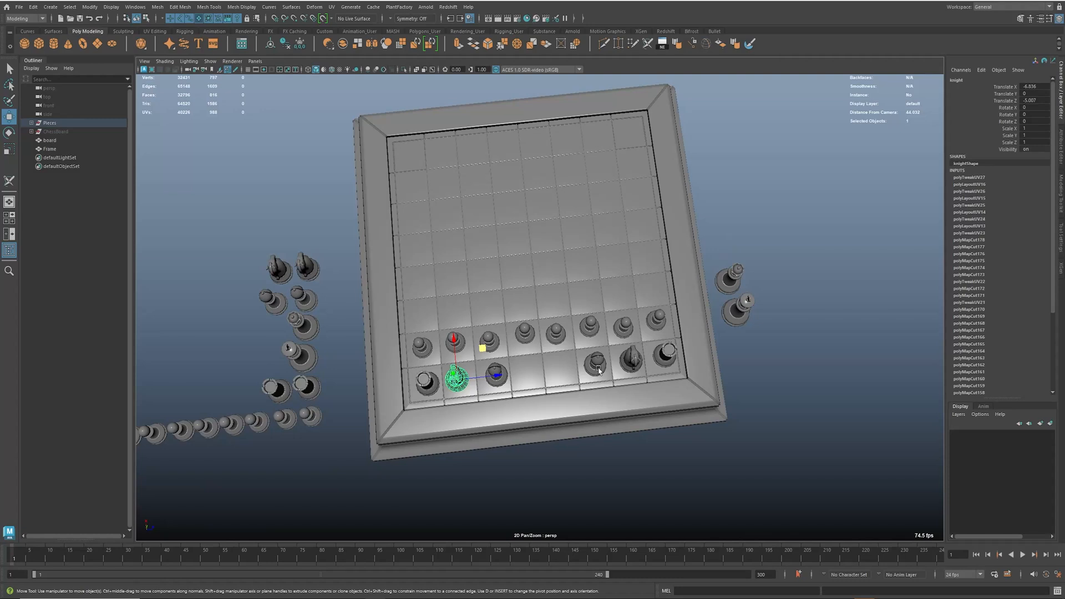
left_click(738, 303)
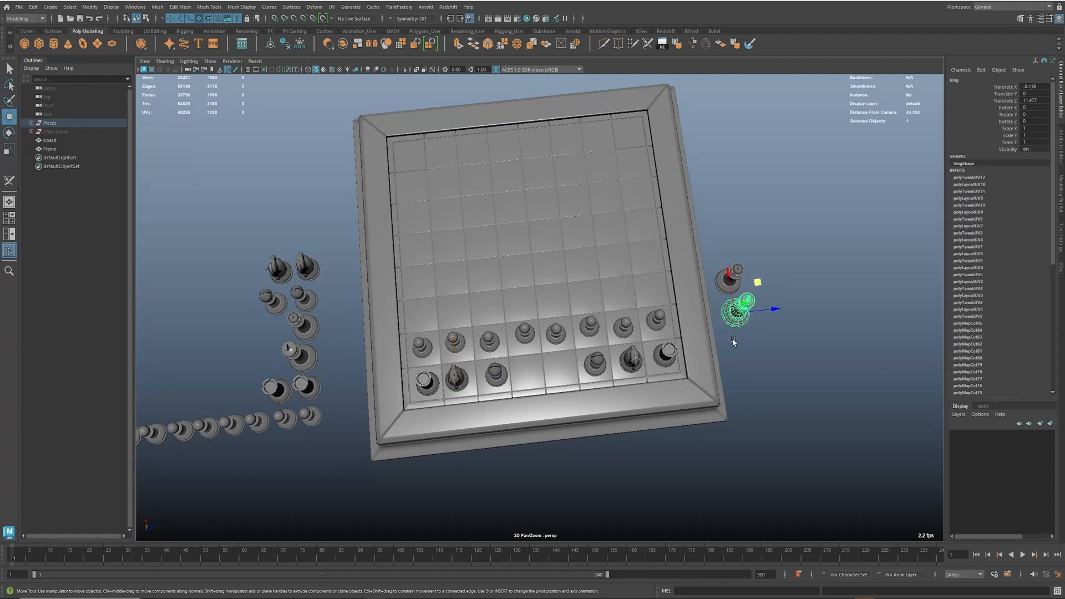
left_click_drag(765, 282, 585, 337)
left_click(723, 282)
left_click_drag(751, 253, 550, 341)
Step: Rotate the two back-row knights slightly around the vertical axis so they face less uniformly
right_click_drag(551, 355, 572, 411, "alt")
middle_click_drag(572, 410, 551, 389, "alt")
left_click(652, 366)
key("e")
left_click_drag(665, 393, 664, 396)
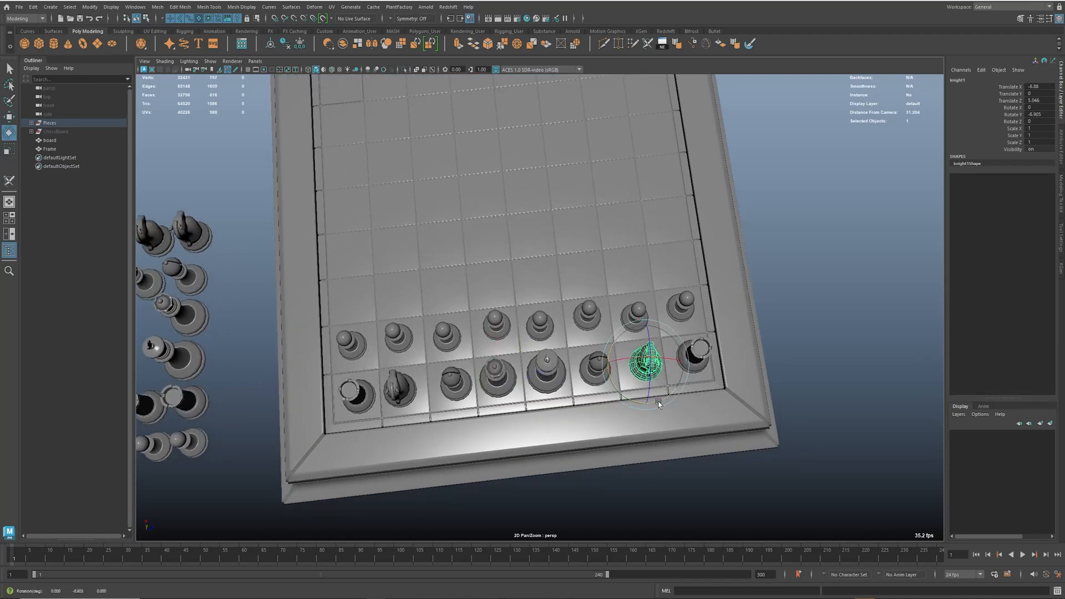
left_click(402, 396)
mouse_move(419, 417)
left_mouse_down()
mouse_move(430, 411)
mouse_move(435, 423)
left_mouse_up()
Step: Vary the orientation of the two bishops, the queen and the king with small turns around the vertical axis
left_click(452, 391)
left_click(596, 376)
left_click_drag(614, 398, 588, 355)
left_click(505, 390)
left_click(557, 369)
Step: Rotate the two corner rooks around the vertical axis, one to about 77 degrees and the other to about -22 degrees
left_click(392, 402)
left_click_drag(428, 420, 442, 338)
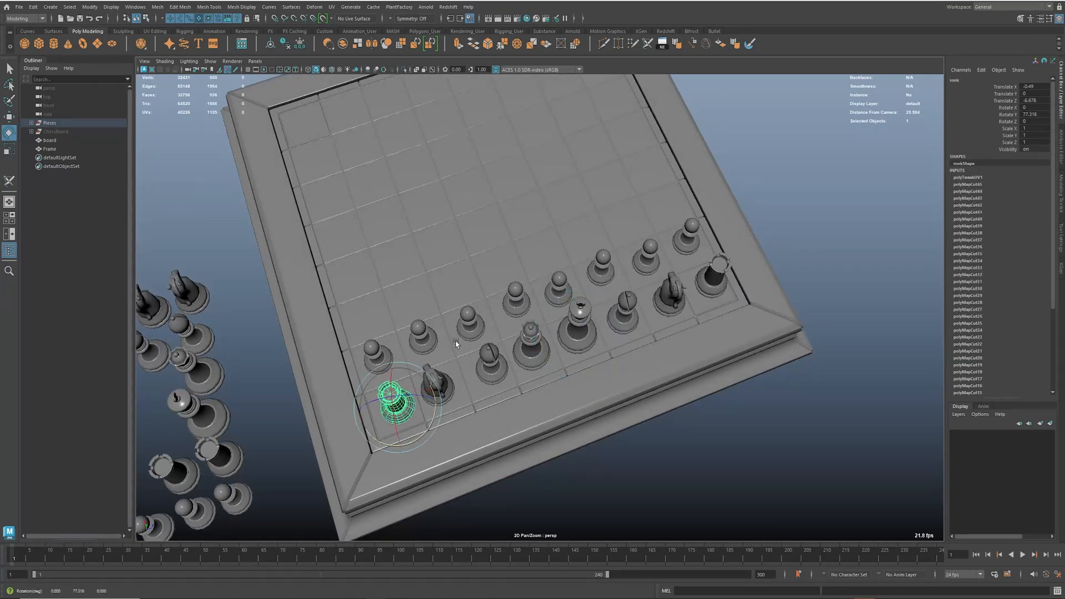
left_click(720, 281)
left_click_drag(733, 308, 725, 313)
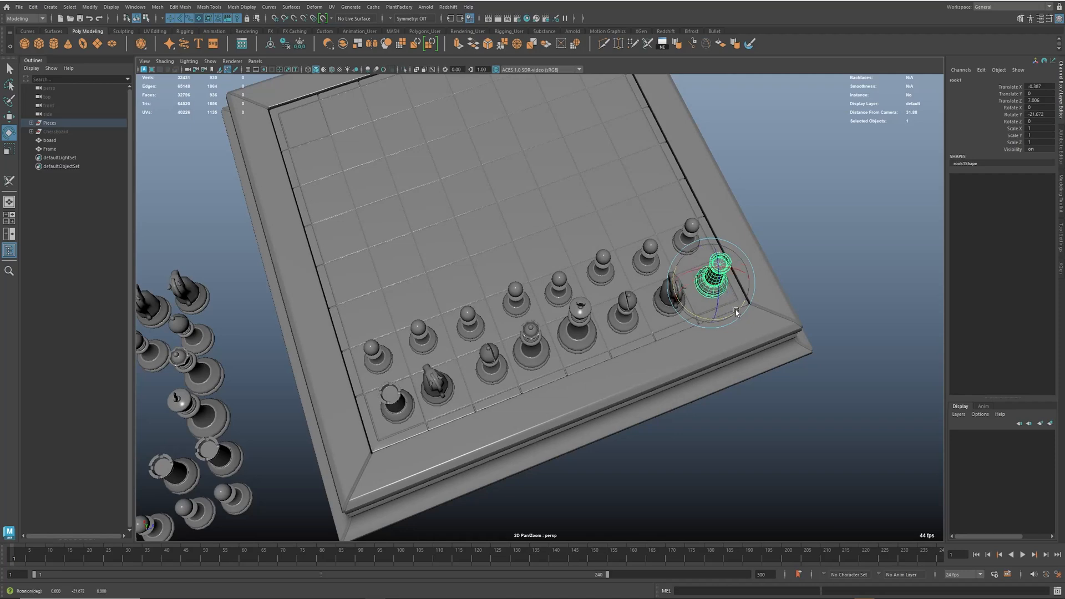
Step: Move the second set of eight pawns together onto the second row at the opposite end of the board
scroll(553, 316, "down", 5)
left_click_drag(553, 314, 788, 280, "alt")
middle_click_drag(788, 279, 657, 314, "alt")
left_click_drag(590, 228, 780, 281)
scroll(715, 280, "down", 2)
key("w")
left_click_drag(652, 293, 416, 405)
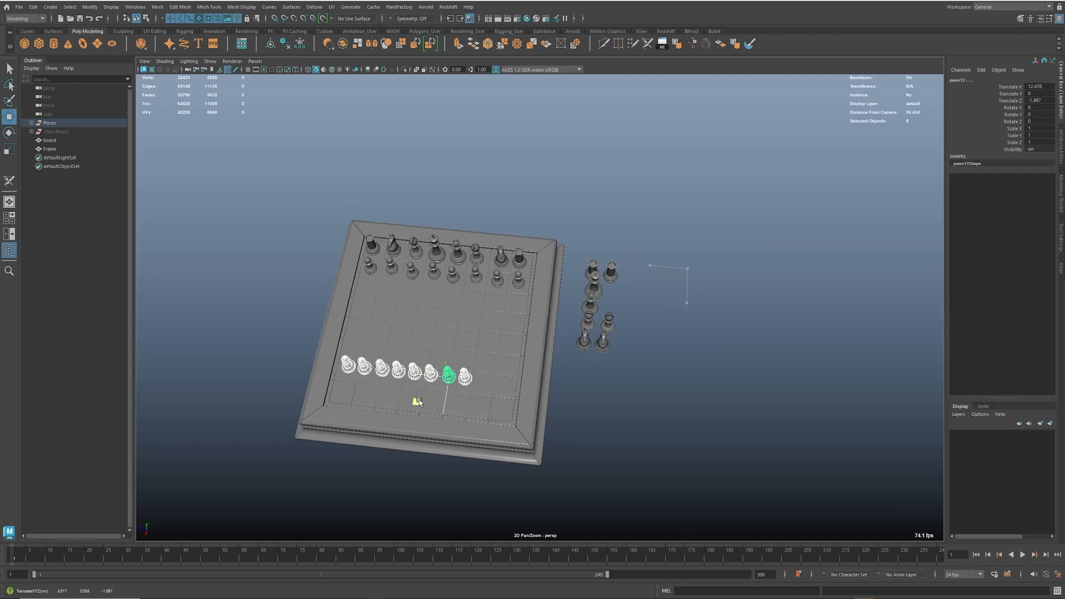
right_click_drag(411, 409, 716, 359, "alt")
Step: Spread the eight pawns of the second set along their row, one per square
left_click_drag(665, 250, 588, 259)
left_click(467, 232, "shift")
left_click_drag(673, 255, 688, 254)
left_click(514, 240, "shift")
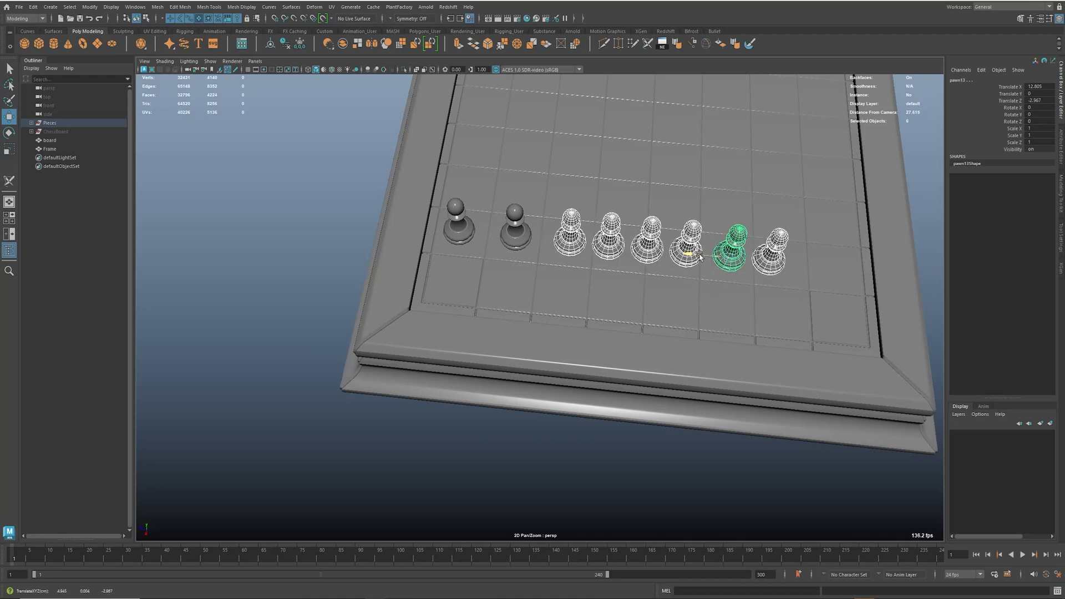
left_click(556, 243, "shift")
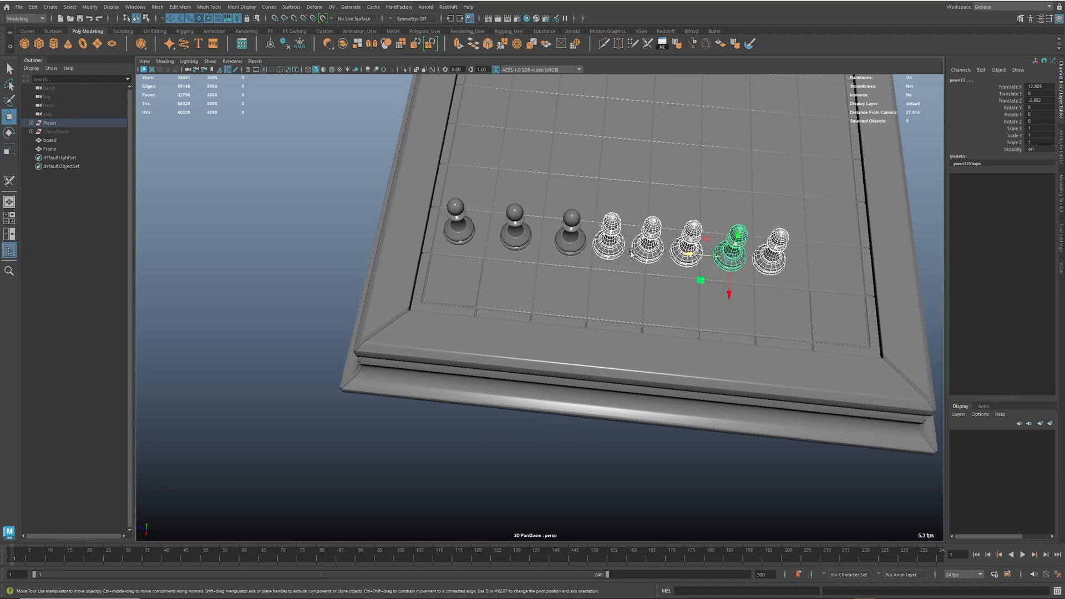
left_click_drag(674, 251, 806, 263)
left_click(625, 240, "shift")
left_click(690, 257, "shift")
left_click(732, 255, "shift")
left_click(816, 266)
right_click_drag(806, 264, 666, 268, "alt")
left_click_drag(666, 267, 575, 247, "alt")
Step: Nudge the second set's pawns individually to slightly uneven positions within their squares
scroll(538, 250, "up", 2)
left_click_drag(499, 253, 501, 279, "alt")
left_click(527, 289)
left_click(517, 251)
mouse_move(495, 237)
left_mouse_down()
mouse_move(537, 247)
mouse_move(534, 224)
mouse_move(527, 249)
mouse_move(493, 245)
left_mouse_up()
left_click(524, 213)
left_click(517, 233)
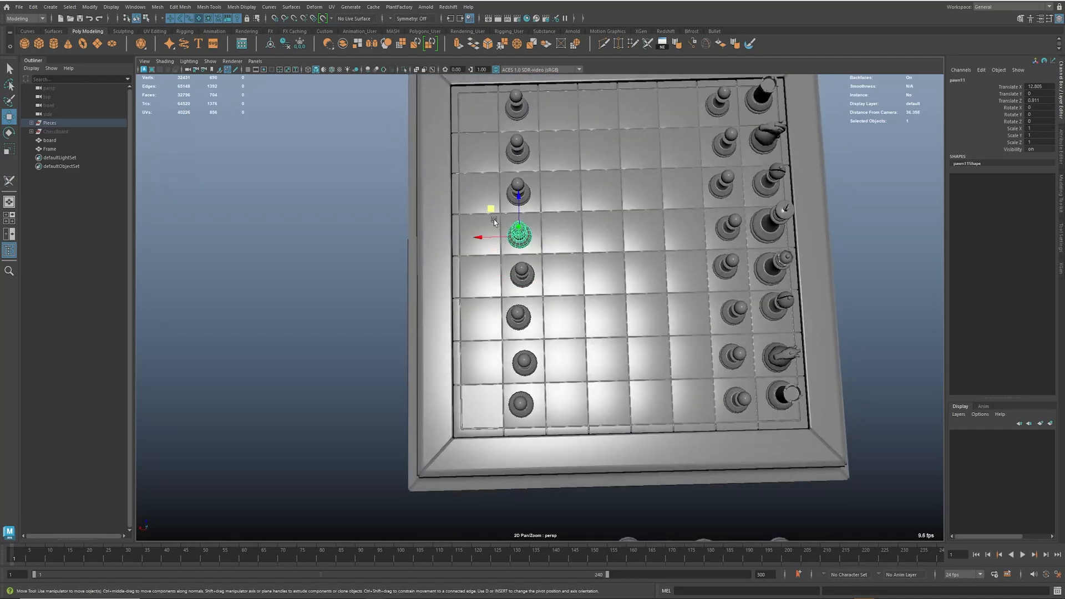
left_click(507, 196)
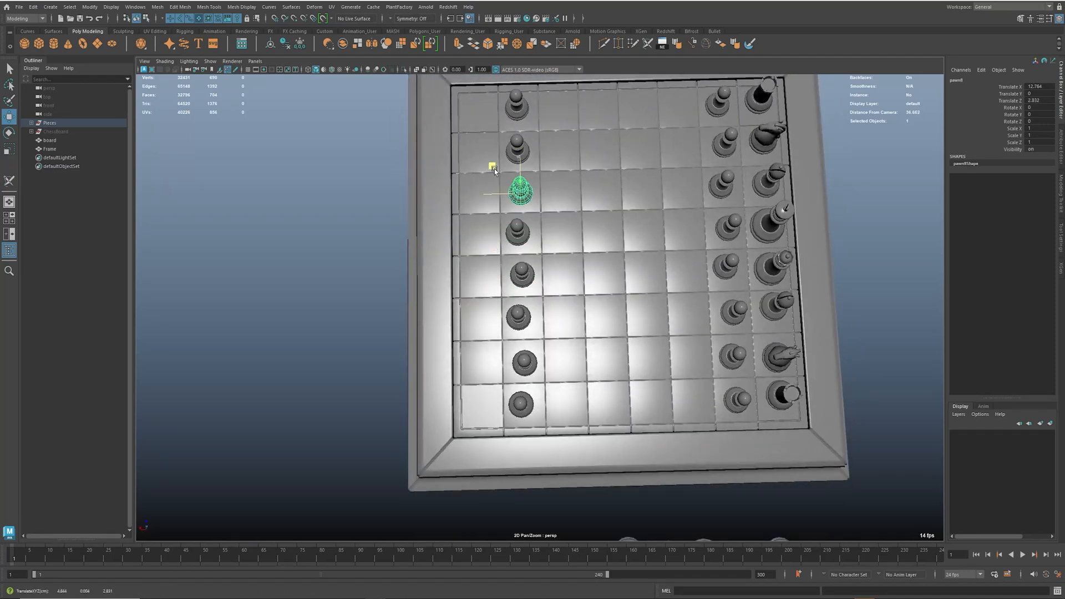
left_click_drag(493, 170, 455, 201, "alt")
left_click(459, 218)
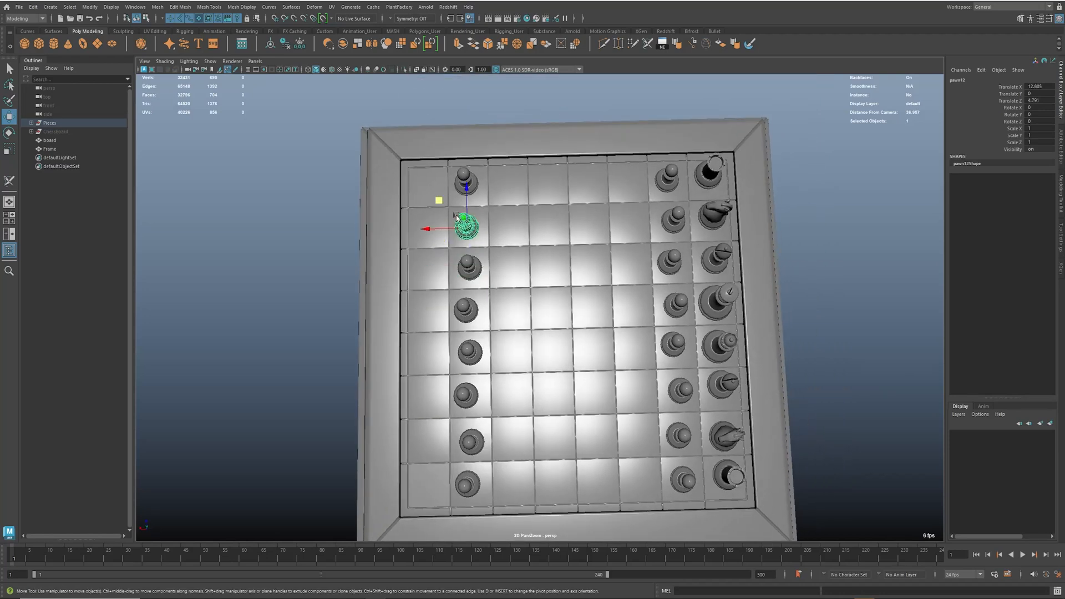
left_click(460, 176)
left_click_drag(438, 157, 443, 160)
Step: Place the second set's two rooks on the corner squares of the empty back row
right_click_drag(629, 376, 554, 373, "alt")
left_click_drag(553, 373, 553, 342, "alt")
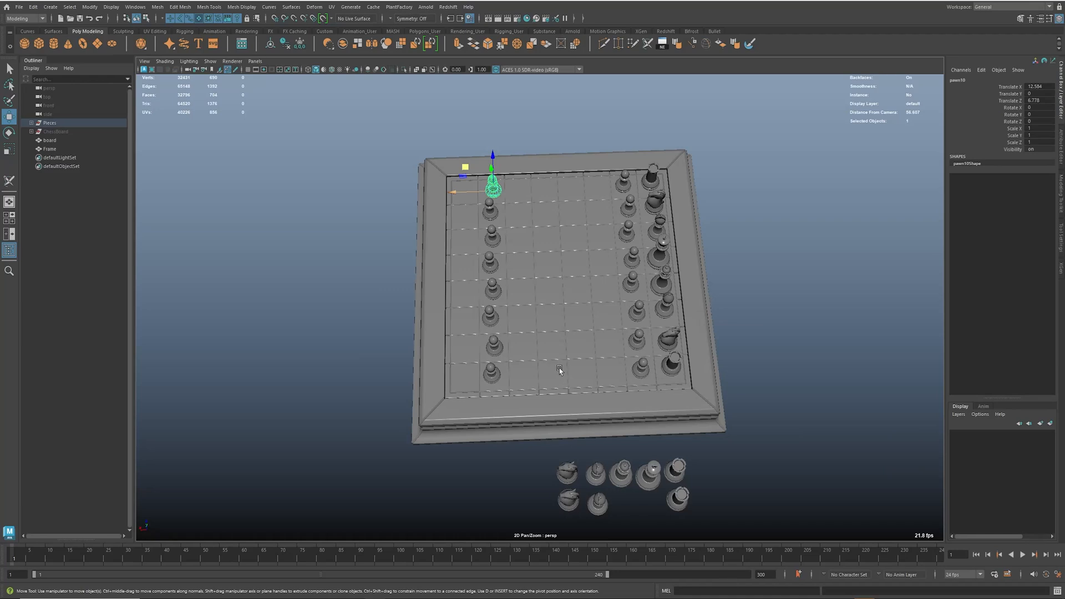
left_click_drag(621, 425, 621, 379, "alt")
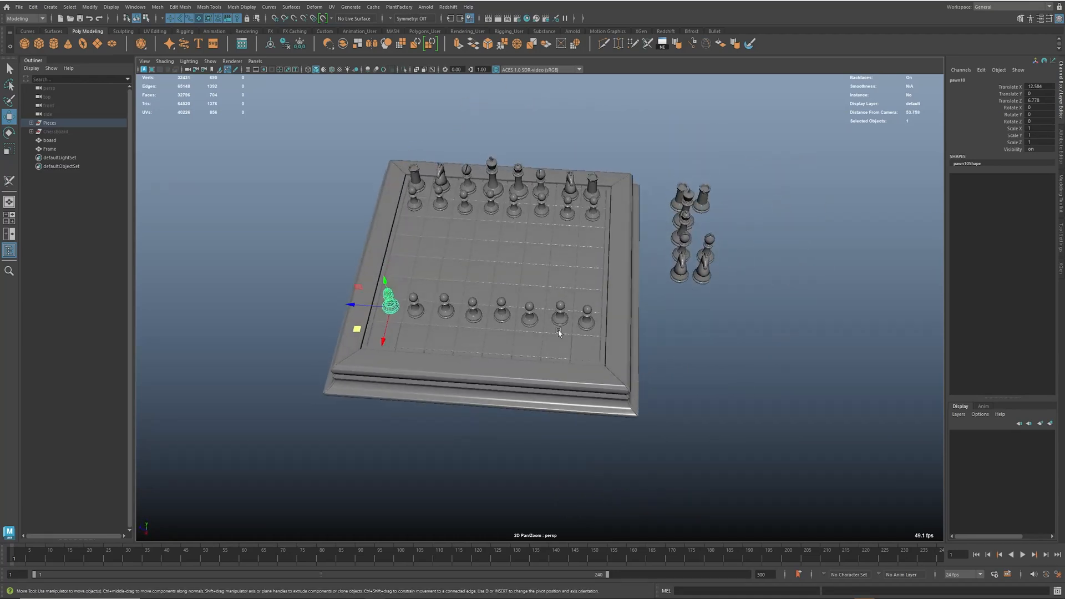
left_click_drag(661, 335, 659, 360, "alt")
left_click(674, 205)
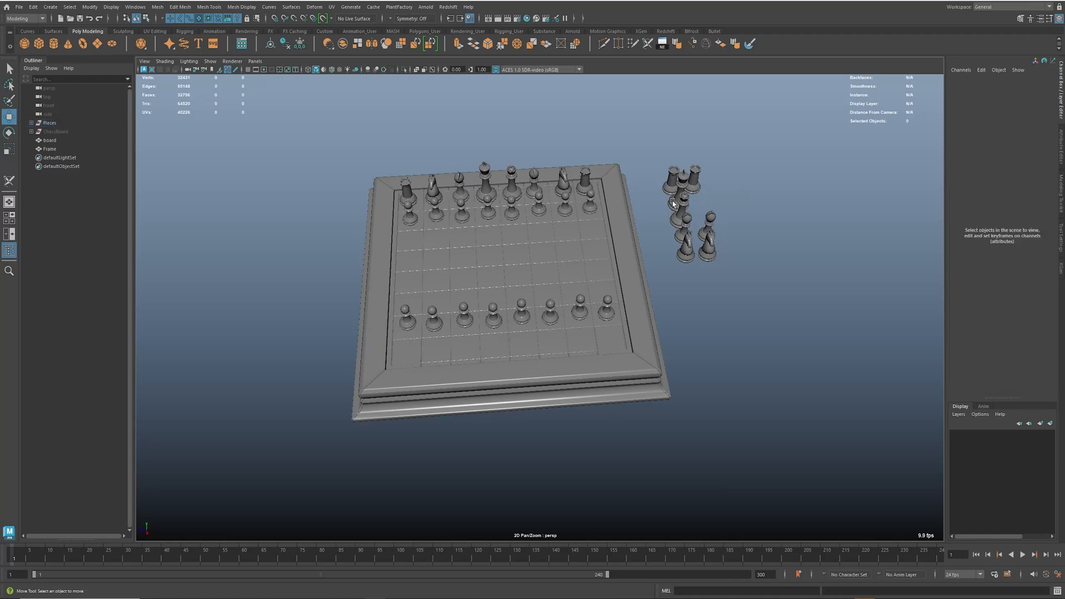
left_click(670, 187)
middle_click_drag(647, 214, 589, 358)
left_click(694, 179)
middle_click_drag(693, 183, 387, 376)
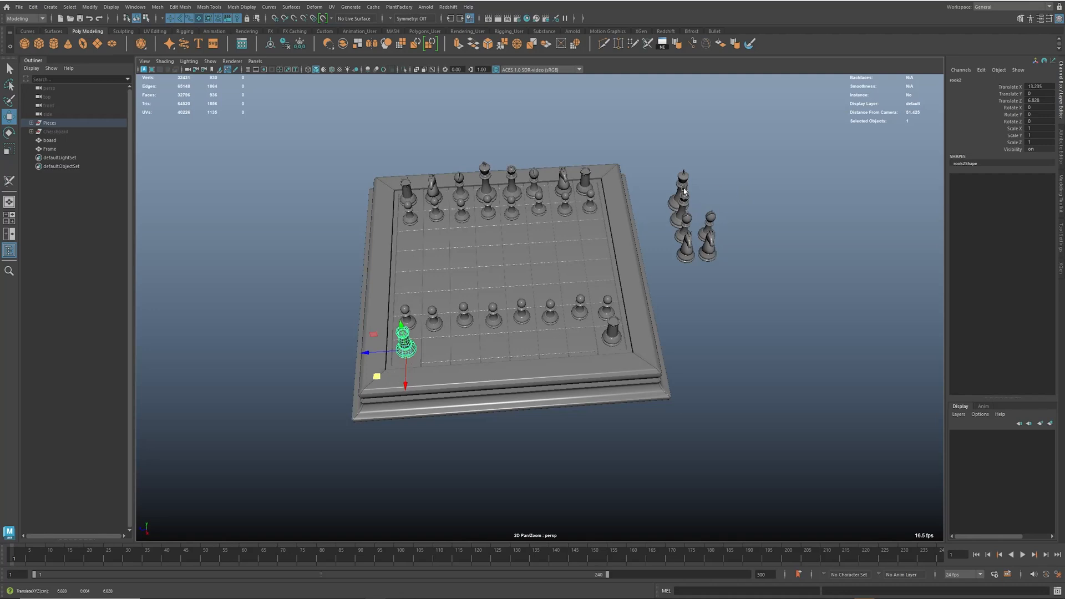
Step: Place the second set's two knights on the back-row squares next to the rooks
left_click(693, 251)
middle_click_drag(693, 252, 560, 367)
left_click(708, 244)
middle_click_drag(686, 278, 415, 375)
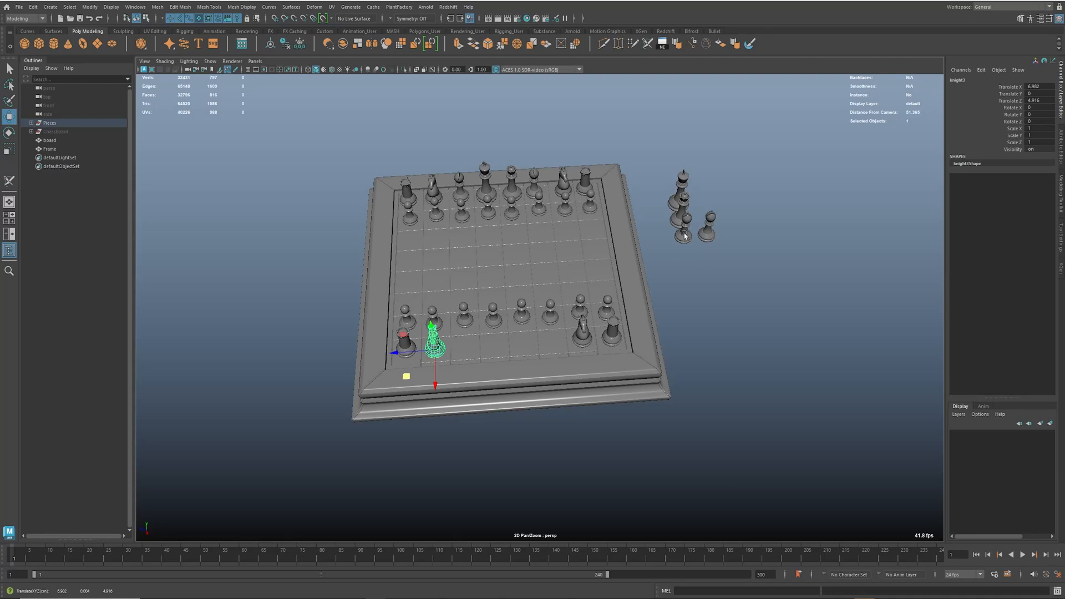
Step: Place the second set's two bishops on the back-row squares beside the knights
left_click(685, 236)
middle_click_drag(657, 264, 436, 372)
left_click(714, 233)
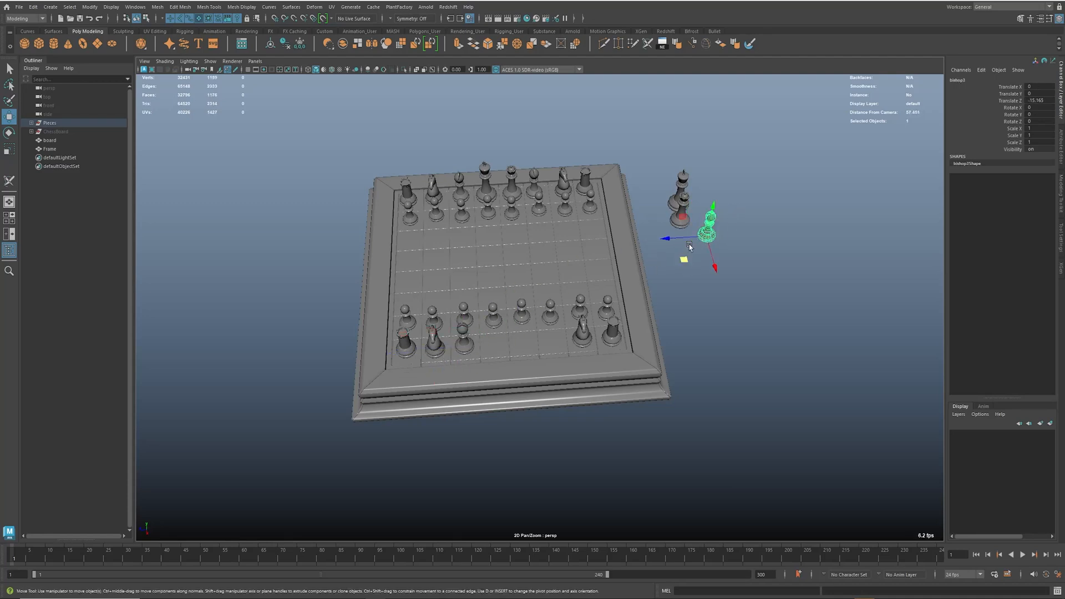
middle_click_drag(683, 260, 529, 364)
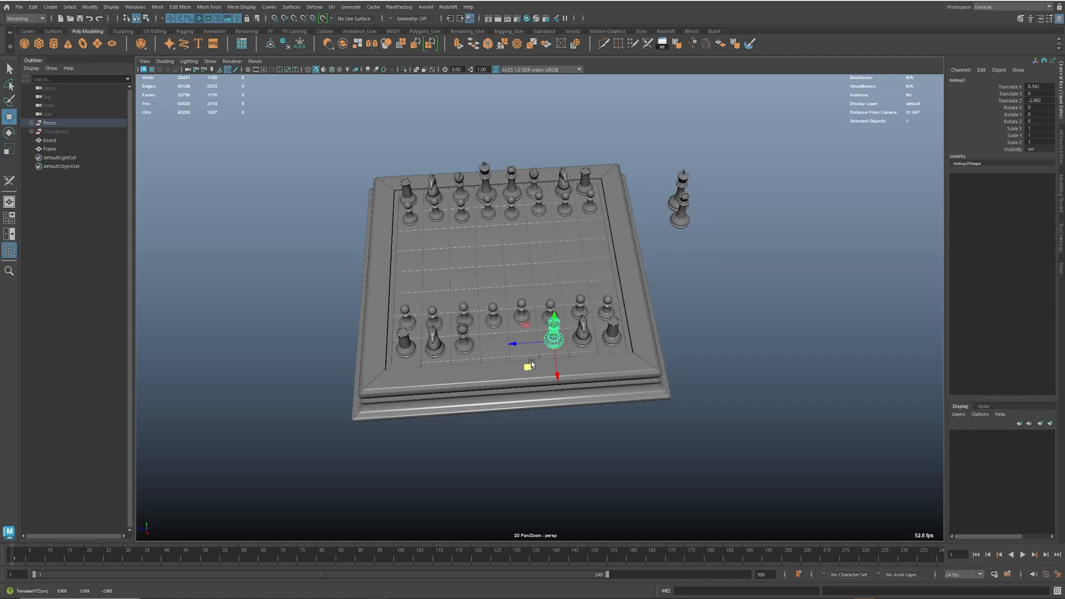
Step: Place the second queen and king on the two middle back-row squares, each facing its counterpart across the board
left_click(676, 228)
middle_click_drag(658, 247, 559, 291)
left_click(686, 201)
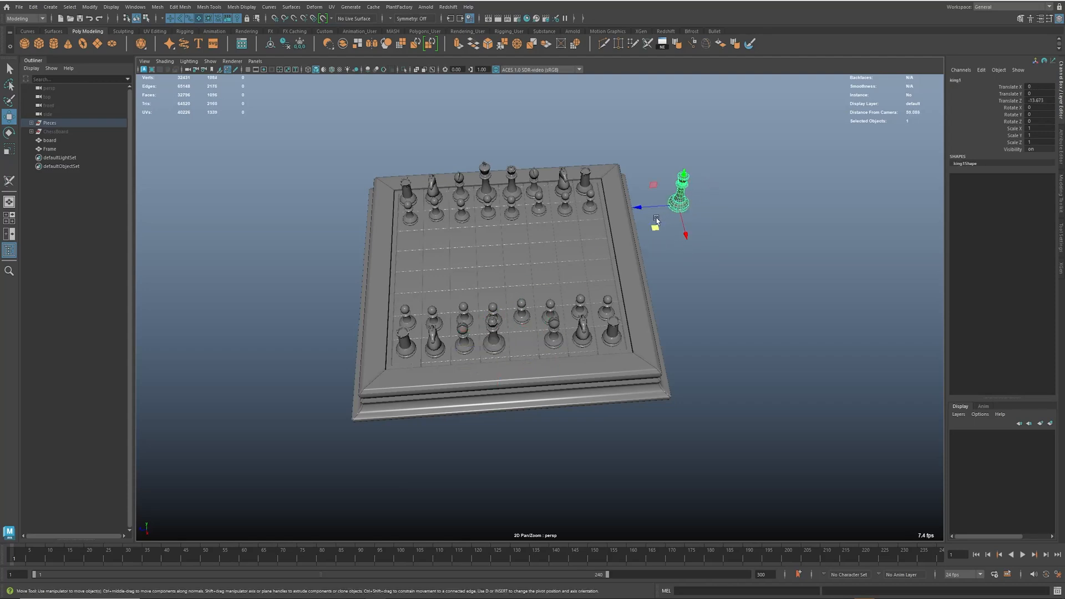
left_click(498, 348)
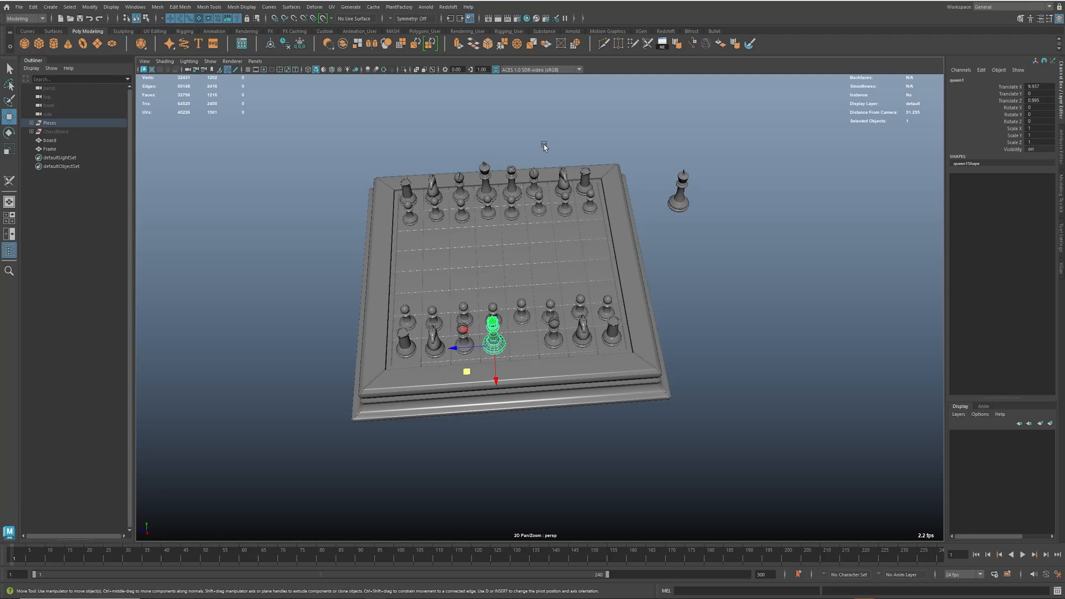
left_click_drag(469, 354, 498, 347)
left_click(682, 203)
left_click_drag(657, 226, 473, 369)
Step: Rotate the second king to about -111 degrees around the vertical axis and select the neighbouring queen for the same variation
scroll(473, 369, "up", 3)
middle_click_drag(474, 369, 569, 327, "alt")
scroll(574, 339, "up", 3)
left_click_drag(593, 357, 390, 317, "alt")
key("e")
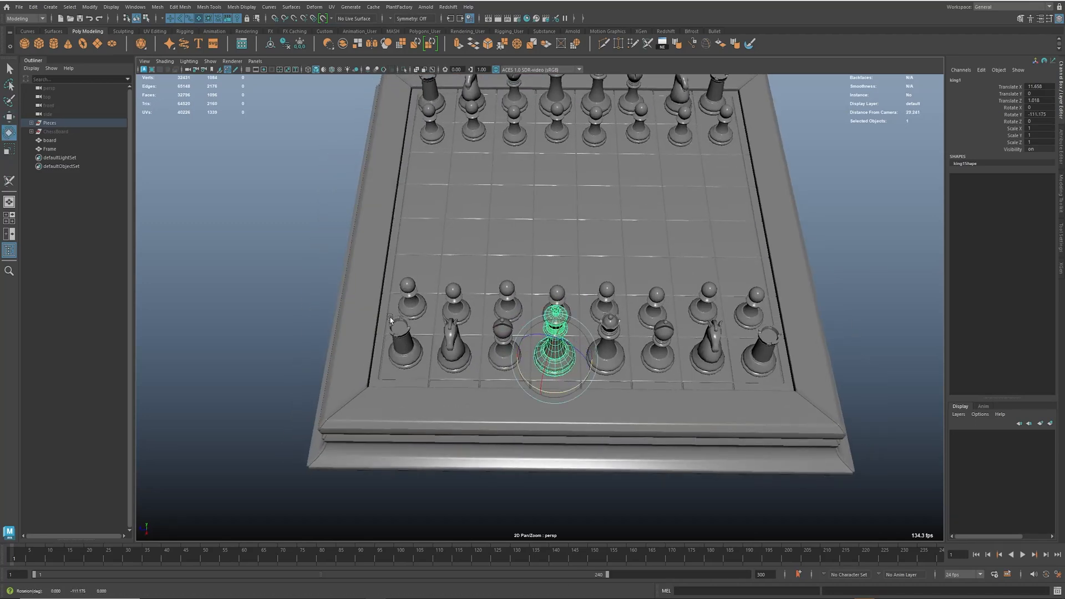
left_click(608, 360)
Step: Vary the vertical-axis rotation of the bishop, knight and rook on the queen's side of the second set
left_click(666, 355)
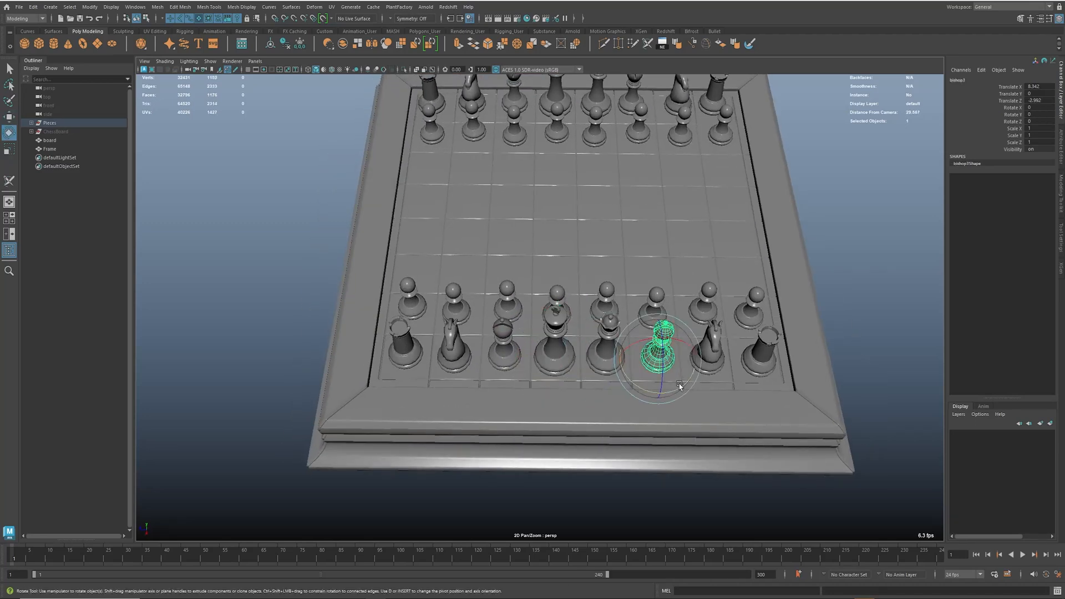
left_click(711, 353)
left_click_drag(698, 393, 677, 402)
left_click(763, 382)
left_click(761, 373)
Step: Rotate the king-side knight to about -185 degrees, the bishop to about -137 degrees, and turn the rook beside them
left_click(468, 362)
mouse_move(481, 378)
left_mouse_down()
mouse_move(357, 386)
mouse_move(472, 380)
left_mouse_up()
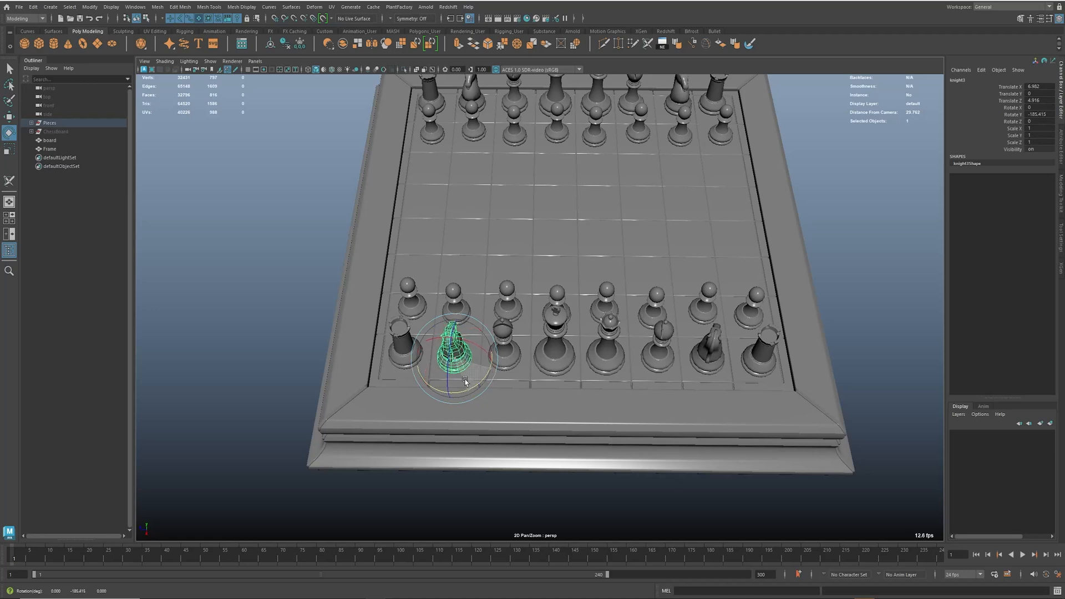
left_click(403, 348)
left_click_drag(408, 352, 453, 294)
left_click(509, 360)
left_click_drag(508, 392, 472, 375)
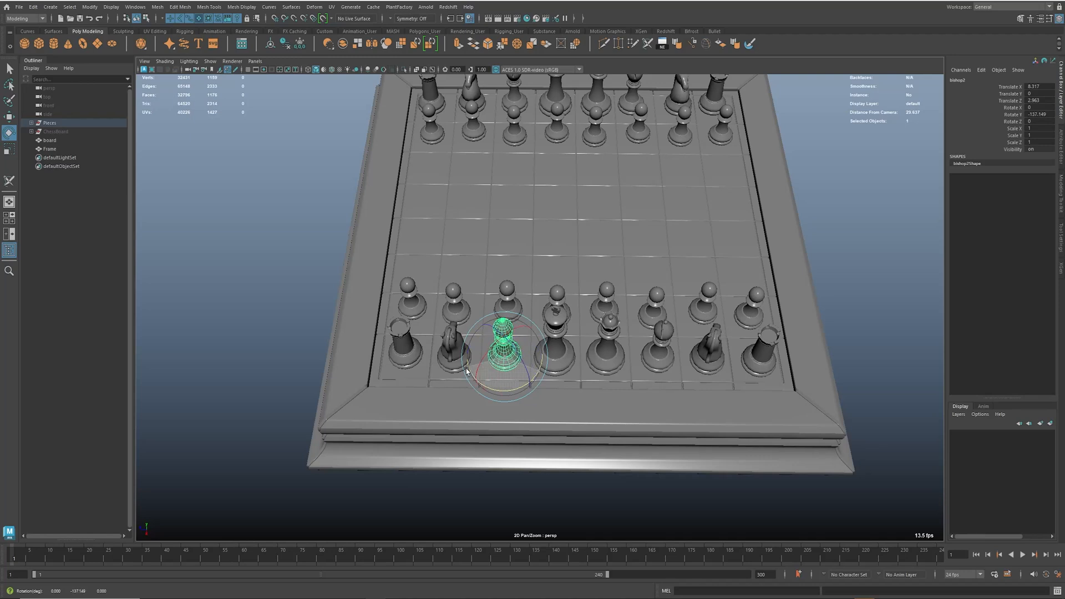
Step: Open the UV Editor and check the UV tile layout of each side's pieces, then close it
left_click_drag(677, 281, 807, 287, "alt")
left_click(798, 294)
mouse_move(569, 342)
left_mouse_down("alt")
mouse_move(701, 292)
mouse_move(584, 336)
left_mouse_up("alt")
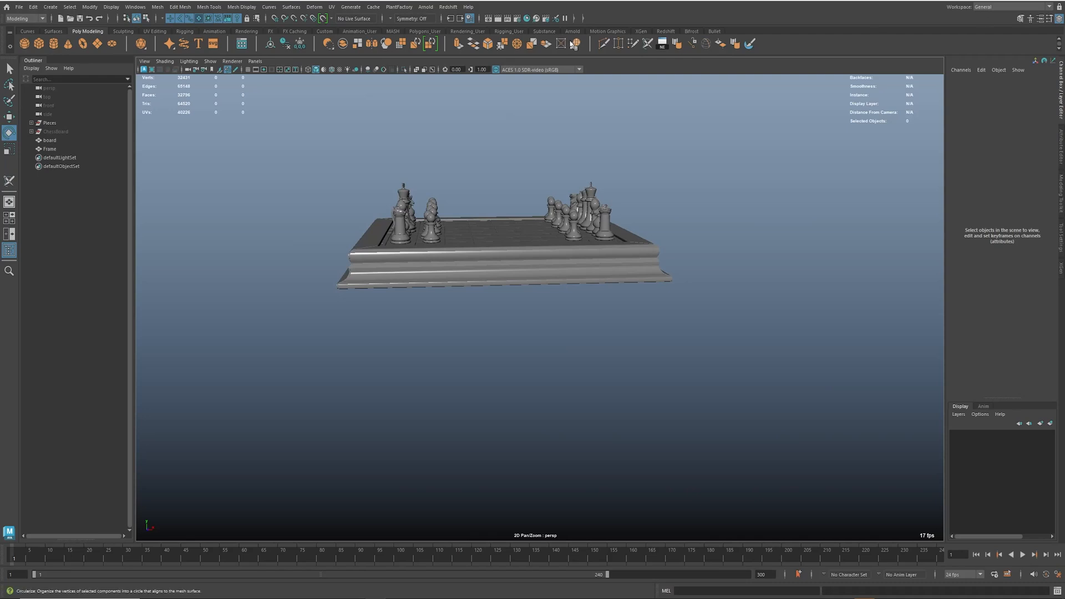
left_click(332, 6)
left_click(348, 24)
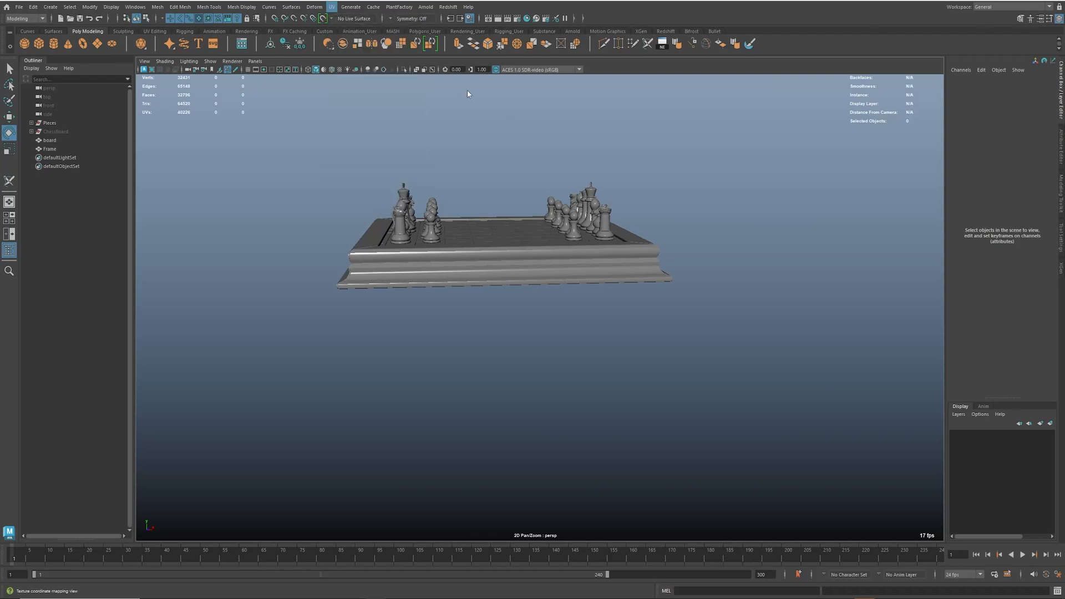
left_click_drag(687, 209, 849, 167)
middle_click_drag(402, 259, 239, 311, "alt")
left_click_drag(328, 279, 426, 286, "alt")
scroll(738, 349, "down", 3)
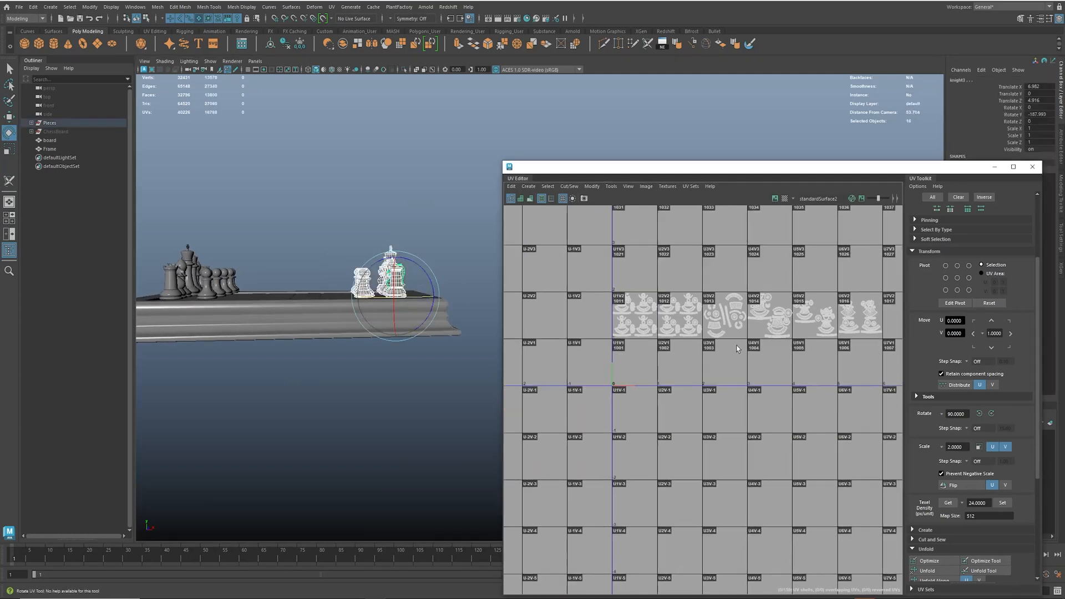
middle_click_drag(225, 240, 317, 225, "alt")
left_click_drag(262, 221, 343, 272)
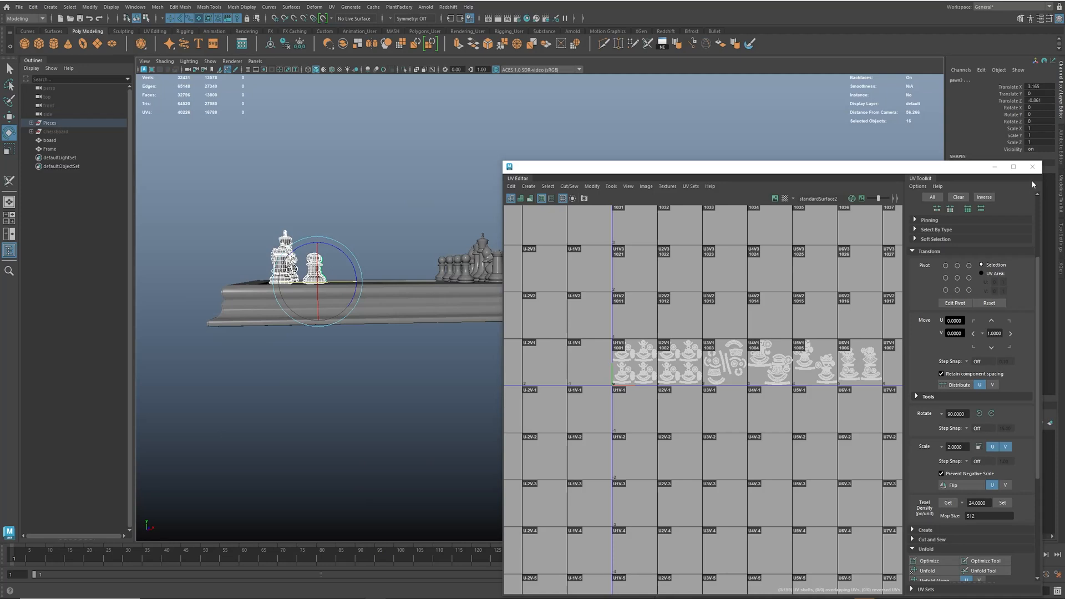
left_click(1032, 167)
Step: Select all the chess pieces, the board and the frame and freeze their transformations
left_click_drag(913, 213, 746, 290, "alt")
middle_click_drag(747, 290, 675, 278, "alt")
right_click_drag(674, 278, 785, 273, "alt")
left_click(776, 281)
left_click_drag(775, 283, 756, 285, "alt")
middle_click_drag(756, 285, 777, 275, "alt")
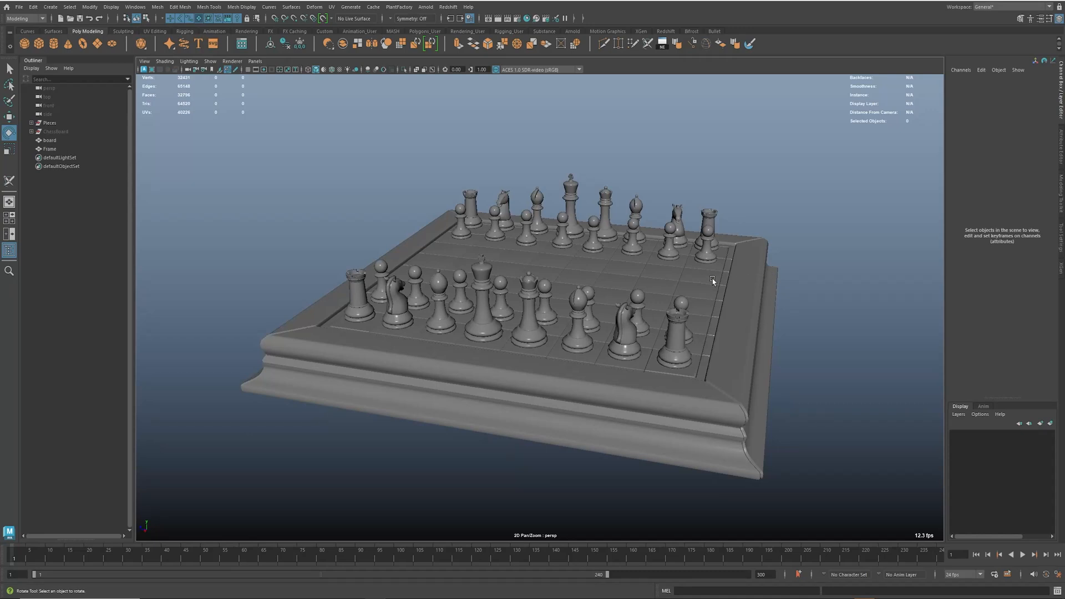
left_click_drag(325, 181, 594, 370)
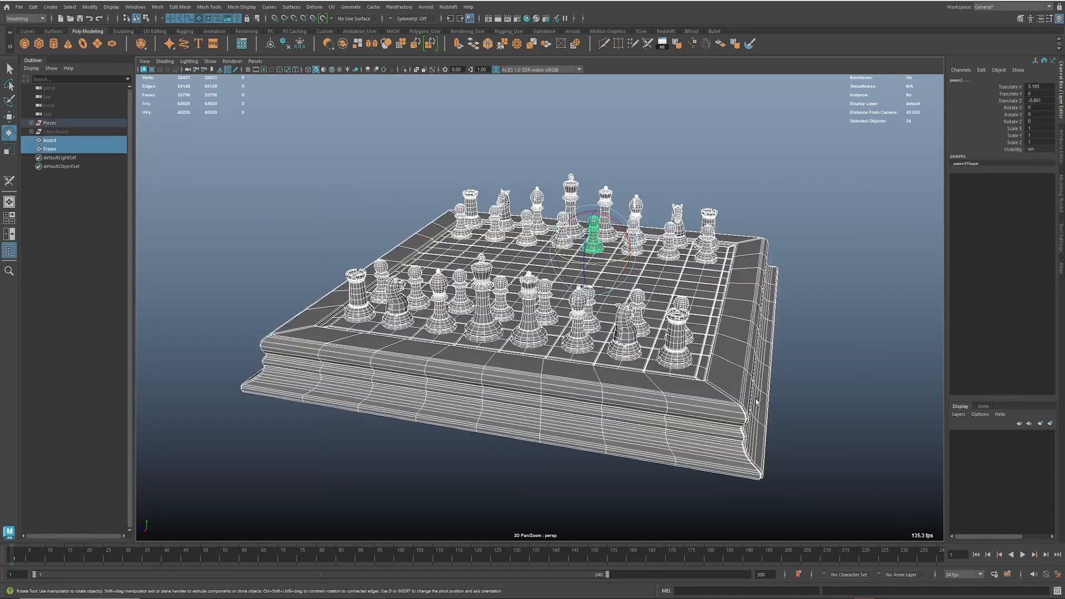
left_click(300, 43)
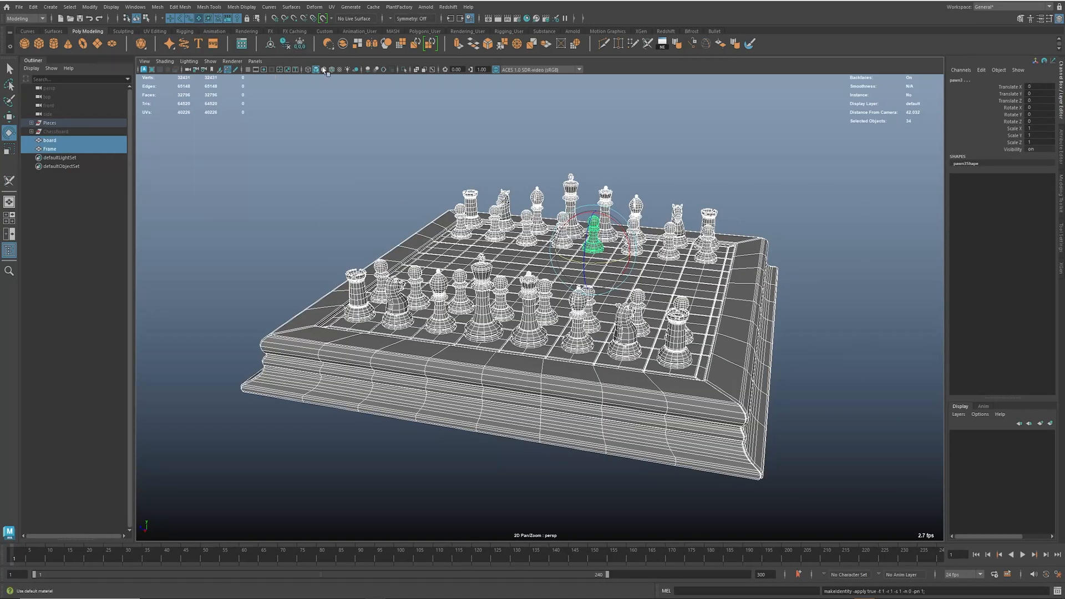
left_click(723, 188)
Step: Inspect the fully arranged chess set from several angles
left_click_drag(723, 189, 599, 222, "alt")
middle_click_drag(665, 222, 751, 238, "alt")
right_click_drag(751, 238, 666, 255, "alt")
middle_click_drag(666, 254, 549, 199, "alt")
left_click_drag(549, 200, 544, 196, "alt")
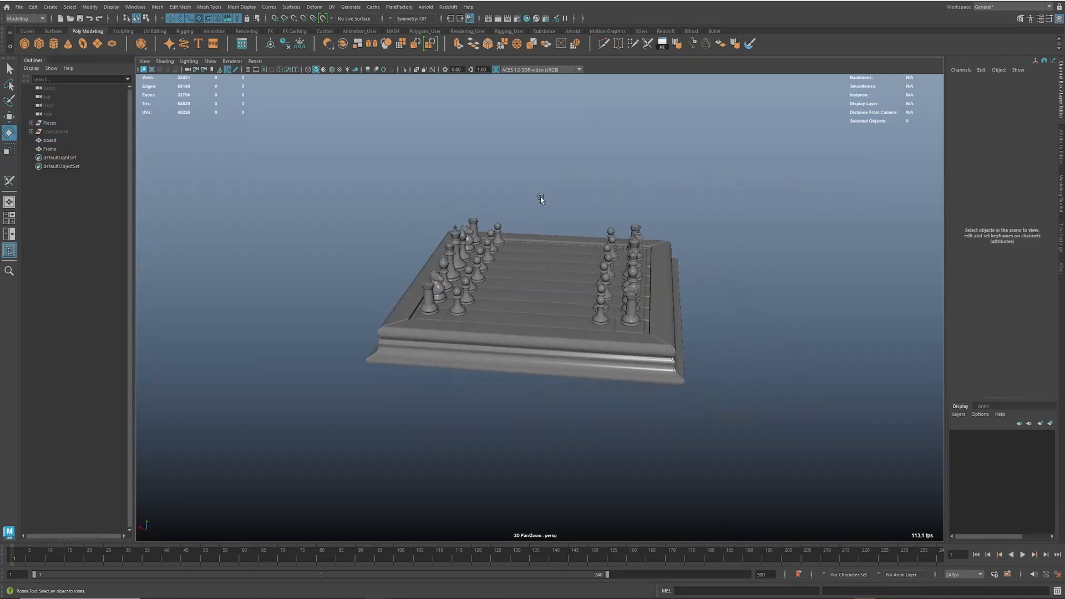
right_click_drag(544, 196, 659, 244, "alt")
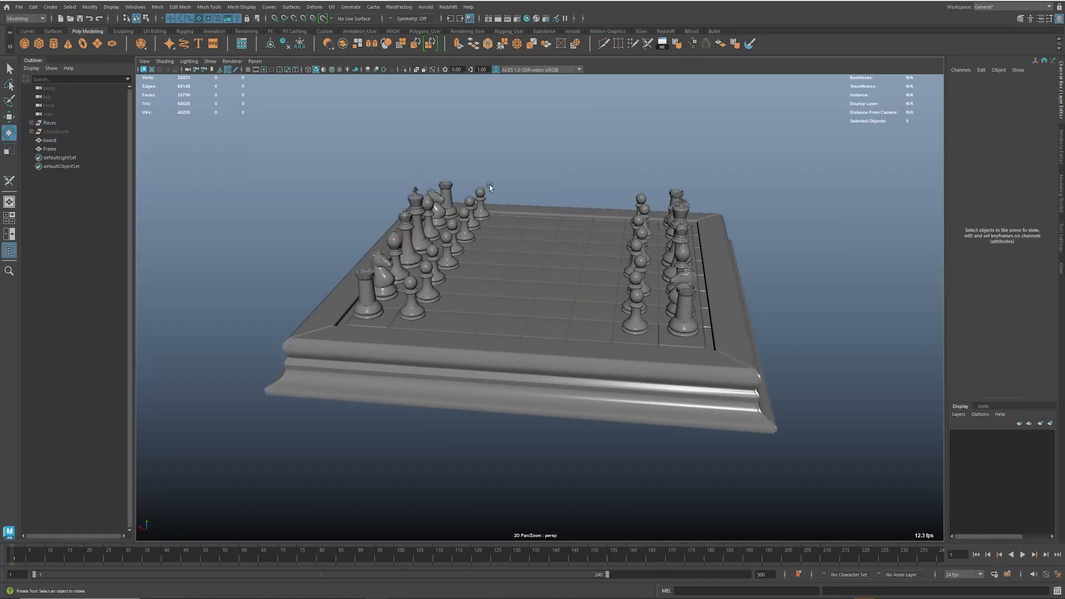
middle_click_drag(588, 240, 569, 240, "alt")
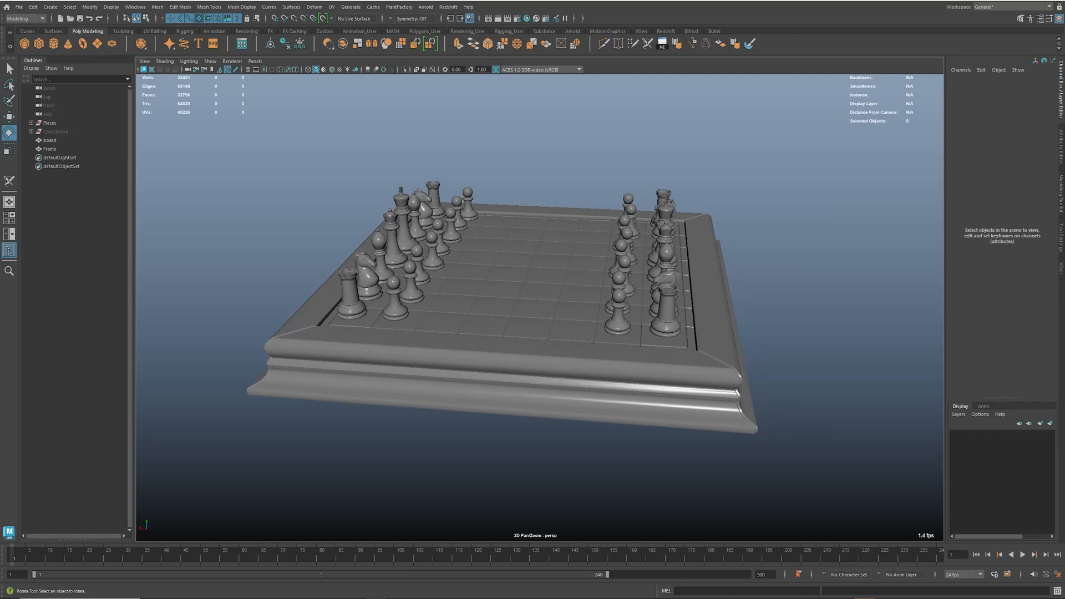